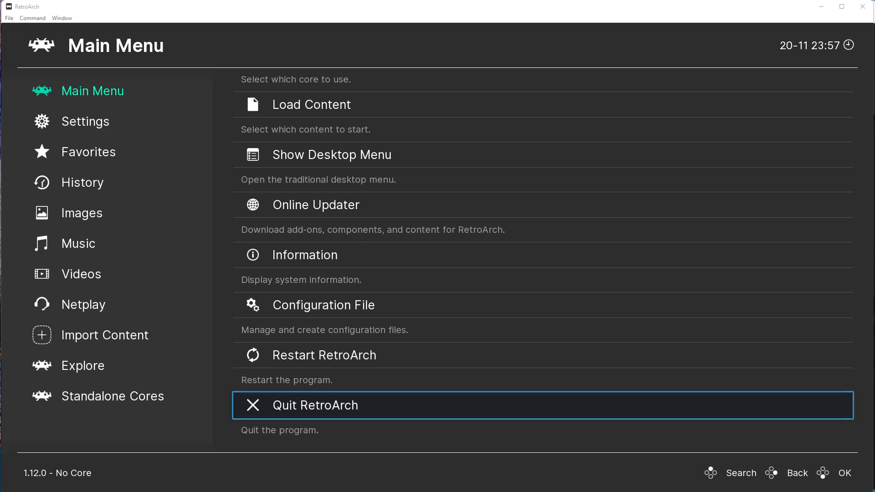
Scroll through the Atari 5200 playlist and check the Decathlon entry's options.
scroll(263, 354, up, 4)
scroll(266, 363, down, 4)
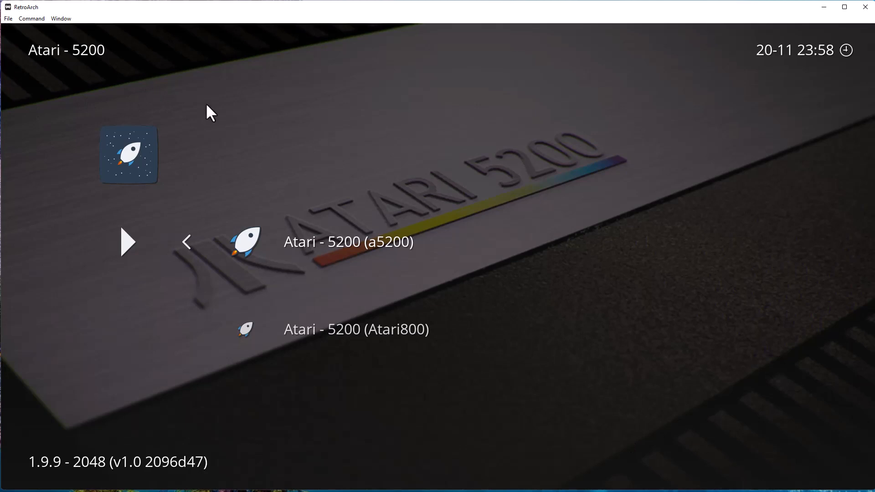
key(Return)
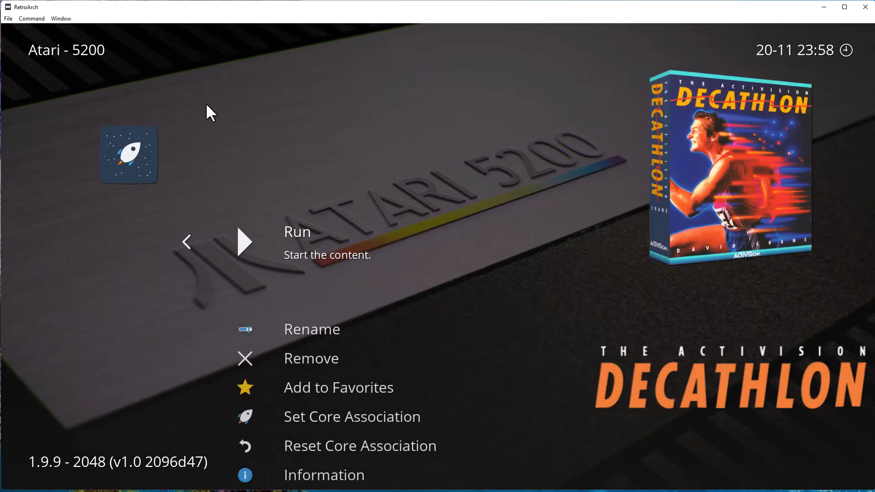
key(BackSpace)
Return to the Main Menu and quit RetroArch.
key(Left)
key(Left)
key(Left)
key(Left)
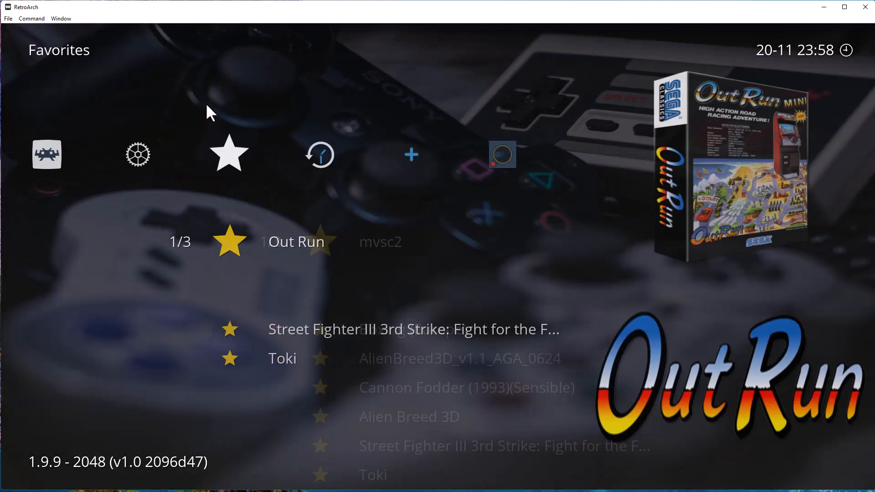
key(Left)
key(Left)
key(Left)
key(Right)
key(Up)
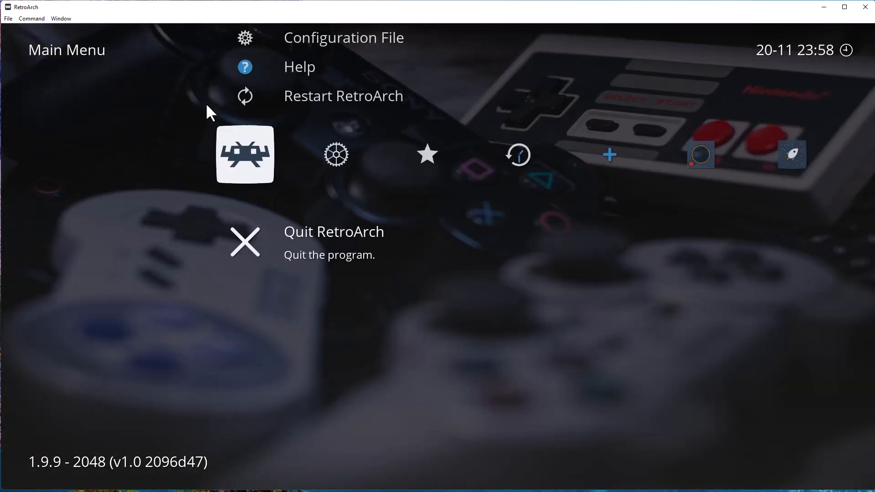
key(Return)
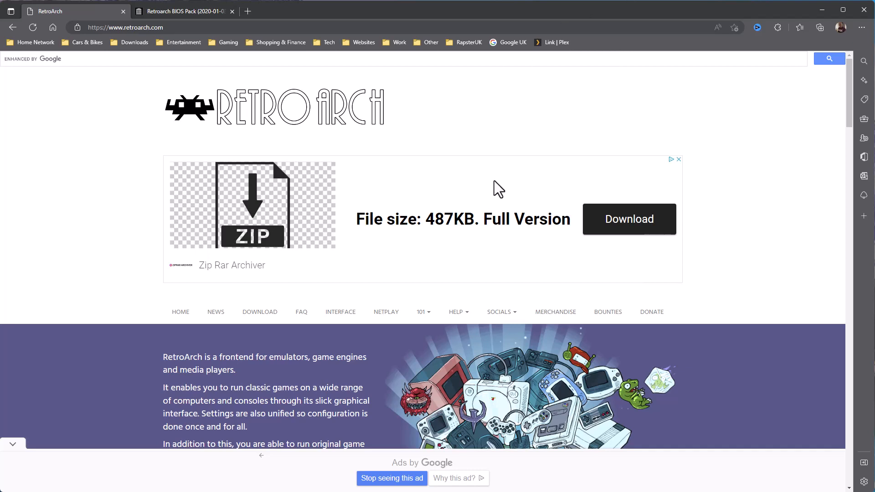
Scroll down the retroarch.com homepage in Edge.
scroll(471, 247, down, 3)
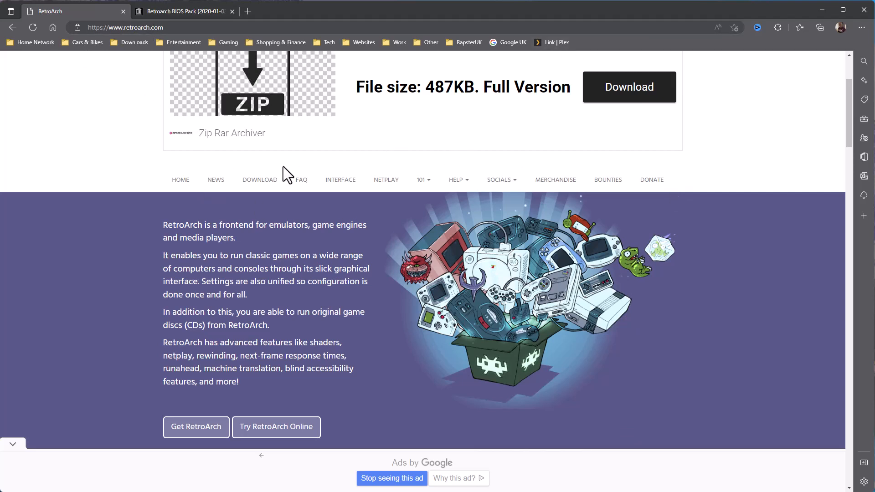
Go to the RetroArch download page, dismiss the ad, and download the stable Windows build.
click(258, 183)
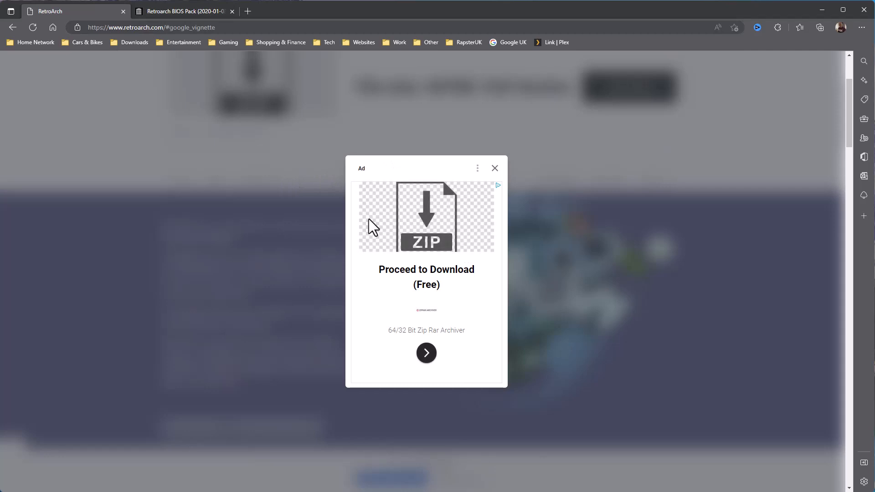
click(494, 169)
scroll(398, 324, down, 5)
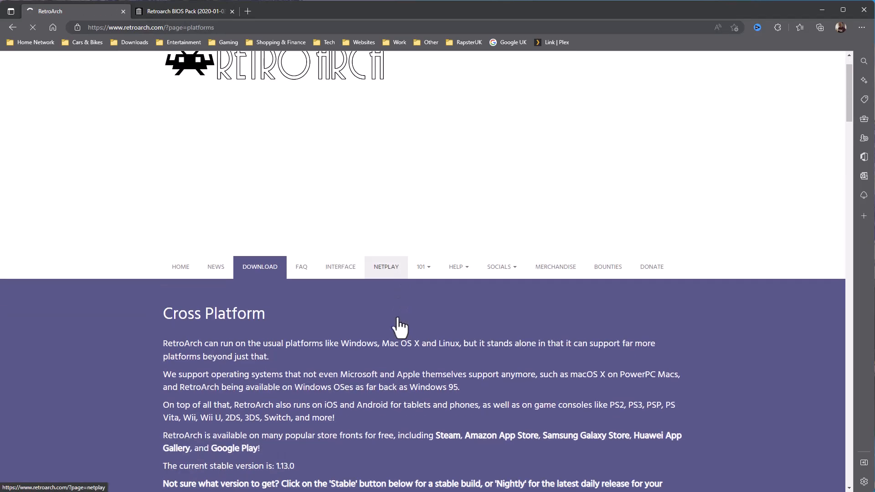
scroll(453, 313, down, 3)
scroll(453, 316, up, 3)
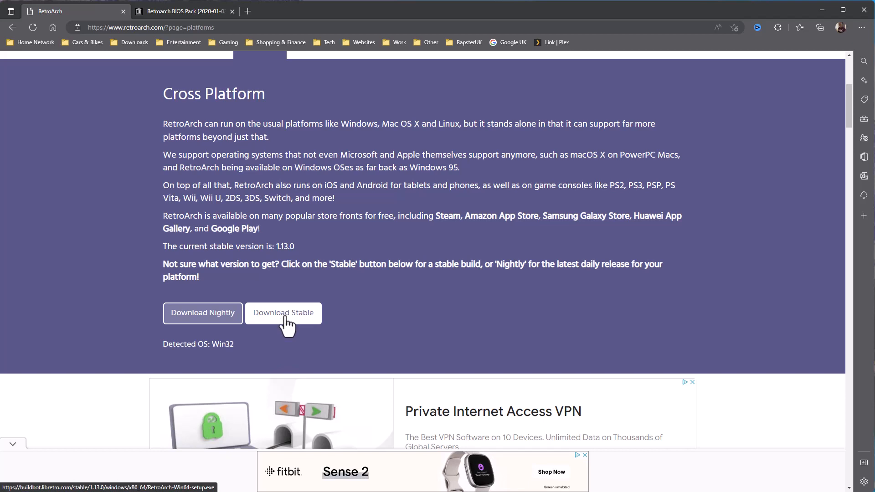
click(285, 319)
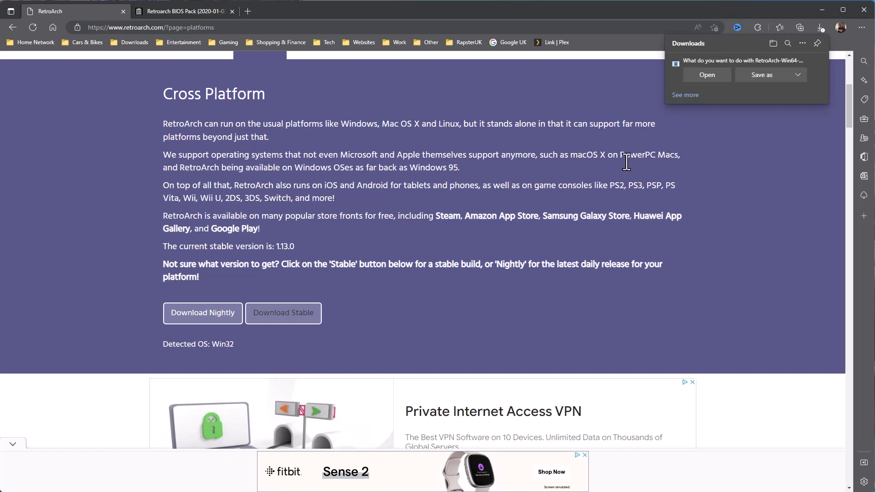
click(816, 64)
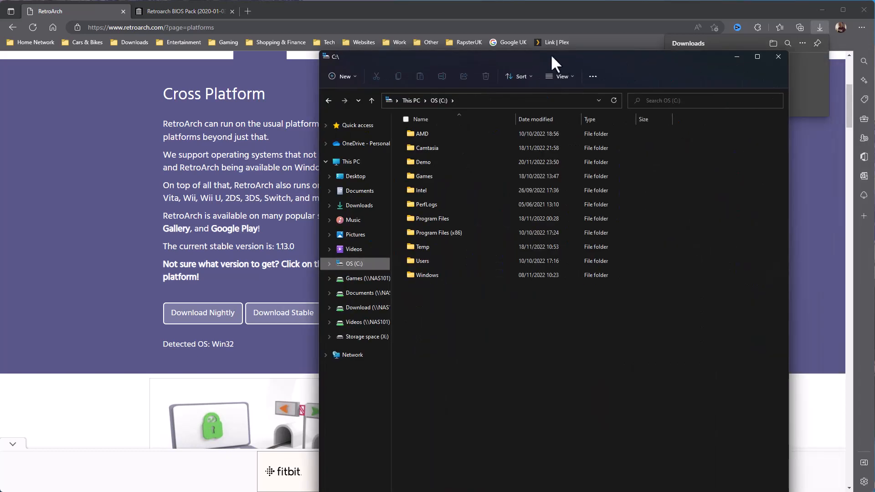
Open C:\Demo and select the downloaded RetroArch.7z archive.
click(366, 145)
double_click(366, 145)
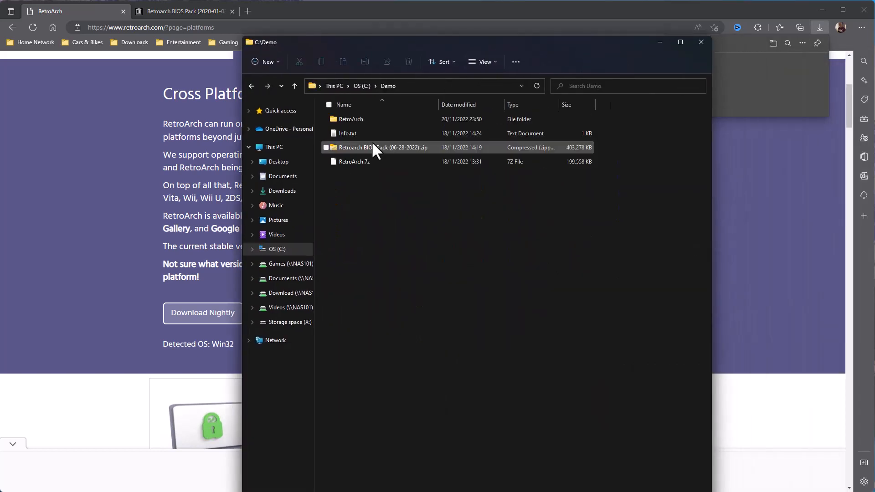
click(370, 159)
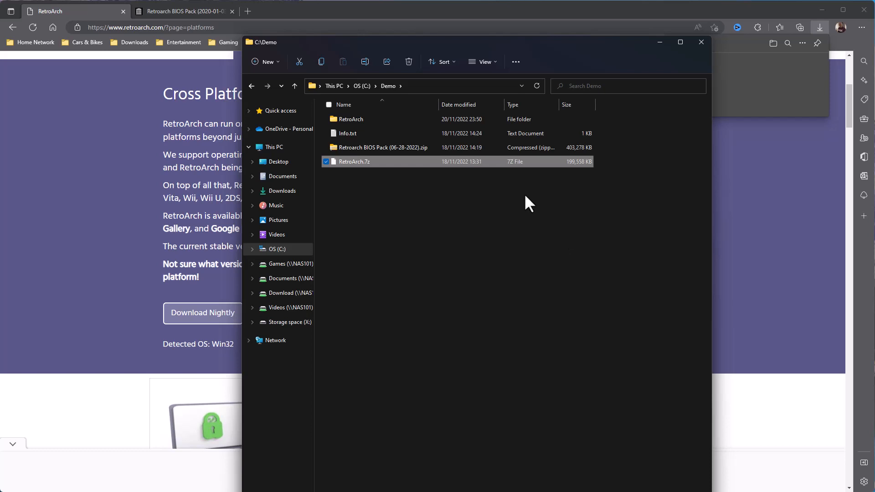
Search Google UK for '7zip' in a new tab, open 7-zip.org, and return to RetroArch.
click(248, 11)
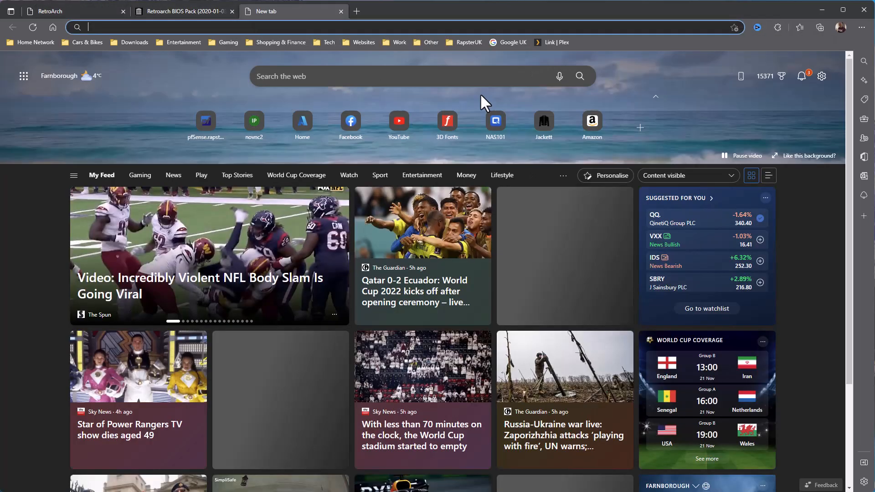
click(497, 42)
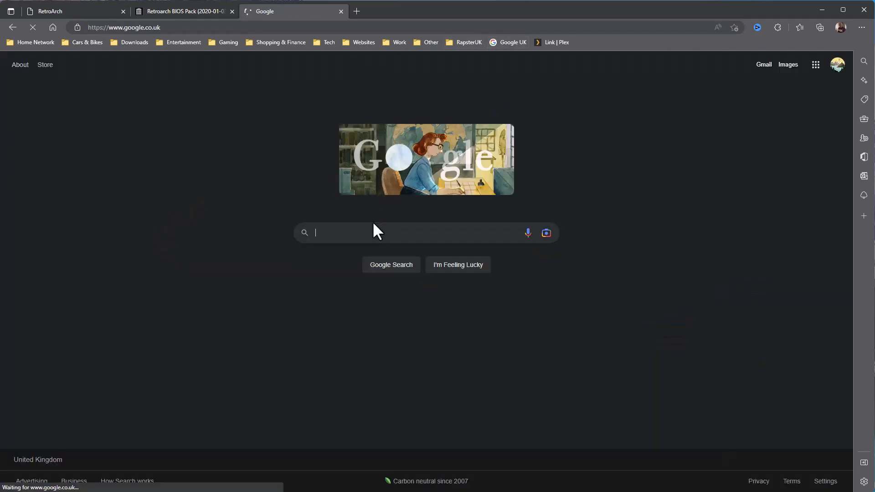
click(373, 223)
text(7zip)
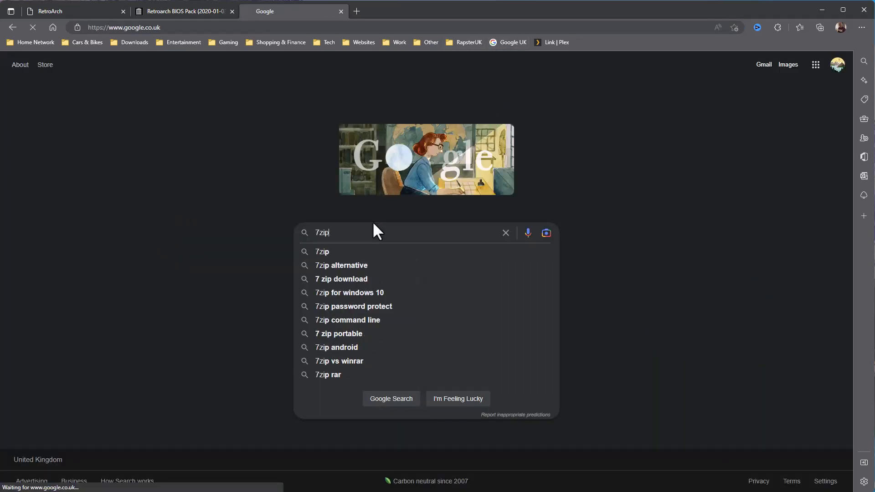
key(Return)
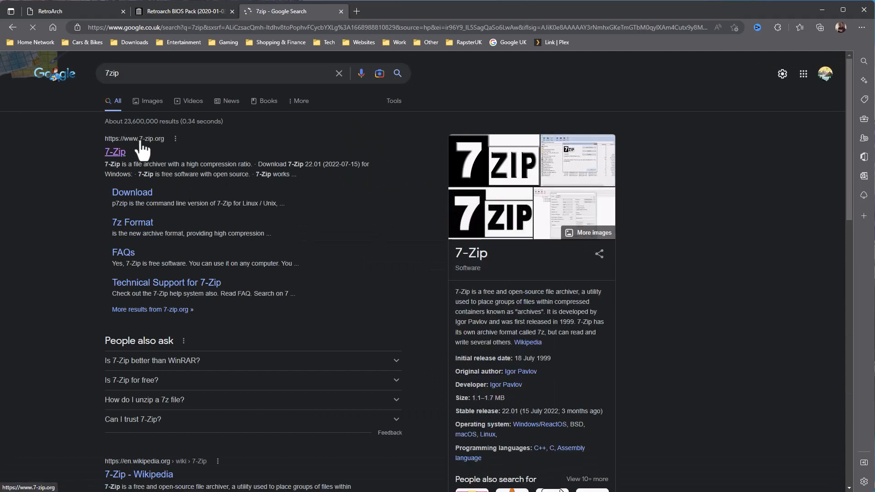
click(115, 153)
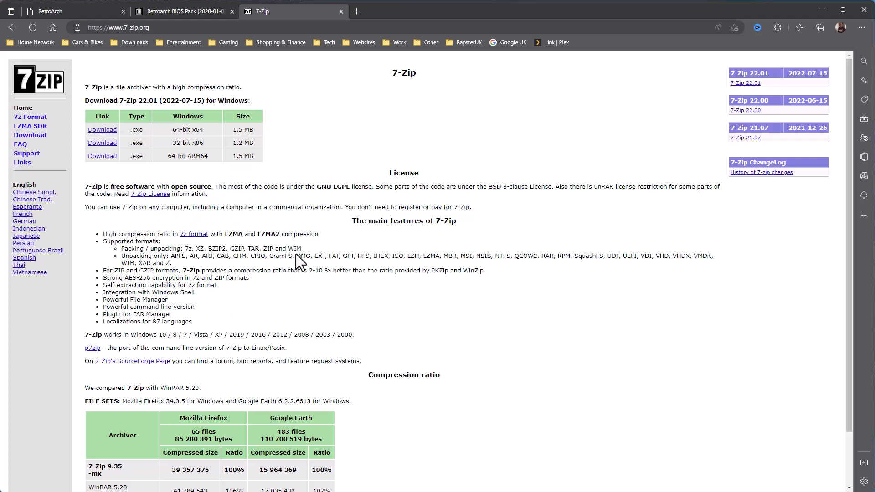
click(98, 11)
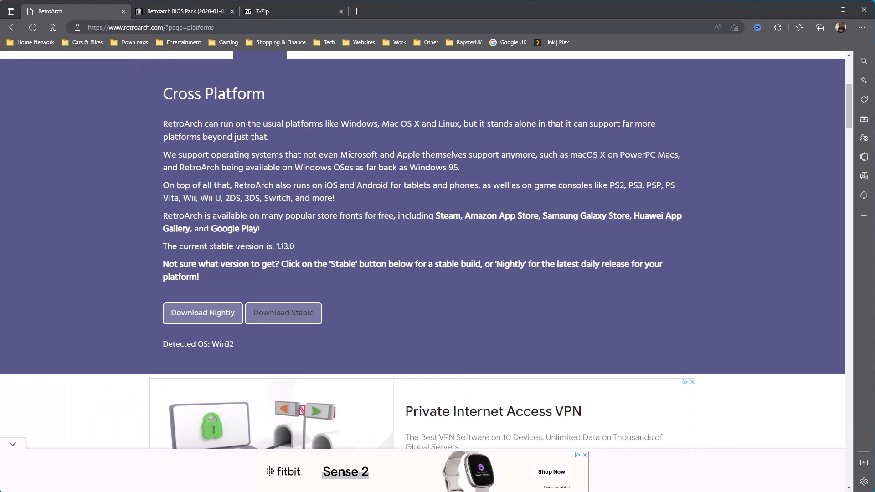
Browse into C:\Demo\RetroArch\RetroArch-Win64 and look over its folders and retroarch.exe.
key(alt+Tab)
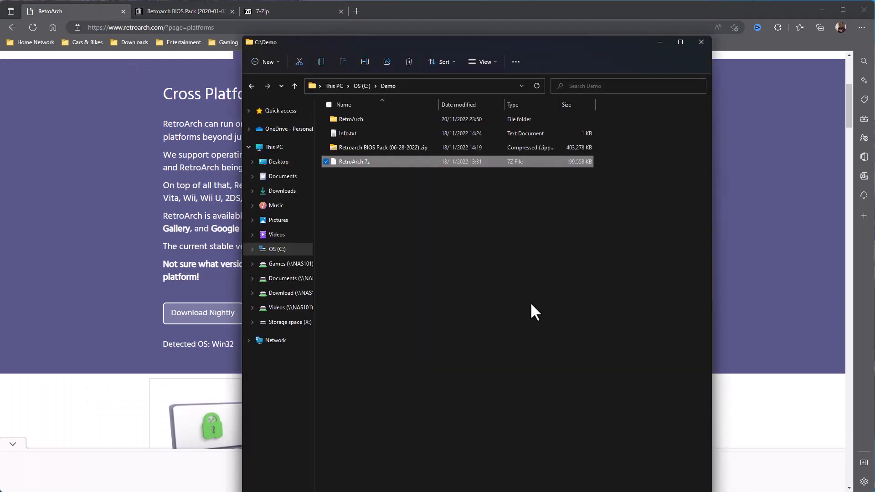
double_click(362, 117)
double_click(372, 119)
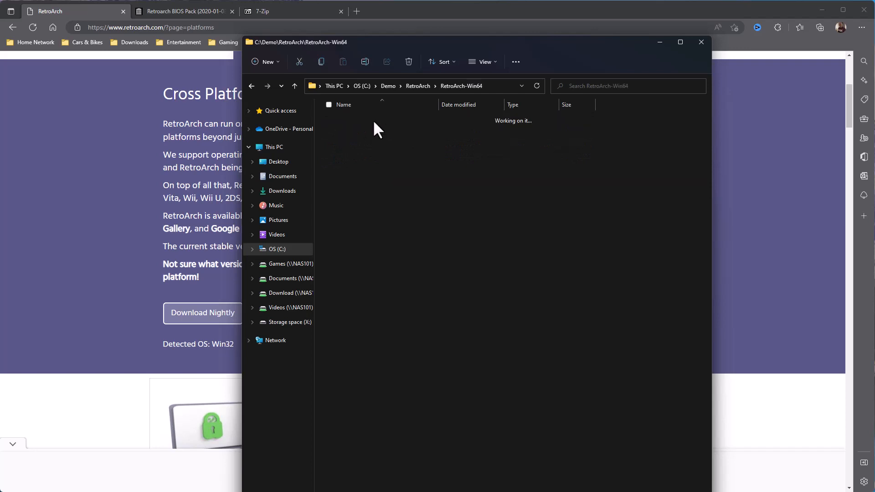
scroll(376, 391, down, 5)
scroll(384, 404, up, 5)
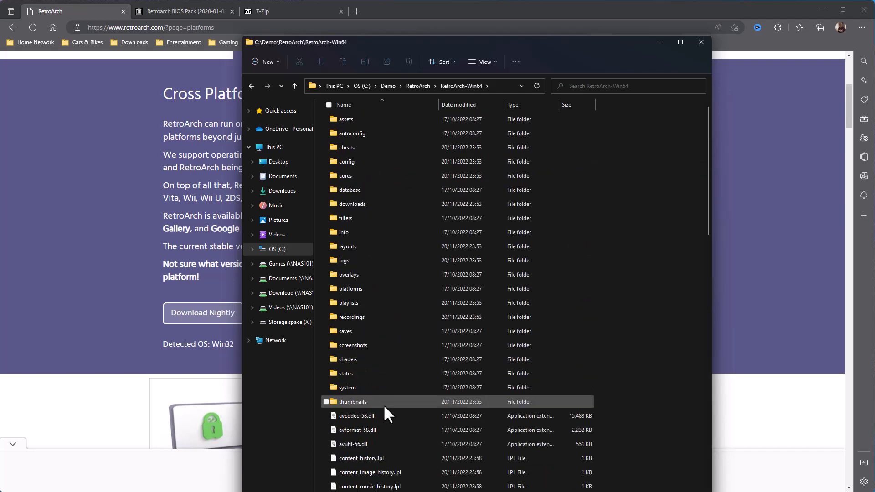
scroll(383, 403, down, 5)
scroll(383, 404, down, 12)
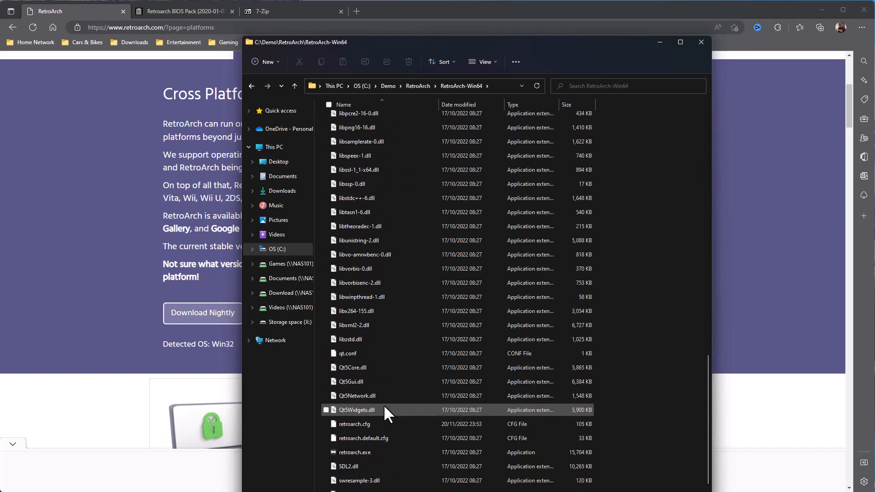
click(366, 421)
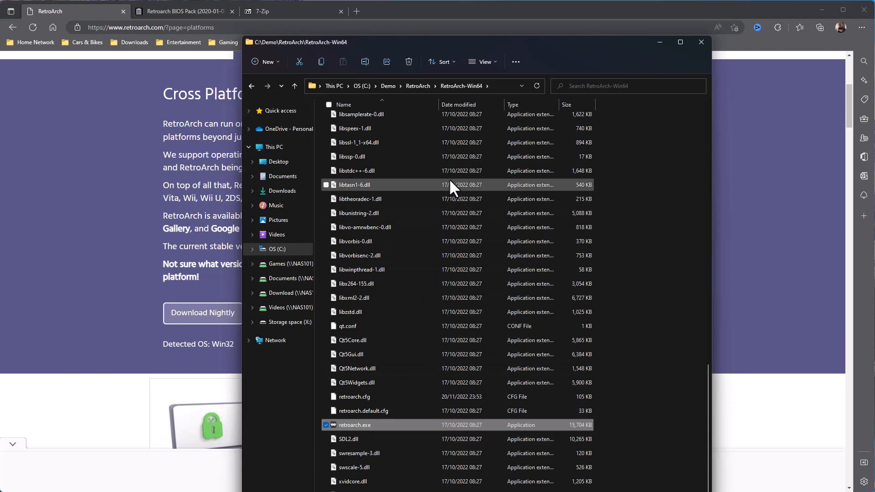
click(416, 84)
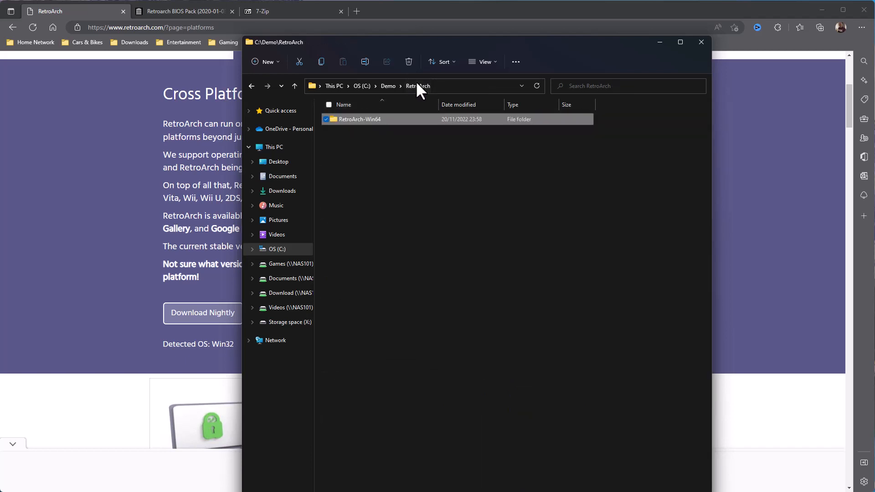
double_click(379, 118)
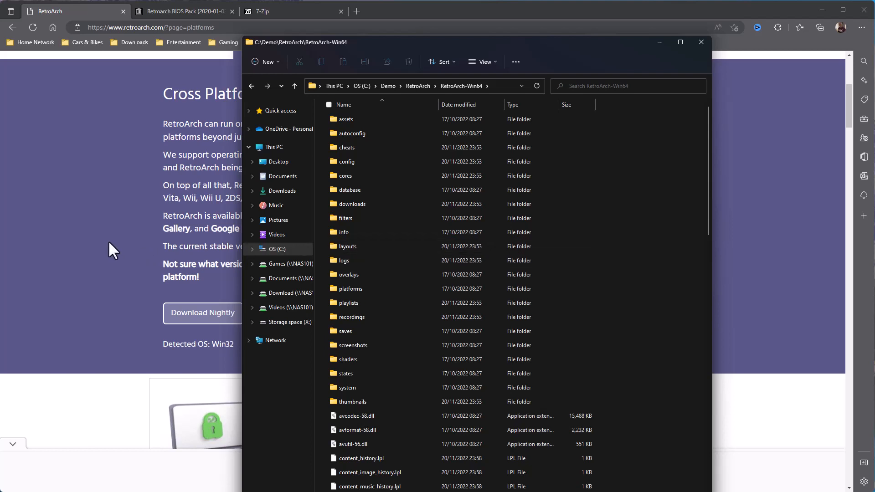
click(184, 10)
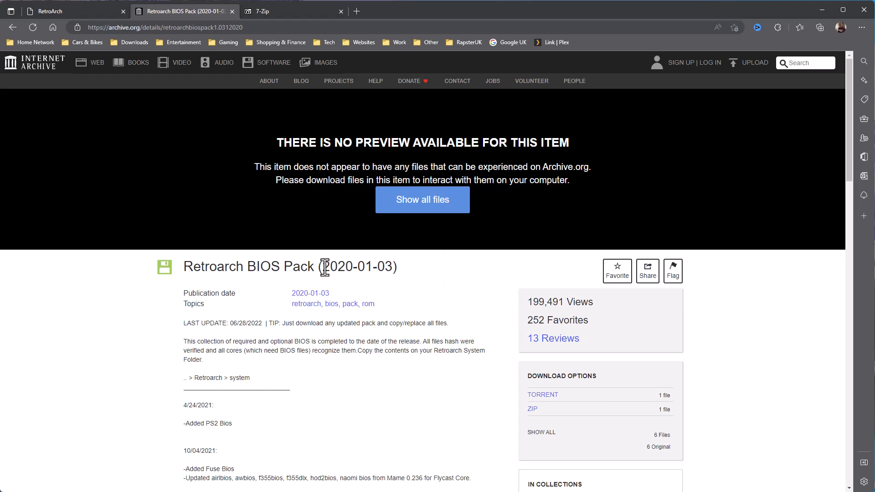
drag(327, 266, 385, 268)
scroll(318, 317, down, 3)
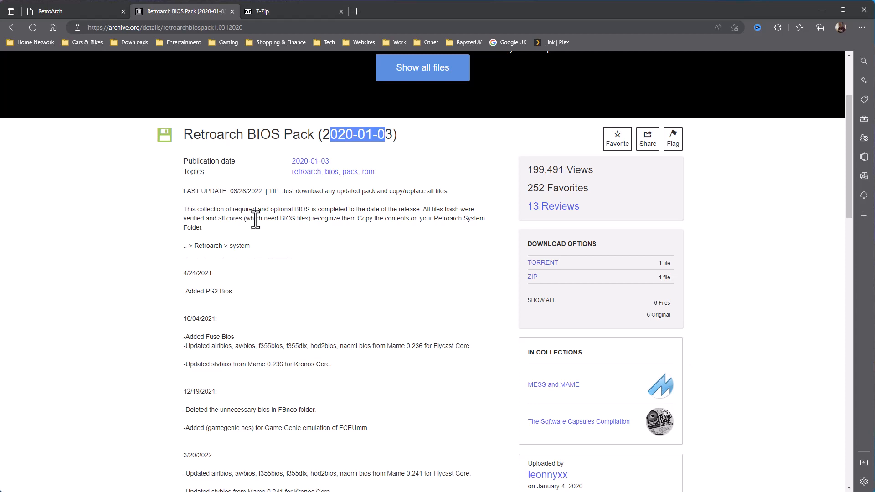
scroll(392, 235, up, 3)
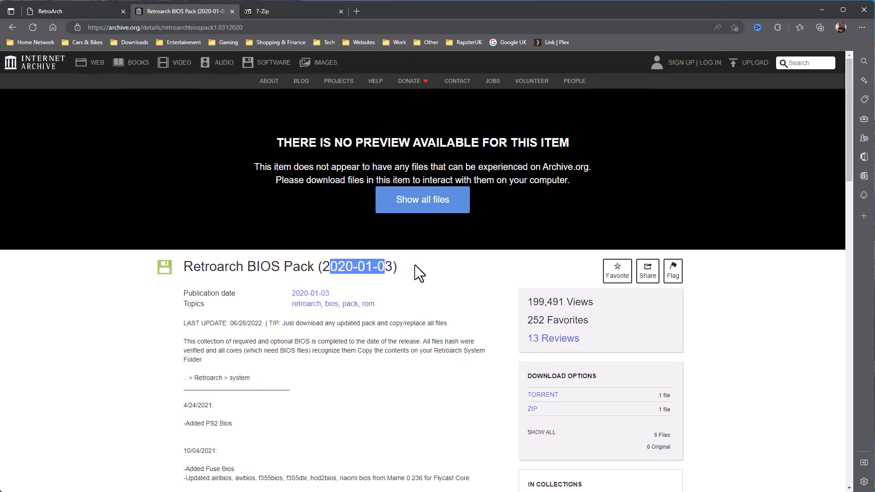
click(414, 210)
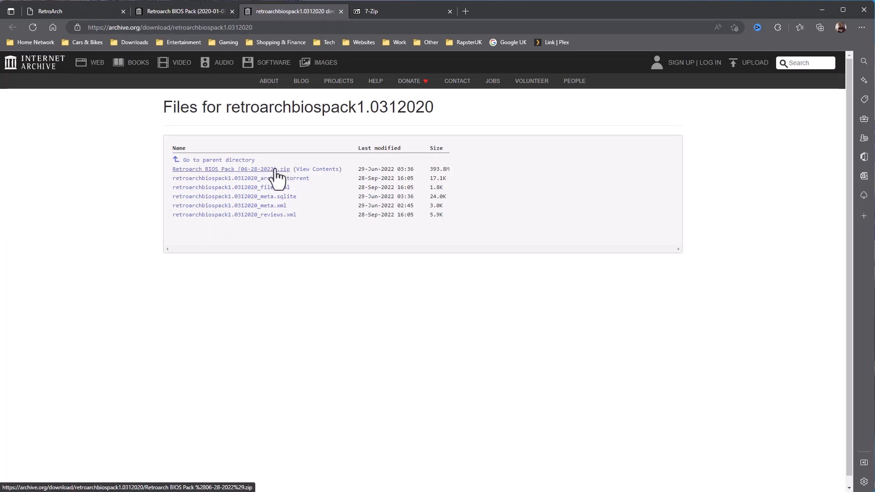
click(301, 169)
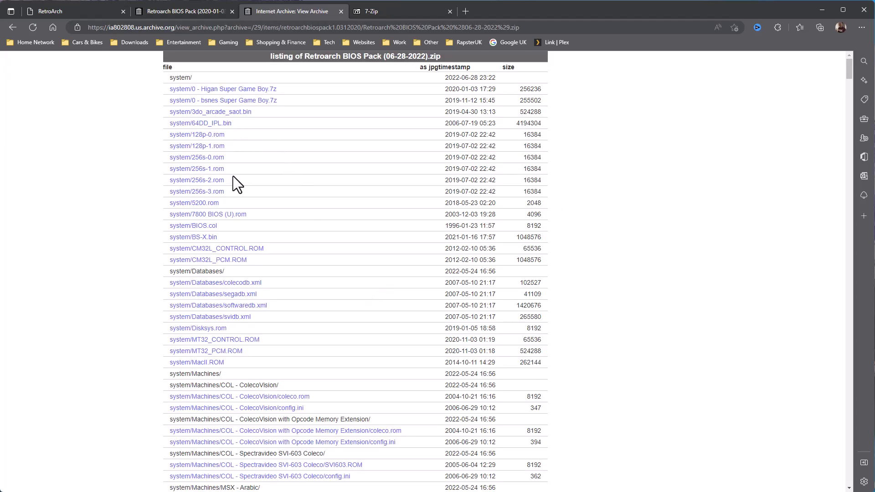
scroll(227, 364, down, 3)
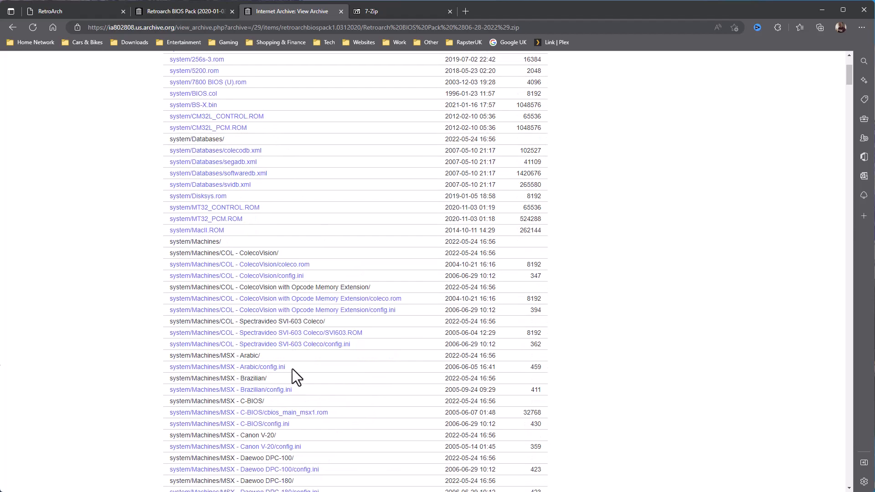
scroll(288, 379, down, 12)
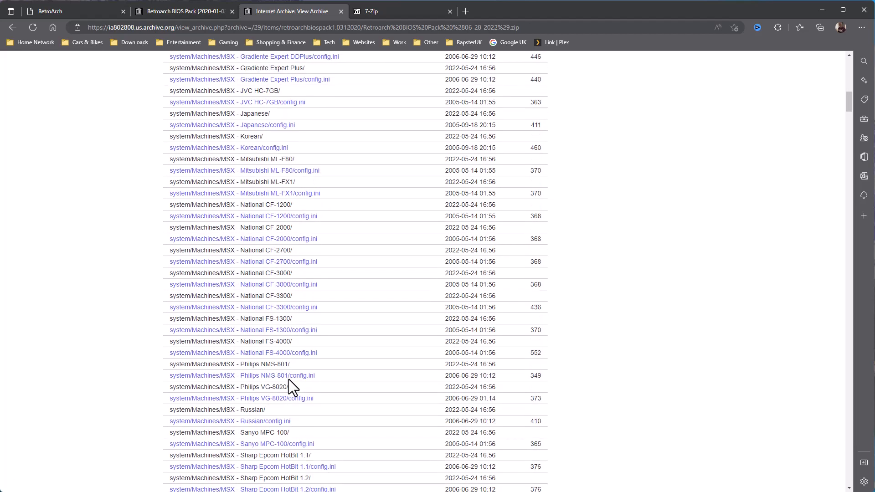
scroll(289, 379, down, 20)
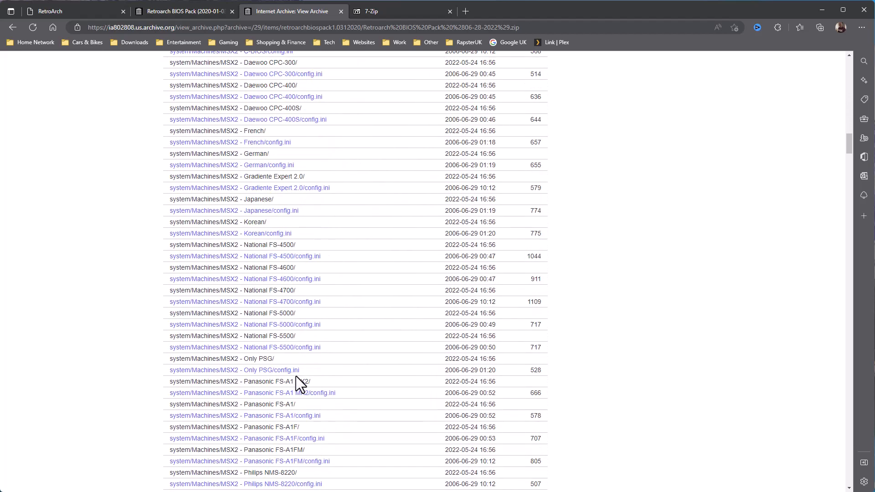
scroll(296, 376, down, 20)
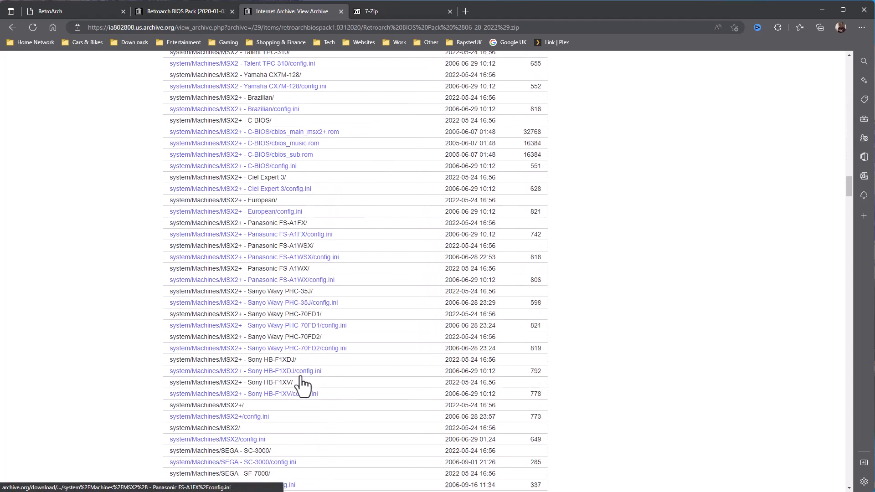
scroll(291, 400, down, 9)
scroll(332, 334, up, 16)
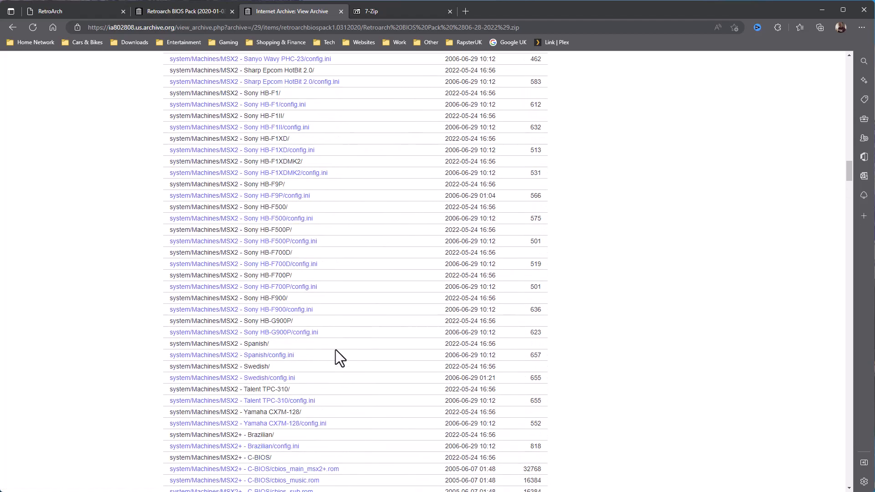
scroll(336, 355, up, 5)
click(341, 11)
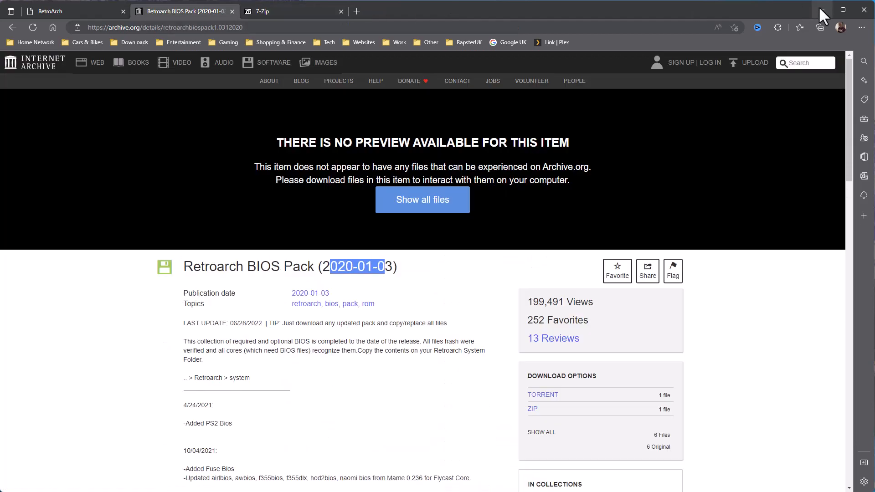
Open the Retroarch BIOS Pack zip in C:\Demo and copy its system folder.
key(alt+Tab)
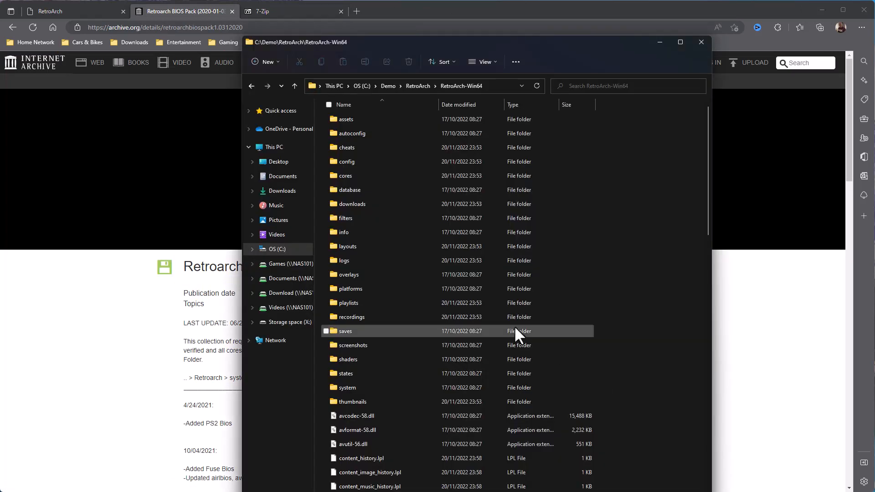
click(389, 84)
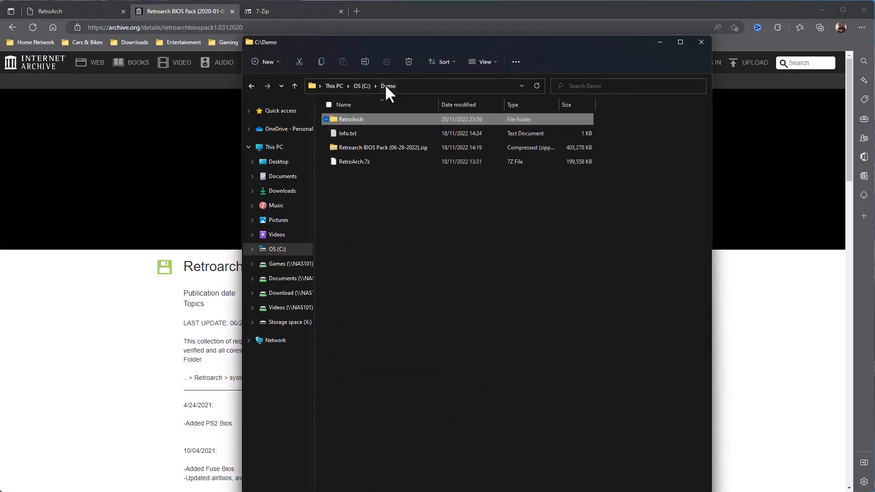
click(326, 147)
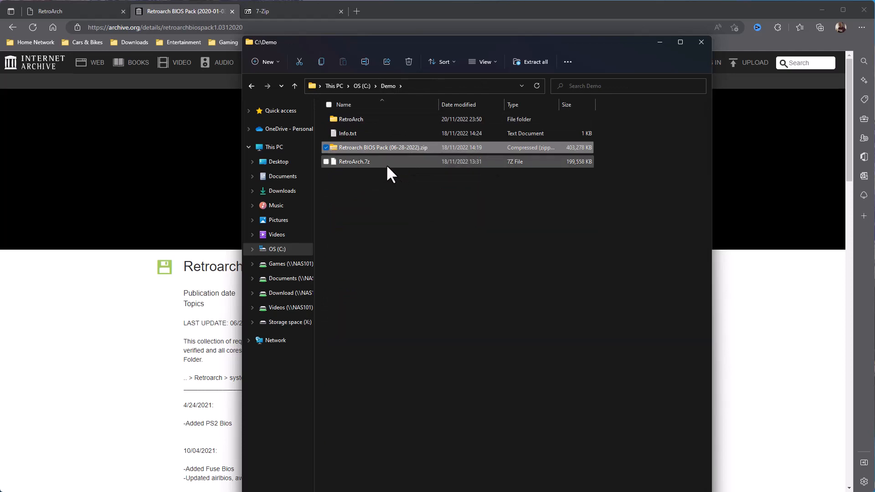
click(371, 162)
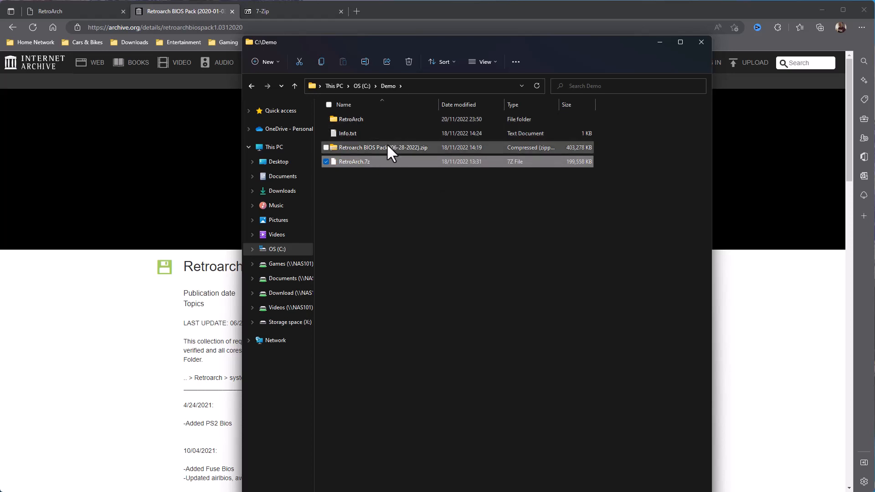
double_click(387, 145)
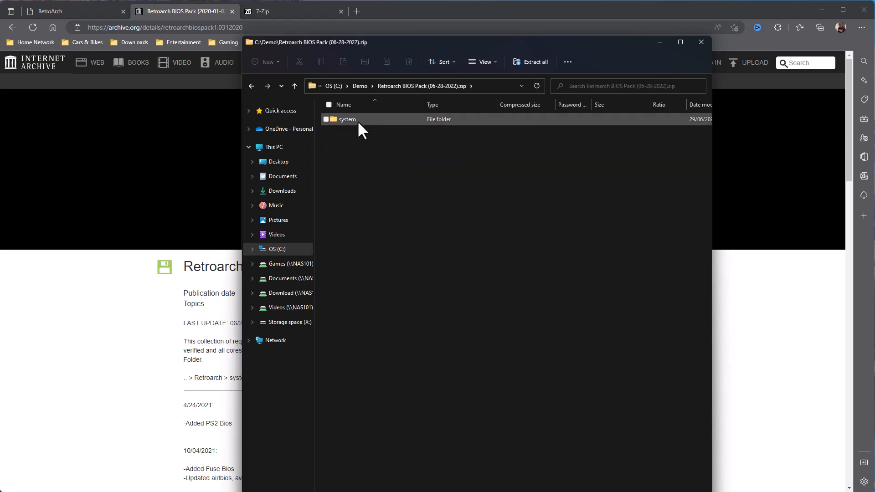
double_click(357, 119)
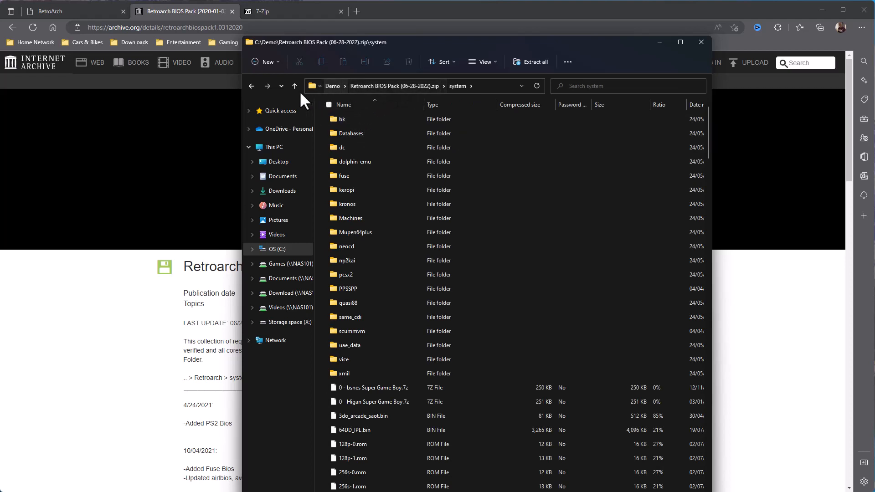
click(294, 86)
right_click(345, 120)
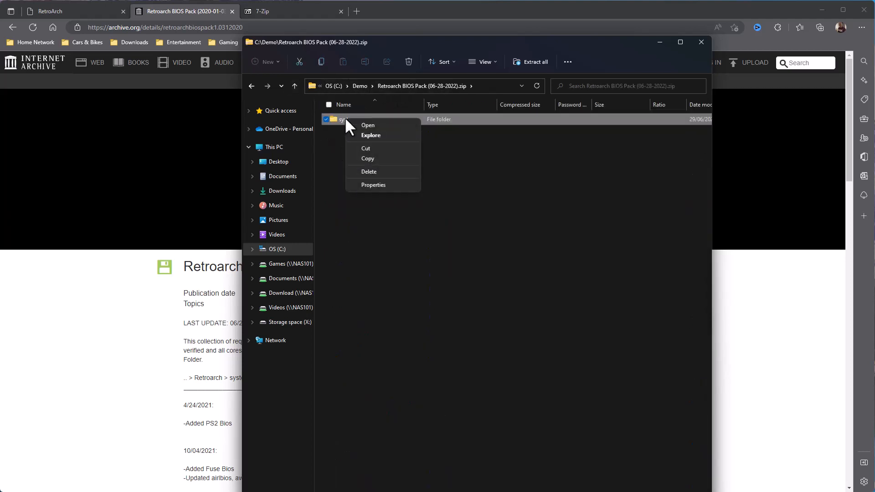
click(373, 159)
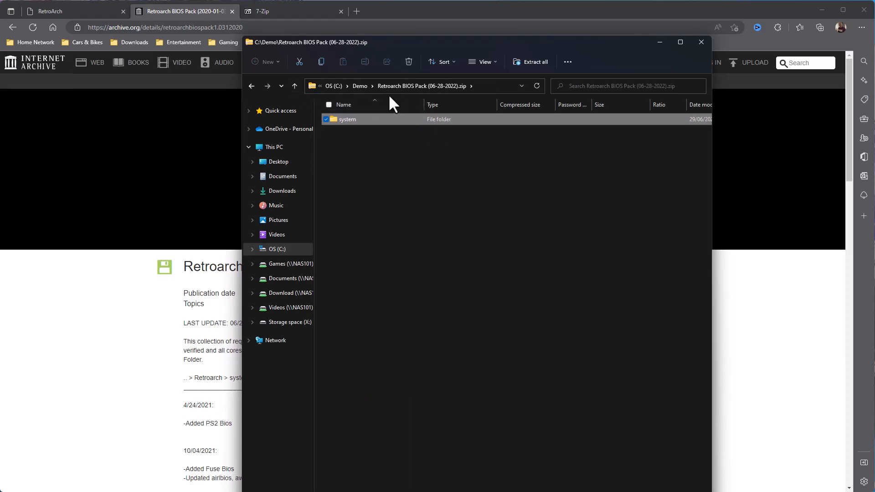
Paste the system folder into C:\Demo\RetroArch\RetroArch-Win64.
click(359, 86)
double_click(356, 119)
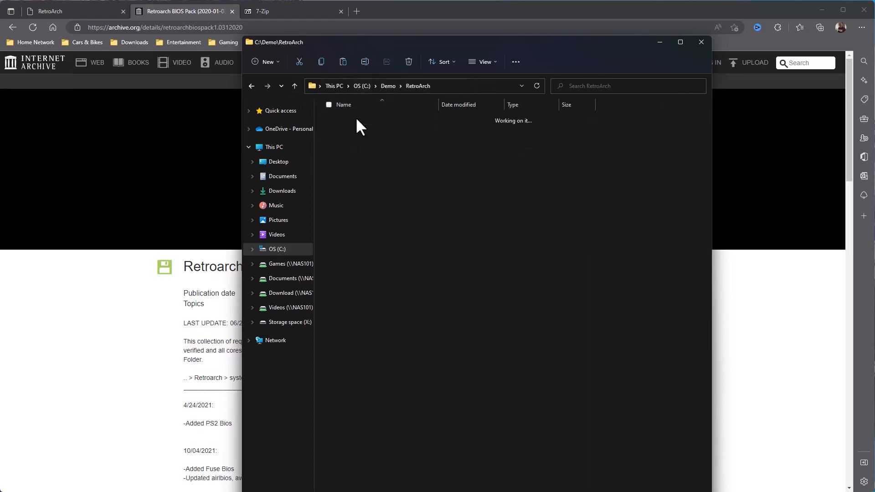
double_click(357, 119)
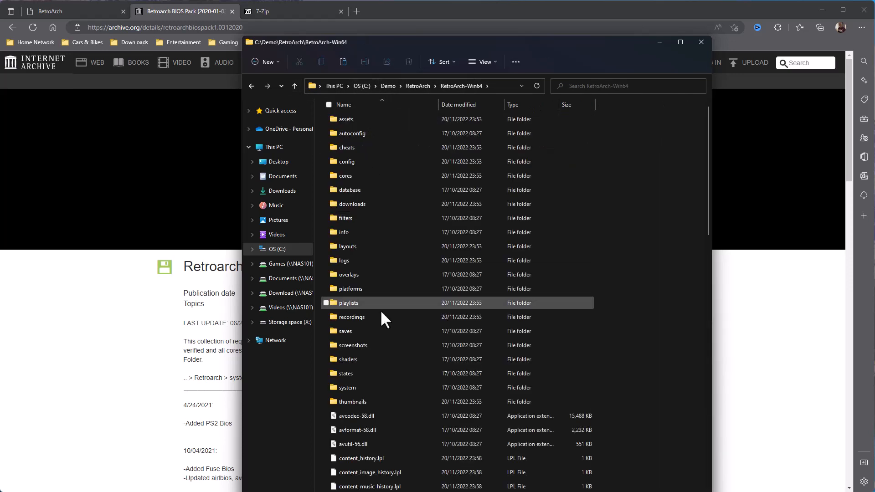
double_click(352, 387)
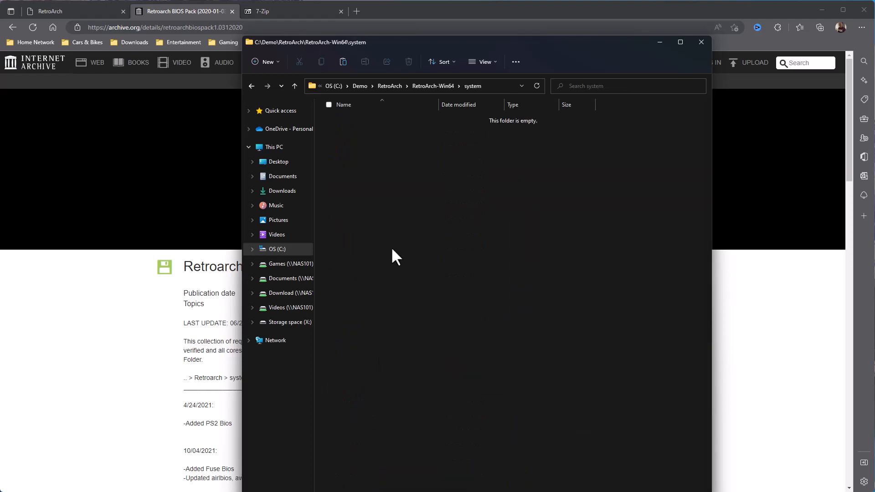
click(433, 86)
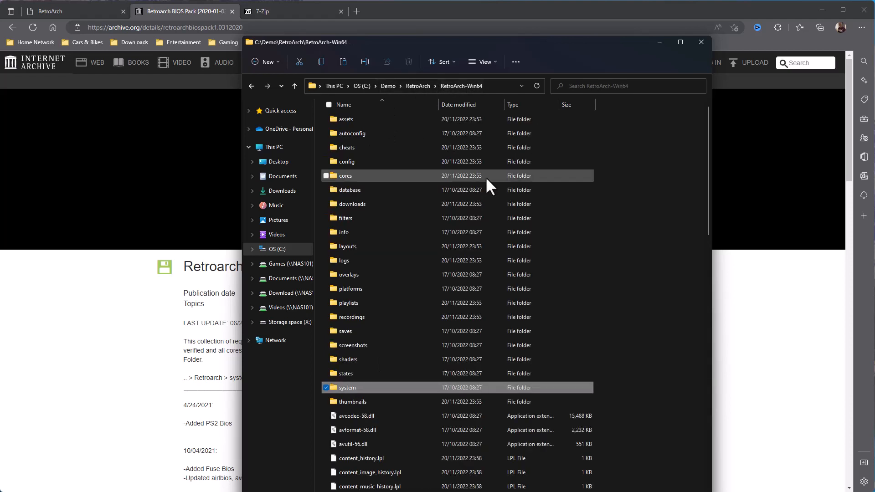
click(649, 279)
right_click(650, 273)
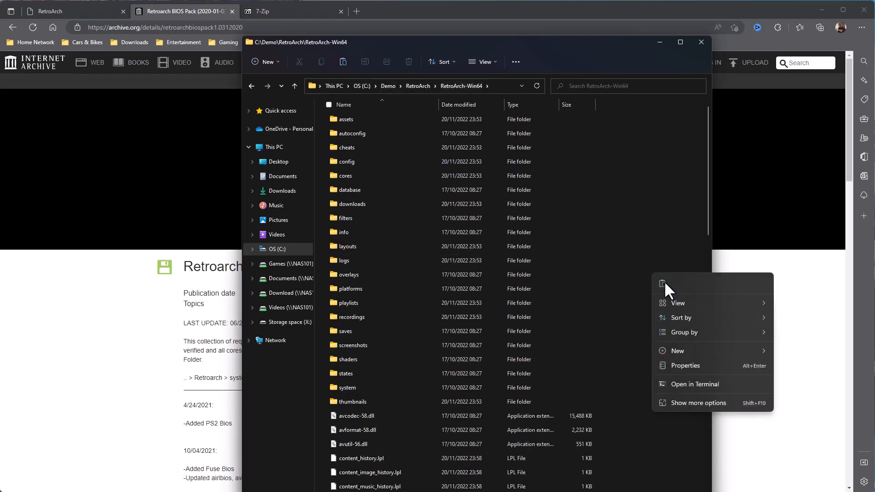
click(663, 284)
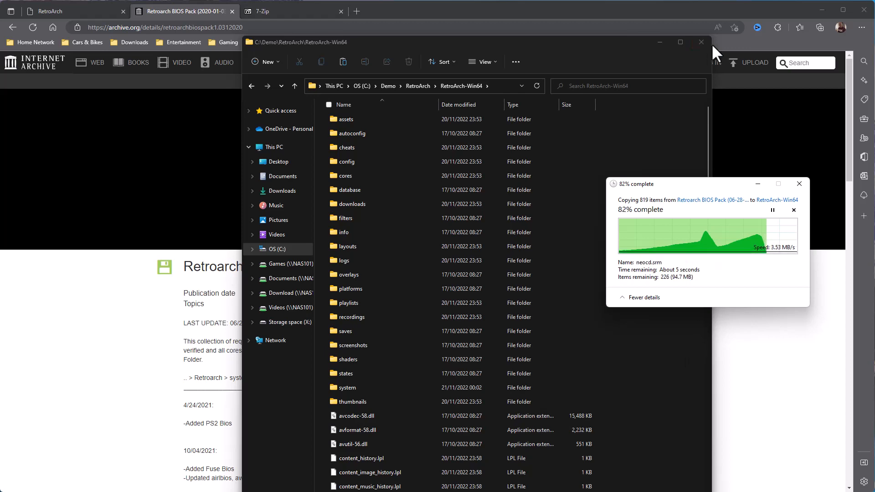
click(822, 8)
Launch retroarch.exe from the RetroArch-Win64 folder.
drag(608, 47, 445, 23)
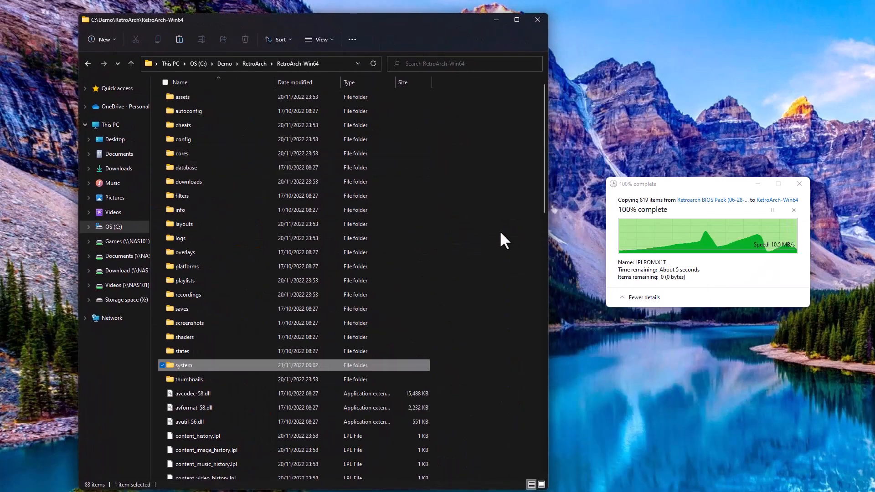
scroll(234, 430, down, 6)
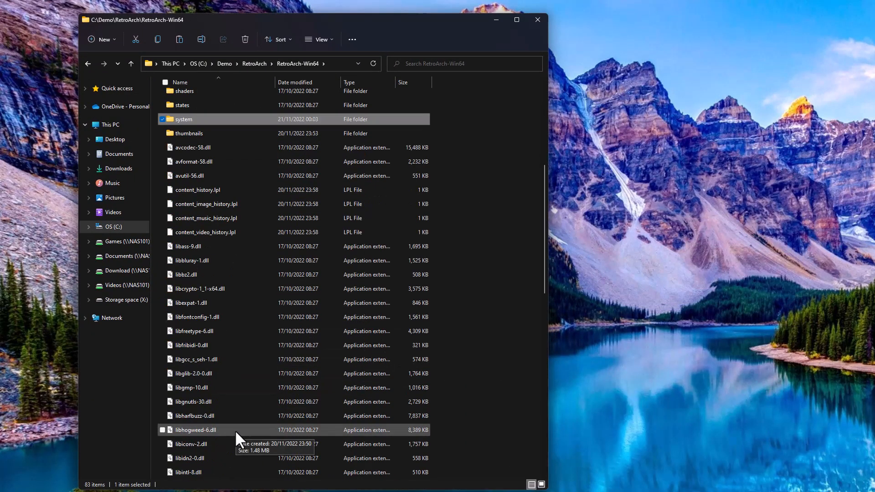
scroll(214, 389, down, 7)
scroll(214, 389, down, 5)
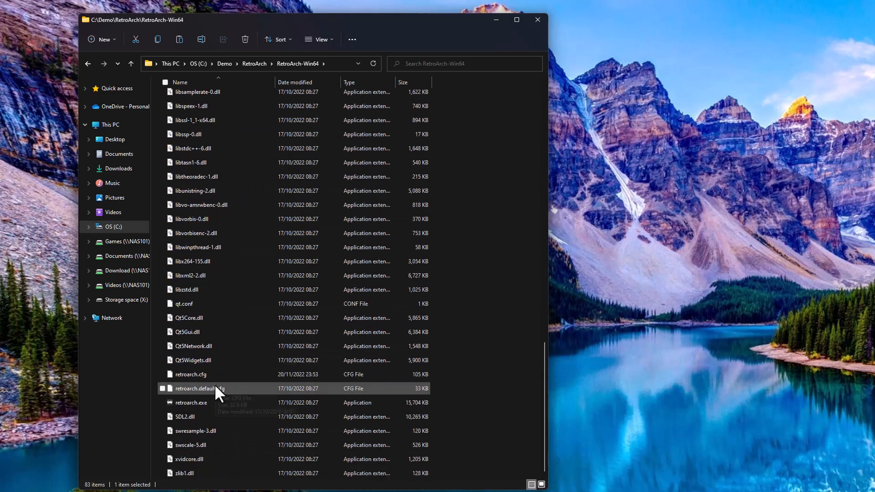
double_click(196, 403)
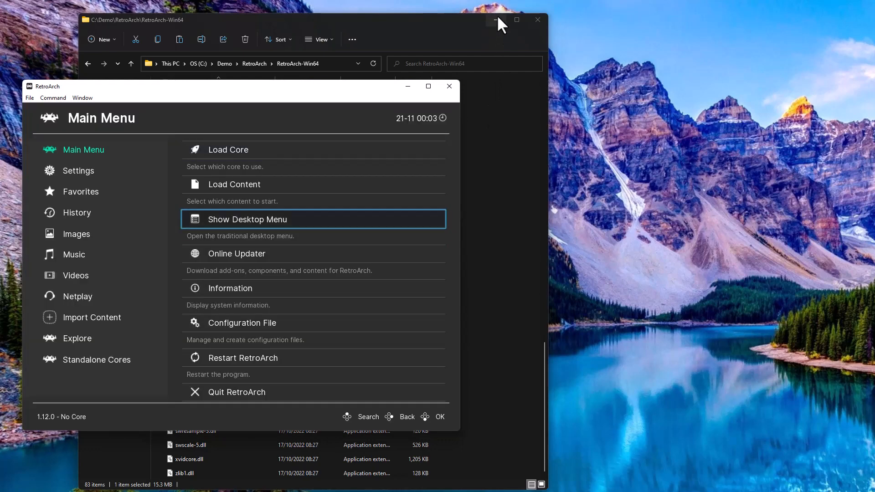
Minimize Explorer and enlarge the RetroArch window to nearly fill the screen.
click(496, 20)
drag(349, 84, 342, 13)
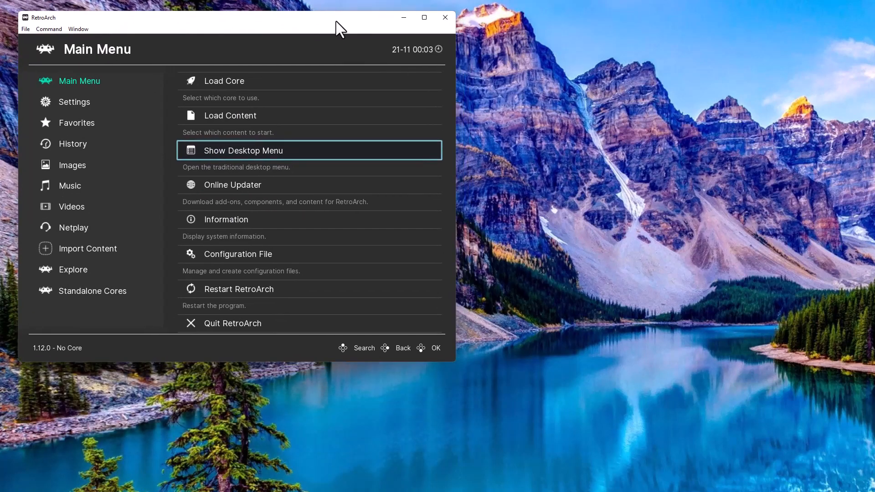
drag(453, 359, 859, 483)
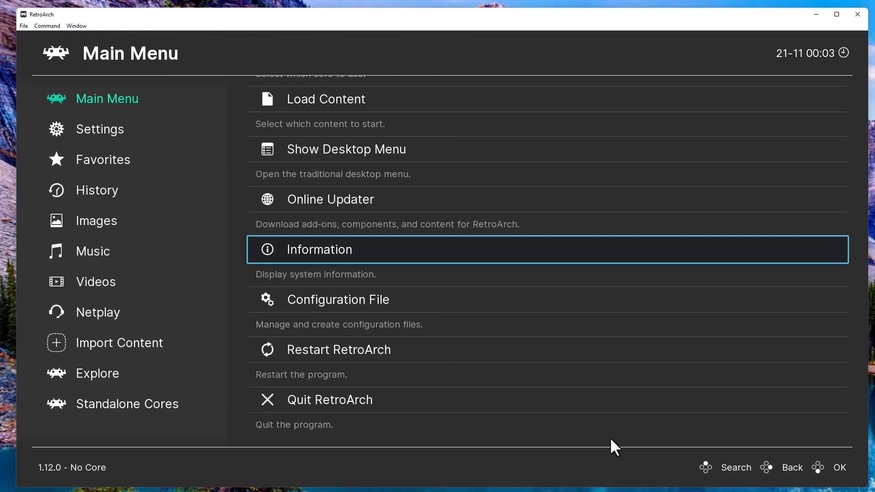
Open the Online Updater and download the core info files.
key(Up)
key(Down)
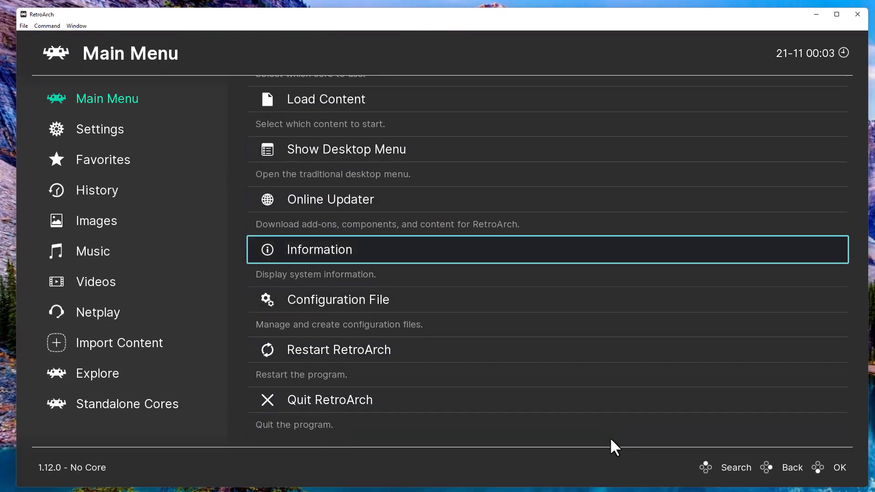
key(Up)
key(Down)
key(Up)
key(Up)
key(Up)
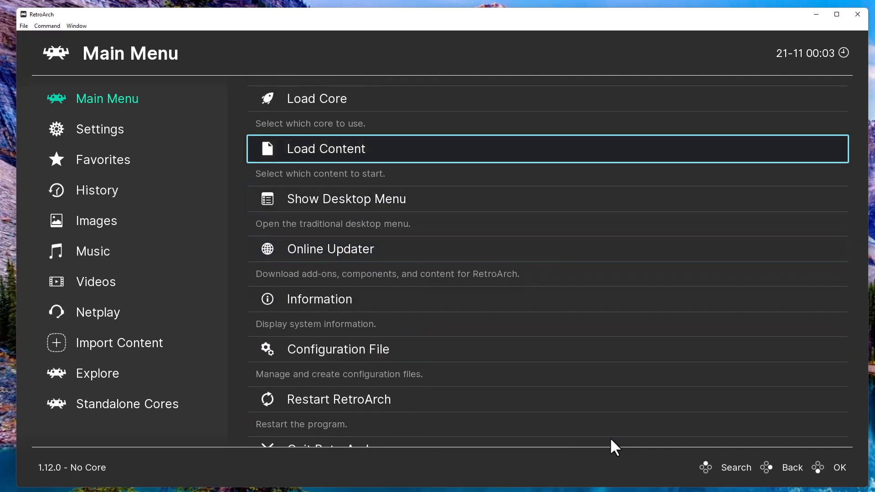
key(Down)
key(Down)
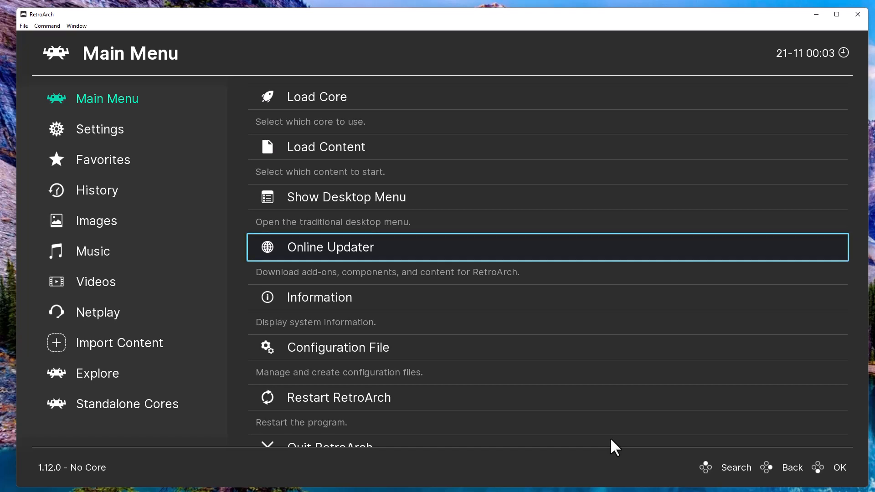
key(Return)
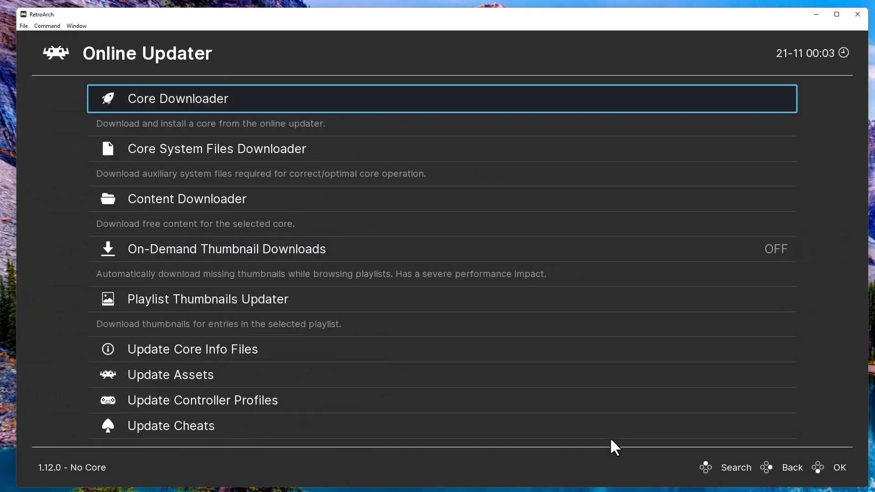
key(Down)
key(Down)
key(Down)
key(Down)
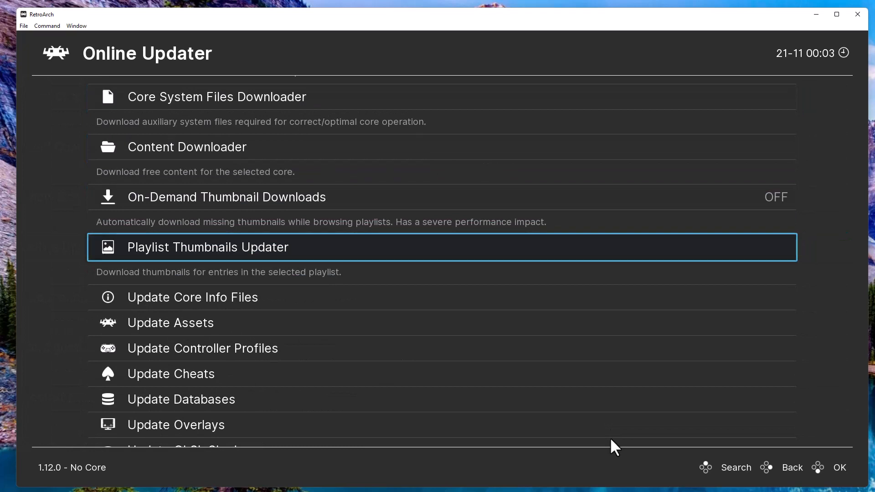
key(Down)
key(Down)
key(Down)
key(Down)
key(Down)
key(Down)
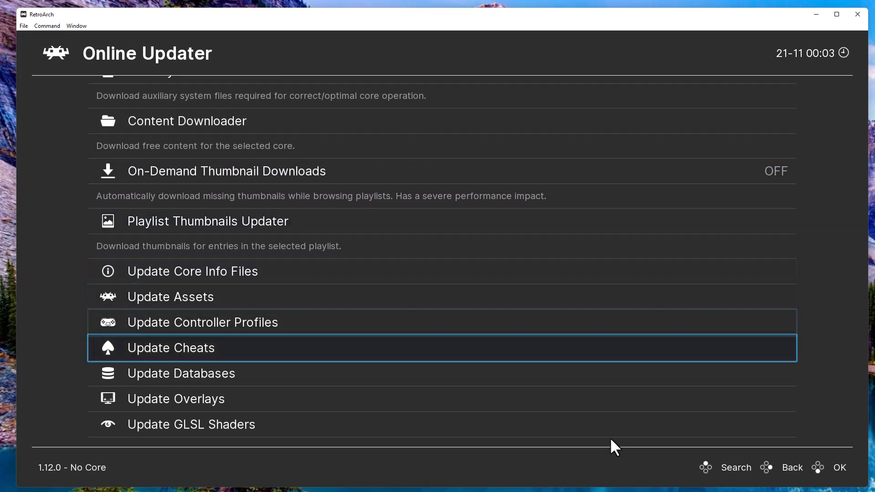
key(Up)
key(Up)
key(Up)
key(Up)
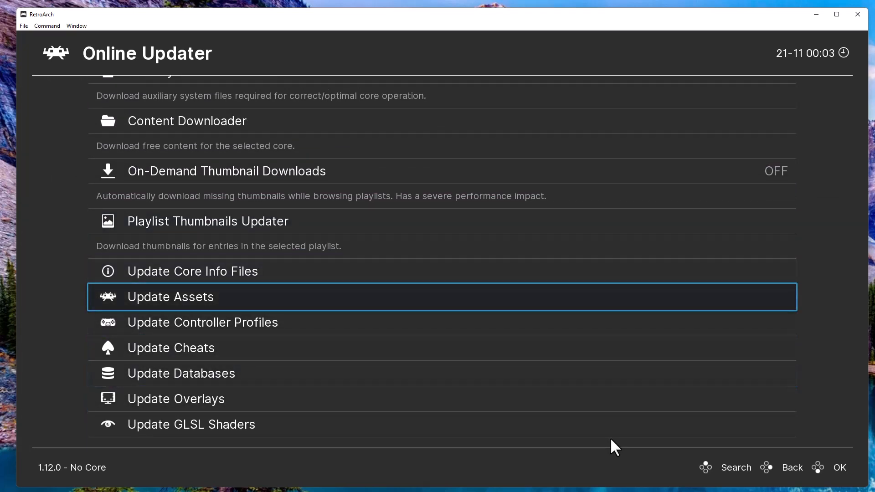
key(Up)
key(Return)
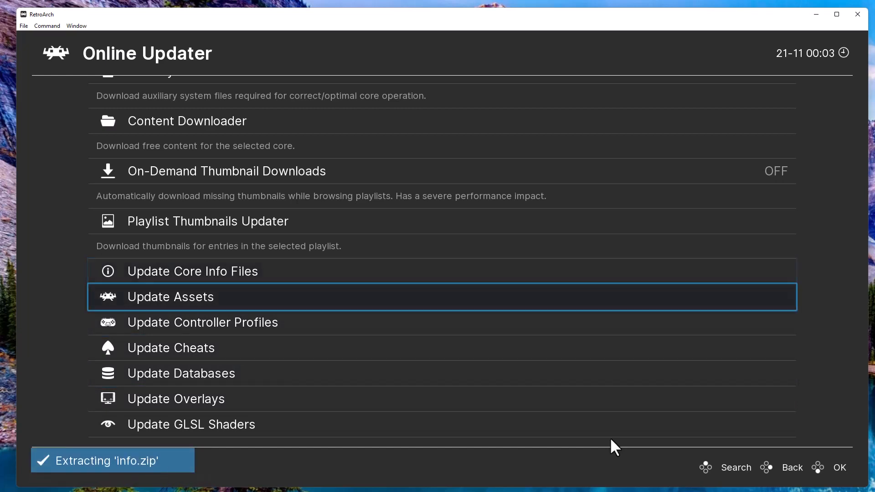
Start downloading the assets update.
key(Down)
key(Return)
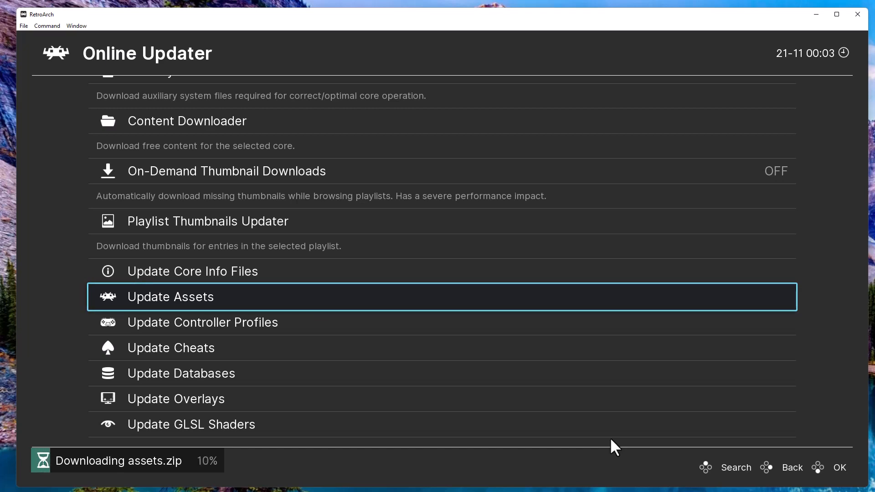
key(Down)
Start the controller profiles, cheats, databases and overlays updates in the Online Updater.
key(Return)
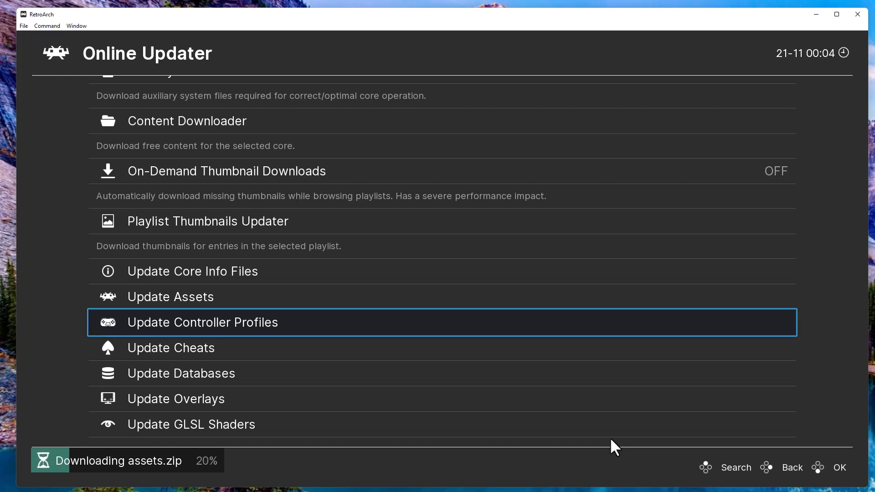
key(Return)
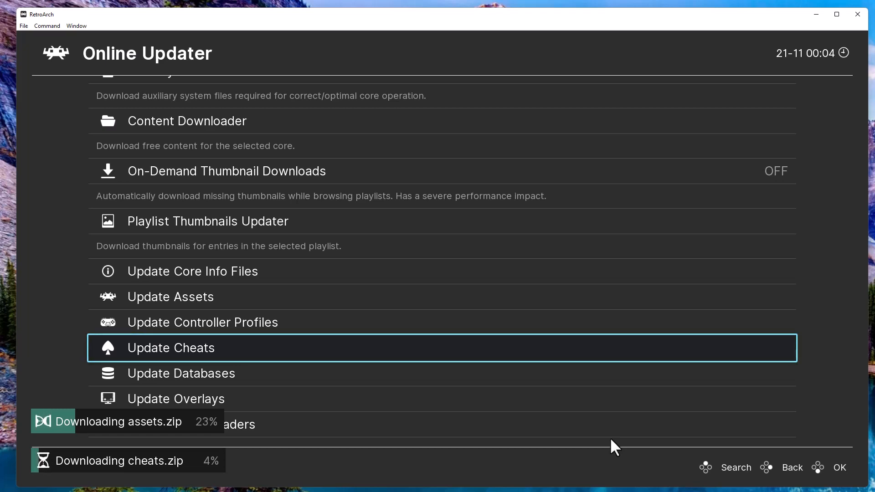
key(Down)
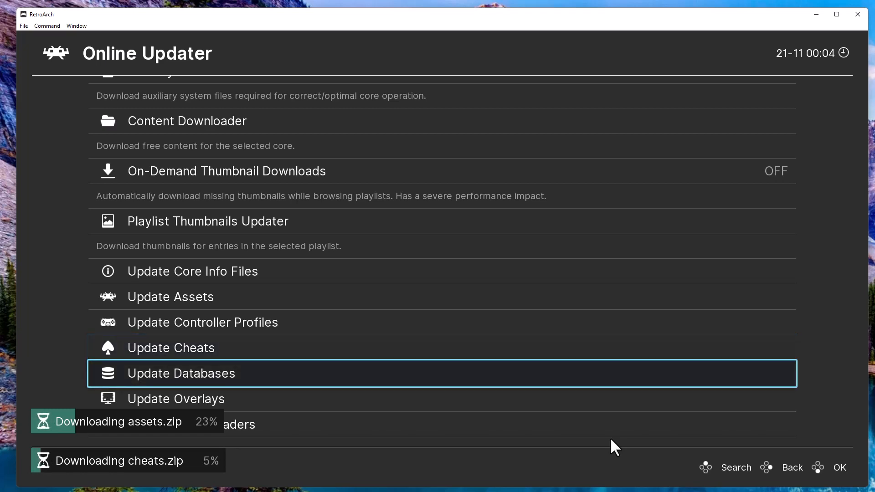
key(Return)
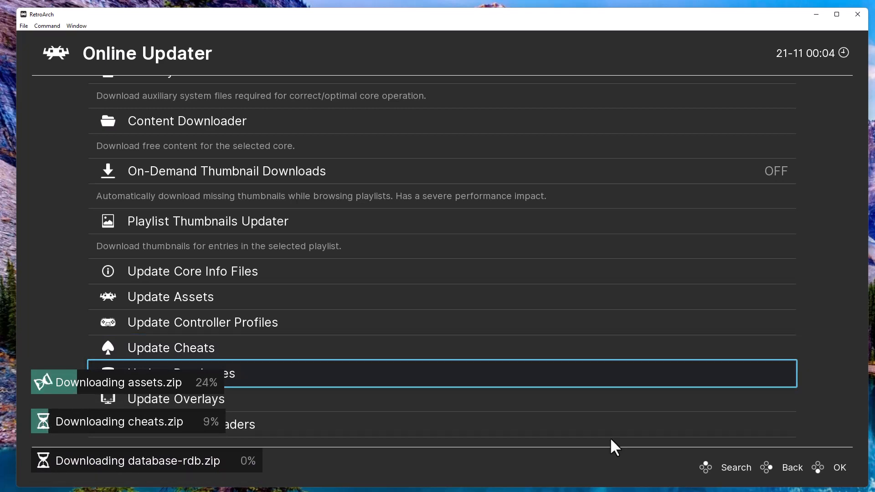
key(Down)
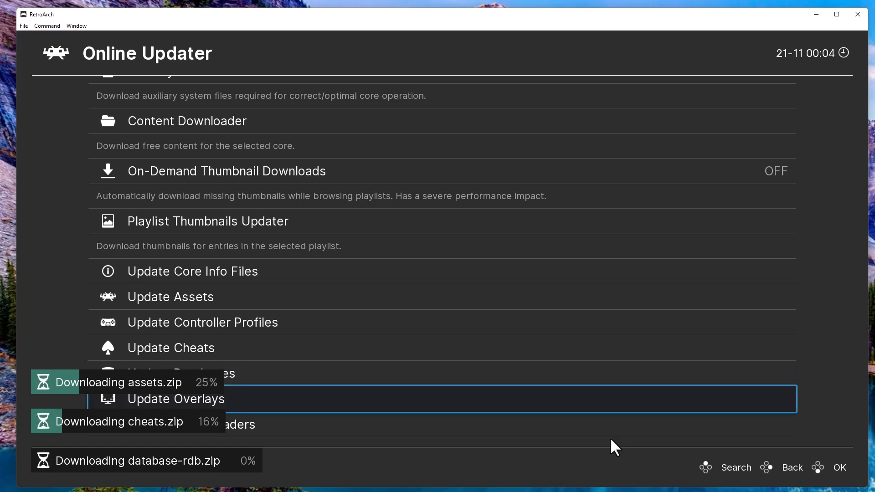
key(Return)
key(Down)
key(Down)
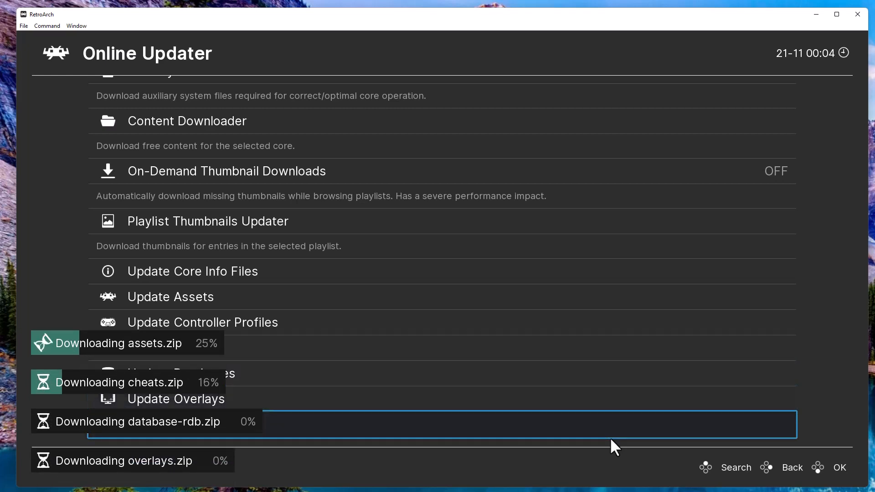
key(Up)
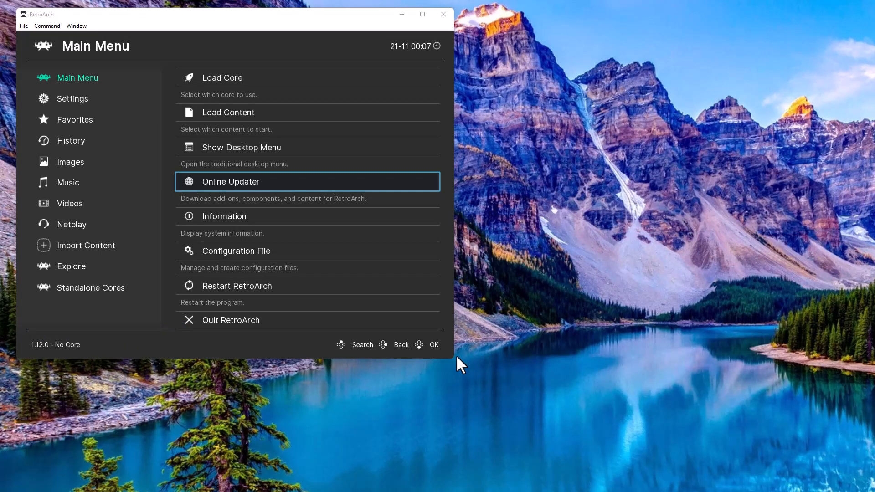
Resize the RetroArch window to nearly full screen and open Settings > User Interface.
drag(454, 359, 866, 489)
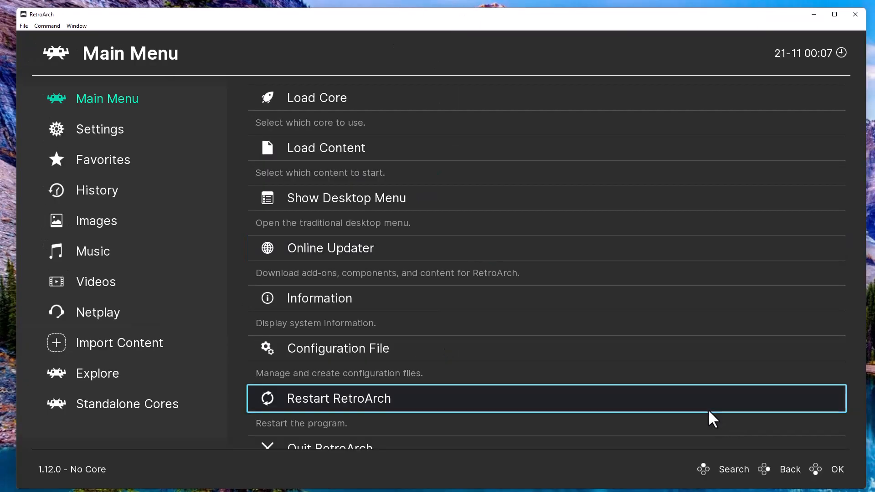
key(Up)
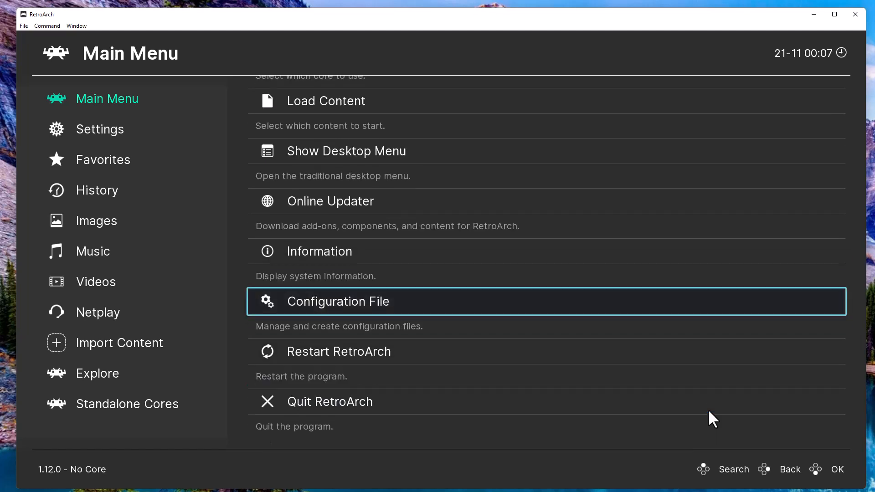
key(Up)
key(Up)
key(Up)
key(Up)
key(Up)
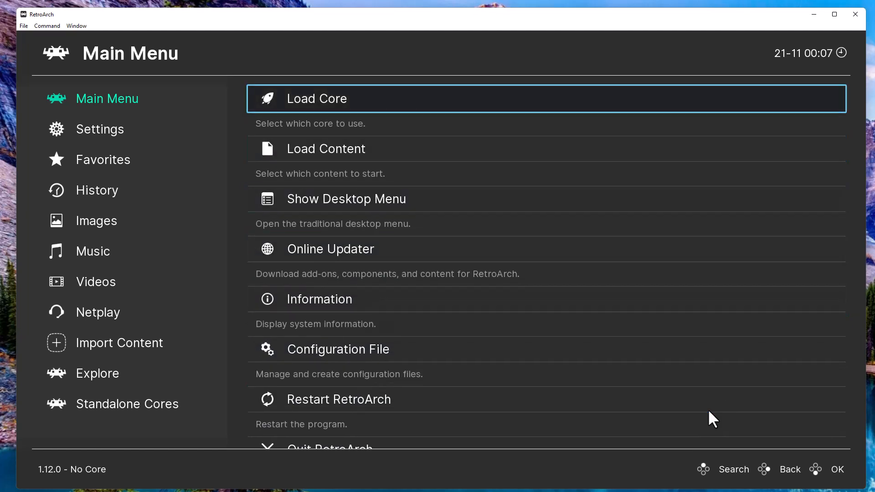
key(Left)
key(Down)
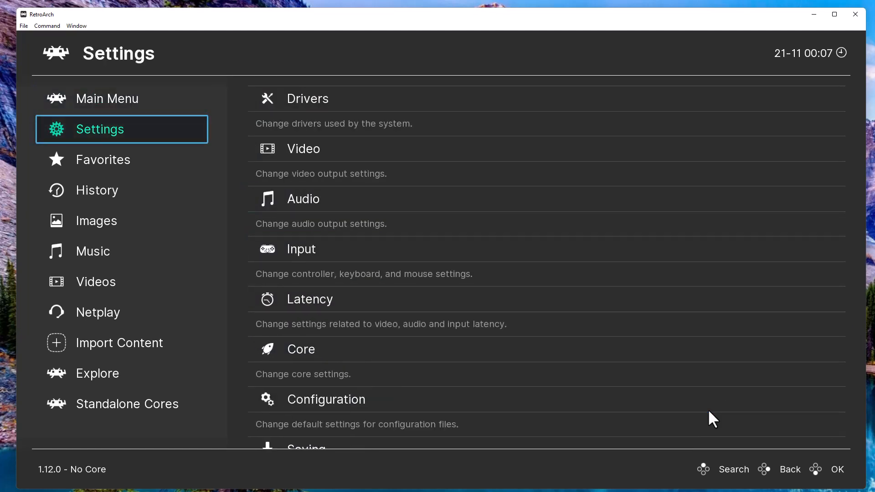
key(Right)
key(Down)
key(Down)
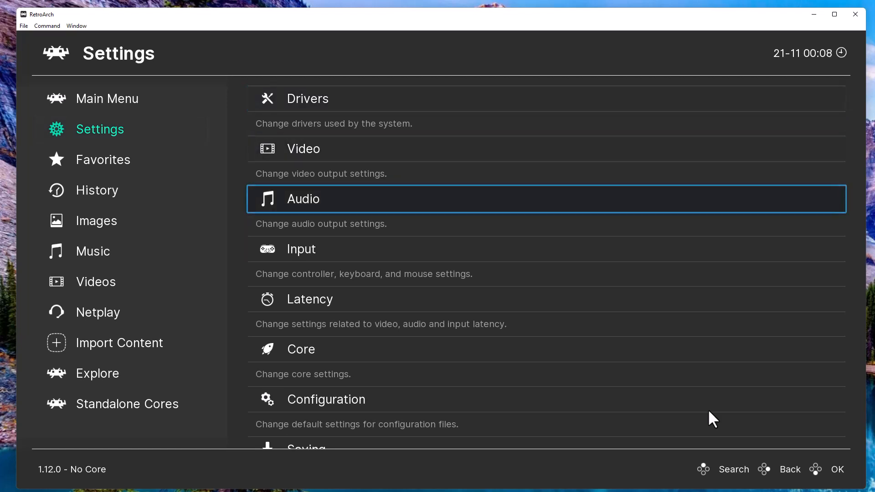
key(Down)
key(Down)
key(Down)
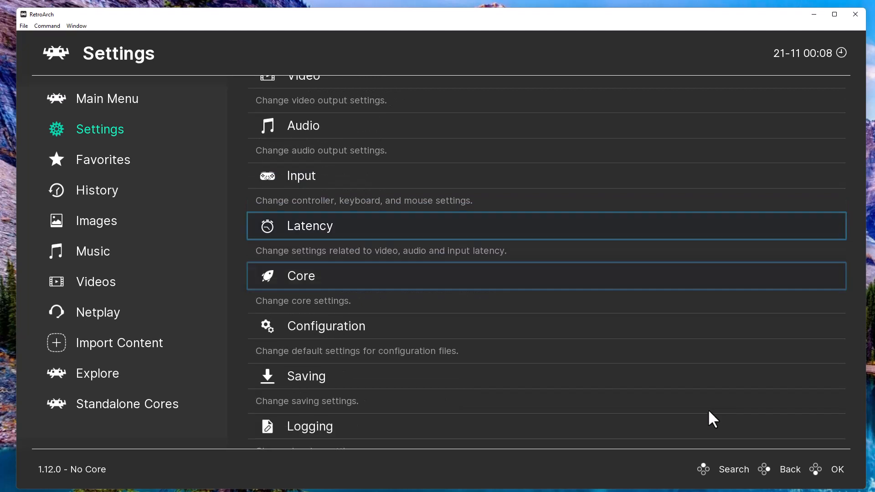
key(Down)
key(Down)
key(Down)
key(Down)
key(Down)
key(Down)
key(Down)
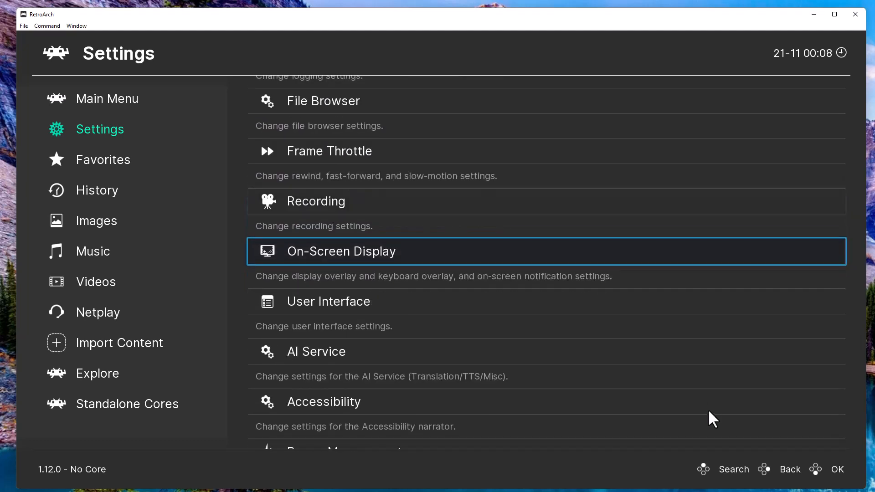
key(Down)
key(Return)
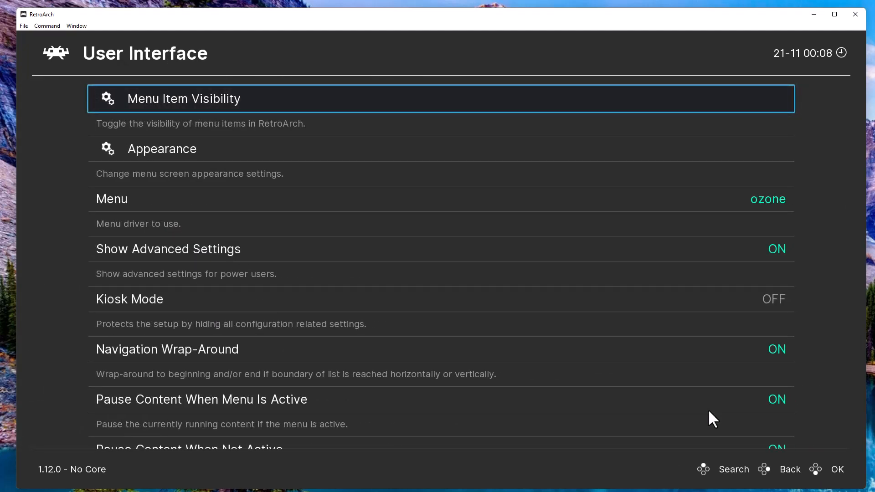
Change the menu driver from ozone to xmb, then open Menu Item Visibility.
key(Down)
key(Down)
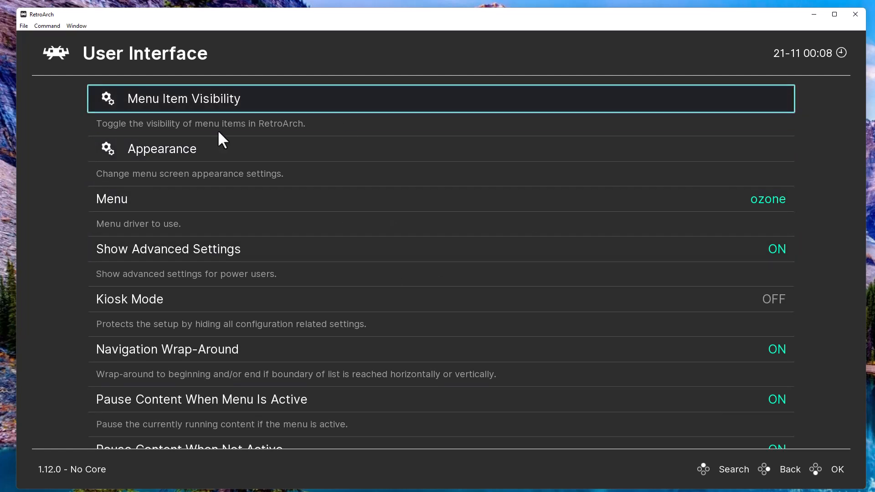
key(Return)
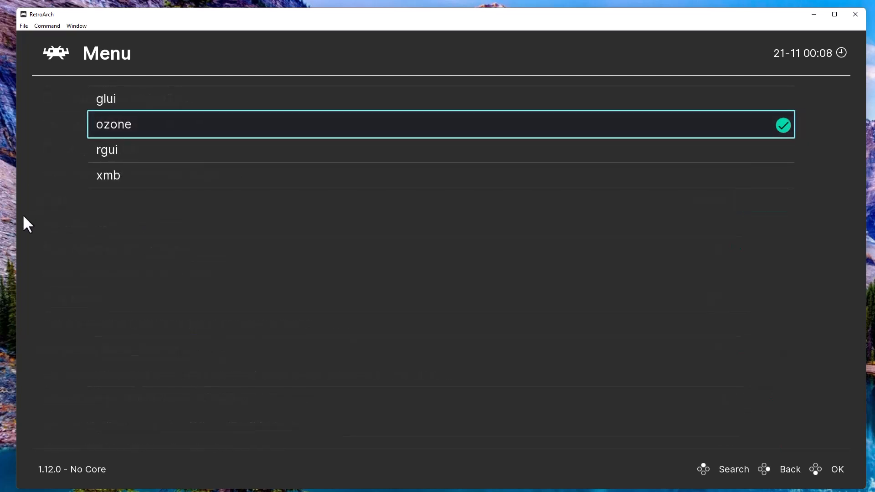
key(Down)
key(Down)
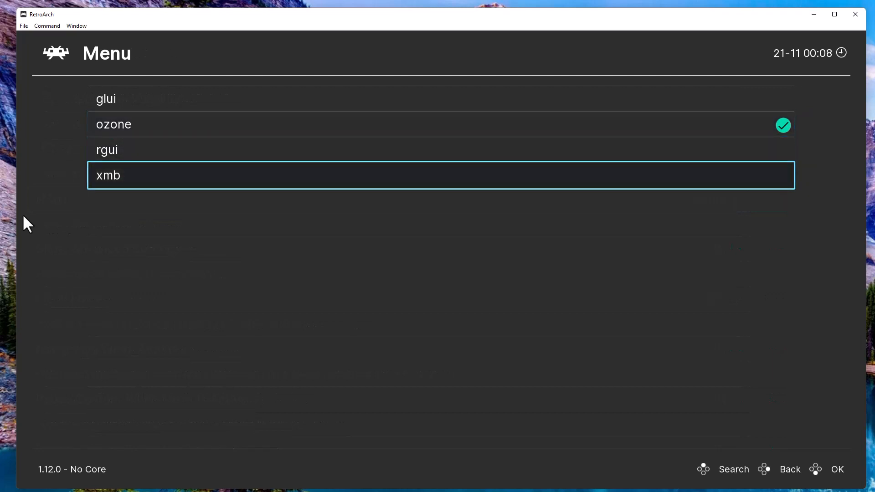
key(Return)
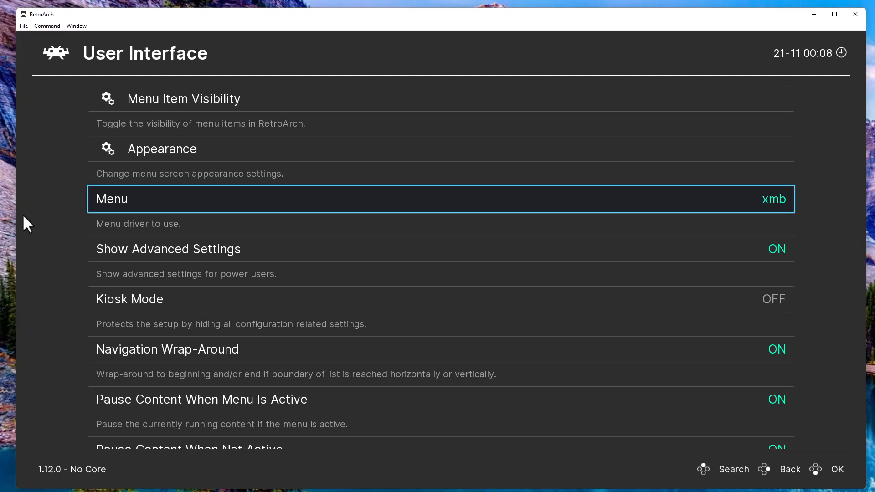
key(Up)
key(Up)
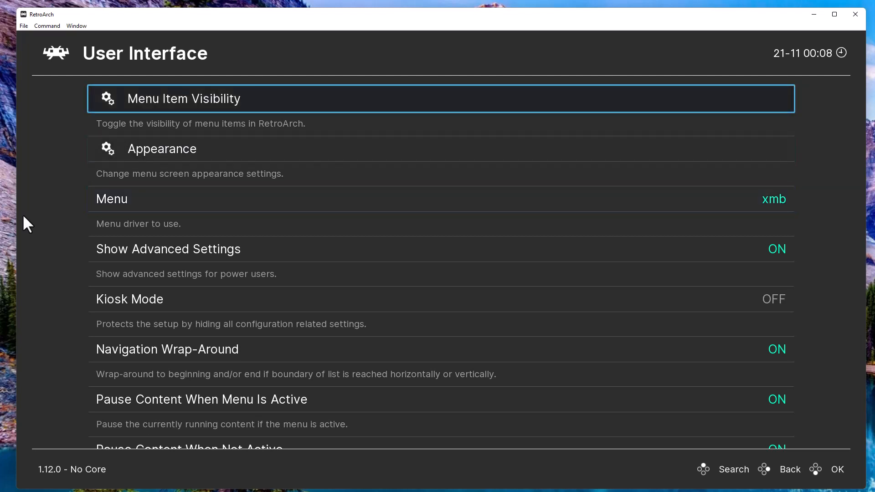
key(Return)
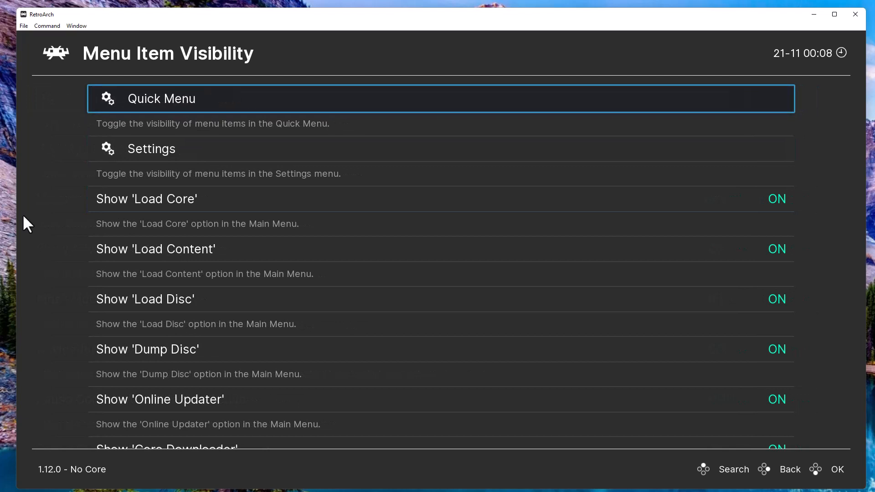
Turn Show 'Images', Show 'Music' and Show 'Videos' OFF, then go back to User Interface.
key(Down)
key(Down)
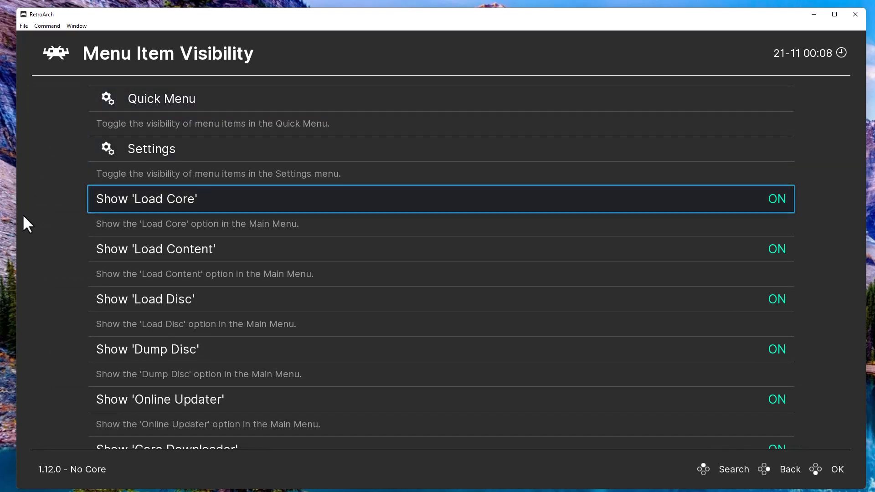
key(Down)
key(Down)
key(Down)
key(Down)
key(Down)
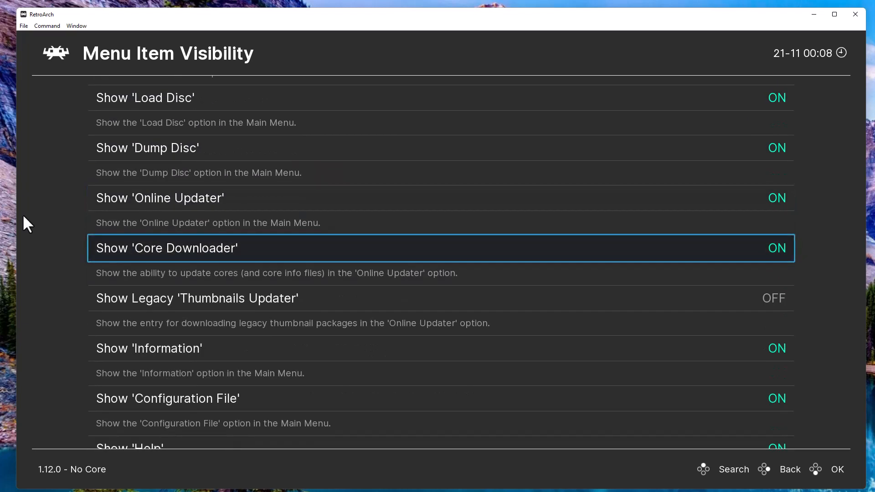
key(Down)
key(Down)
key(Down)
key(Down)
key(Down)
key(Down)
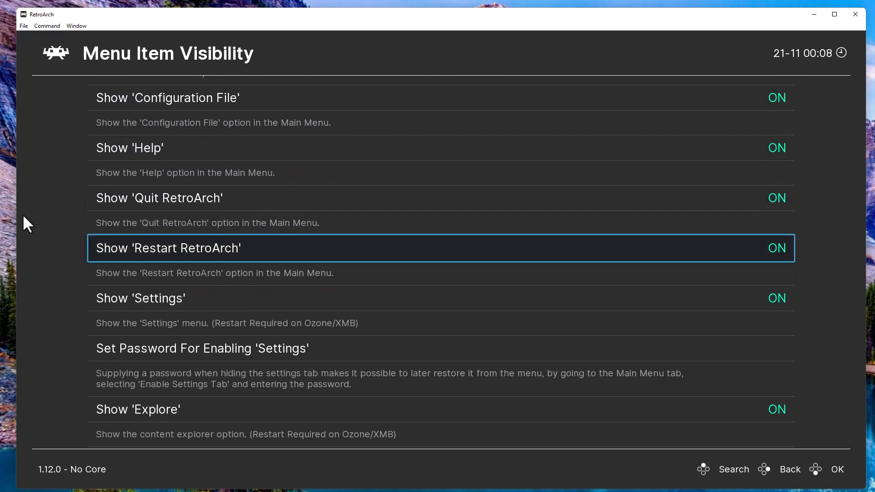
key(Down)
key(Down)
key(Down)
key(Down)
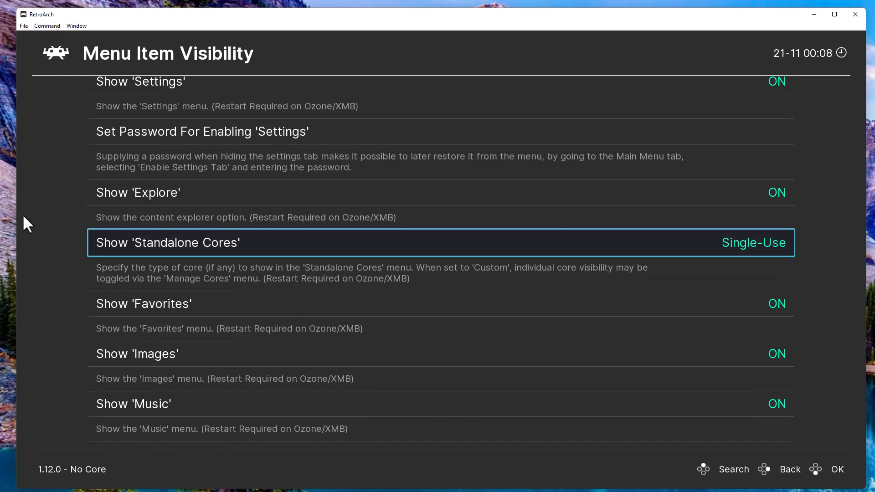
key(Down)
key(Down)
key(Down)
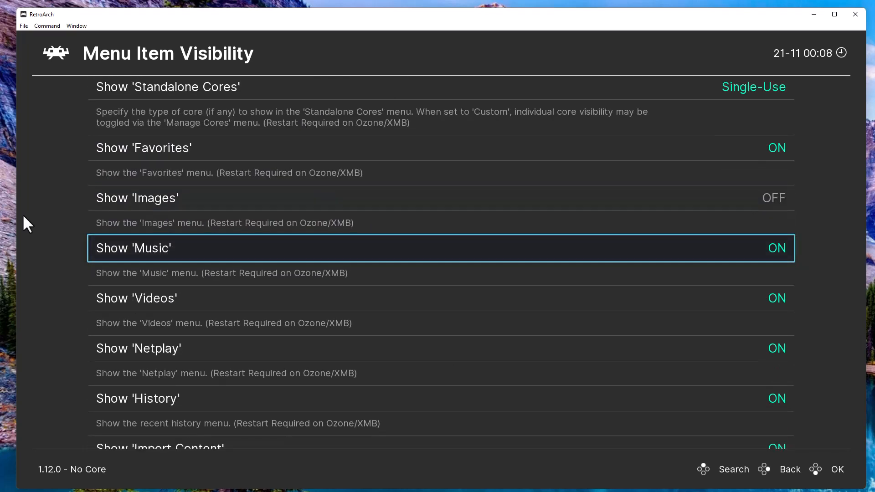
key(Return)
key(Down)
key(Return)
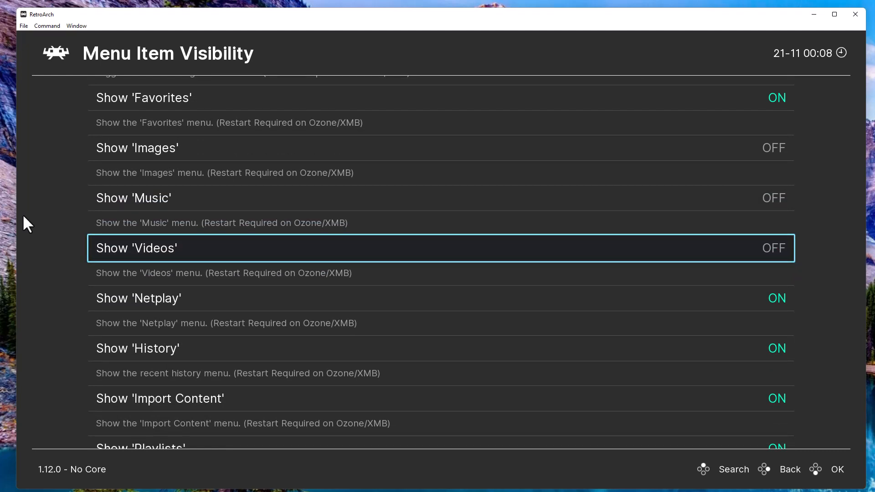
key(Down)
key(Down)
key(Down)
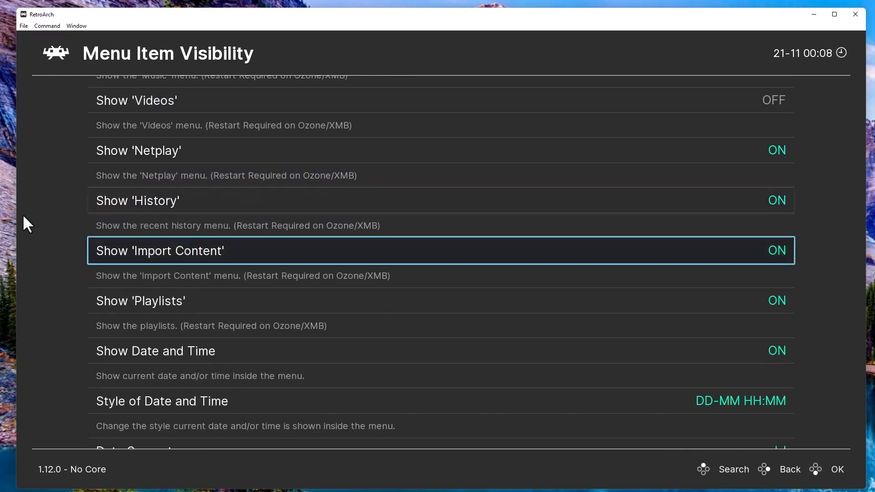
key(BackSpace)
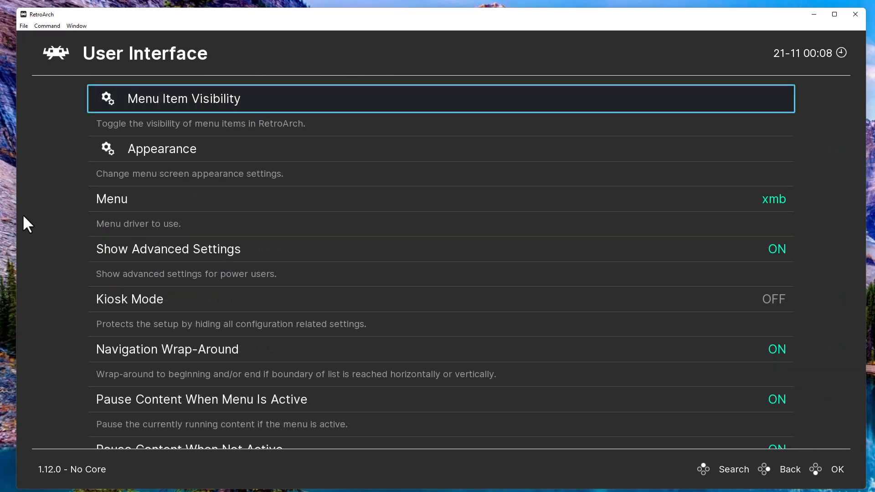
Save the current configuration to retroarch.cfg via Main Menu > Configuration File.
key(BackSpace)
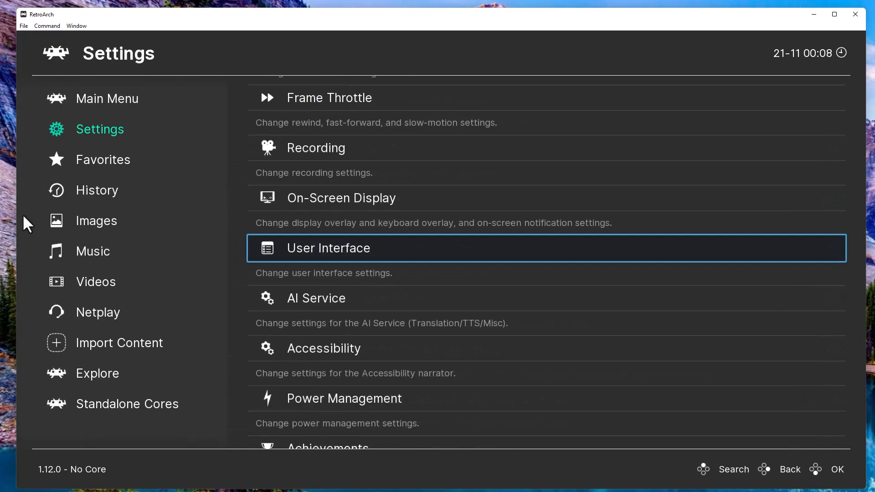
key(BackSpace)
key(Up)
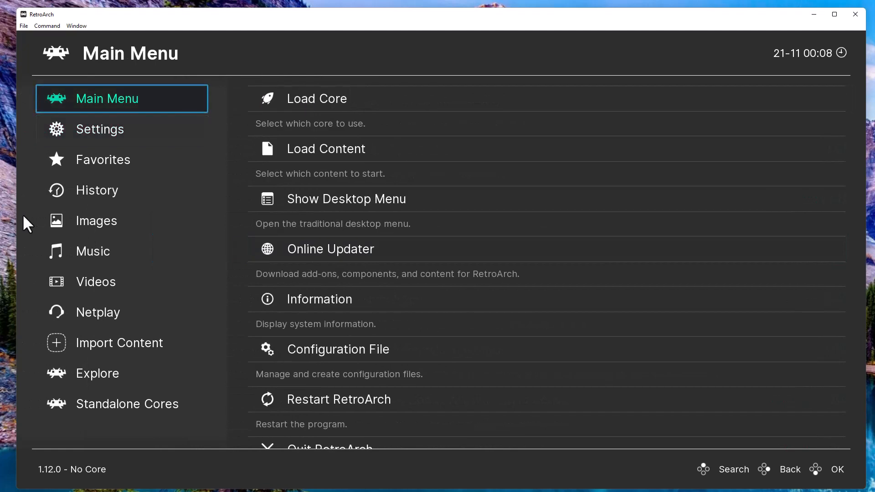
key(Right)
key(Down)
key(Down)
key(Down)
key(Down)
key(Down)
key(Down)
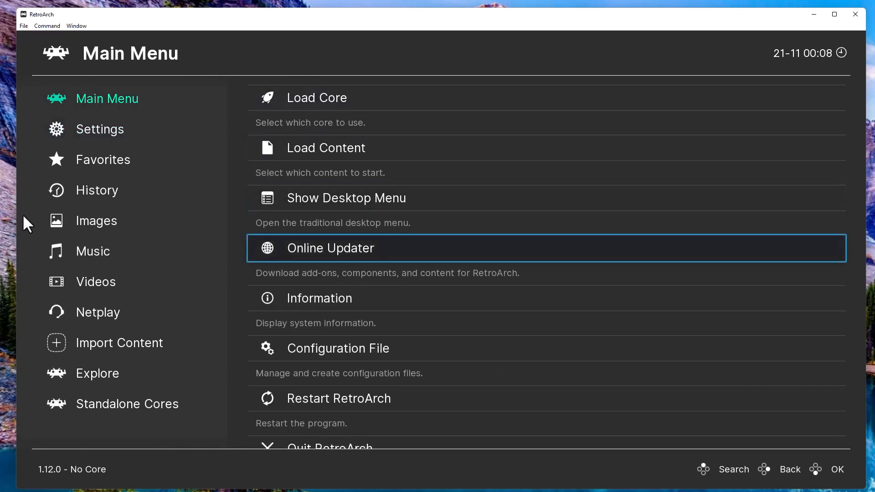
key(Up)
key(Return)
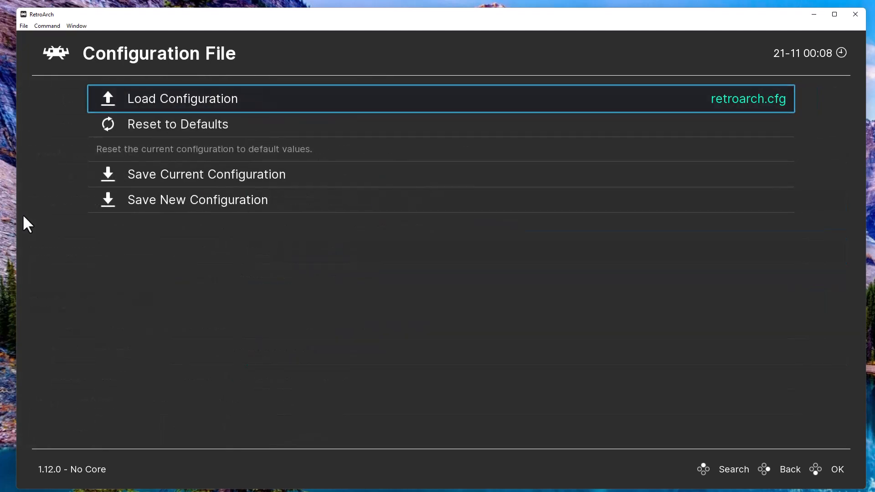
key(Down)
key(Down)
key(Return)
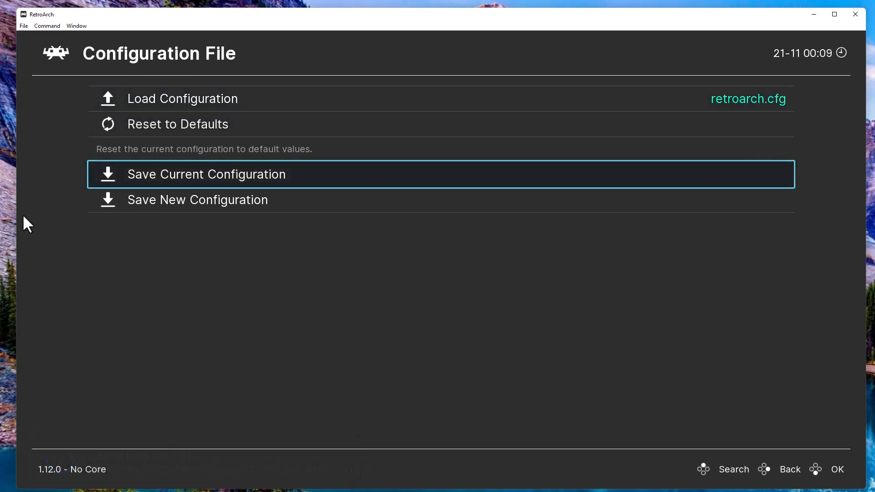
Return to the Main Menu and choose Quit RetroArch.
key(BackSpace)
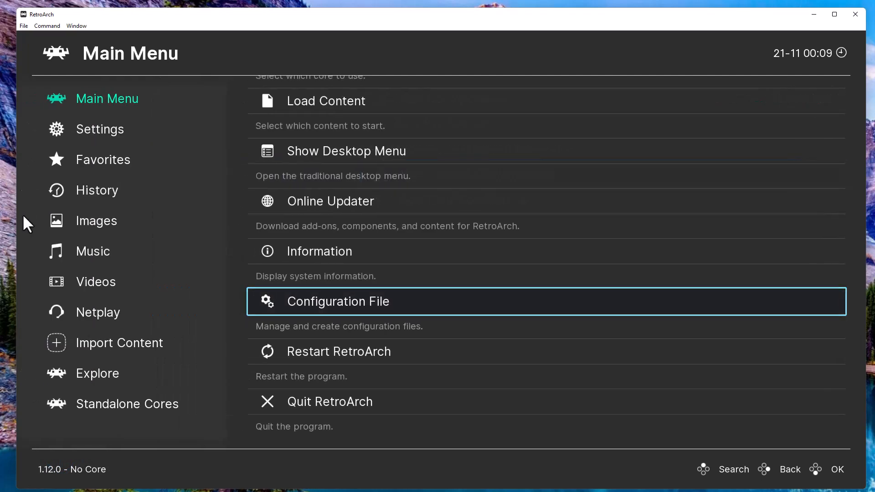
key(Left)
key(Right)
key(Down)
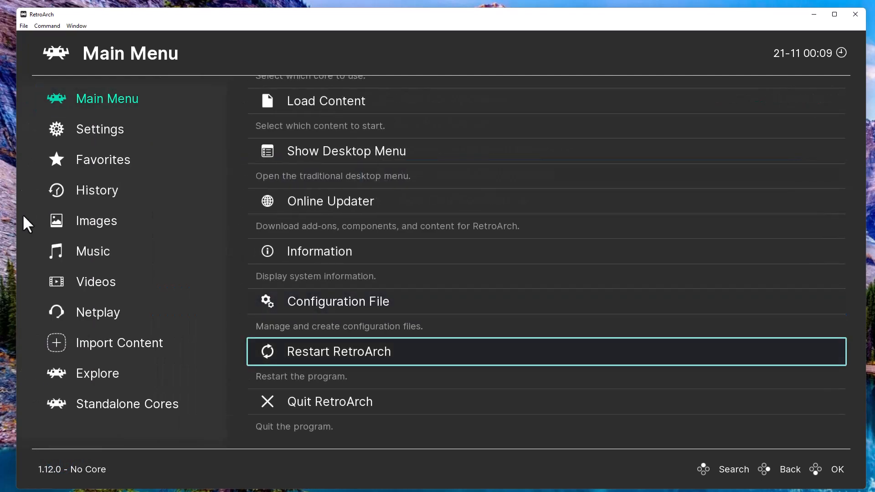
key(Down)
key(Down)
key(Up)
key(Return)
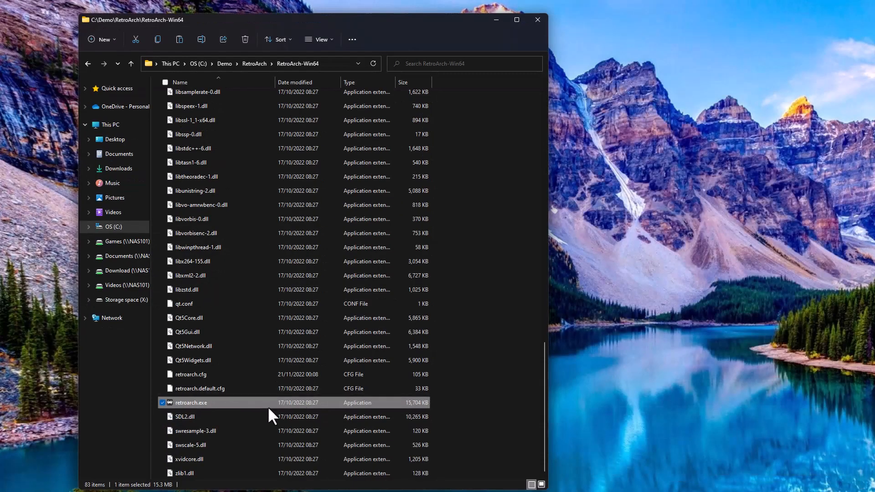
Relaunch retroarch.exe, minimize Explorer, and move the RetroArch window top-left and enlarge it.
double_click(258, 402)
click(496, 19)
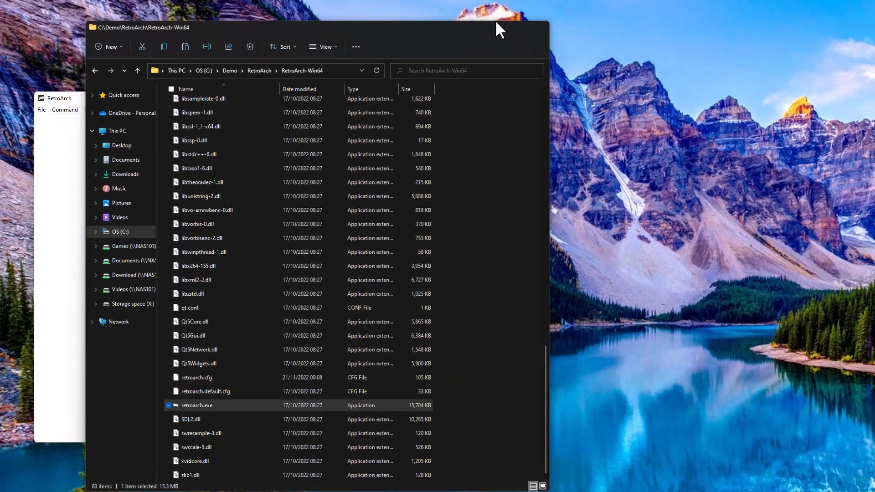
drag(349, 100, 313, 9)
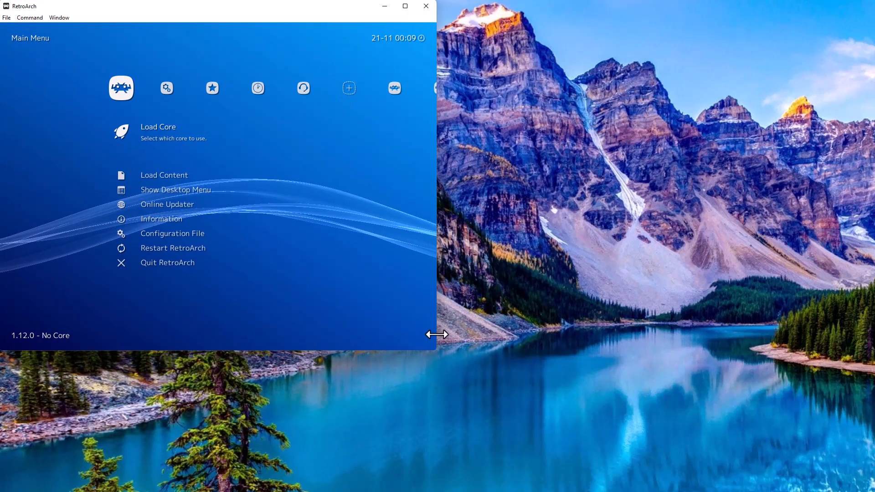
drag(440, 351, 865, 490)
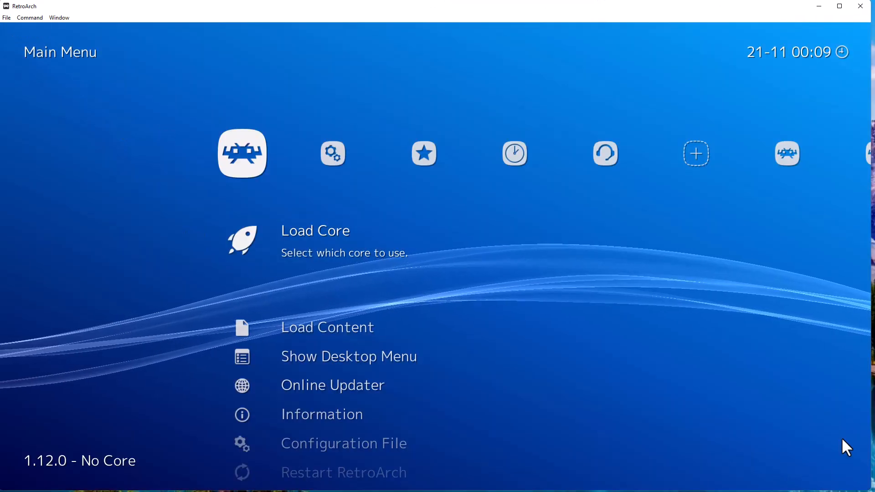
Browse the xmb tabs, then open Settings > Drivers.
key(Down)
key(Down)
key(Up)
key(Up)
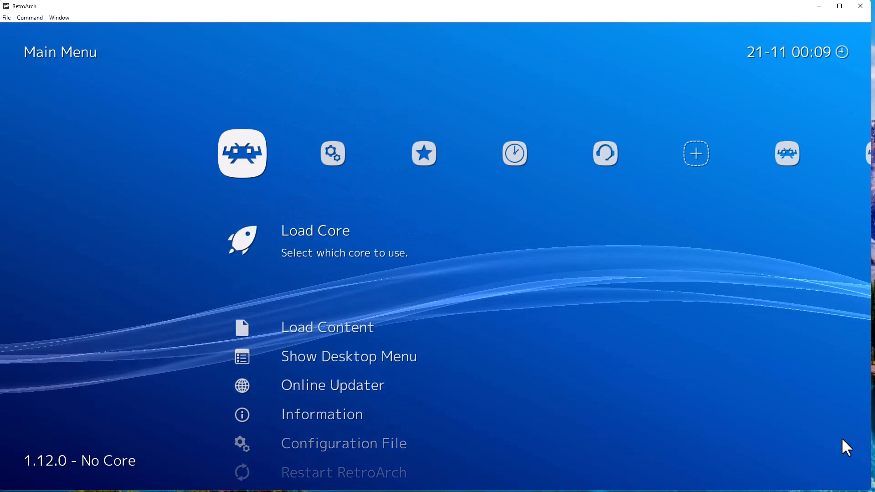
key(Right)
key(Right)
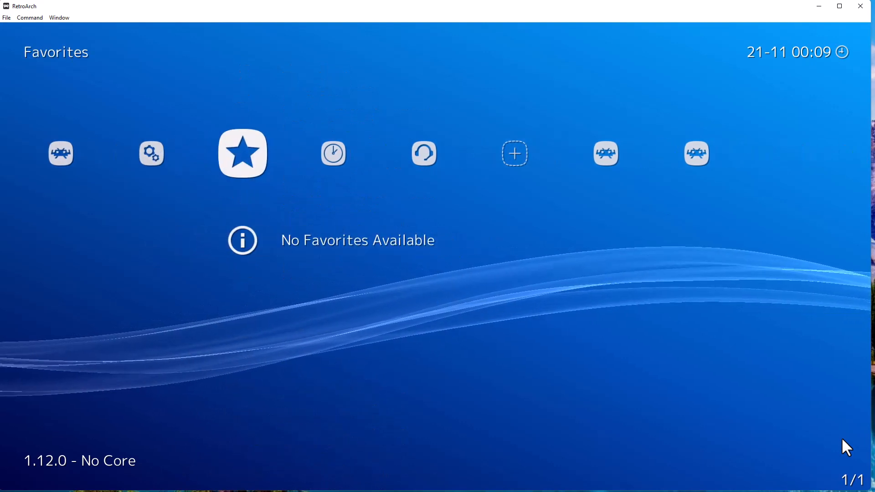
key(Left)
key(Left)
key(Right)
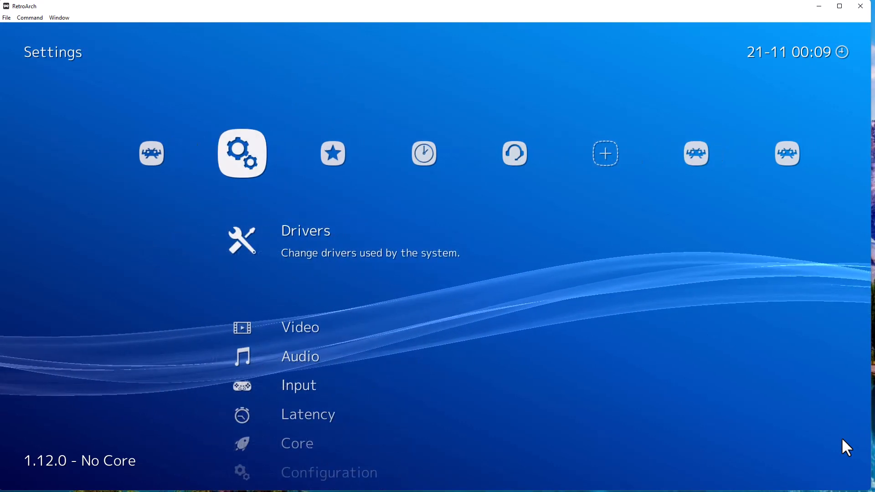
key(Right)
key(Right)
key(Right)
key(Right)
key(Right)
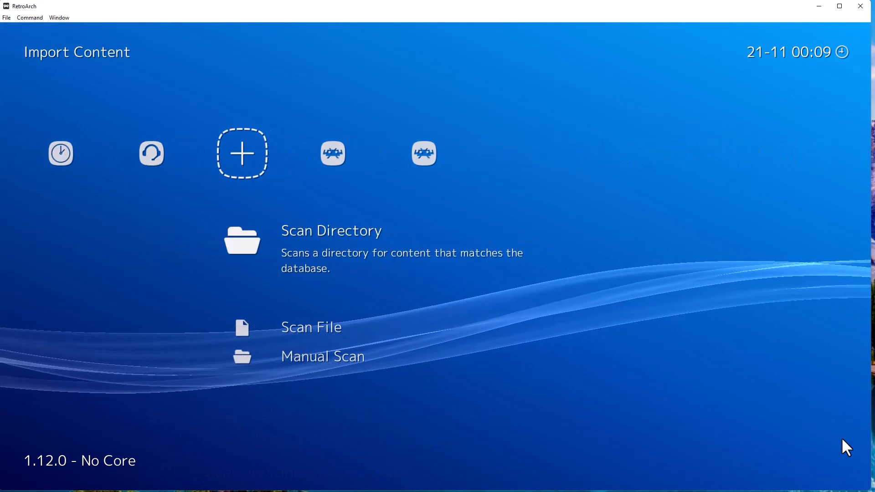
key(Right)
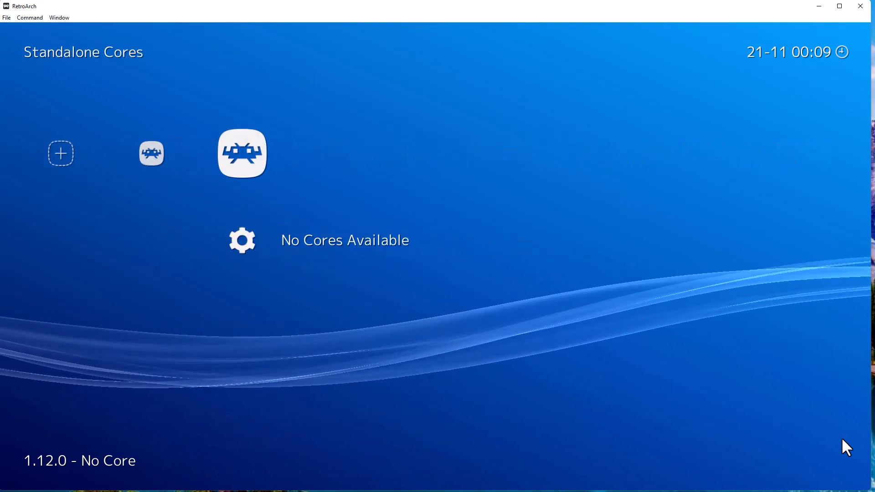
key(Left)
key(Left)
key(Left)
key(Left)
key(Left)
key(Left)
key(Left)
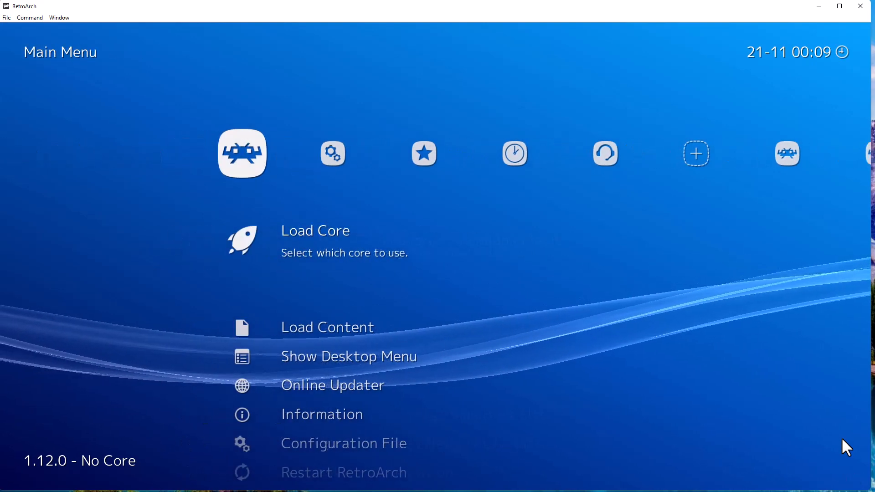
key(Right)
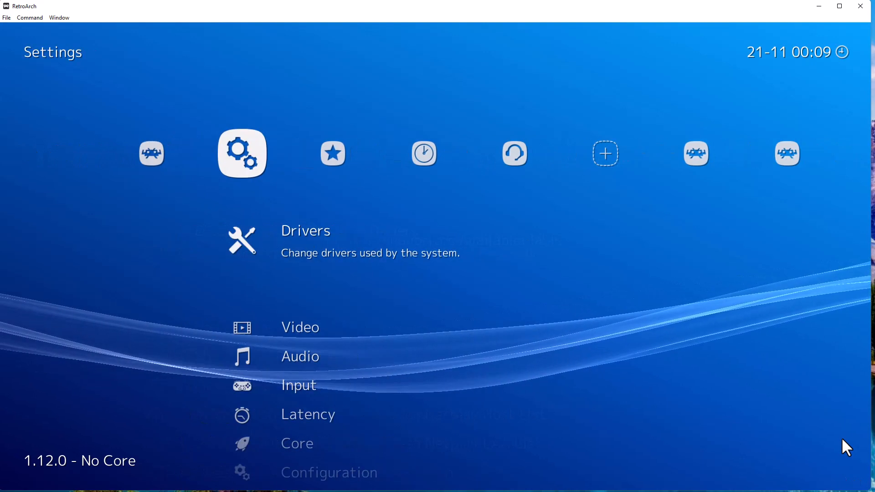
key(Down)
key(Down)
key(Up)
key(Up)
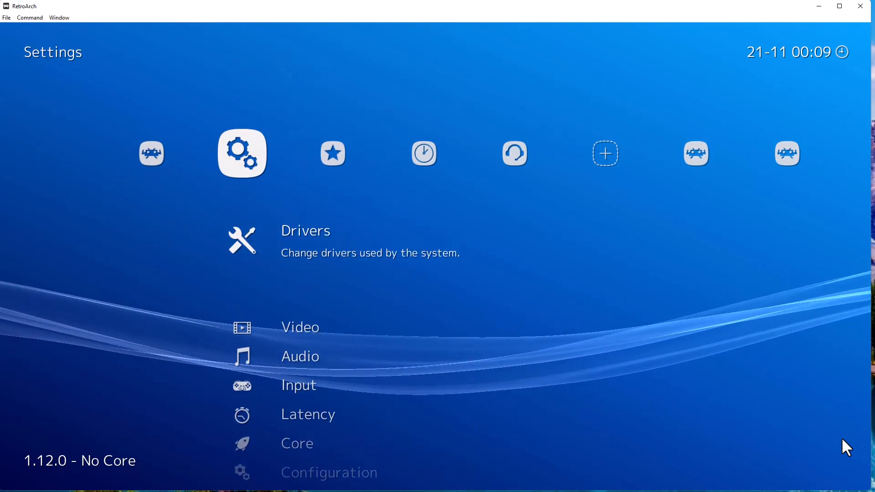
key(Return)
Leave Drivers and open the User Interface settings.
key(Down)
key(Down)
key(Down)
key(Down)
key(Down)
key(Down)
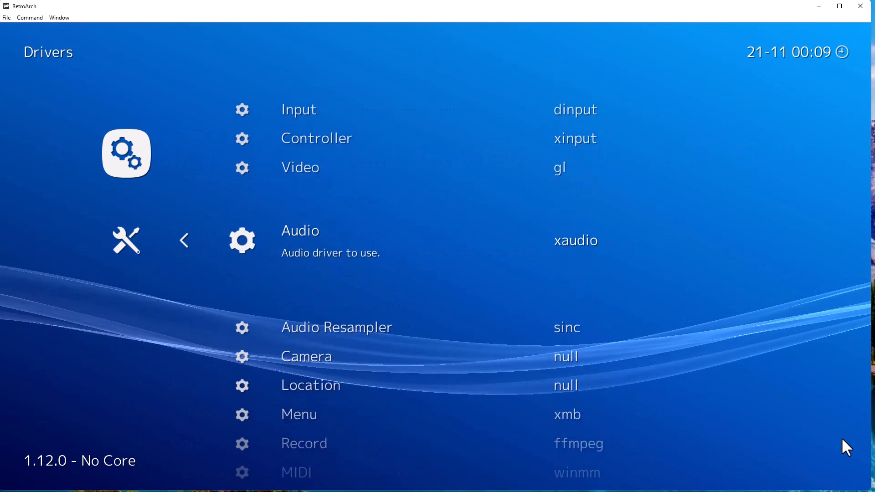
key(BackSpace)
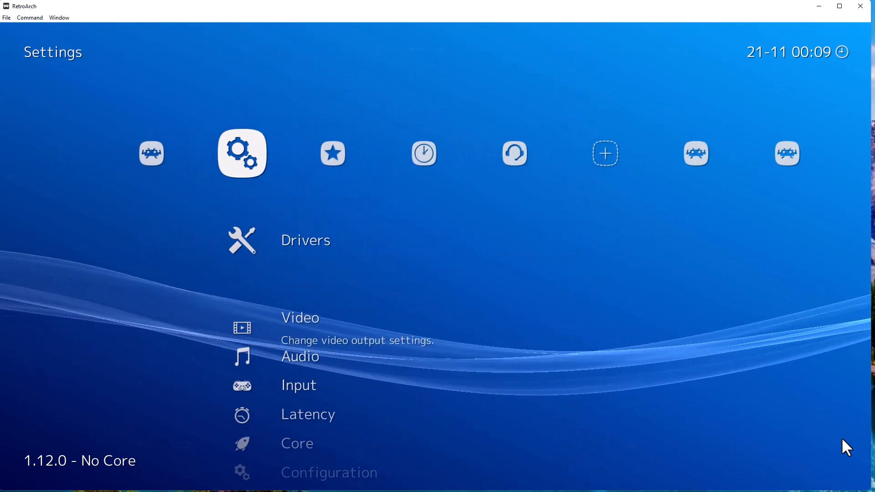
key(Down)
key(Down)
key(Down)
key(Down)
key(Down)
key(Down)
key(Down)
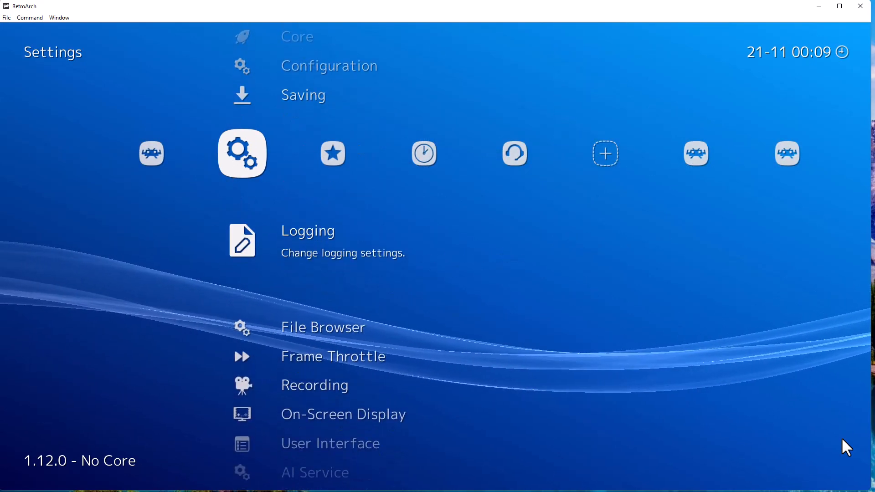
key(Down)
key(Down)
key(Down)
key(Down)
key(Down)
key(Return)
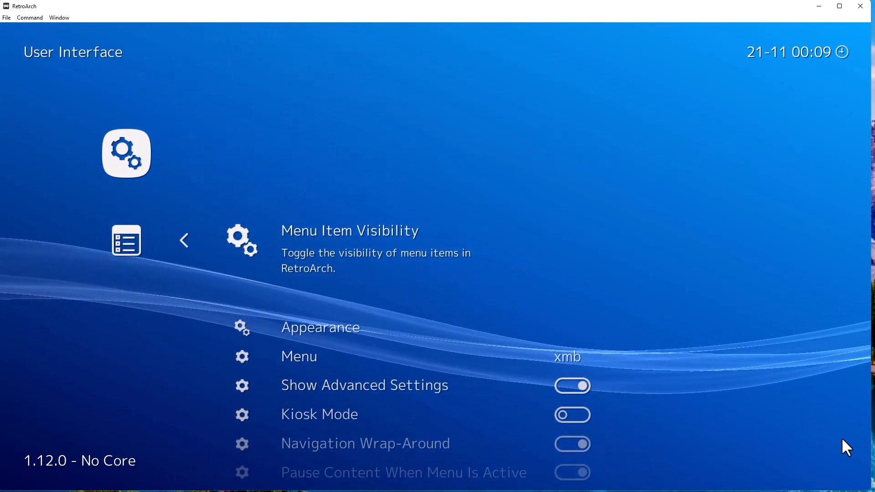
Open Appearance and move down past Background Image and Dynamic Background to Menu Icon Theme.
key(Down)
key(Return)
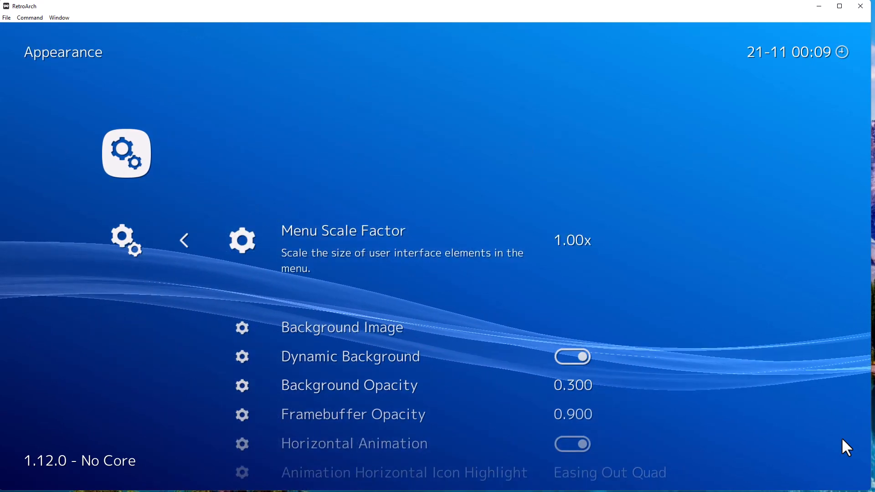
key(Down)
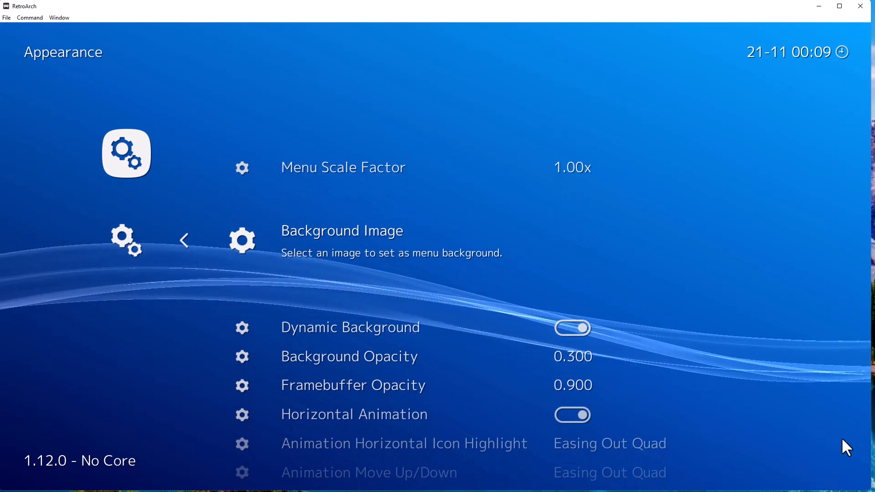
key(Down)
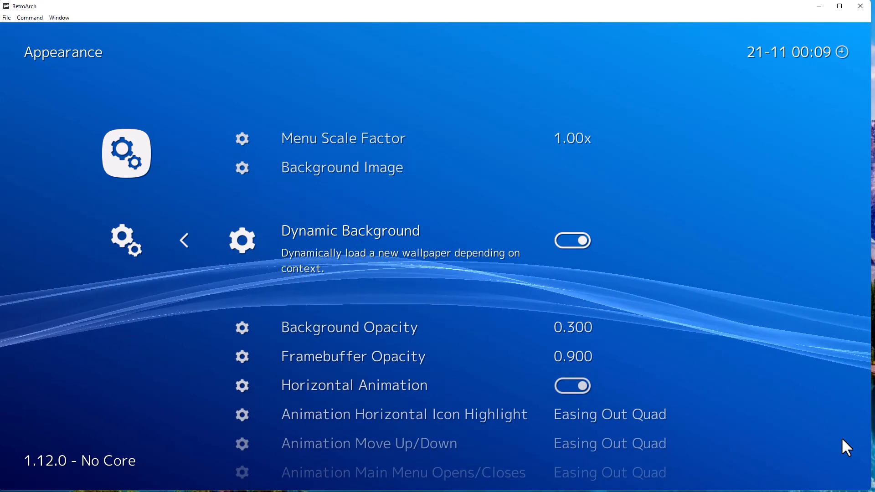
key(Down)
key(Down)
key(Down)
key(Down)
key(Down)
key(Down)
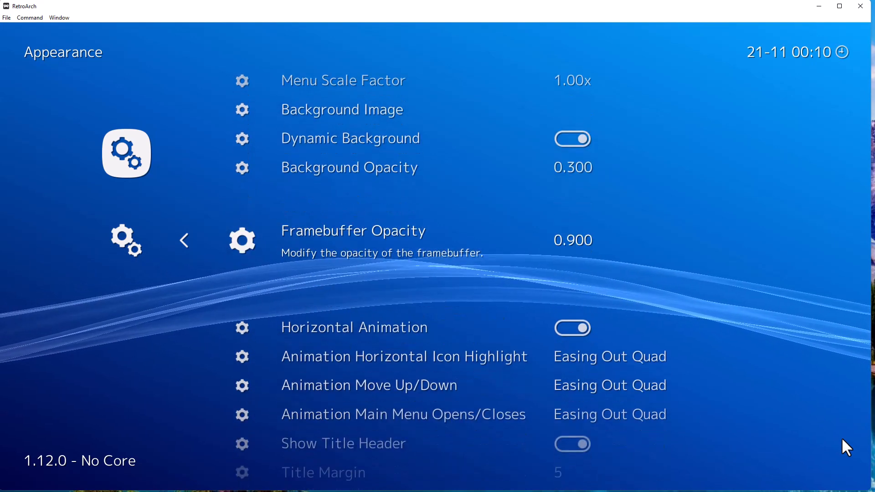
key(Down)
key(Down)
key(Down)
key(Down)
key(Down)
key(Down)
key(Down)
key(Down)
key(Down)
key(Down)
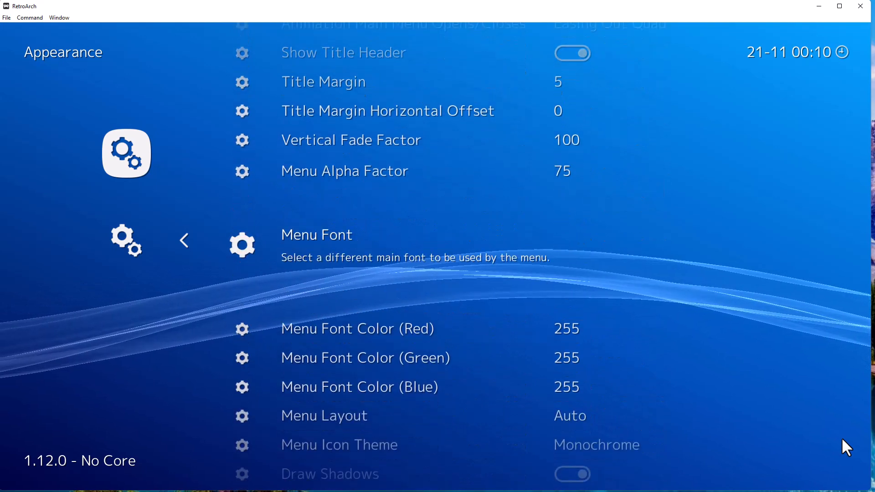
key(Up)
key(Up)
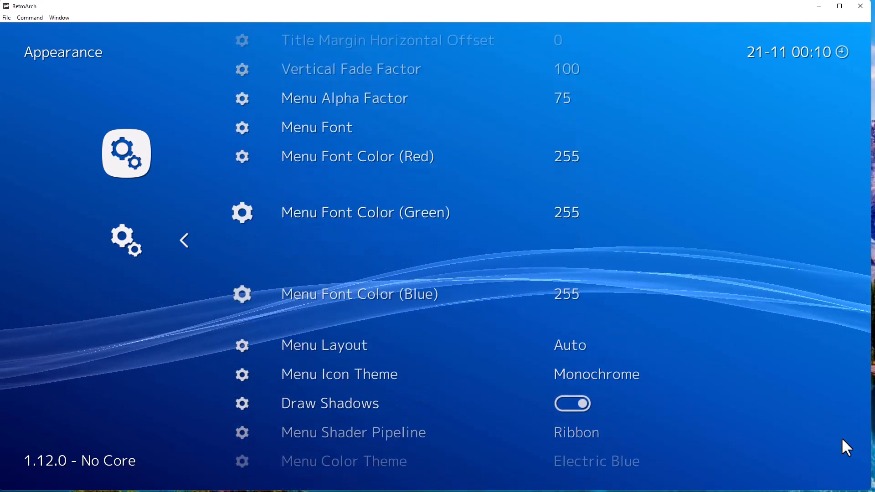
key(Down)
key(Down)
key(Down)
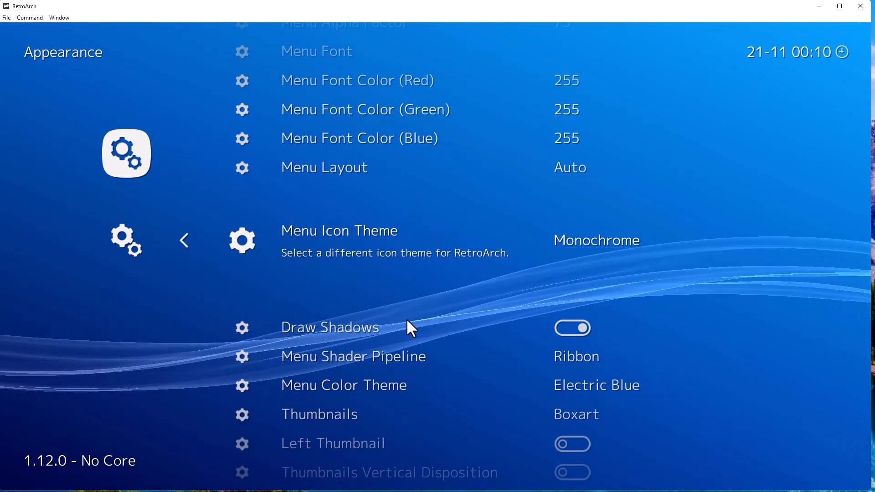
Preview the FlatUI, RetroActive, Pixel, NeoActive and Systematic menu icon themes.
key(Right)
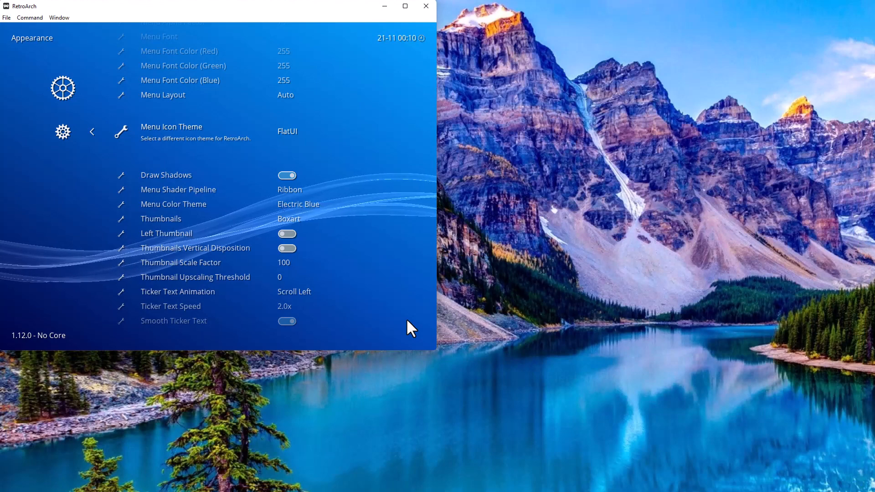
key(Right)
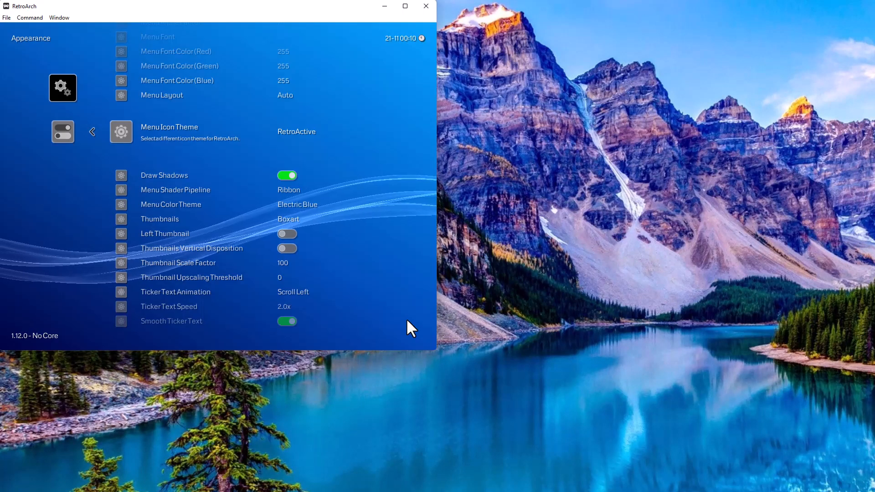
key(Left)
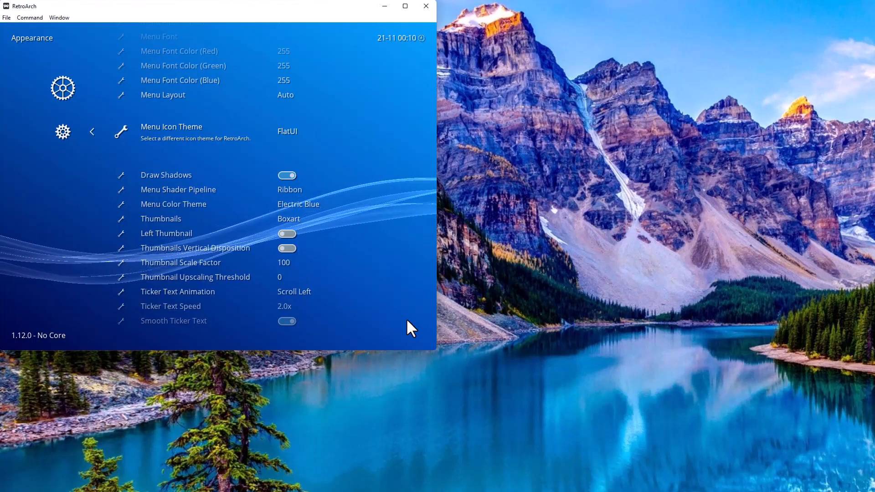
key(Right)
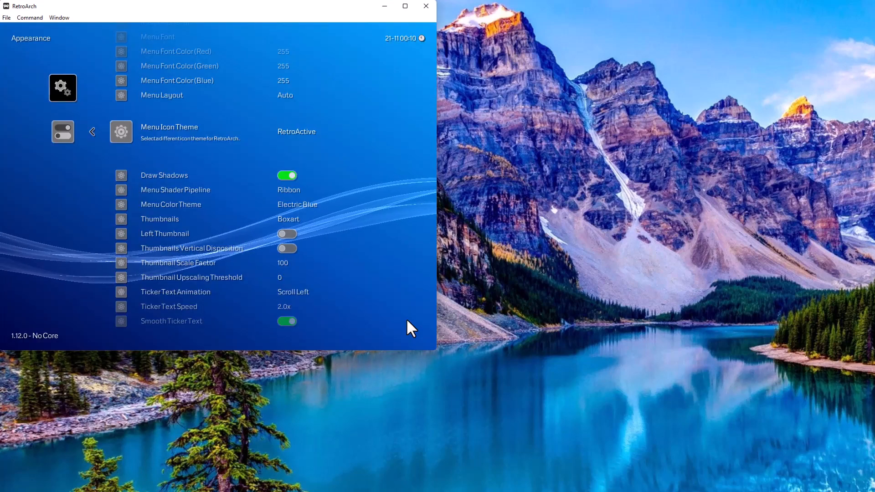
key(Right)
key(Right)
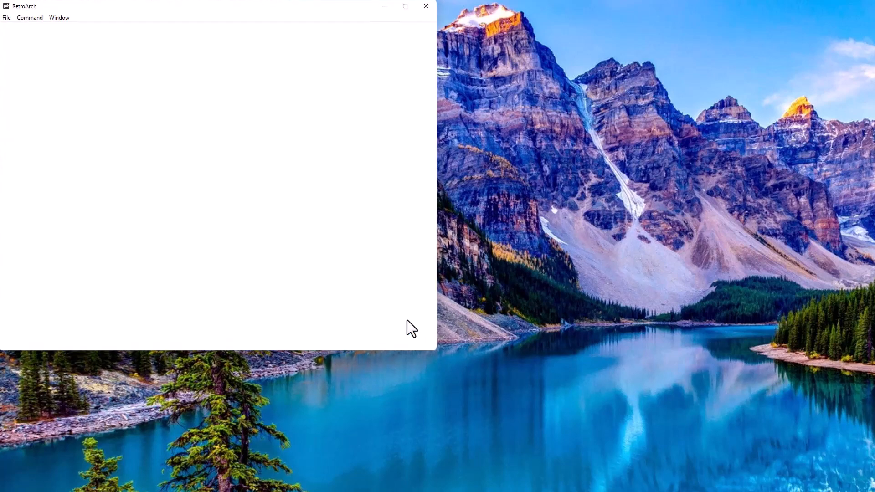
key(Right)
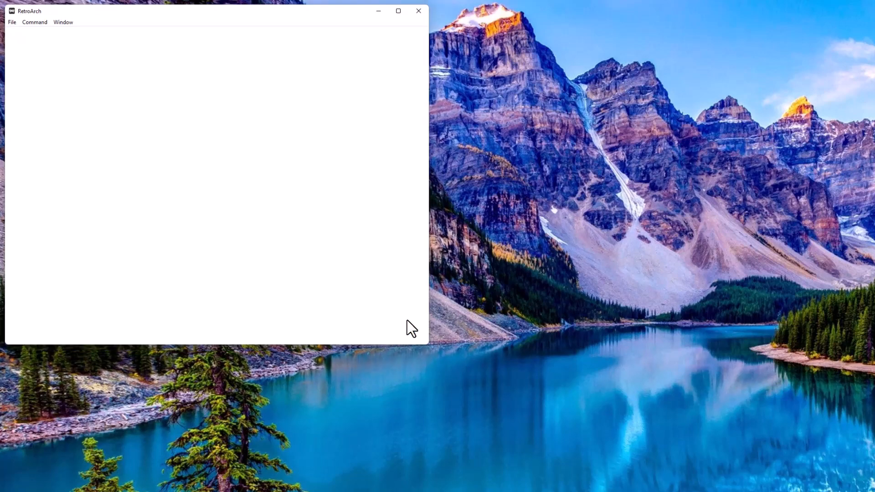
Cycle through Dot-Art, Custom, Automatic and Daite back to FlatUI, then enlarge the window.
key(Right)
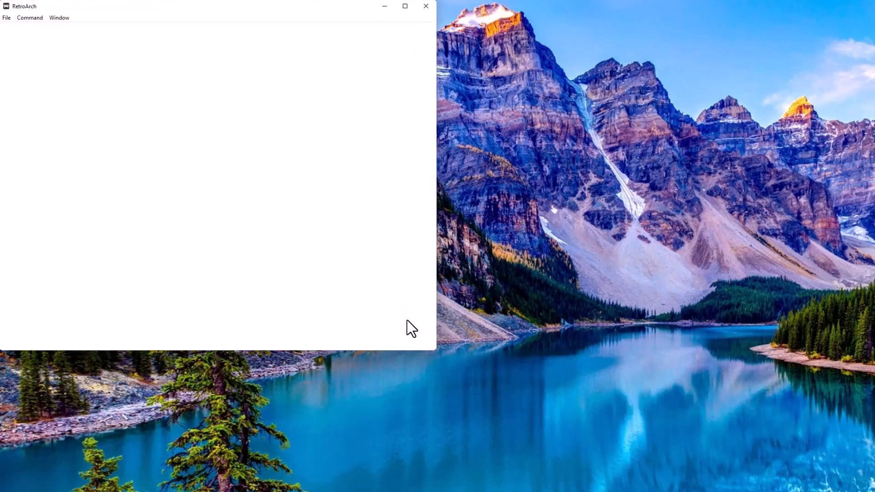
key(Right)
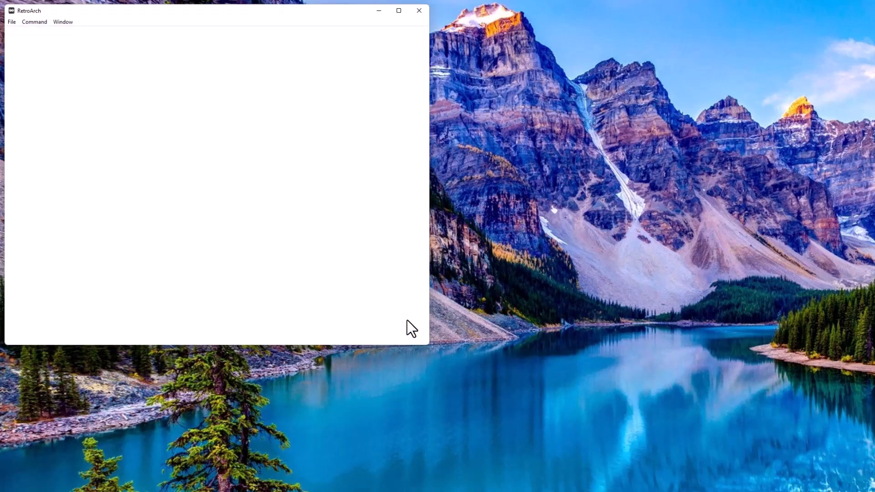
key(Right)
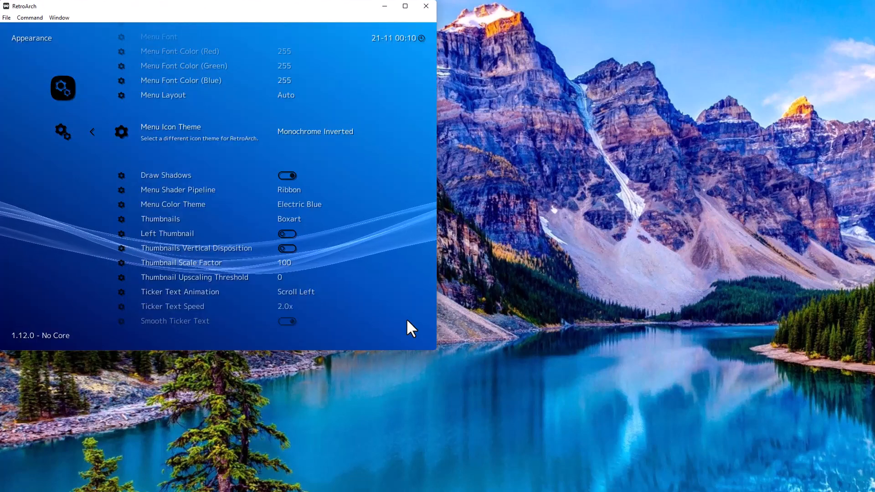
key(Right)
key(Escape)
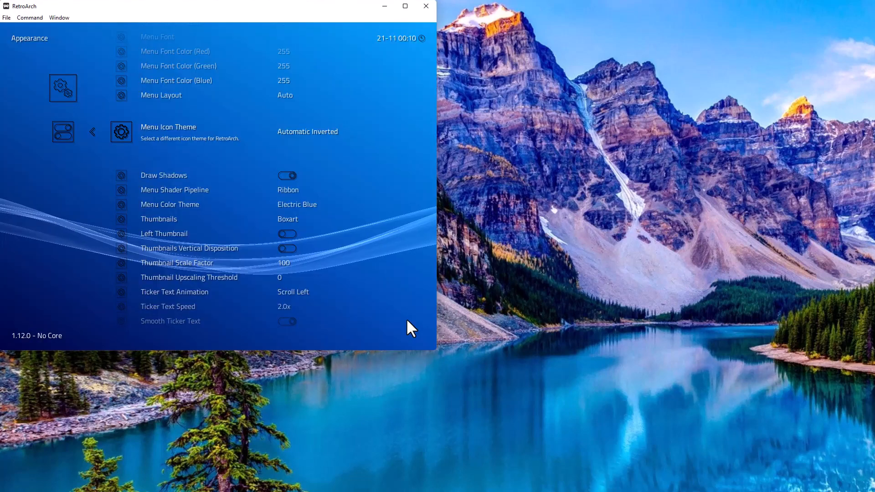
key(Right)
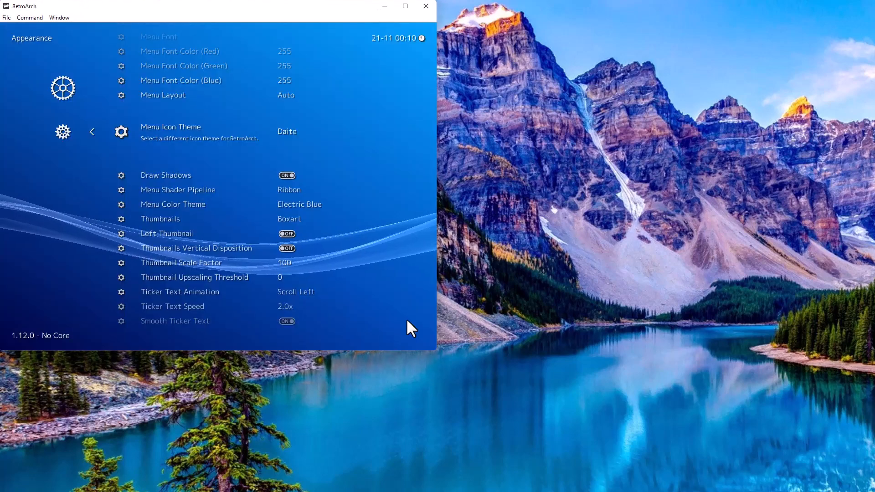
key(Right)
key(Right)
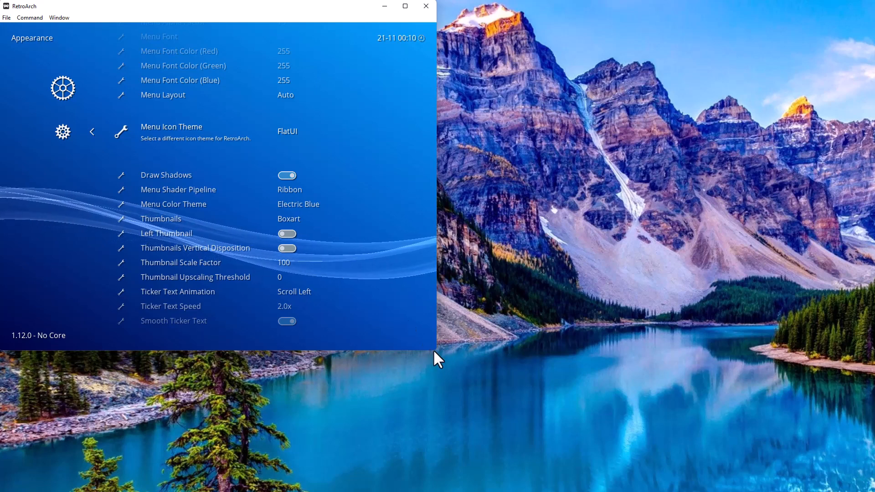
drag(433, 351, 861, 486)
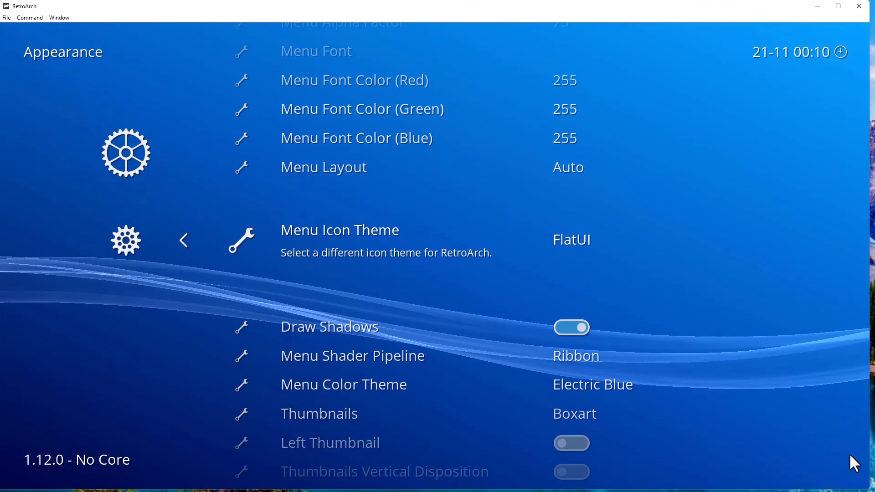
Set Menu Color Theme to Dark and return to the main Settings list.
key(Down)
key(Down)
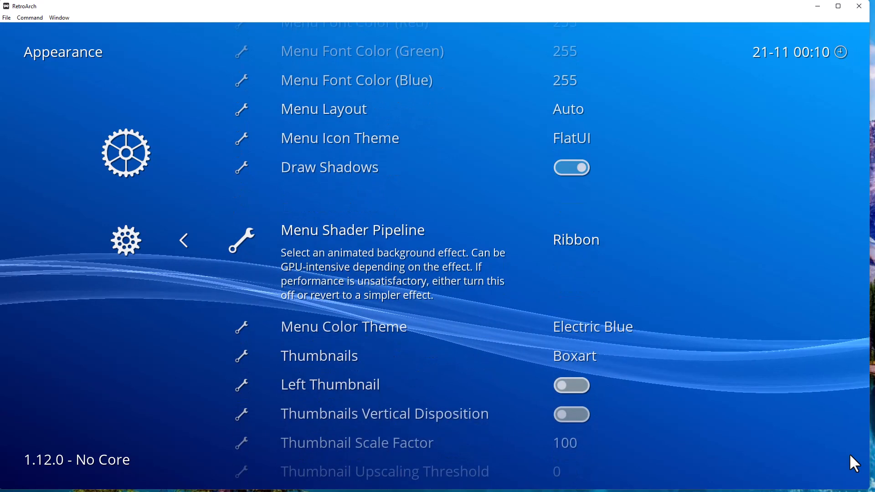
key(Down)
key(Return)
key(Down)
key(Down)
key(Down)
key(Down)
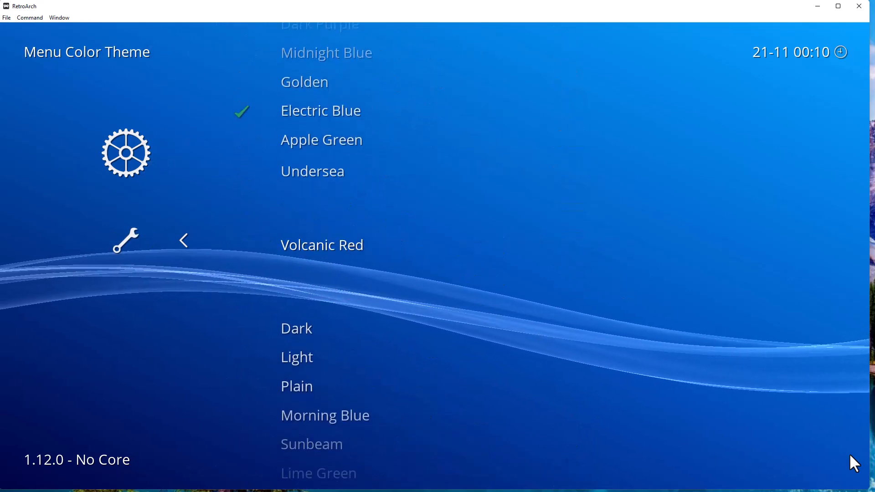
key(Return)
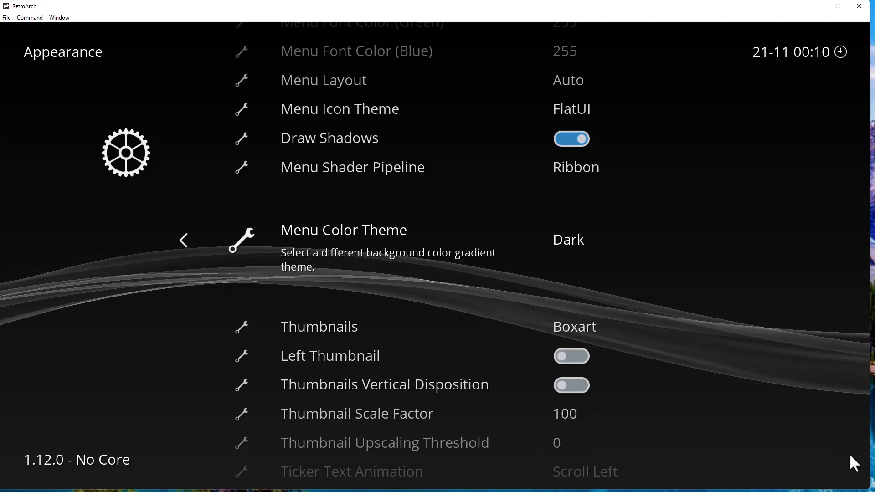
key(BackSpace)
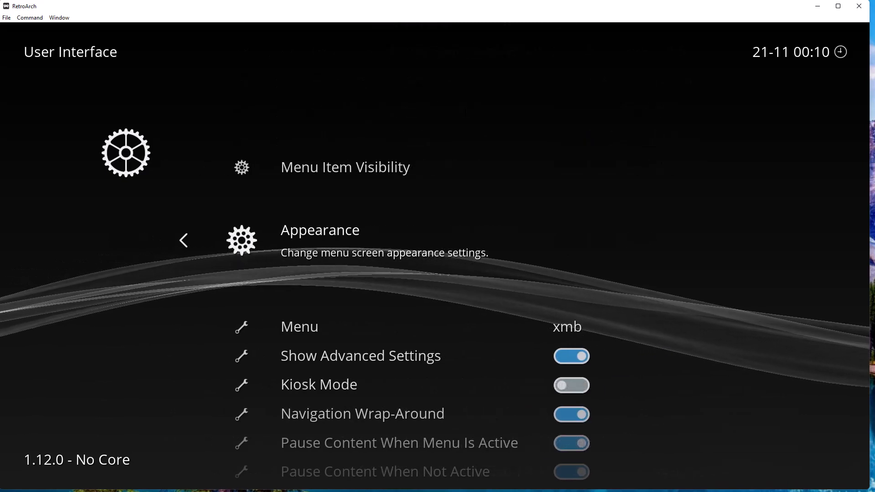
key(BackSpace)
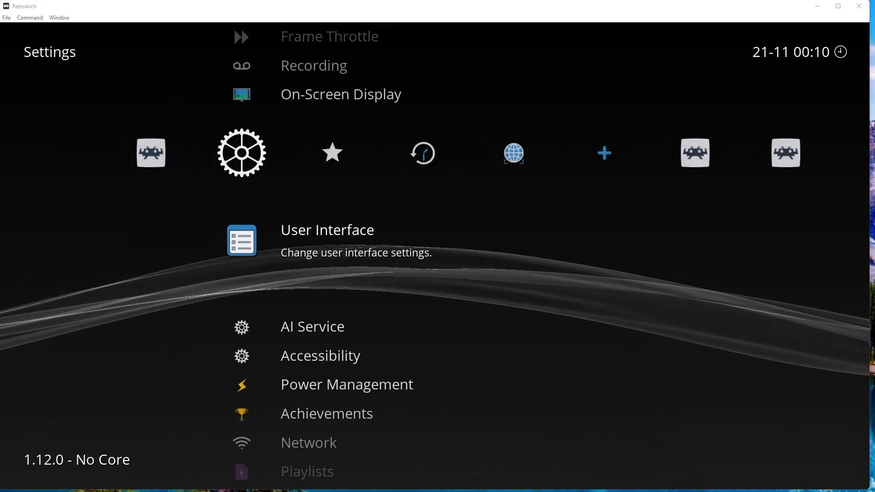
click(651, 491)
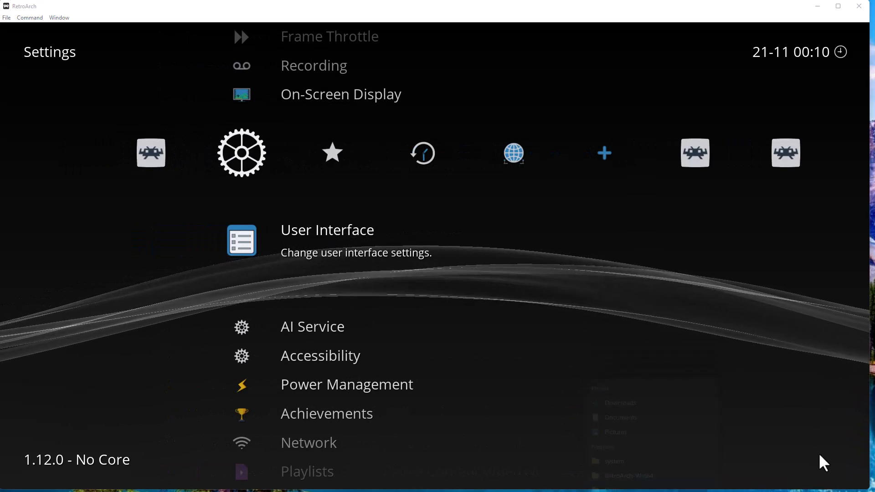
Move the File Explorer window aside and bring up the RetroArch-Win64 folder.
drag(446, 28, 874, 55)
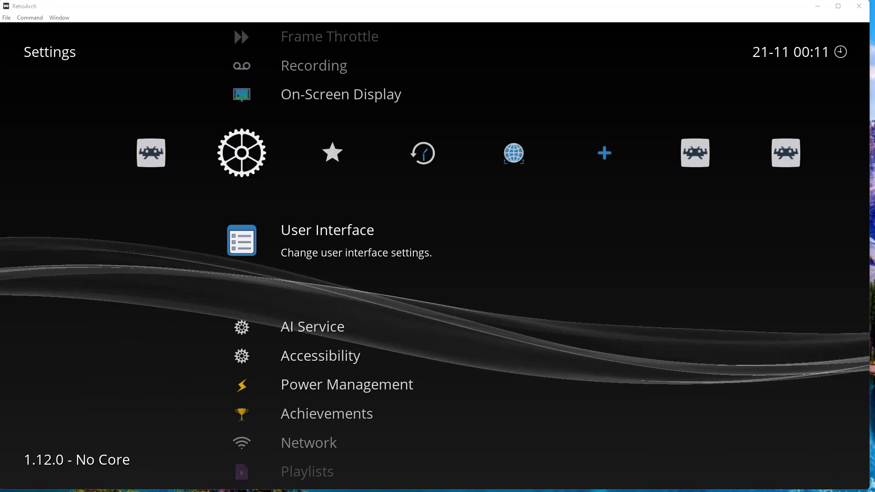
key(alt+Tab)
scroll(368, 302, up, 18)
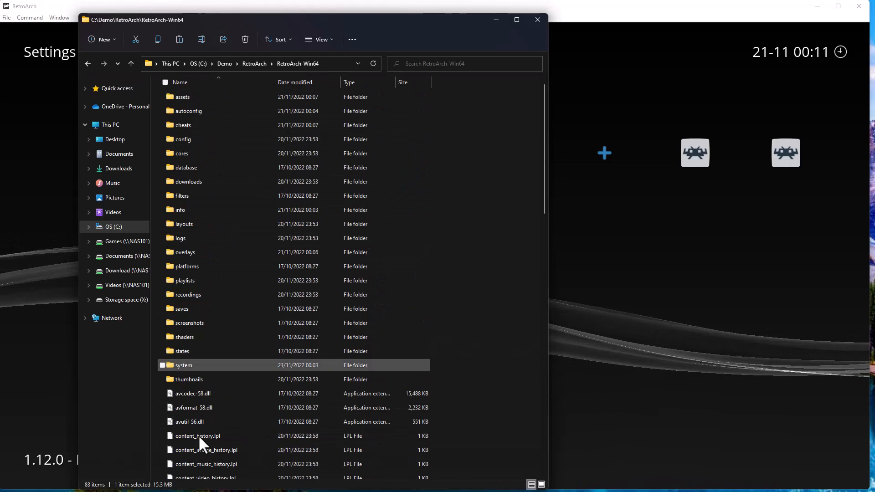
Paste the copied wallpapers folder into RetroArch-Win64 and open it.
right_click(487, 170)
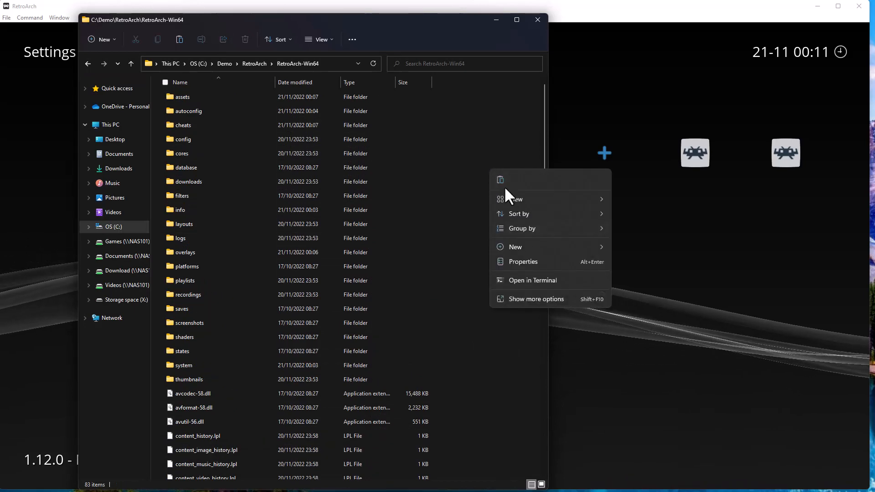
click(500, 179)
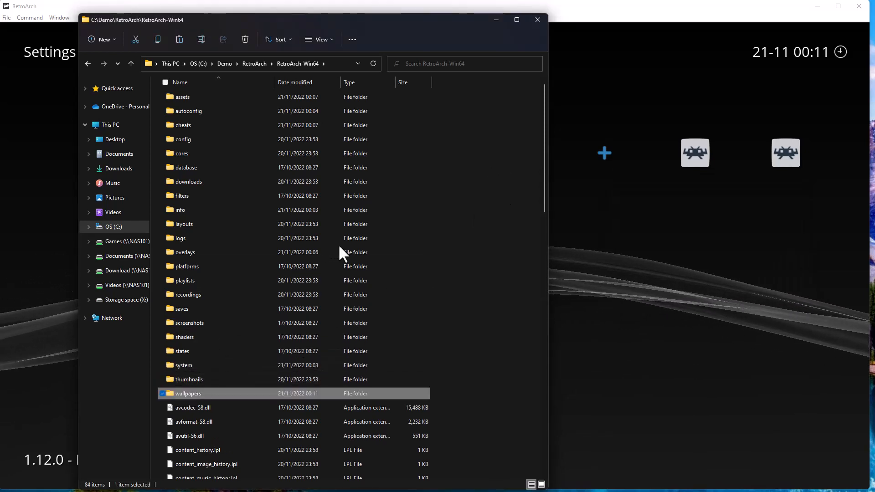
double_click(197, 393)
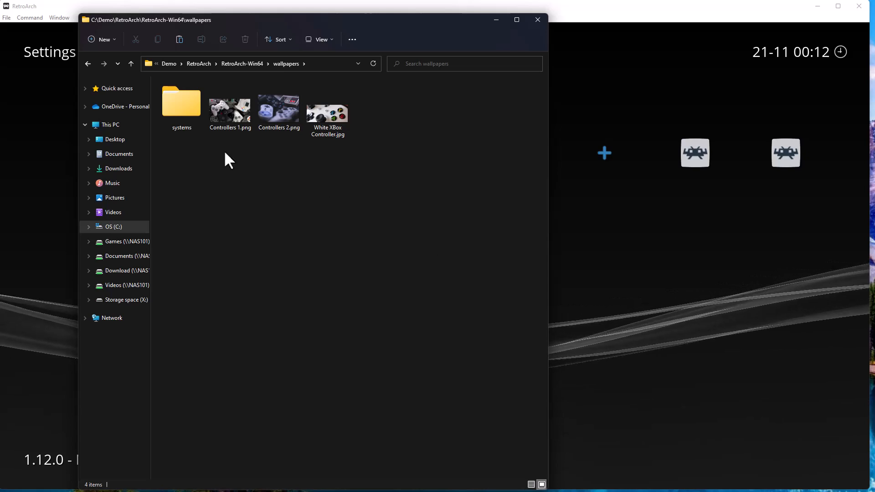
Look through the wallpapers' systems images, then minimize File Explorer back to RetroArch.
double_click(193, 109)
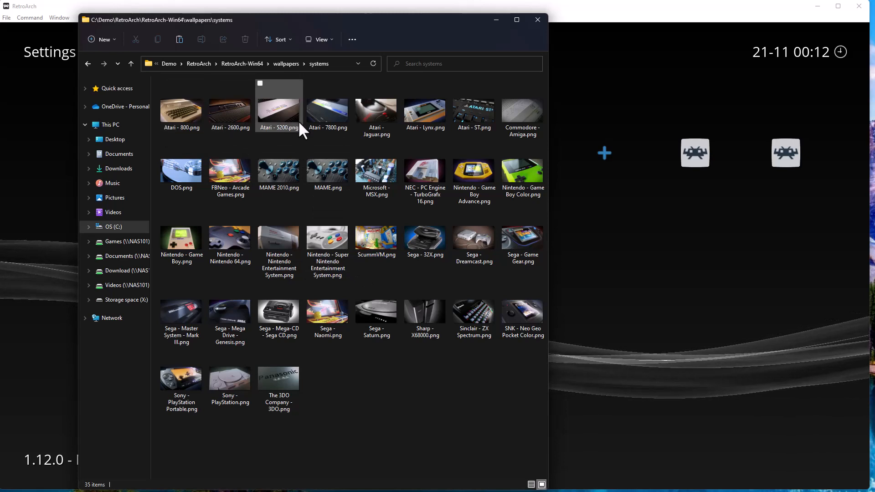
click(280, 62)
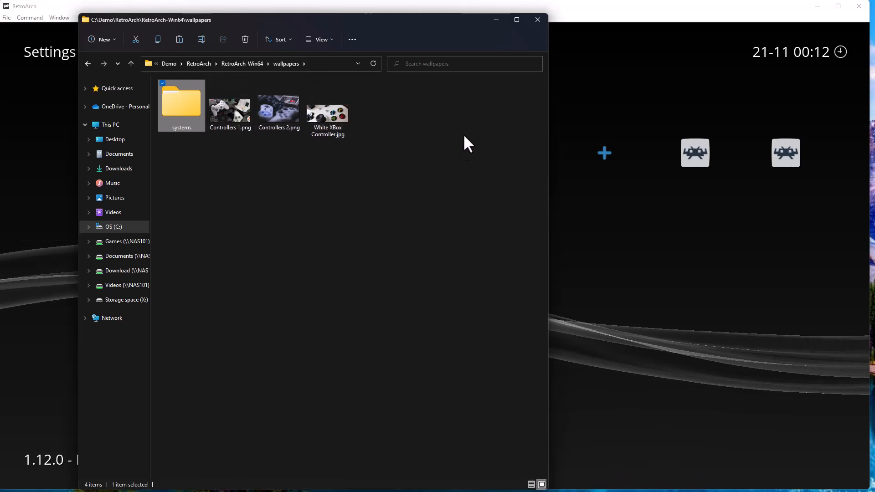
click(496, 20)
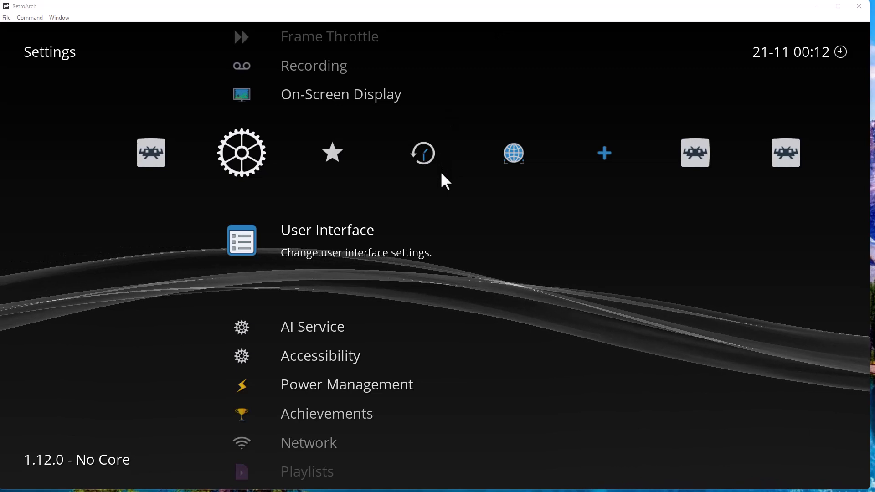
Go to Settings > User Interface > Appearance > Background Image.
click(387, 226)
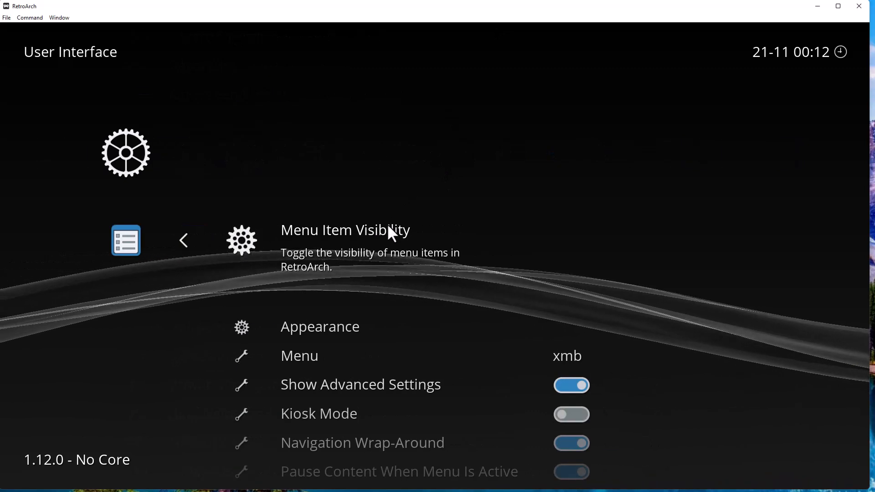
scroll(387, 223, down, 1)
click(387, 223)
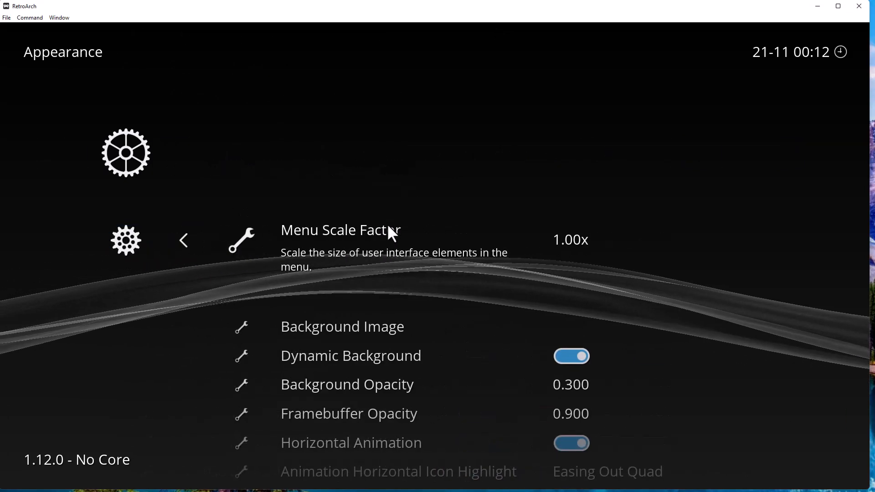
scroll(386, 223, down, 4)
scroll(387, 223, up, 3)
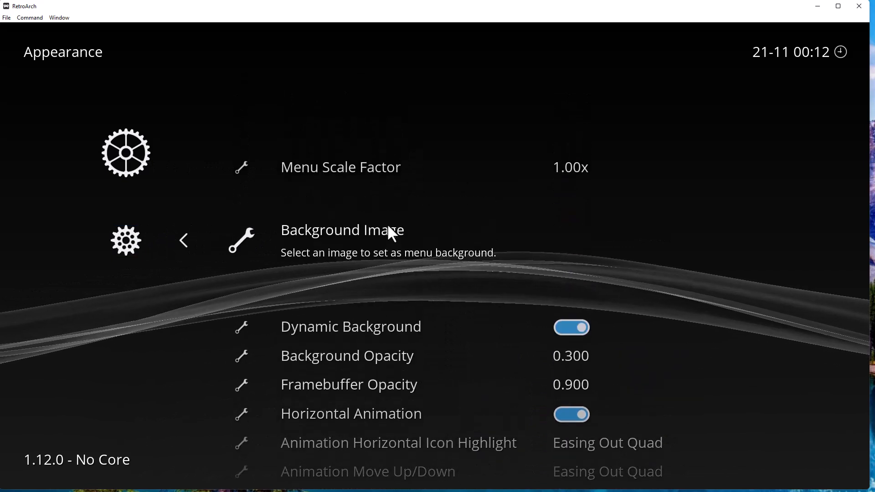
click(387, 223)
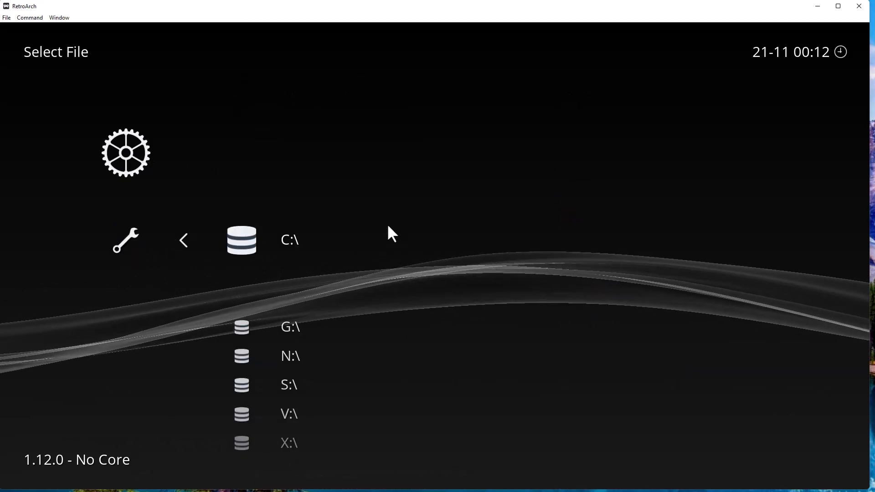
Browse to C:\Demo\RetroArch\RetroArch-Win64\wallpapers and choose White XBox Controller.jpg.
scroll(387, 223, down, 1)
scroll(387, 223, up, 1)
click(388, 226)
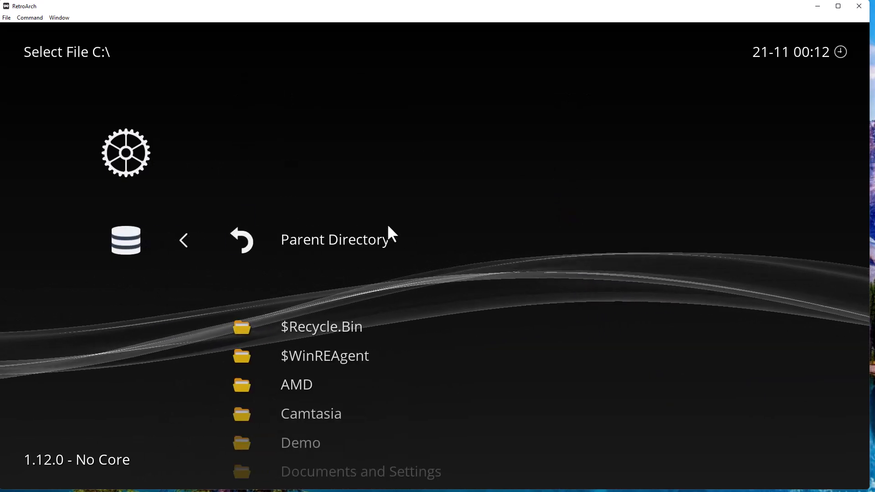
scroll(388, 226, down, 2)
scroll(388, 226, down, 4)
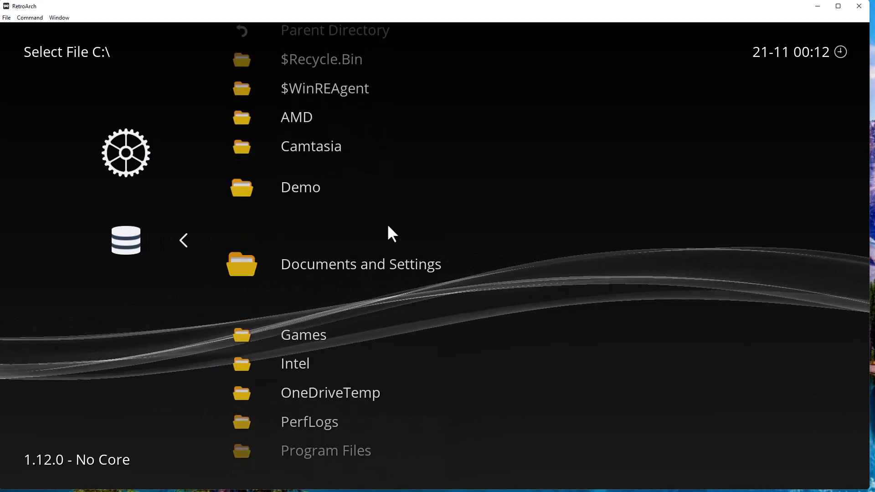
scroll(388, 226, up, 2)
scroll(388, 226, down, 1)
click(388, 226)
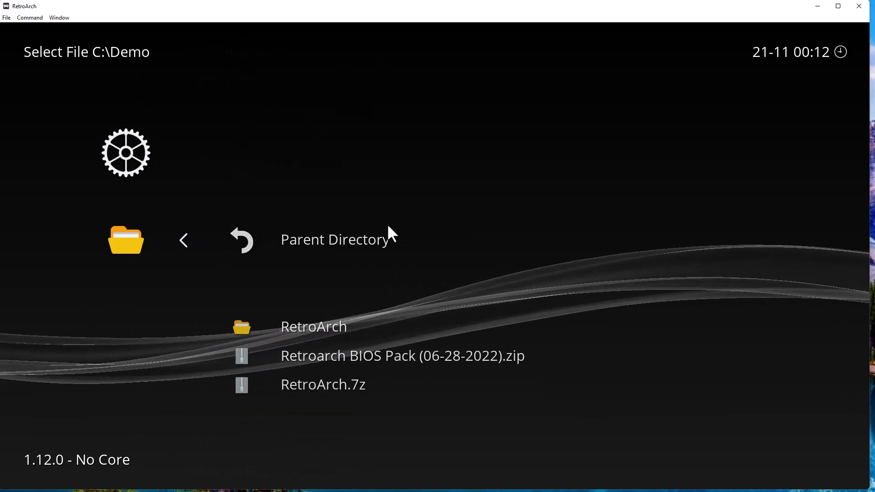
scroll(388, 226, down, 1)
click(388, 226)
scroll(388, 226, down, 1)
click(388, 226)
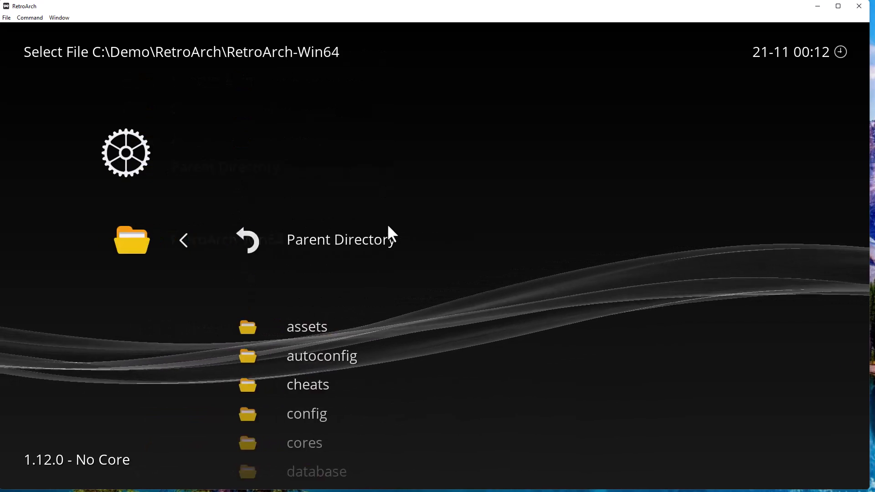
scroll(388, 227, down, 6)
scroll(388, 226, down, 13)
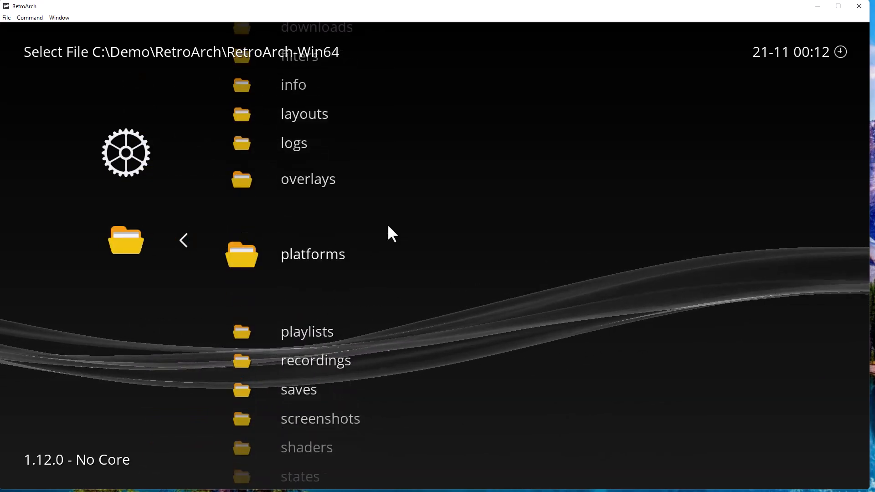
scroll(388, 227, down, 3)
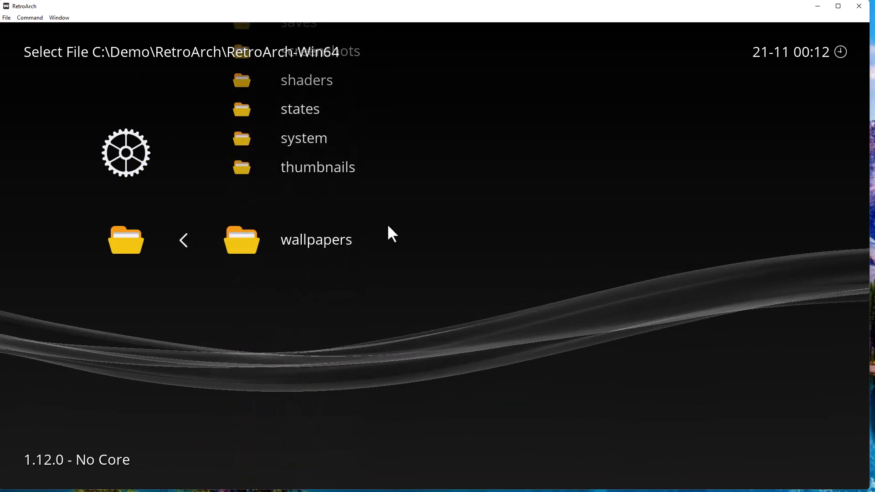
click(389, 226)
scroll(389, 226, down, 1)
scroll(388, 226, down, 2)
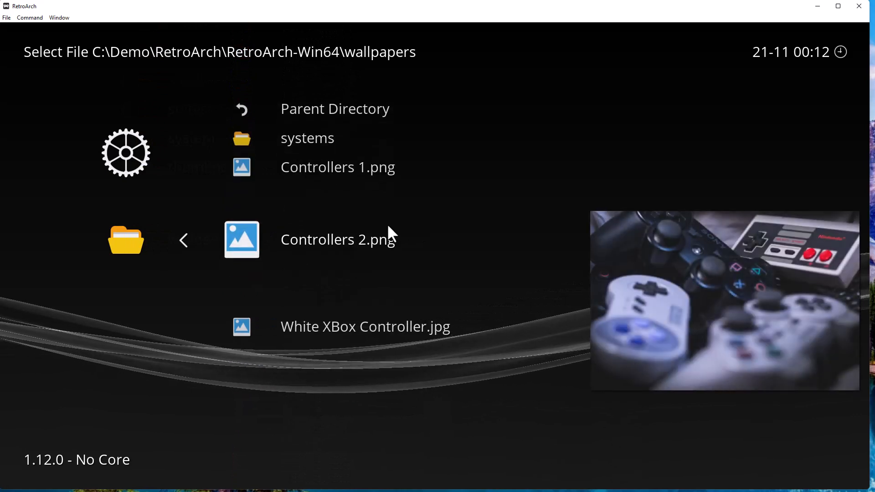
scroll(388, 227, up, 1)
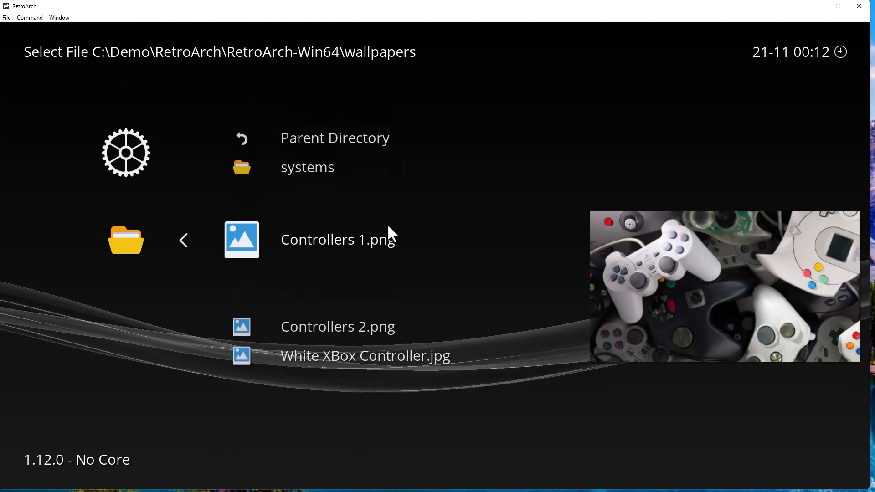
scroll(388, 226, down, 2)
click(388, 226)
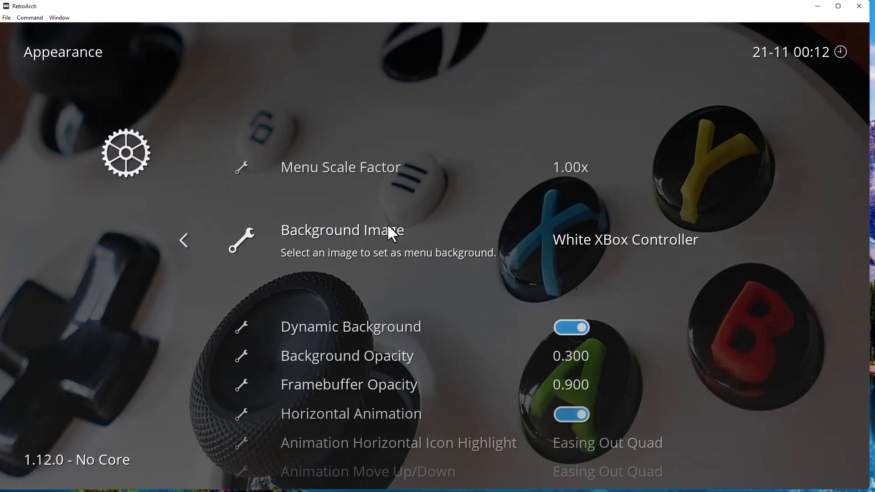
Back out through User Interface and Settings to the Main Menu and open Online Updater.
scroll(387, 223, down, 3)
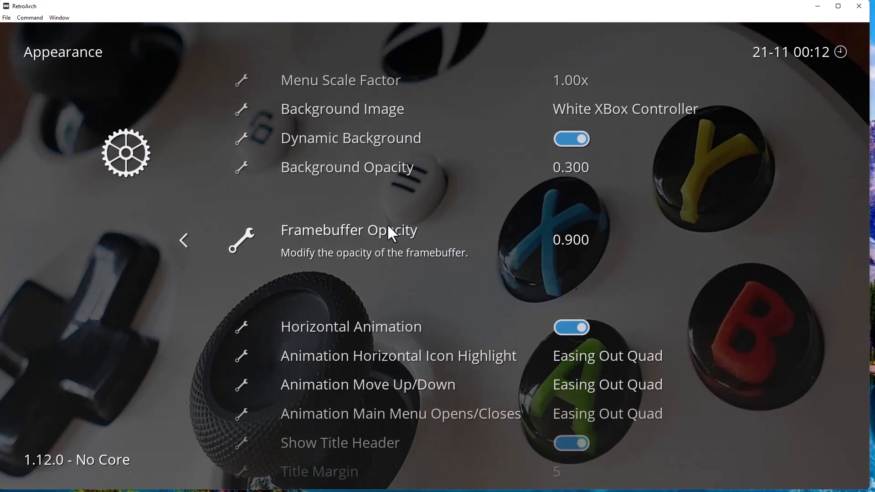
right_click(388, 227)
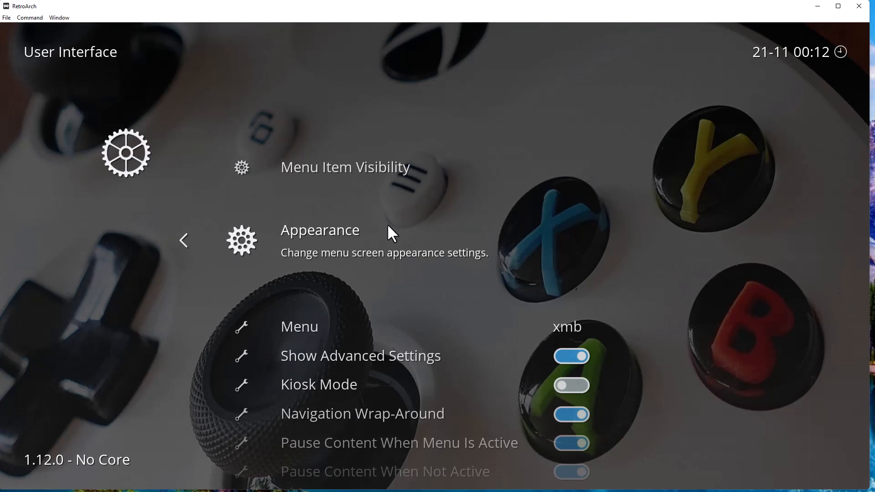
scroll(388, 226, up, 1)
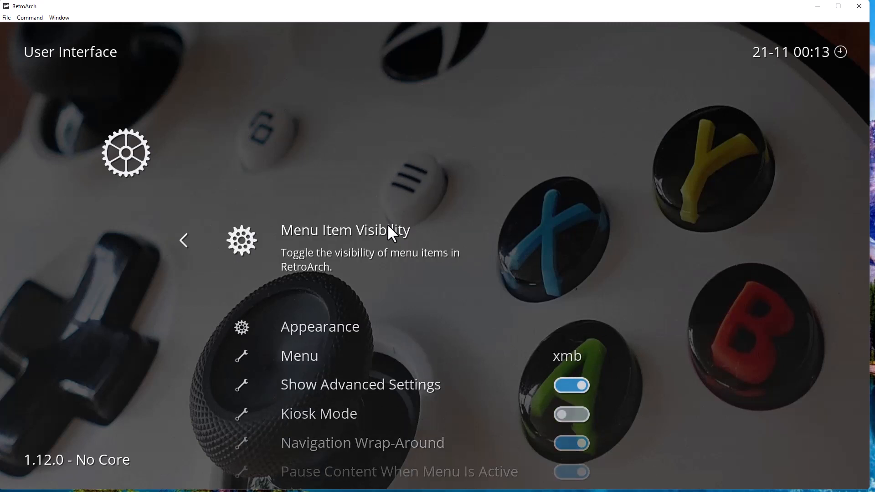
right_click(388, 226)
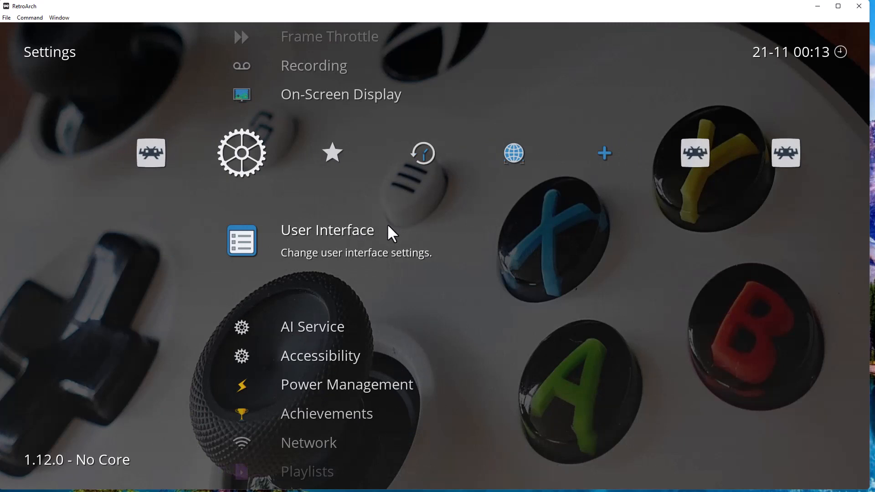
right_click(389, 227)
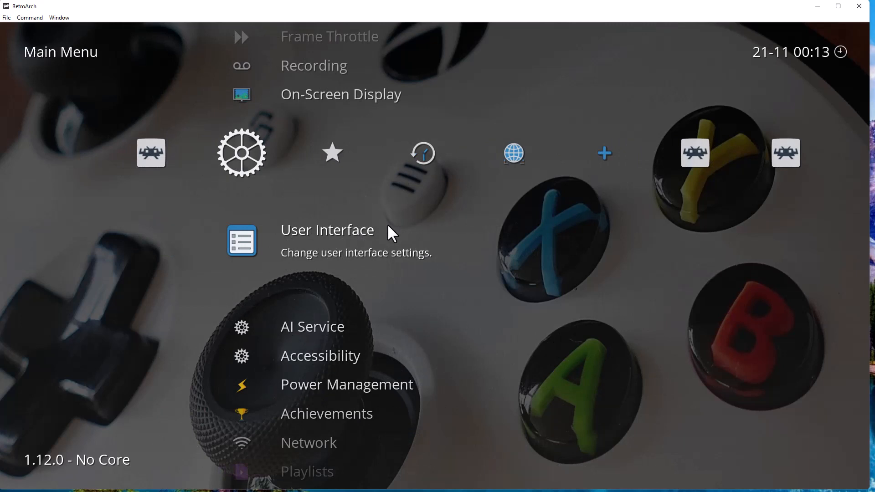
scroll(388, 226, down, 3)
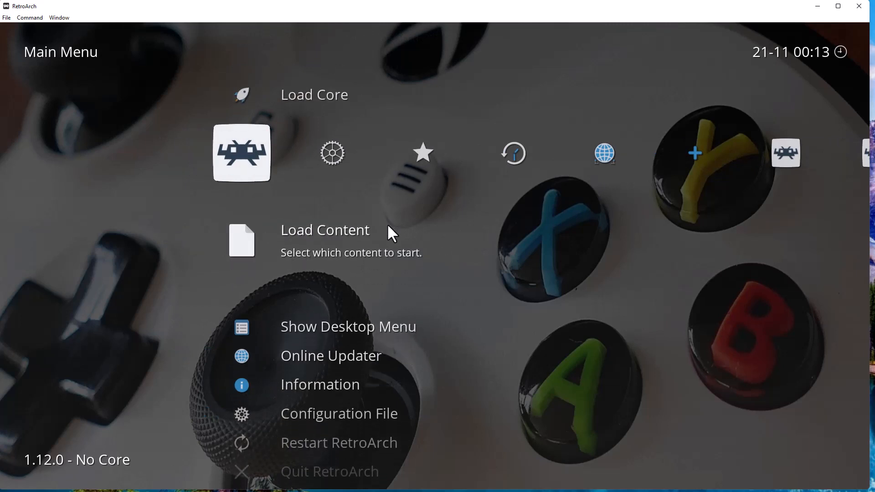
click(387, 225)
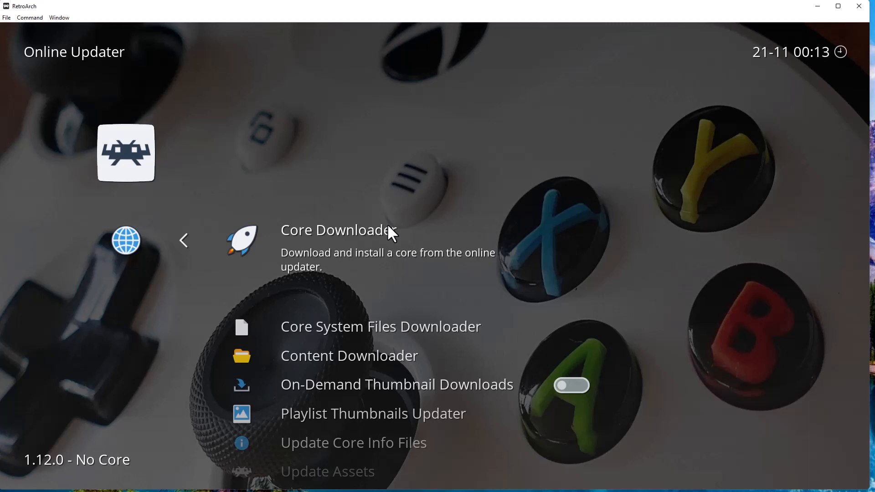
In Core Downloader, move down the core list to the Sega Genesis Plus GX cores.
click(388, 227)
key(Down)
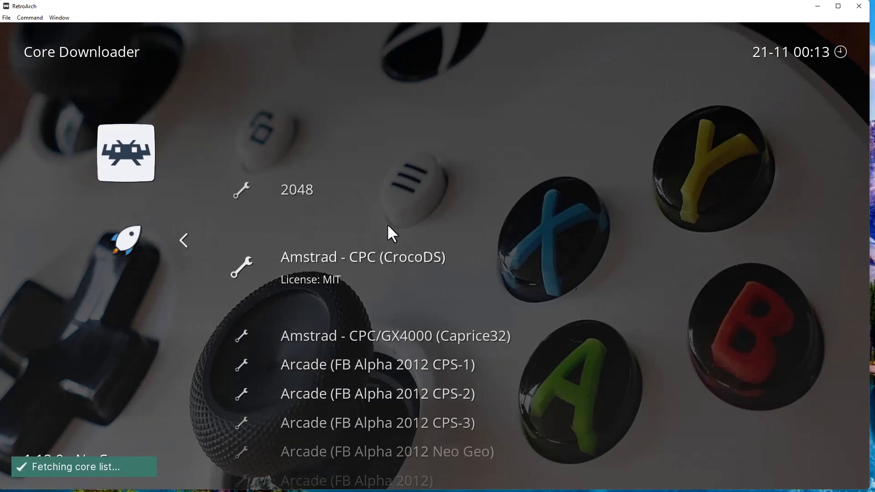
key(Down)
key(Down)
key(Down)
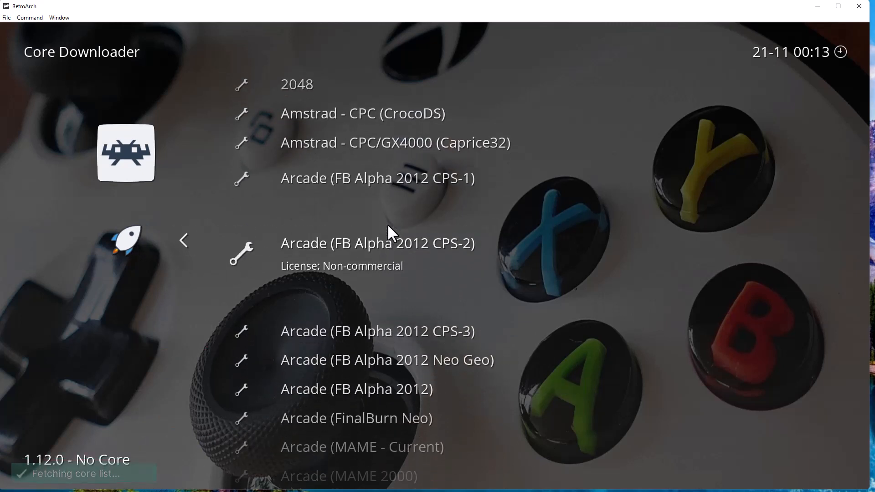
key(Down)
key(Down)
key(Down)
key(Down)
key(Down)
key(Down)
key(Down)
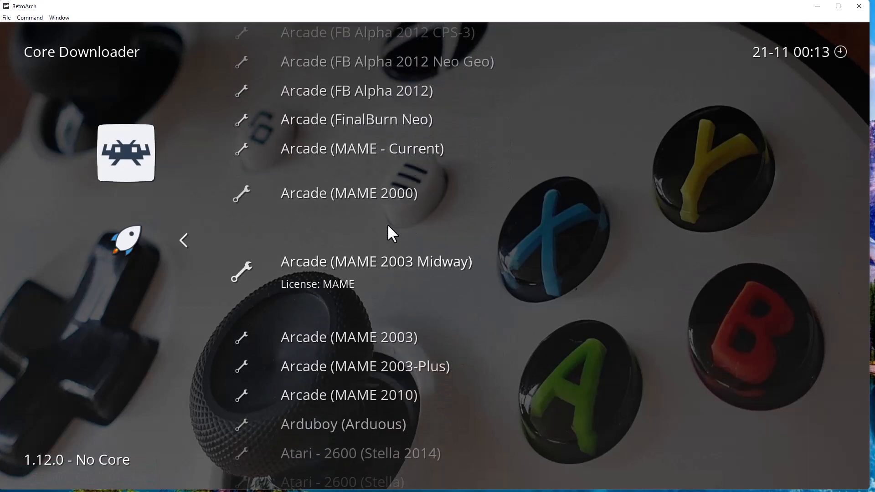
key(Down)
key(Down)
key(Down)
key(Down)
key(Down)
key(Down)
key(Down)
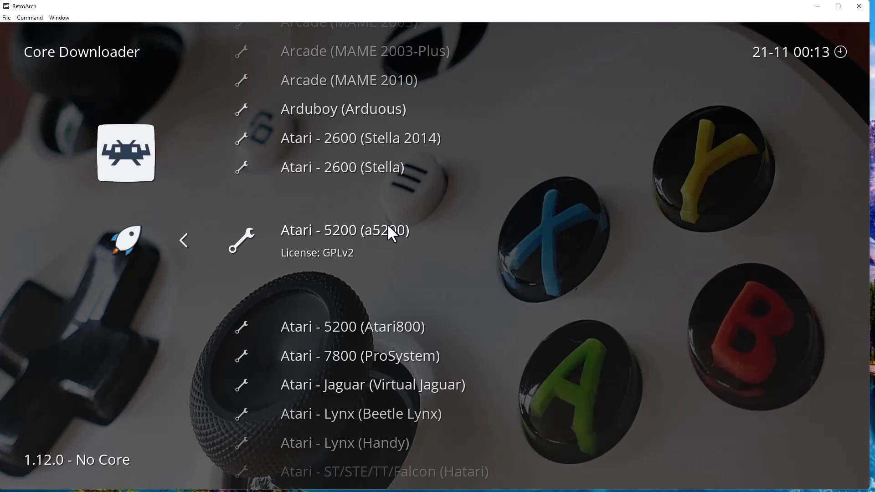
key(Down)
key(Down)
key(Down)
key(Down)
key(Down)
key(Down)
key(Down)
key(Down)
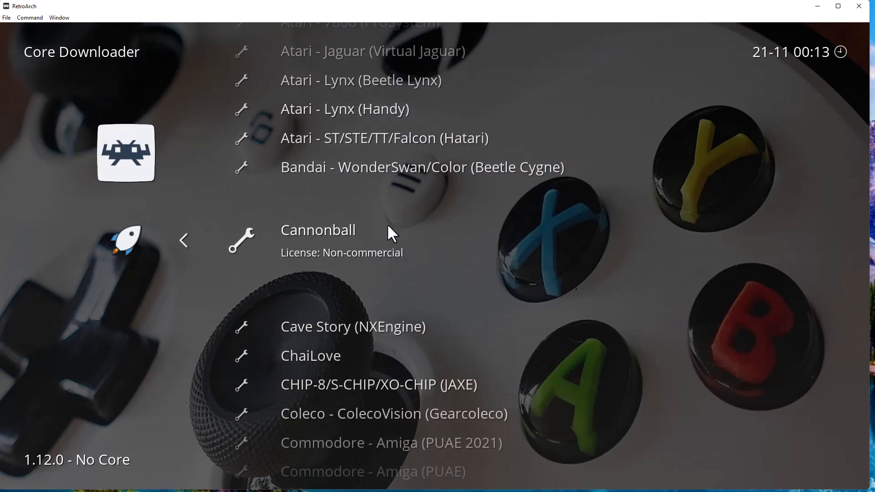
key(Down)
key(Down)
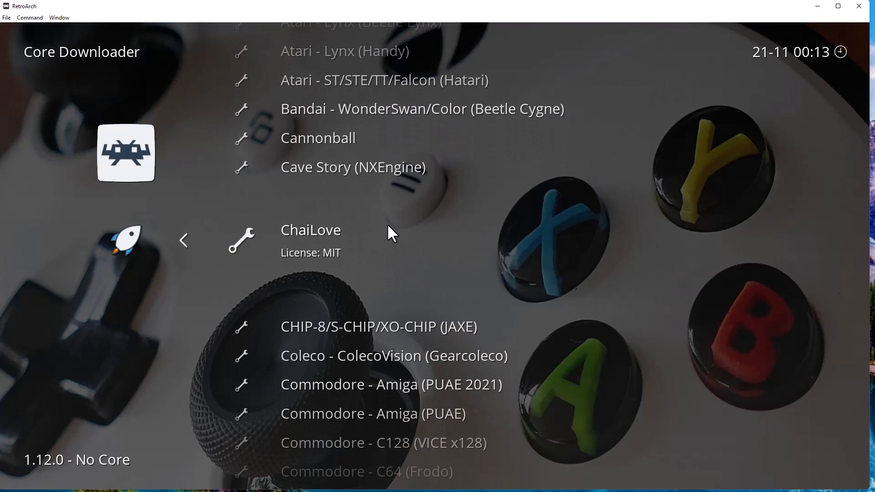
key(Down)
key(Down)
key(Down)
key(Down)
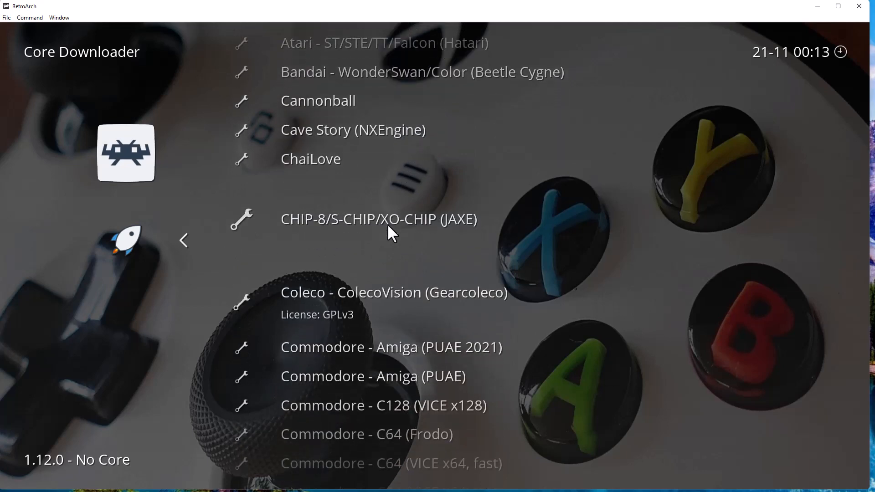
key(Down)
key(Down)
key(Down)
key(Down)
key(Down)
key(Down)
key(Down)
key(Down)
key(Down)
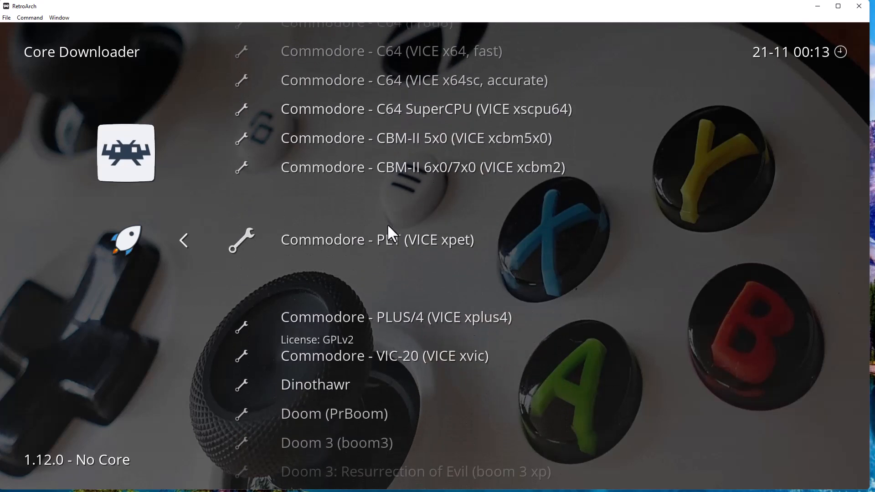
key(Down)
key(Down)
key(Down)
key(Down)
key(Down)
key(Down)
key(Down)
key(Down)
key(Down)
key(Down)
key(Down)
key(Down)
key(Down)
key(Down)
key(Down)
key(Down)
key(Down)
key(Down)
key(Down)
key(Down)
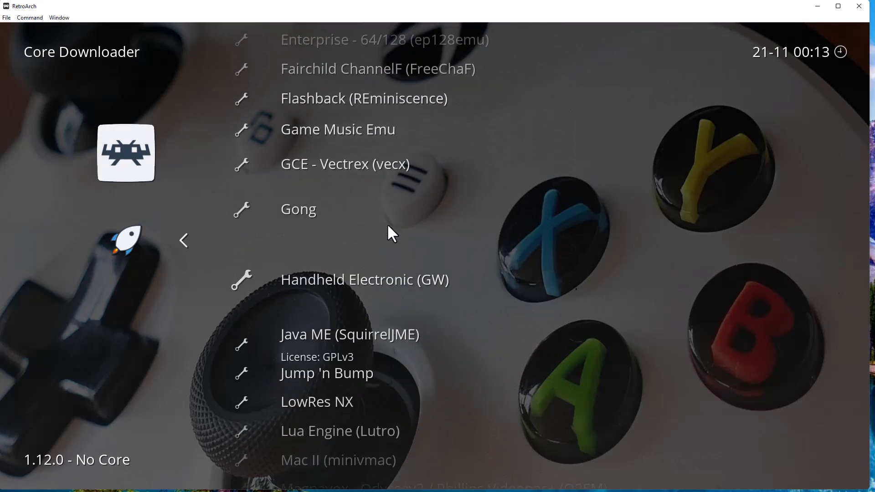
key(Down)
key(Down)
key(Down)
key(Down)
key(Down)
key(Down)
key(Down)
key(Down)
key(Down)
key(Down)
key(Down)
key(Down)
key(Down)
key(Down)
key(Down)
key(Down)
key(Down)
key(Down)
key(Down)
key(Down)
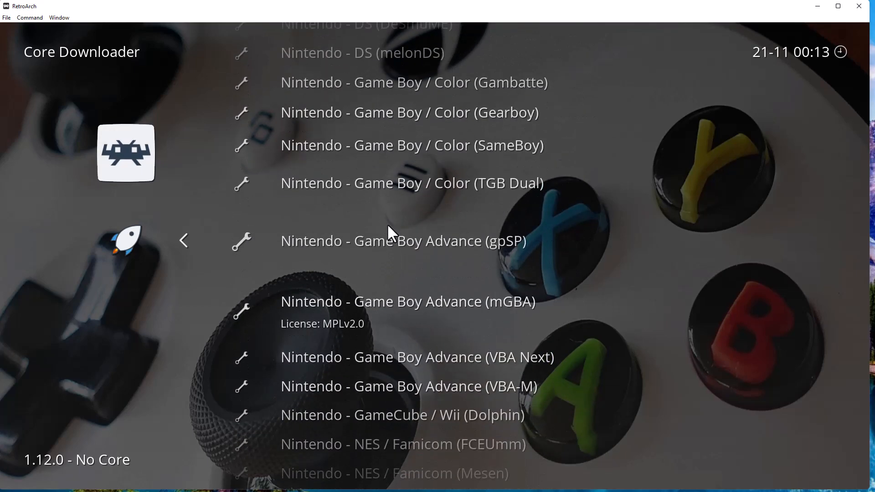
key(Down)
key(Down)
key(Down)
key(Down)
key(Down)
key(Down)
key(Down)
key(Down)
key(Down)
key(Down)
key(Down)
key(Down)
key(Down)
key(Down)
key(Down)
key(Down)
key(Down)
key(Down)
key(Down)
key(Down)
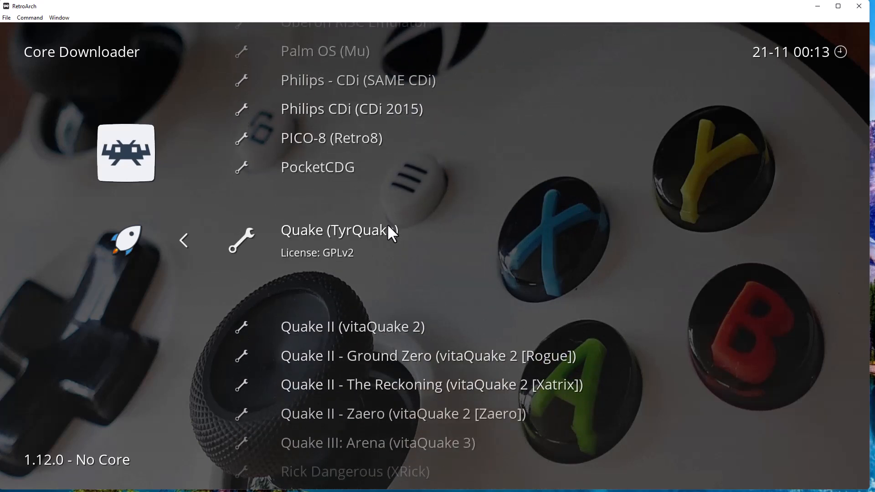
key(Down)
key(Down)
key(Down)
key(Down)
key(Down)
key(Down)
key(Down)
key(Down)
key(Down)
key(Down)
key(Down)
key(Down)
key(Down)
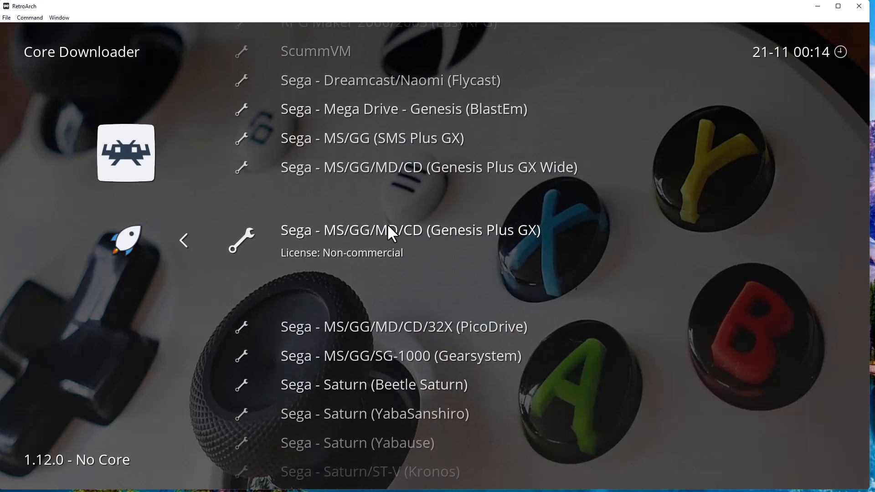
key(Up)
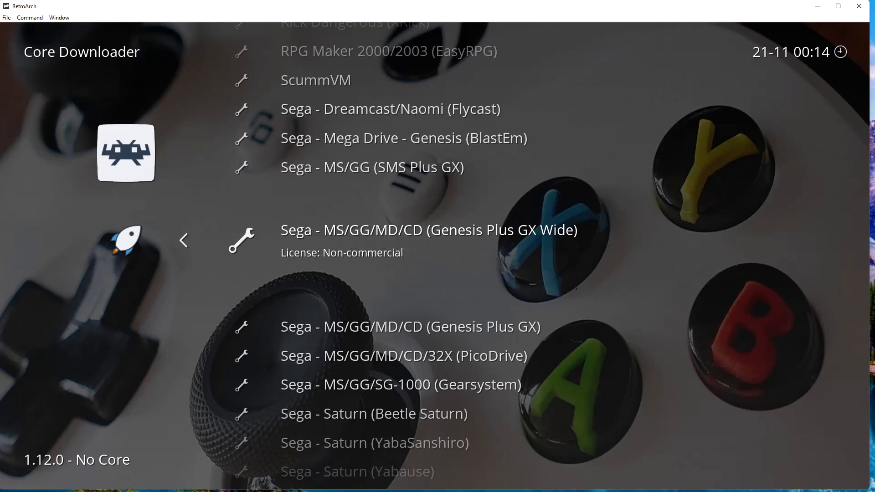
Download and install the Sega - MS/GG/MD/CD (Genesis Plus GX Wide) core.
click(603, 11)
key(Up)
key(Up)
key(Up)
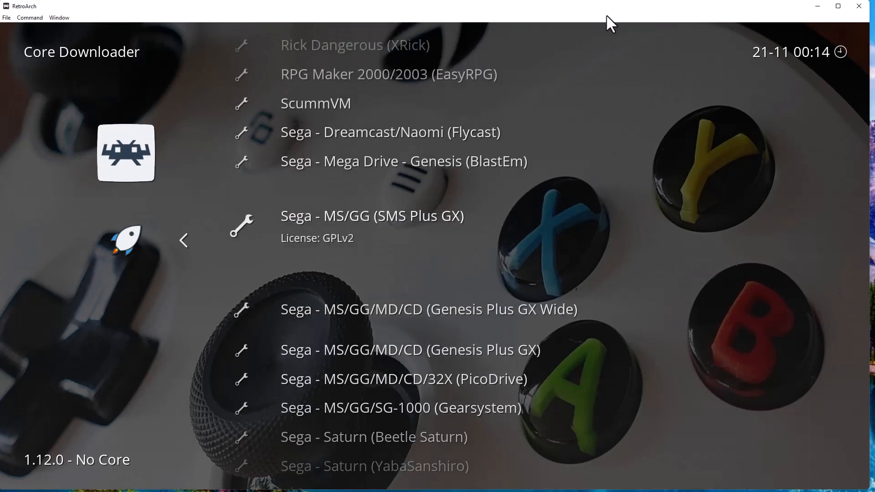
key(Down)
key(Down)
key(Down)
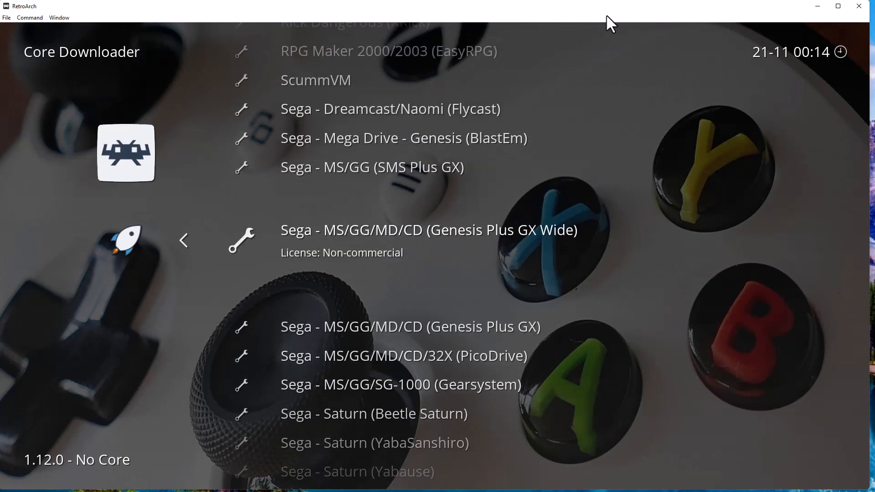
key(Return)
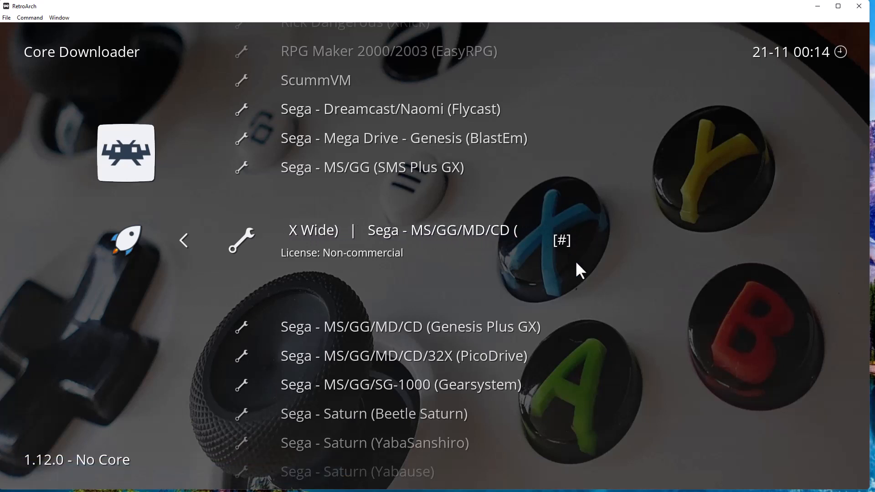
Return to the Online Updater and select Update Installed Cores.
key(Down)
key(Down)
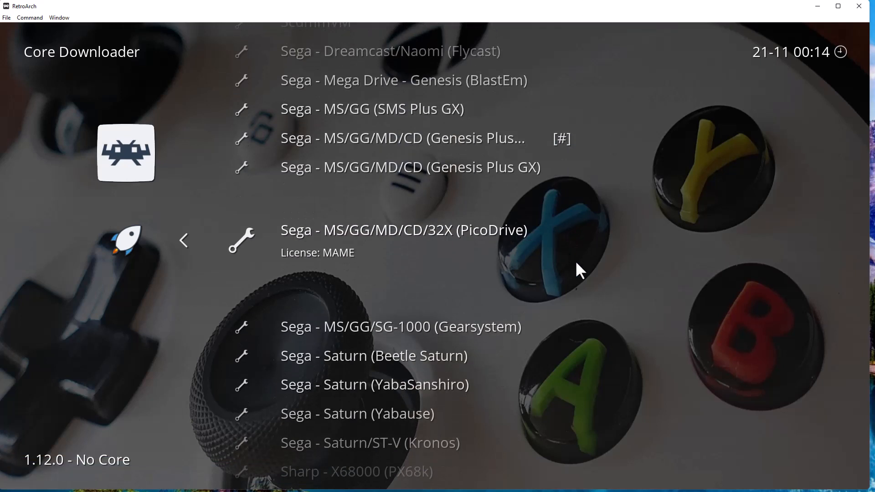
key(Up)
key(Down)
key(Down)
key(Down)
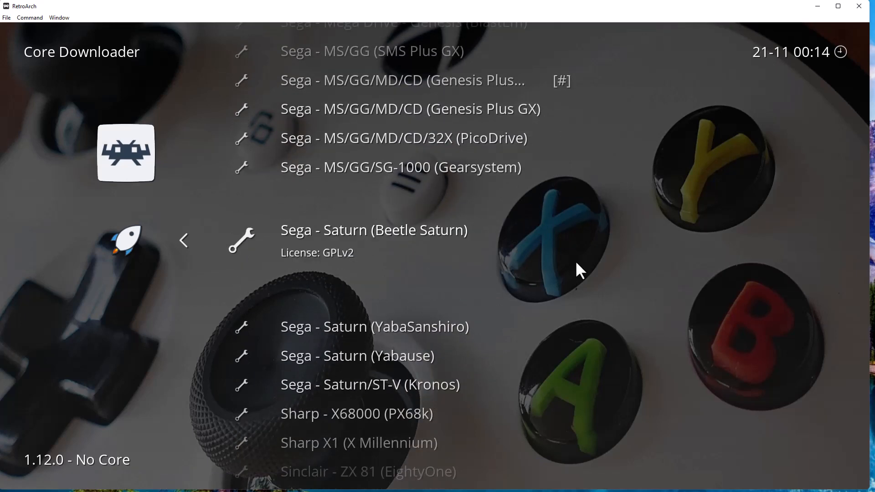
key(Up)
key(Up)
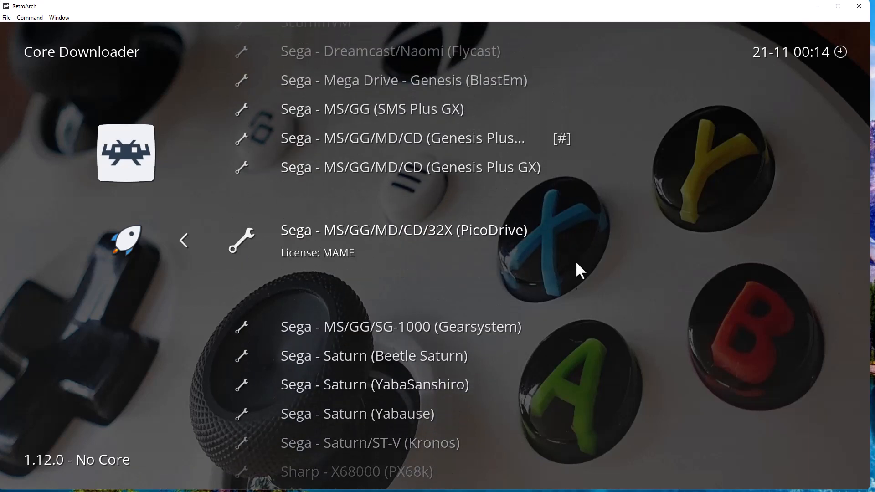
key(BackSpace)
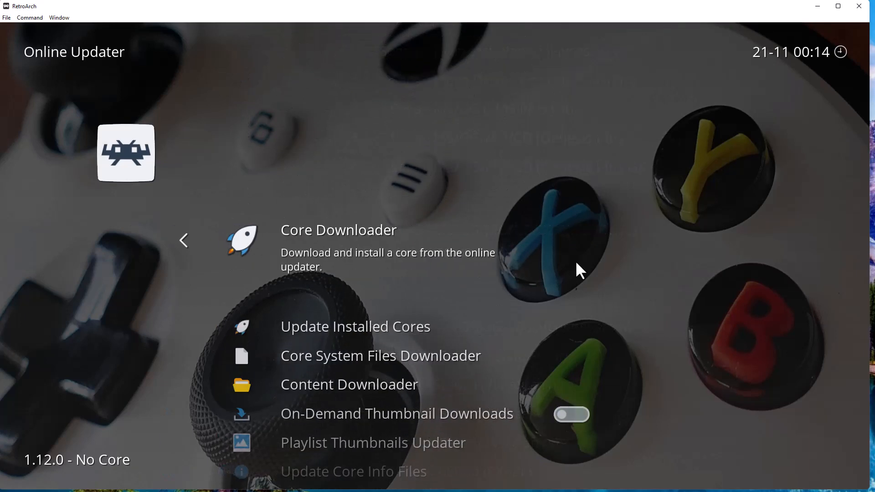
key(Down)
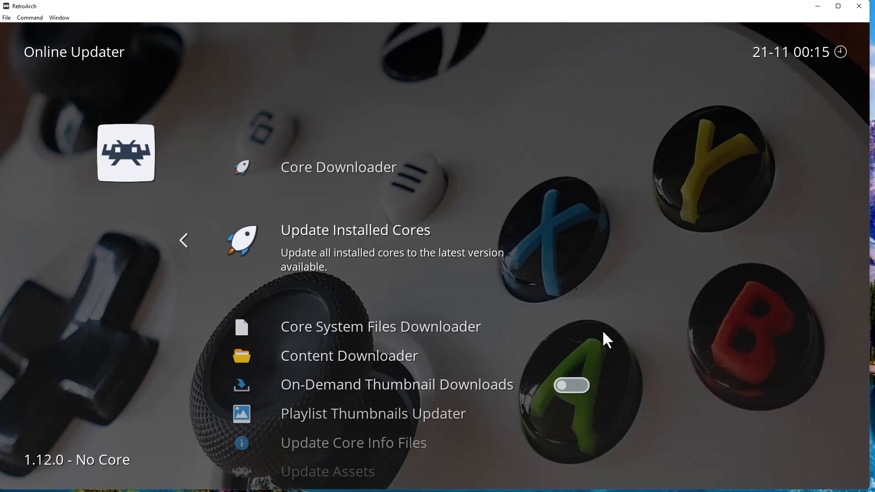
Back out of the Online Updater to the Main Menu, with no core loaded.
key(BackSpace)
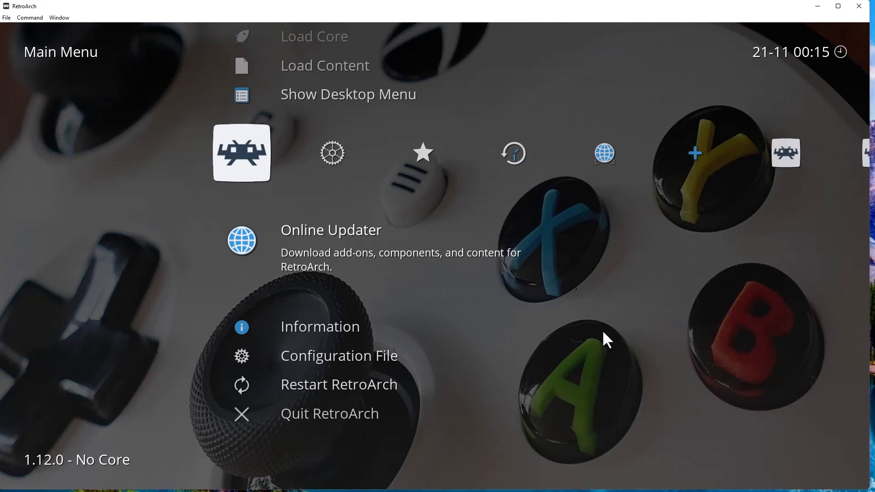
Open Manual Scan from the Import Content category.
key(Right)
key(Right)
key(Right)
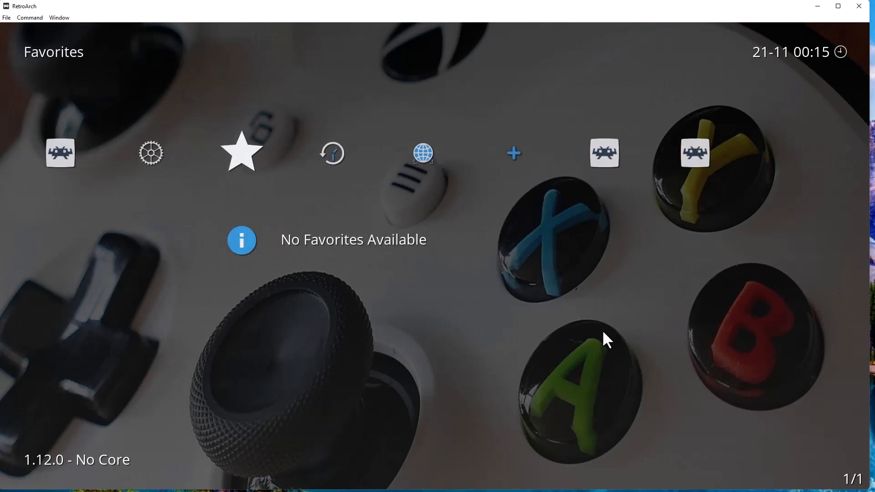
key(Right)
key(Right)
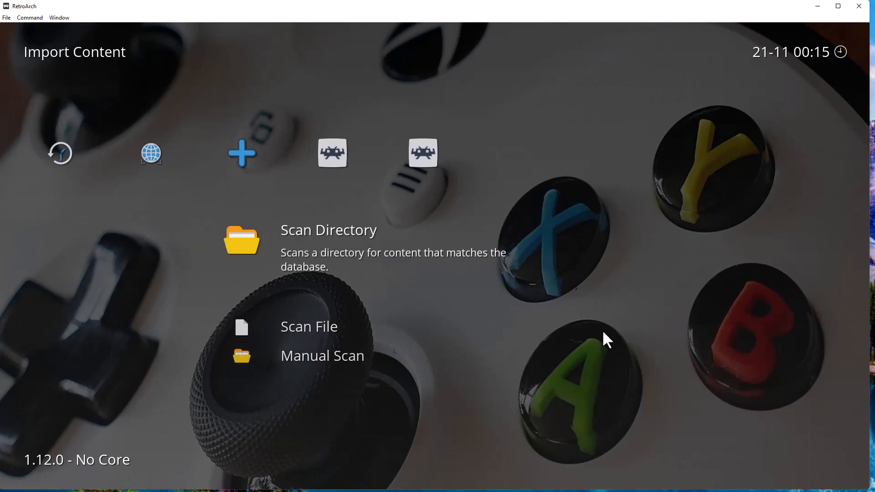
key(Down)
key(Down)
key(Return)
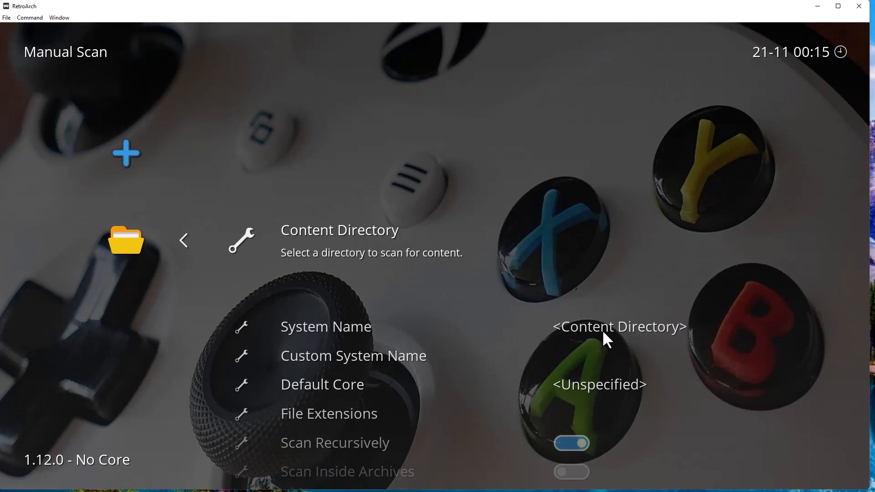
Browse the content directory picker to X:\Games\Emulation.
key(Return)
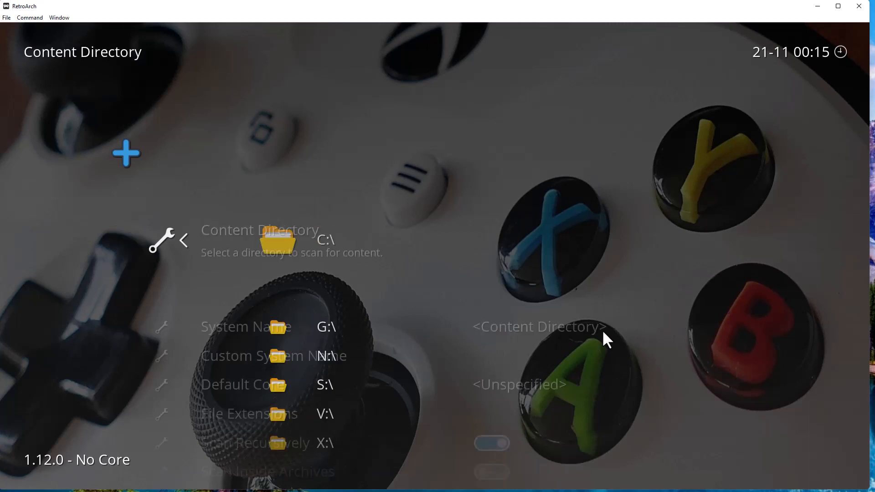
key(Down)
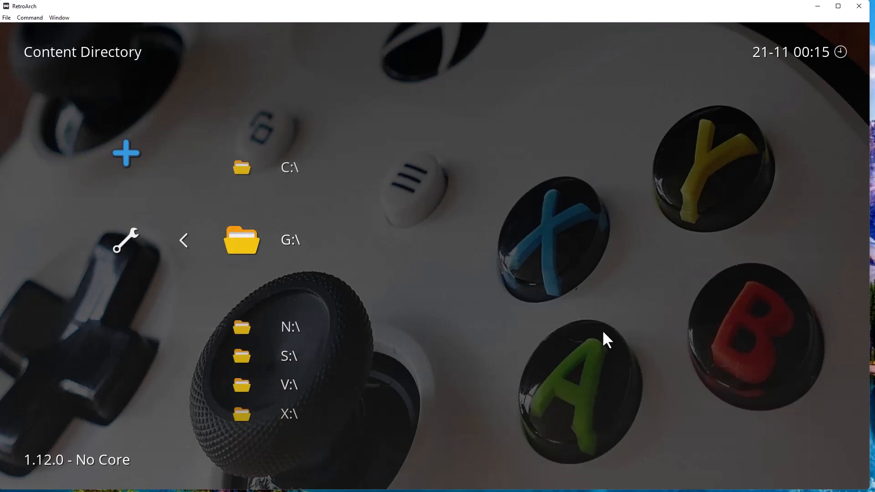
key(Down)
key(Down)
key(Down)
key(Down)
key(Return)
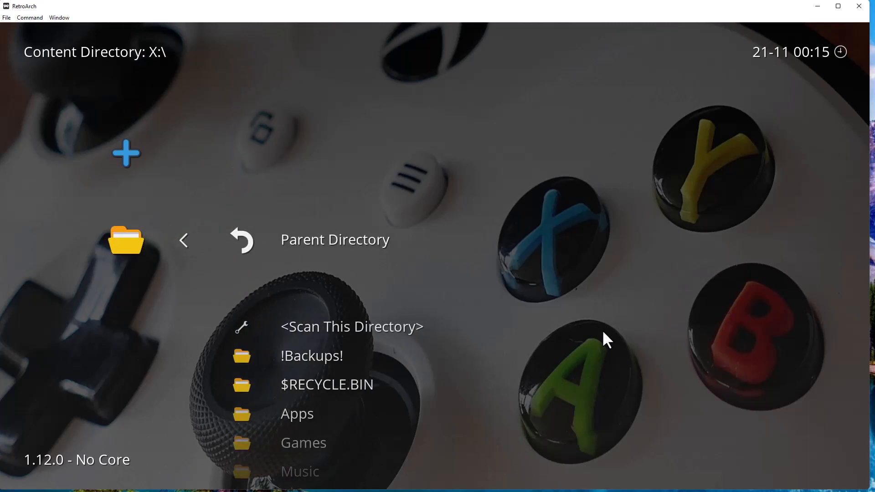
key(Down)
key(Down)
key(Down)
key(Down)
key(Down)
key(Return)
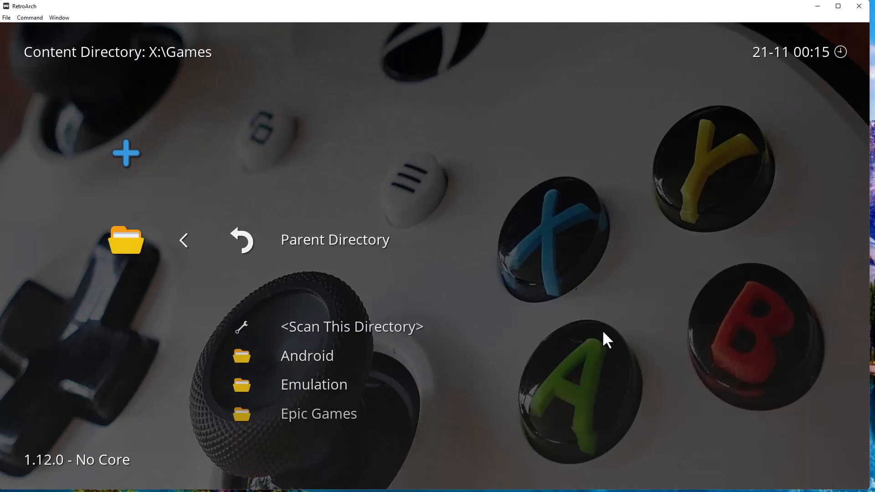
key(Down)
key(Down)
key(Down)
key(Return)
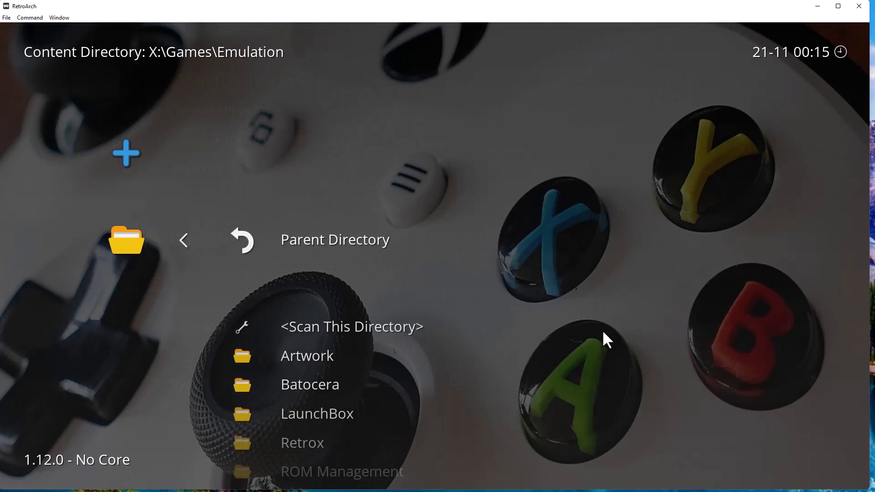
Open Retrox\genesis and choose <Scan This Directory> as the content folder.
key(Down)
key(Down)
key(Down)
key(Down)
key(Down)
key(Return)
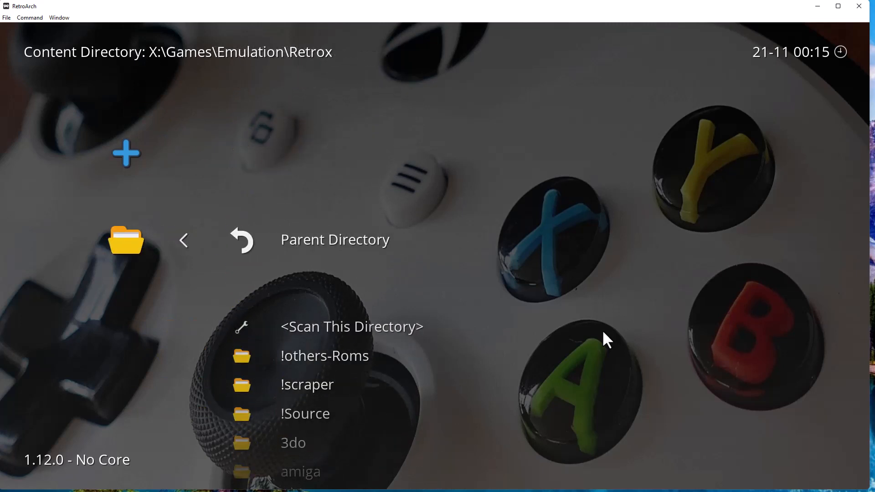
key(Down)
key(Down)
key(Down)
key(Down)
key(Down)
key(Down)
key(Down)
key(Down)
key(Down)
key(Down)
key(Down)
key(Down)
key(Down)
key(Down)
key(Down)
key(Down)
key(Down)
key(Down)
key(Down)
key(Down)
key(Down)
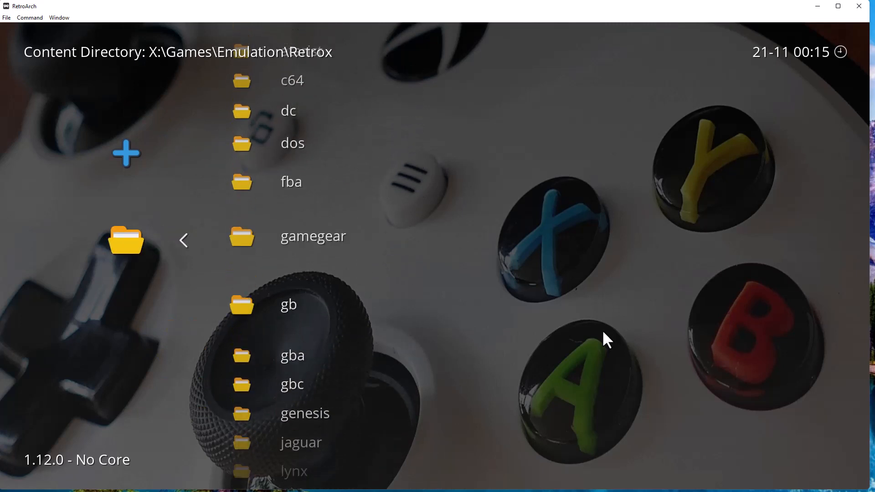
key(Up)
key(Up)
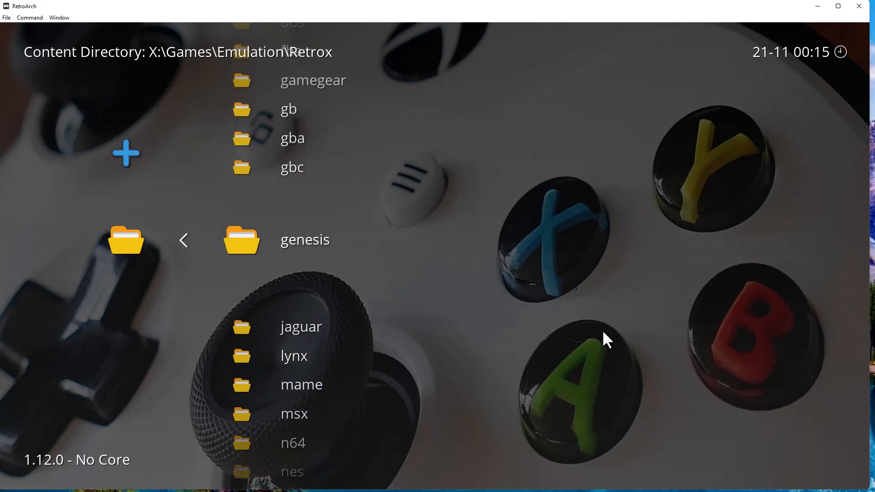
key(Return)
key(Down)
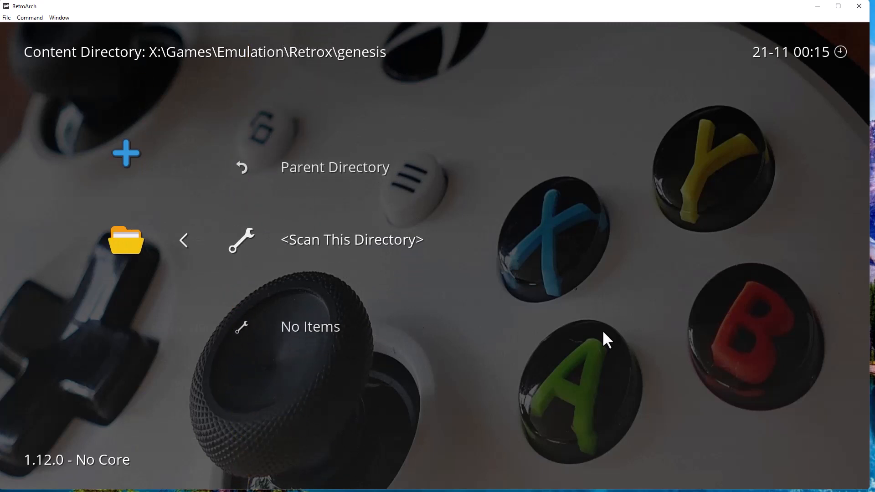
key(Return)
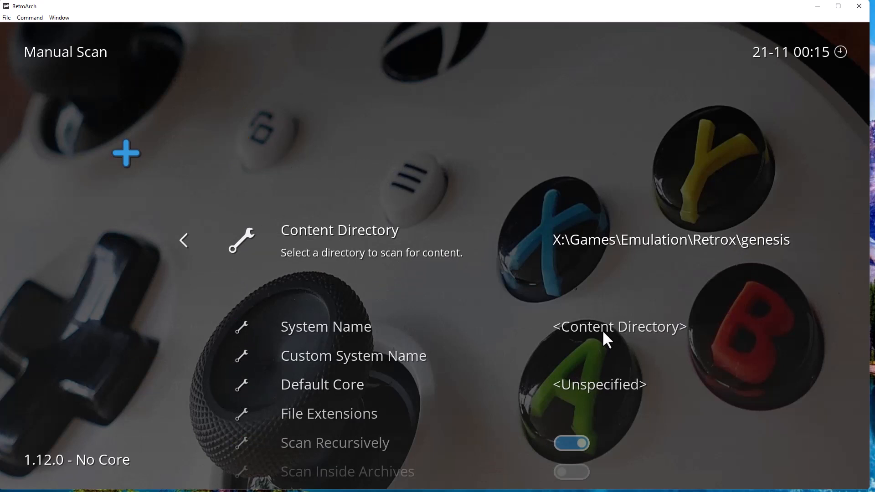
Pick Sega - Mega Drive - Genesis from the System Name list.
key(Down)
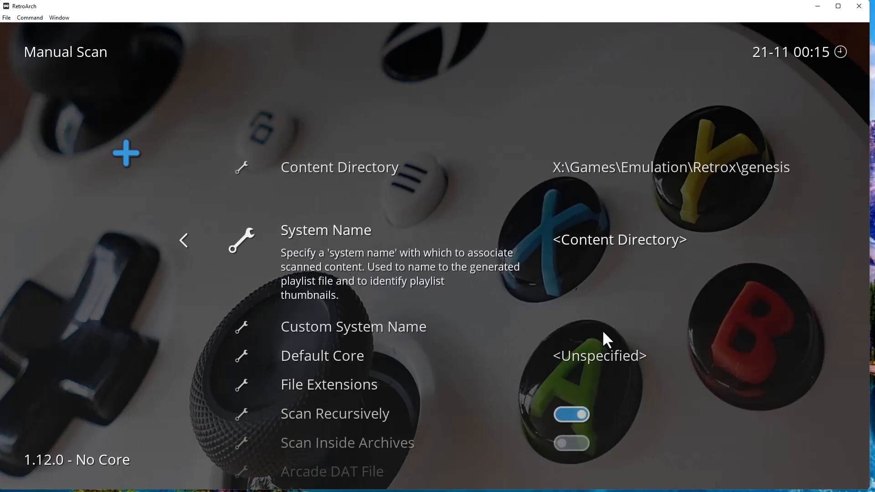
key(Return)
key(Down)
key(Down)
key(Down)
key(Down)
key(Down)
key(Down)
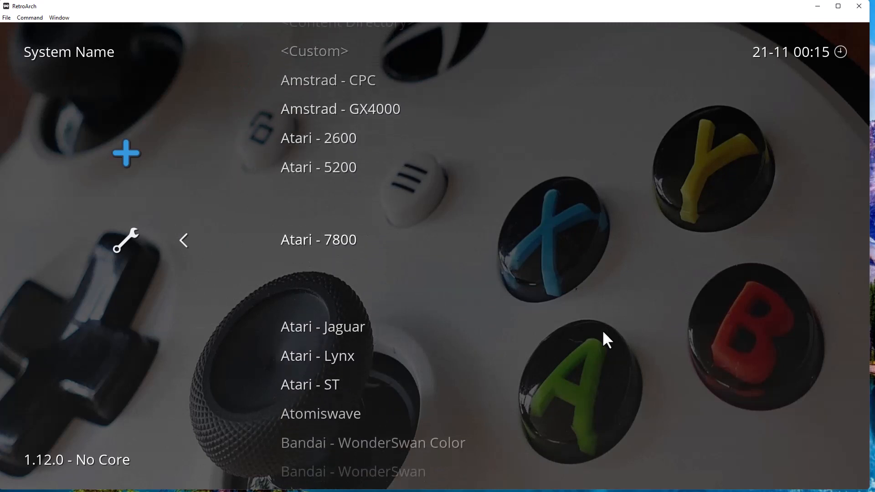
key(Up)
key(Up)
key(Up)
key(Up)
key(Up)
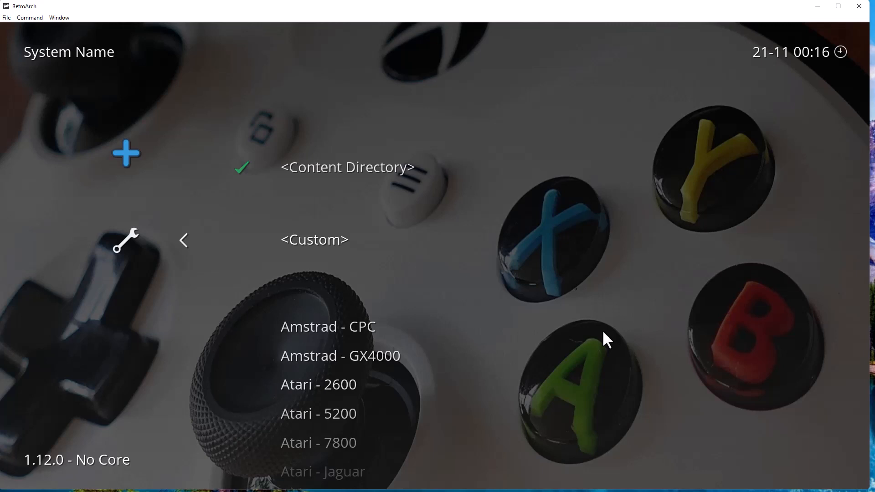
key(Up)
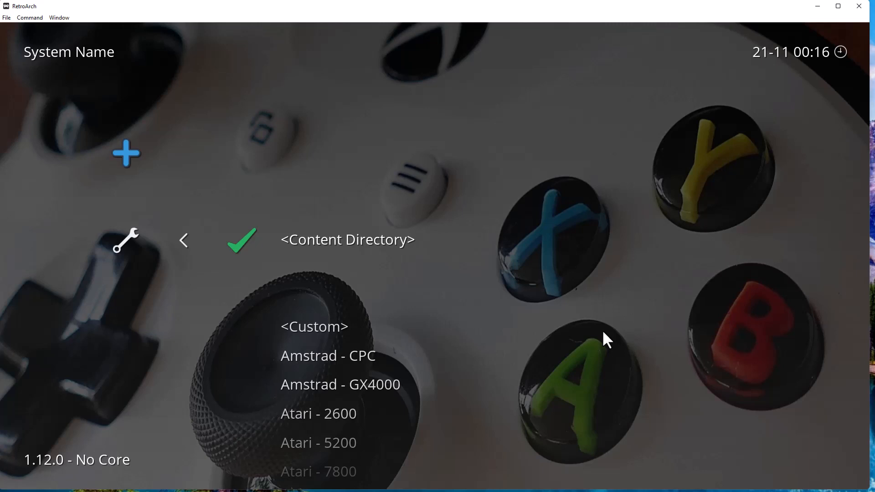
key(Down)
key(Down)
key(Down)
key(Down)
key(Down)
key(Down)
key(Down)
key(Down)
key(Down)
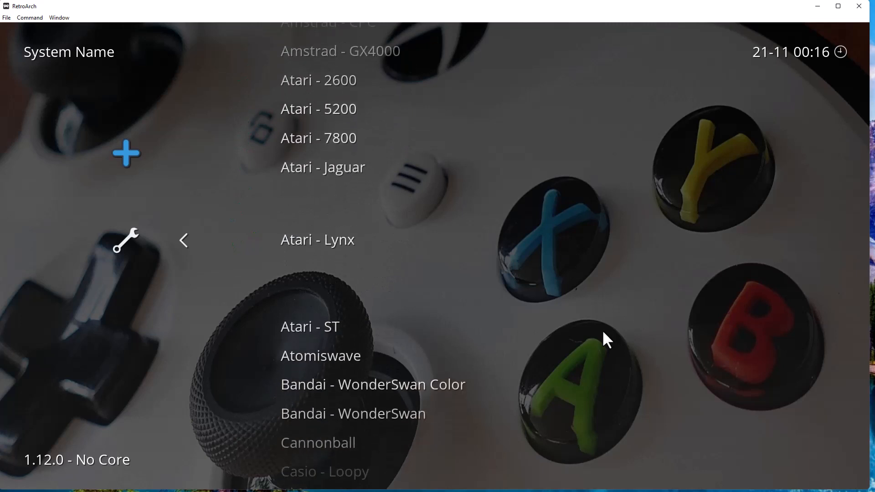
key(Down)
key(Down)
key(Down)
key(Down)
key(Down)
key(Down)
key(Down)
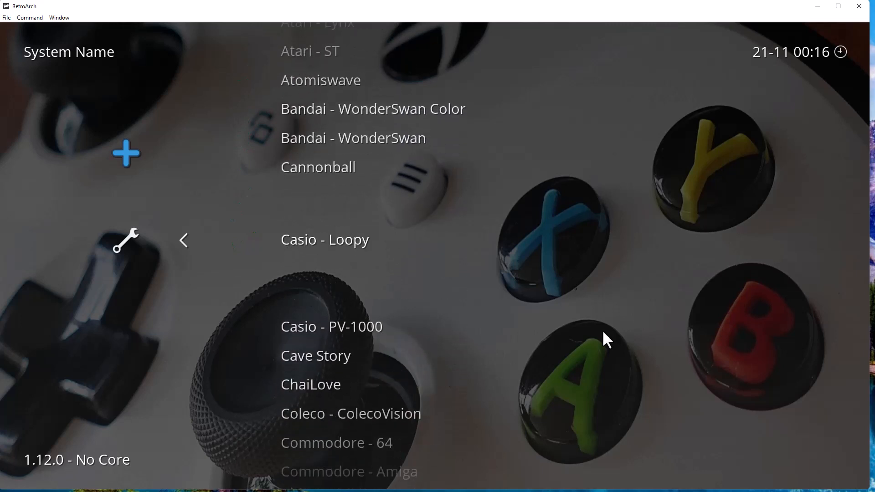
key(Down)
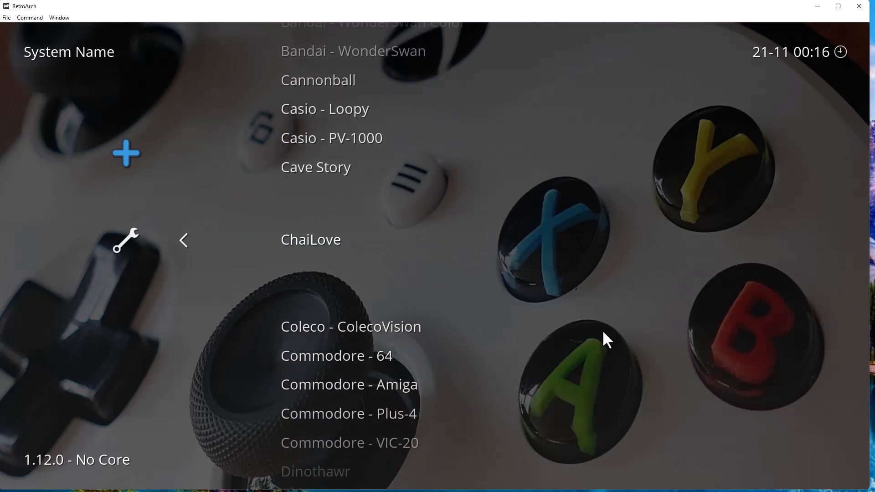
key(Down)
key(Down)
key(Down)
key(Down)
key(Down)
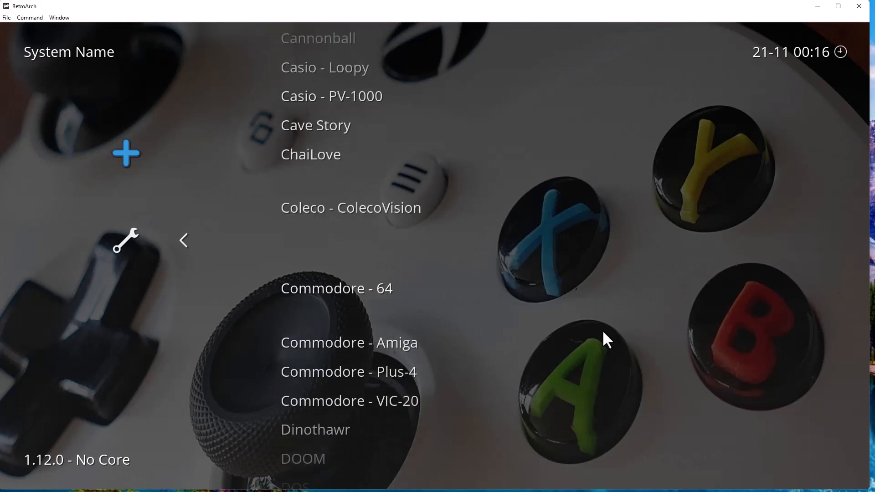
key(Down)
key(Down)
key(Down)
key(Down)
key(Down)
key(Down)
key(Down)
key(Down)
key(Down)
key(Down)
key(Down)
key(Down)
key(Down)
key(Down)
key(Down)
key(Down)
key(Down)
key(Down)
key(Down)
key(Down)
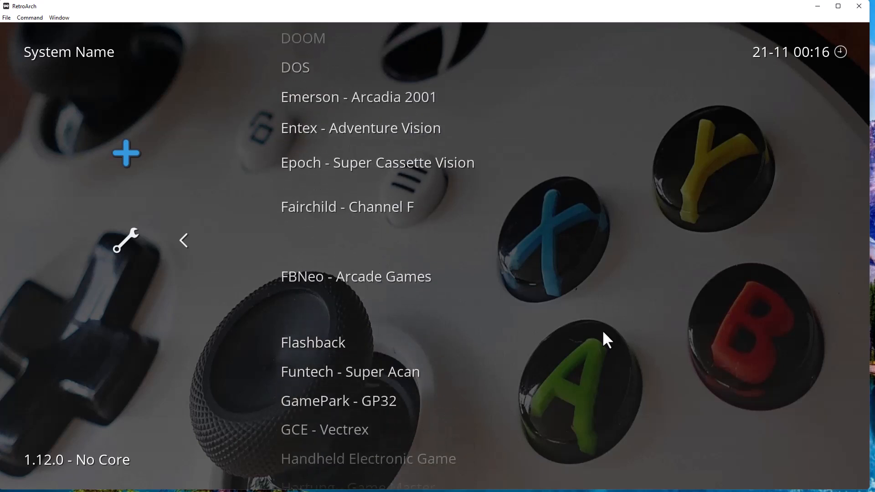
key(Down)
key(Down)
key(Down)
key(Down)
key(Down)
key(Down)
key(Down)
key(Down)
key(Down)
key(Down)
key(Down)
key(Down)
key(Down)
key(Down)
key(Down)
key(Down)
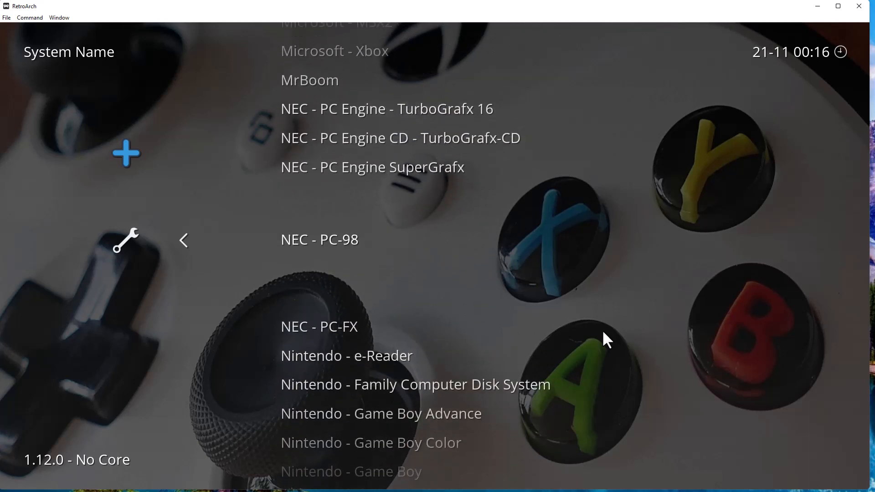
key(Down)
key(Down)
key(Down)
key(Down)
key(Down)
key(Down)
key(Down)
key(Down)
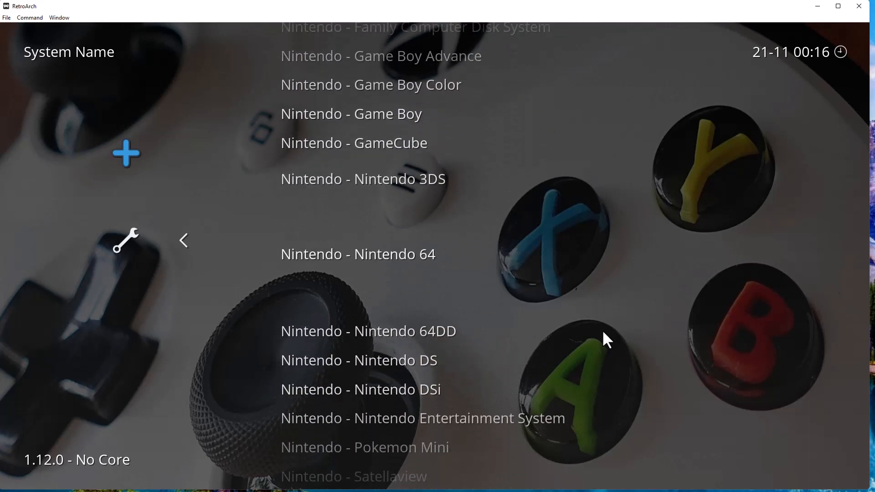
key(Down)
key(Down)
key(Down)
key(Down)
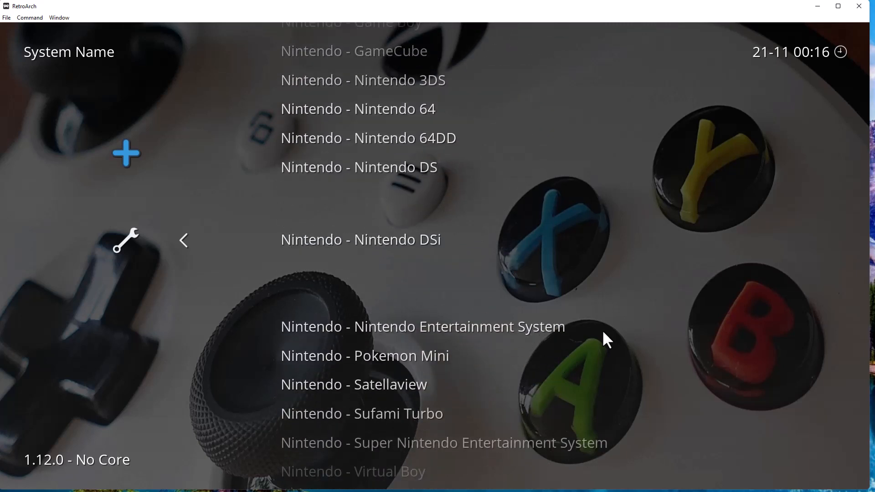
key(Down)
key(Down)
key(Down)
key(Down)
key(Down)
key(Down)
key(Down)
key(Down)
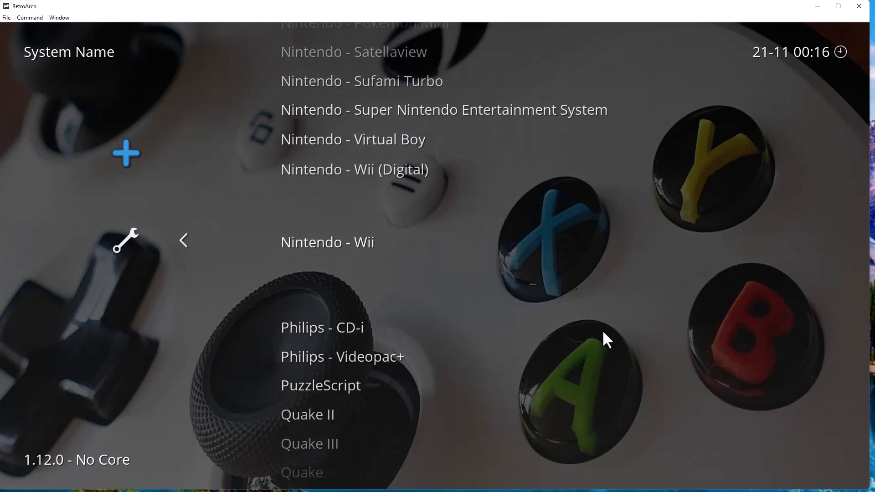
key(Down)
key(Down)
key(Down)
key(Down)
key(Down)
key(Down)
key(Down)
key(Down)
key(Down)
key(Down)
key(Down)
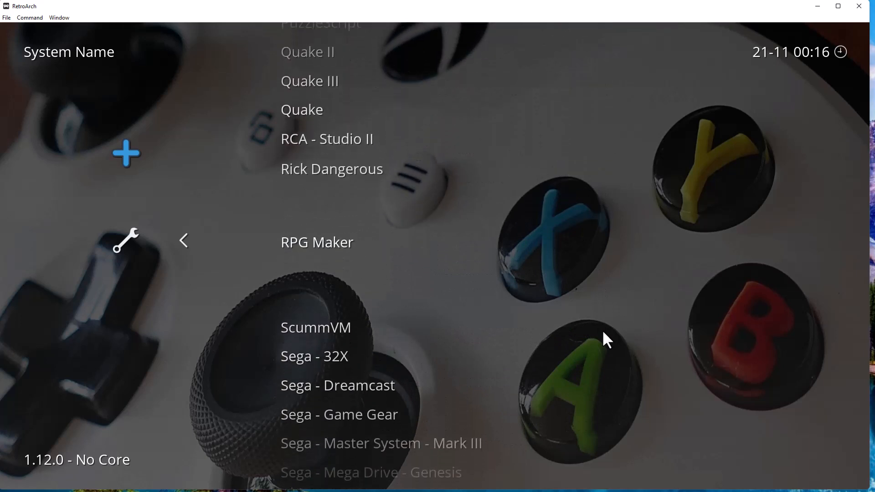
key(Down)
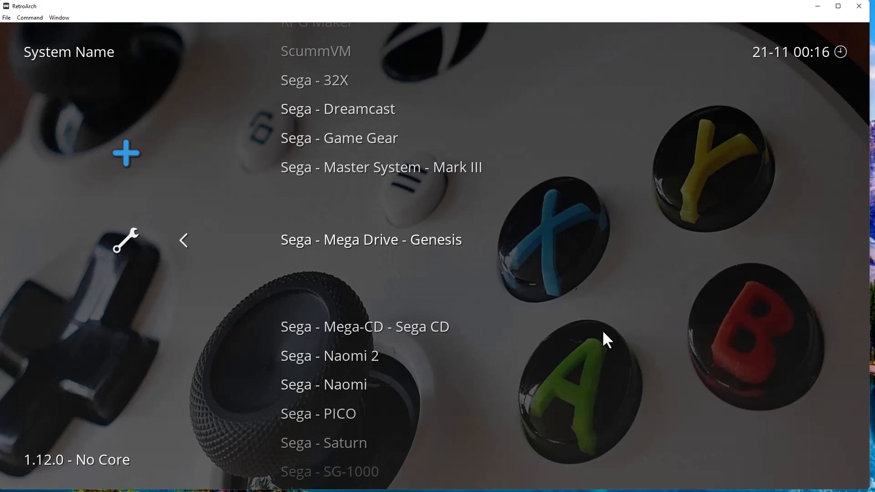
key(Return)
key(Down)
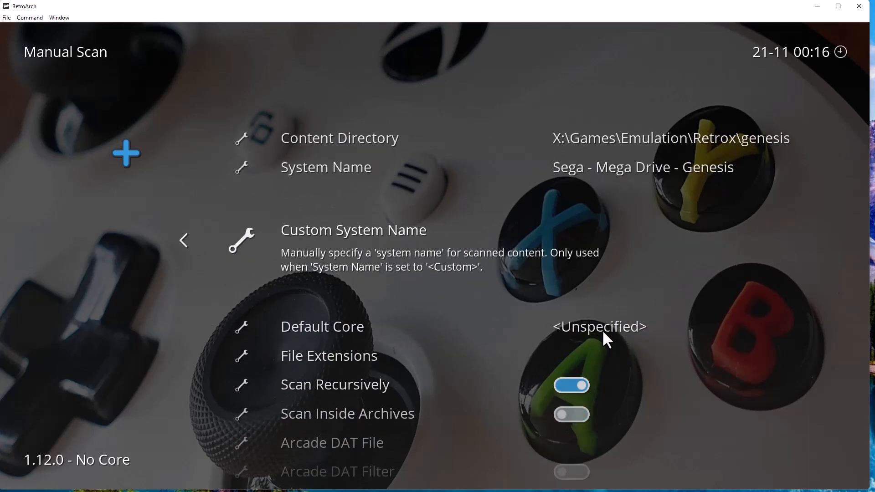
Set Default Core to Genesis Plus GX Wide, then step through the remaining scan options.
key(Down)
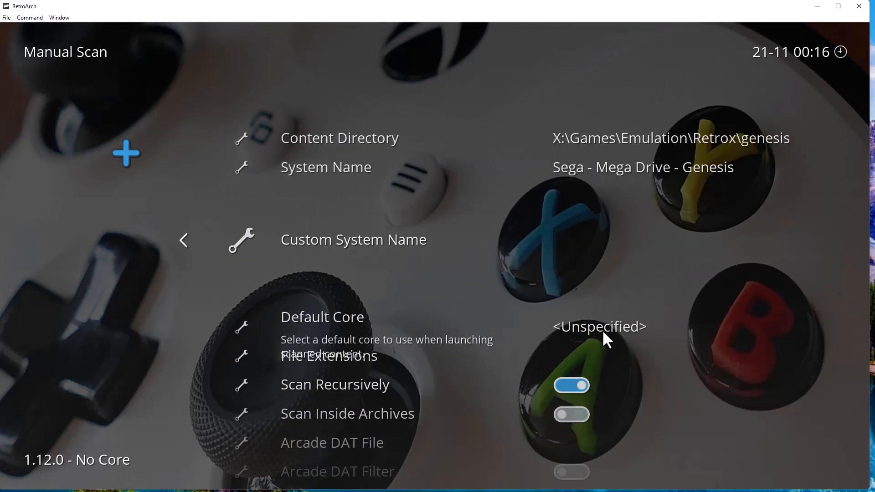
key(Return)
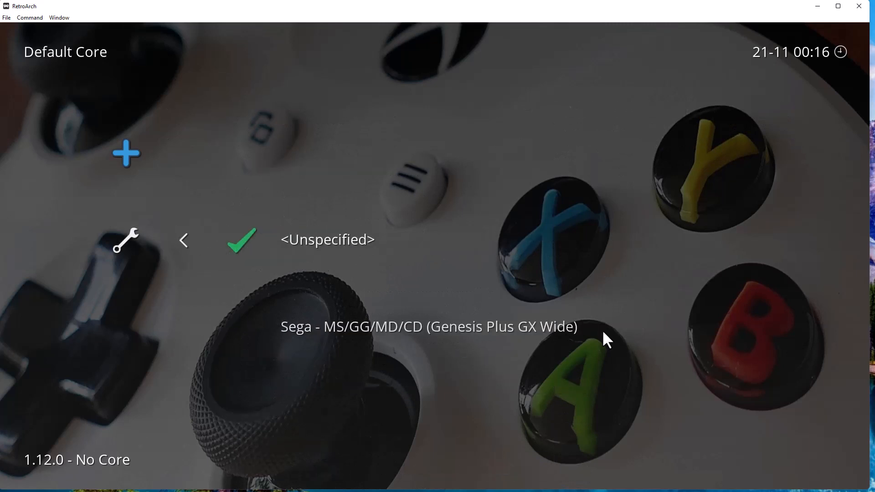
key(Down)
key(Return)
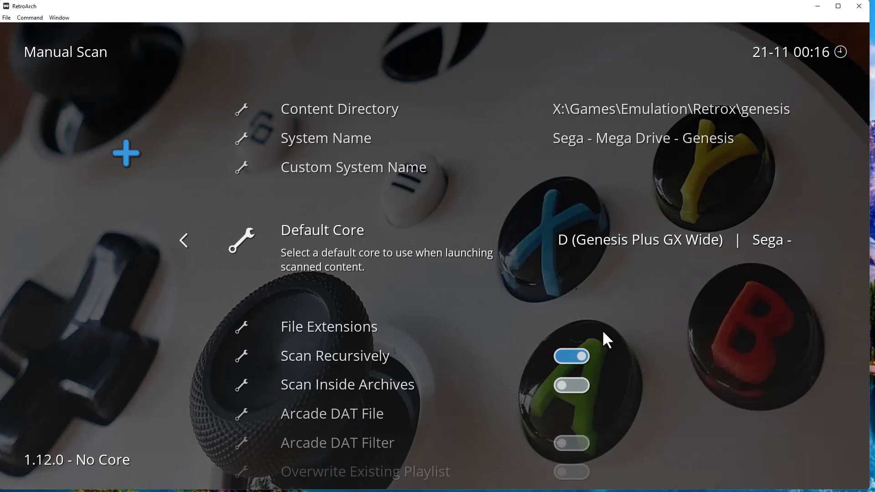
key(Down)
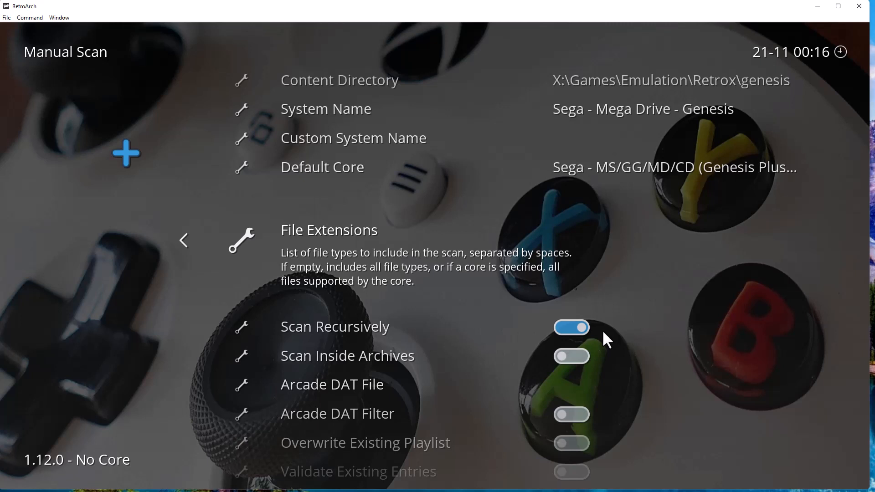
key(Down)
key(Down)
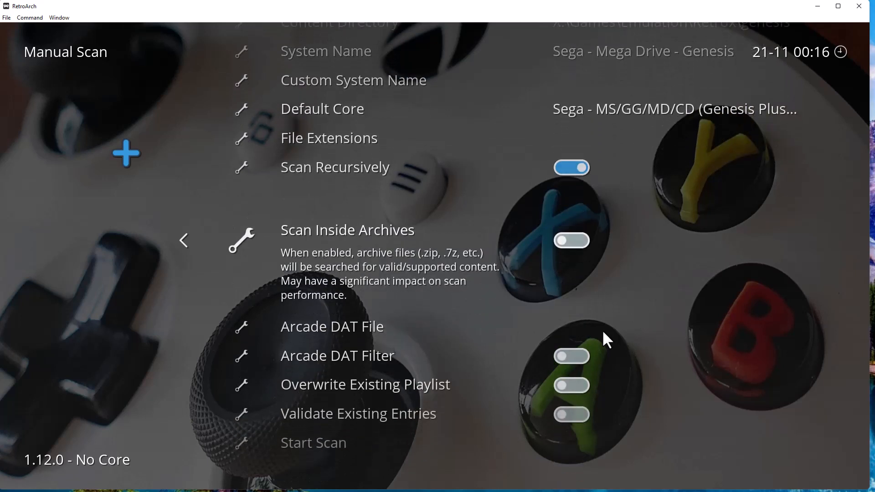
key(Down)
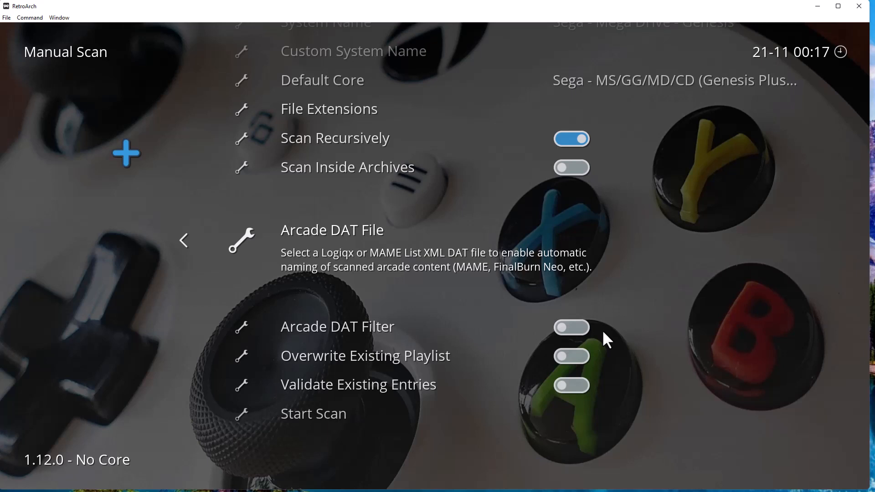
Run Start Scan, then go back and move over to the new Sega - Mega Drive - Genesis playlist.
key(Down)
key(Down)
key(Down)
key(Down)
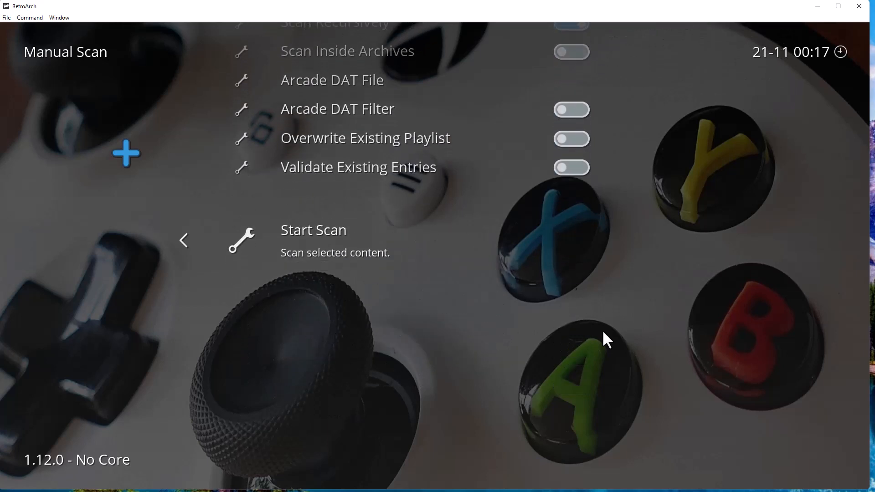
key(Return)
key(BackSpace)
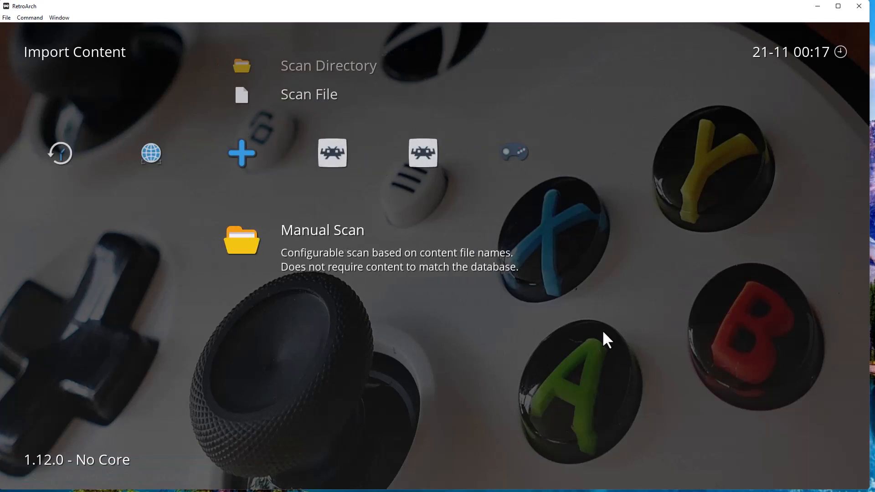
key(Right)
key(Right)
key(Right)
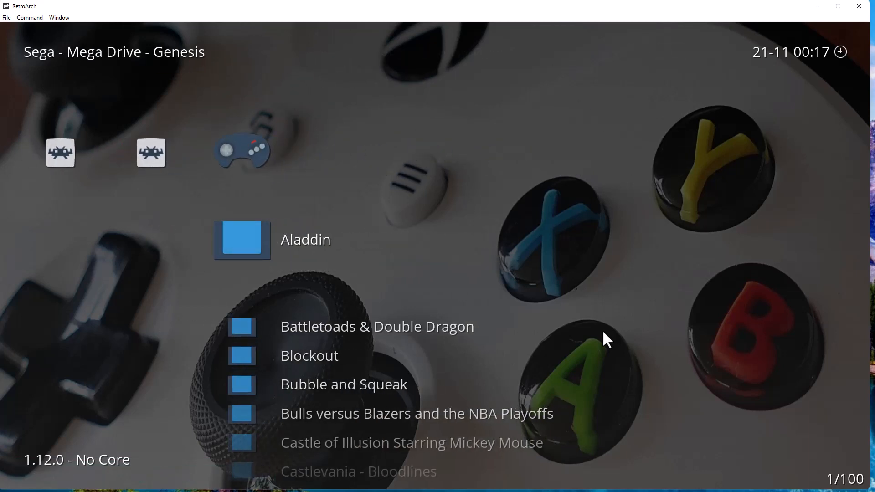
Scroll the Genesis playlist to Earthworm Jim and open its entry options.
key(Down)
key(Down)
key(Down)
key(Down)
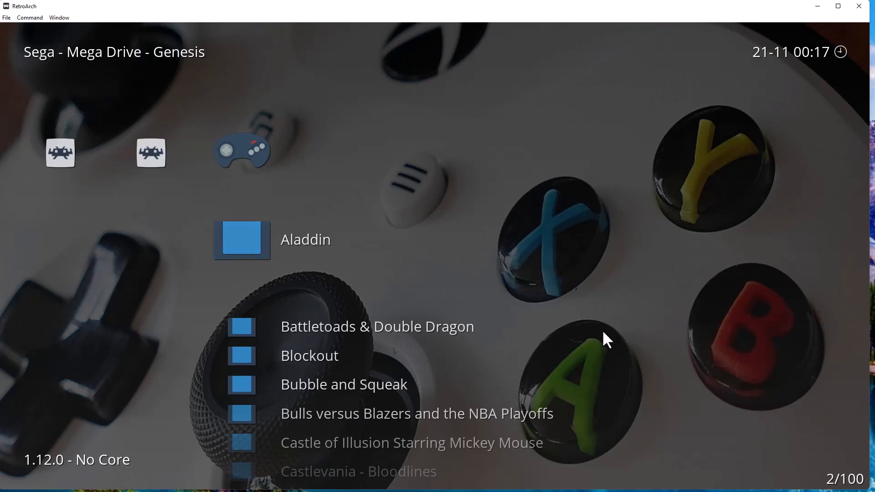
key(Down)
key(Down)
key(Down)
key(Down)
key(Down)
key(Down)
key(Down)
key(Down)
key(Down)
key(Down)
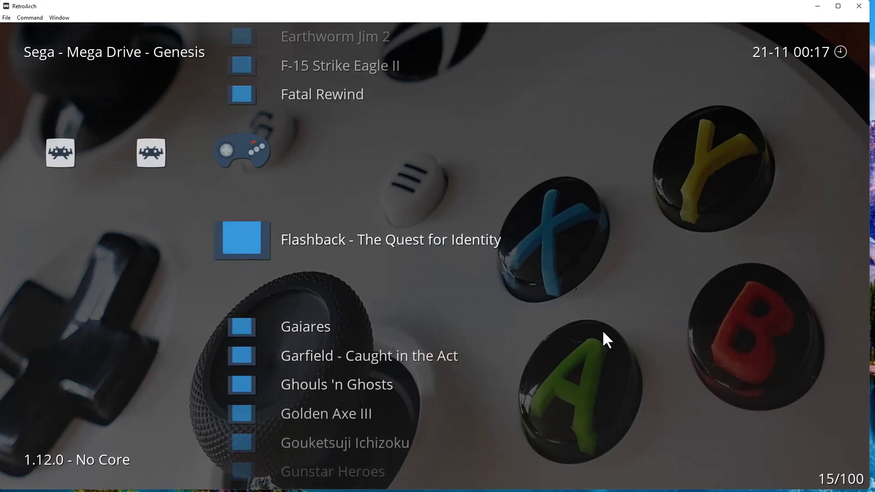
key(Up)
key(Up)
key(Up)
key(Up)
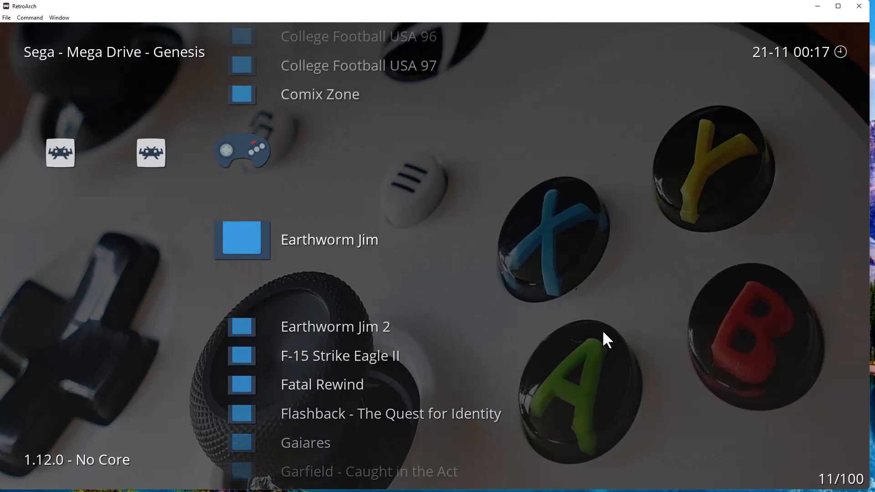
key(Return)
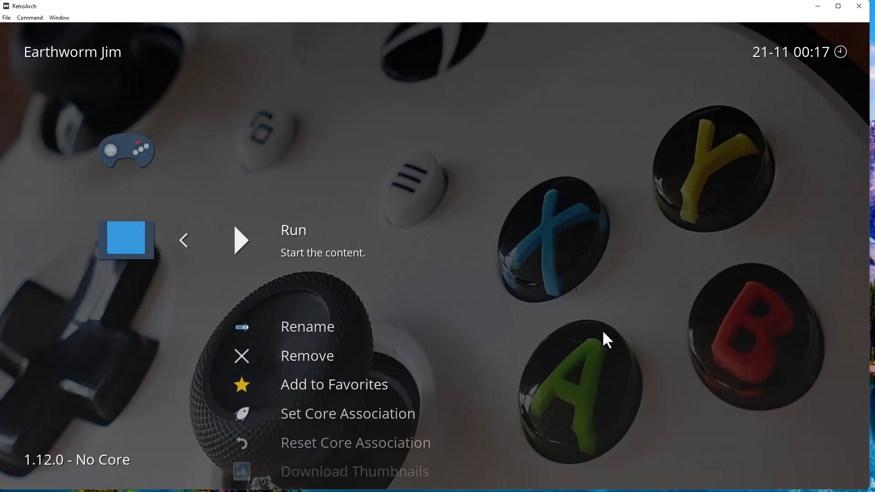
Browse the Earthworm Jim options, then back out and move left to History.
key(Down)
key(Down)
key(Down)
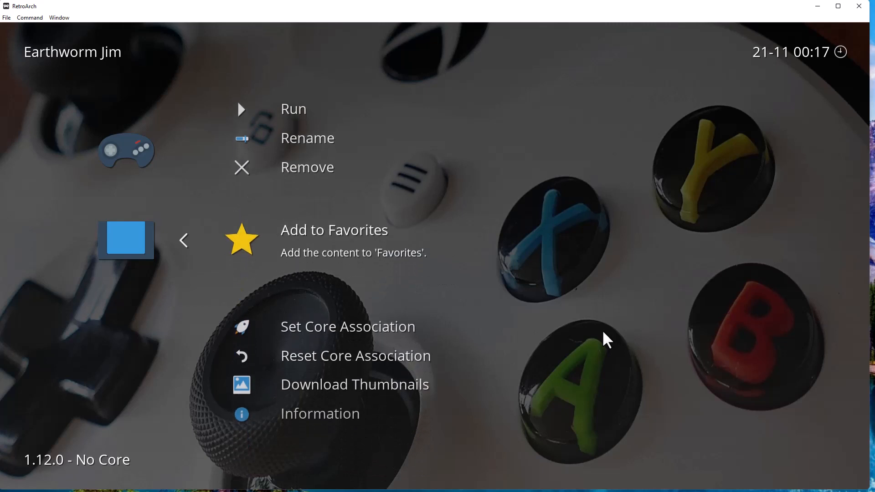
key(Up)
key(Down)
key(Down)
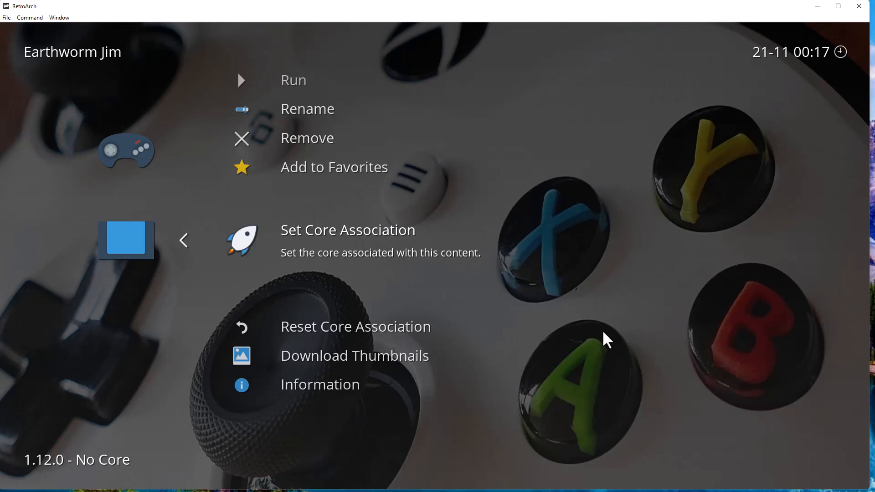
key(Down)
key(Down)
key(Down)
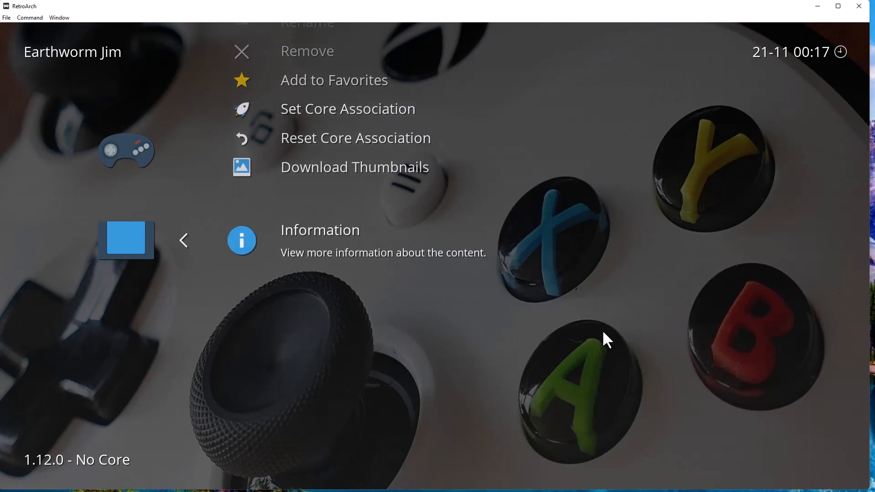
key(Up)
key(Up)
key(Up)
key(Up)
key(Up)
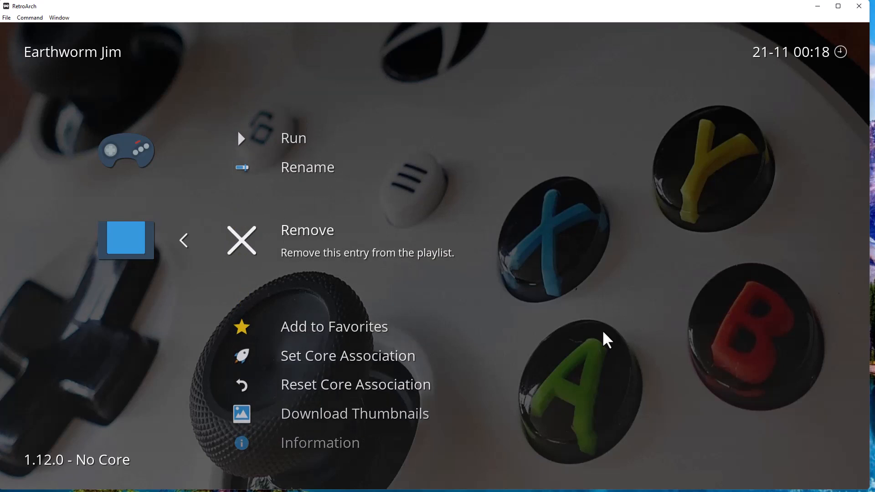
key(Up)
key(Up)
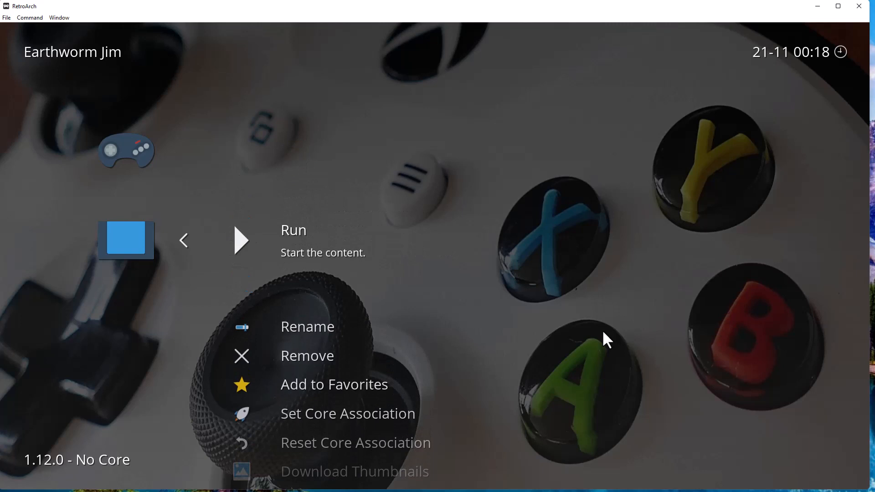
key(BackSpace)
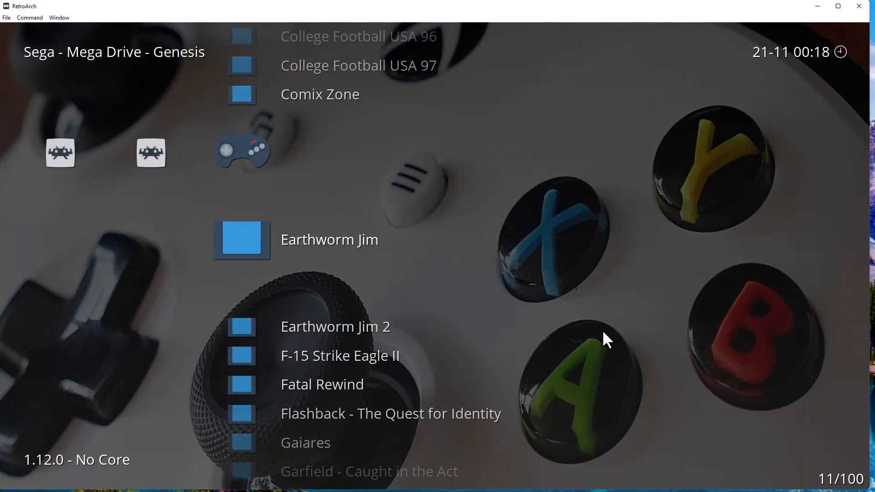
key(Left)
key(Left)
key(Left)
key(Left)
key(Left)
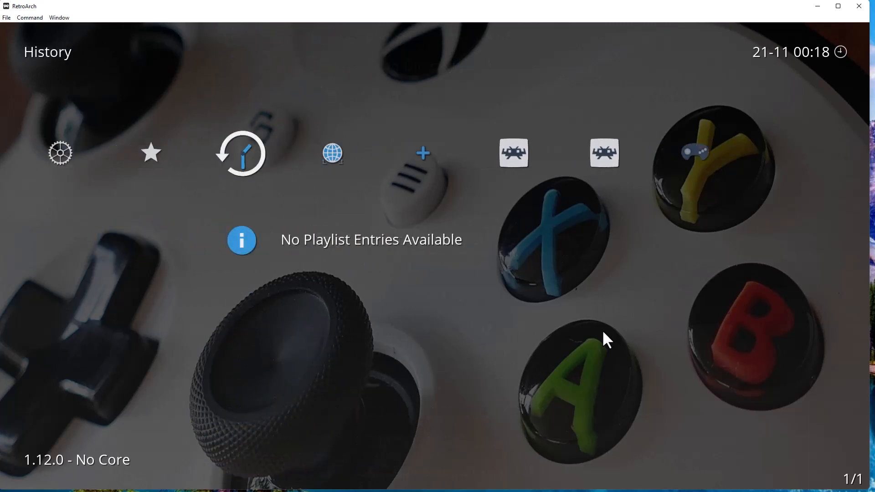
key(Left)
key(Left)
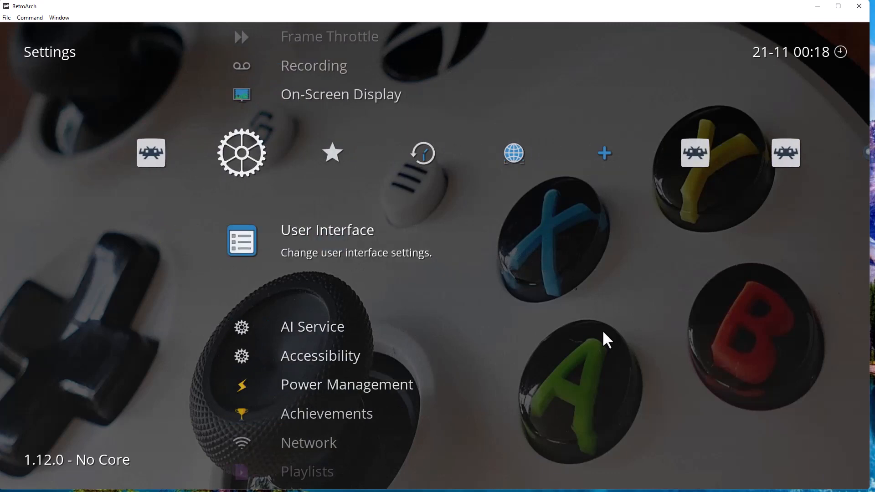
From Settings, enter Input, browse down to Port 1 Controls, then open Hotkeys.
key(Up)
key(Up)
key(Up)
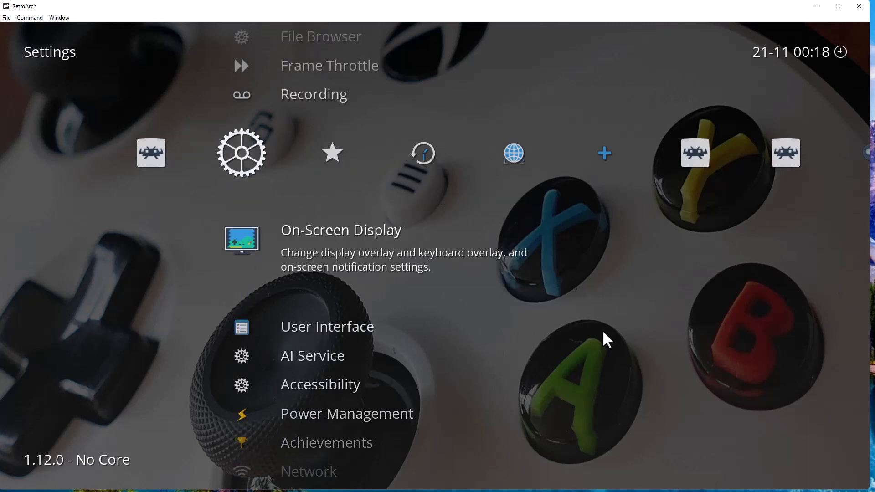
key(Up)
key(Up)
key(Up)
key(Up)
key(Up)
key(Up)
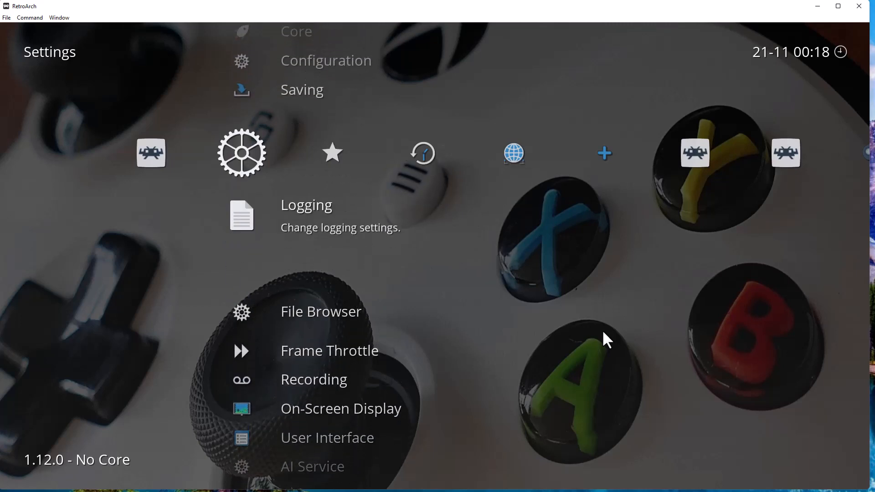
key(Up)
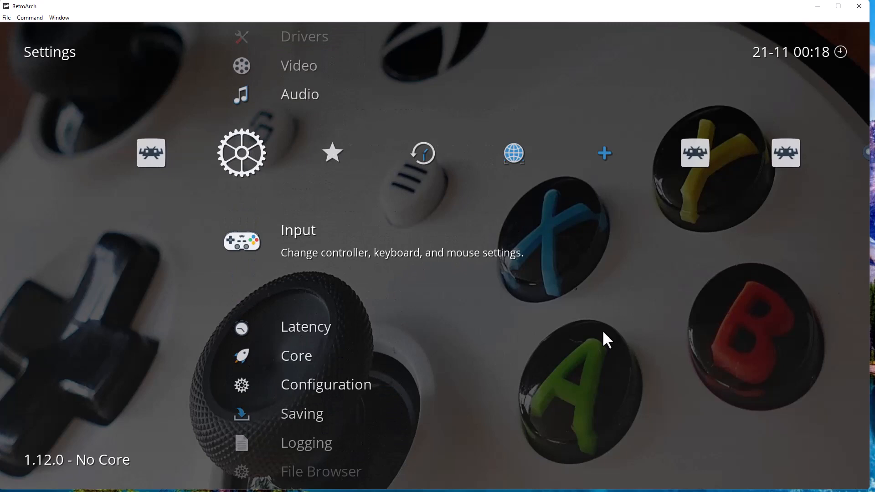
key(Return)
key(Down)
key(Down)
key(Down)
key(Down)
key(Down)
key(Down)
key(Down)
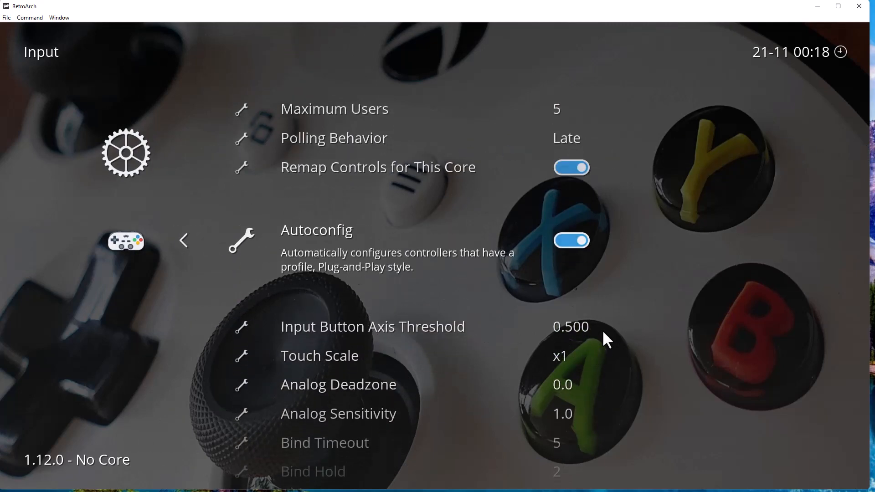
key(Down)
key(Down)
key(Down)
key(Down)
key(Down)
key(Down)
key(Down)
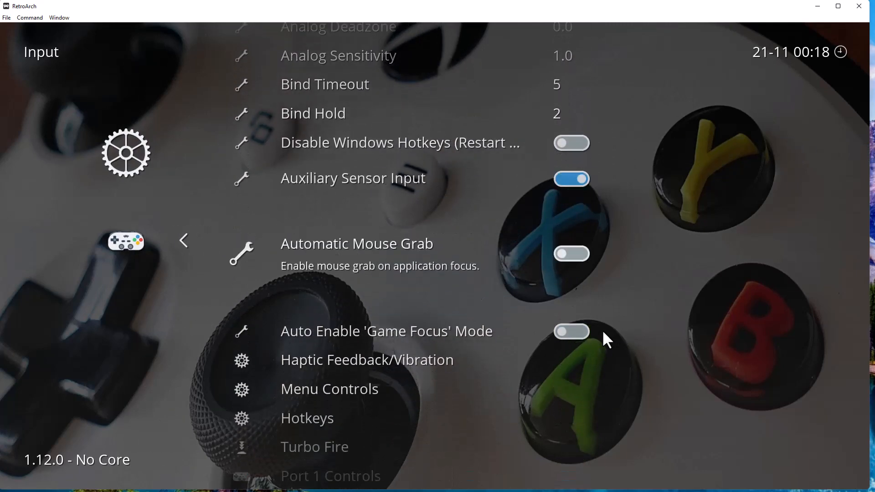
key(Down)
key(Down)
key(Down)
key(Down)
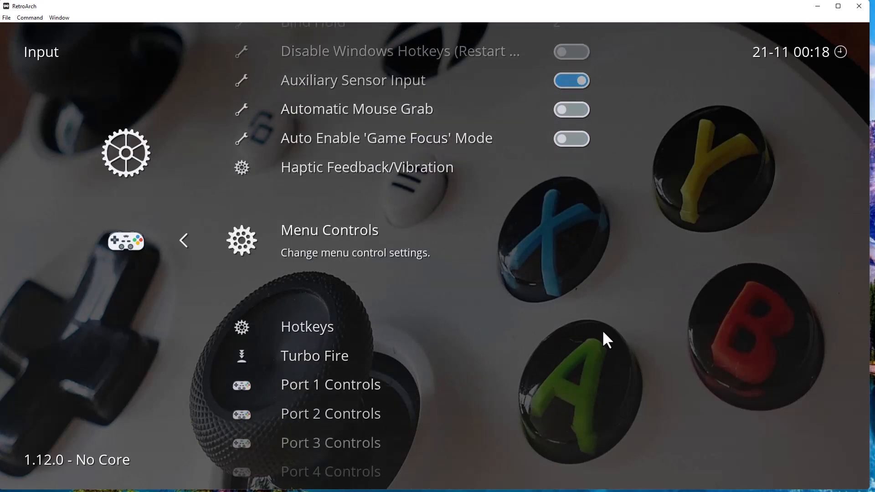
key(Down)
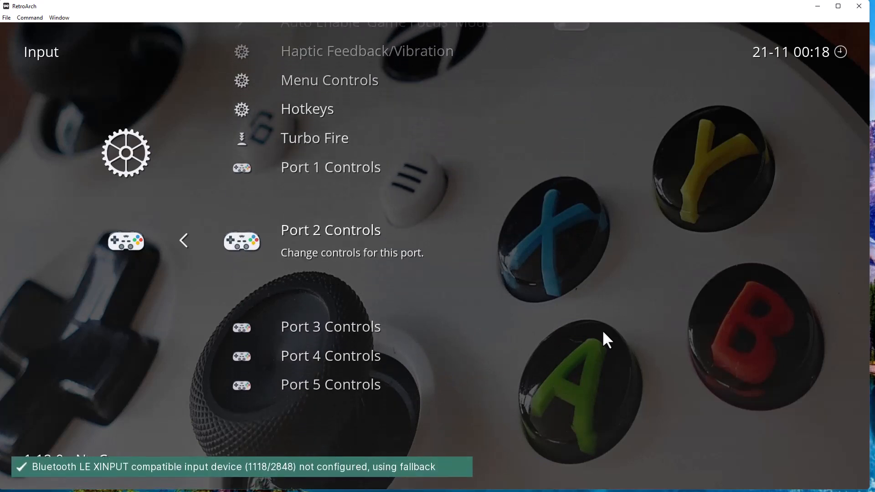
key(Up)
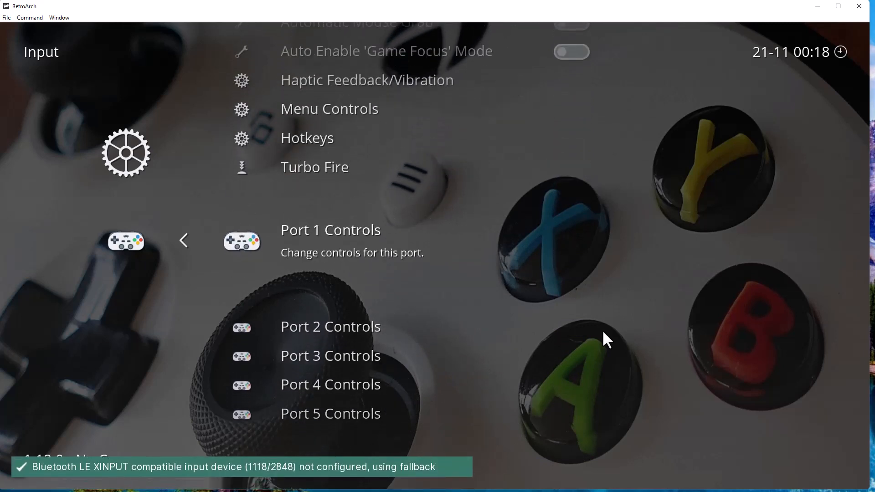
key(Up)
key(Up)
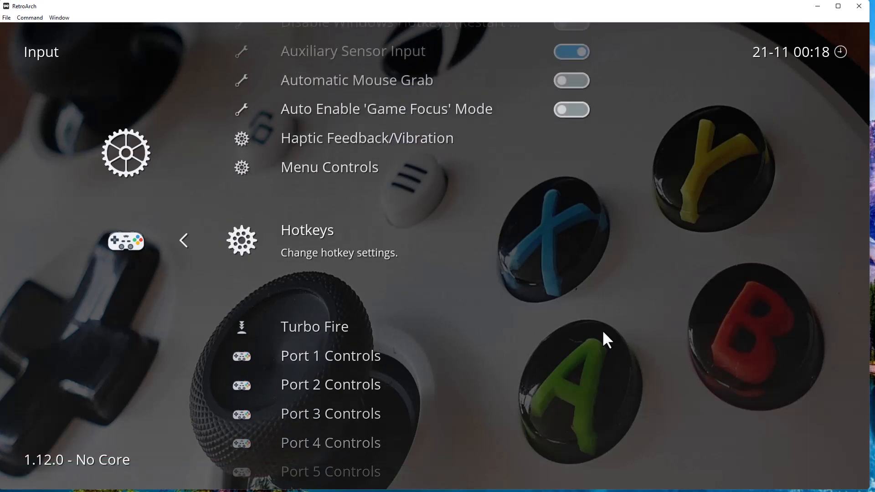
key(Return)
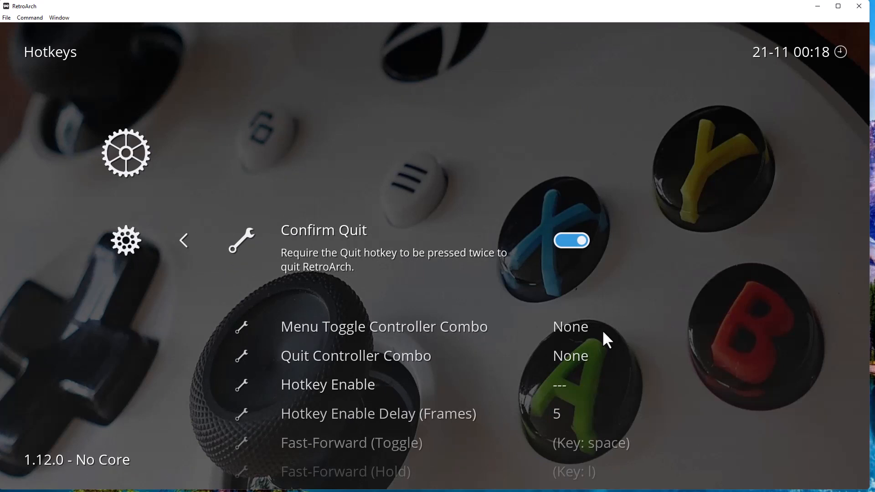
Set Menu Toggle Controller Combo to Start + Select.
key(Down)
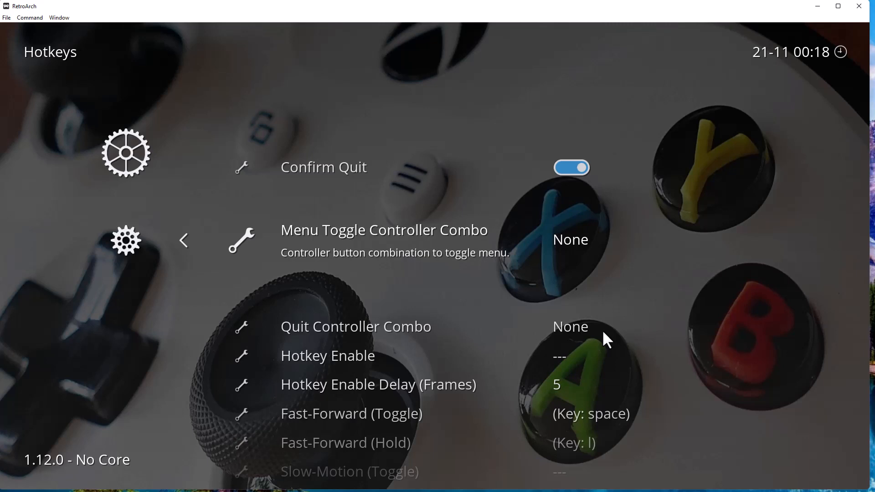
key(Return)
key(Down)
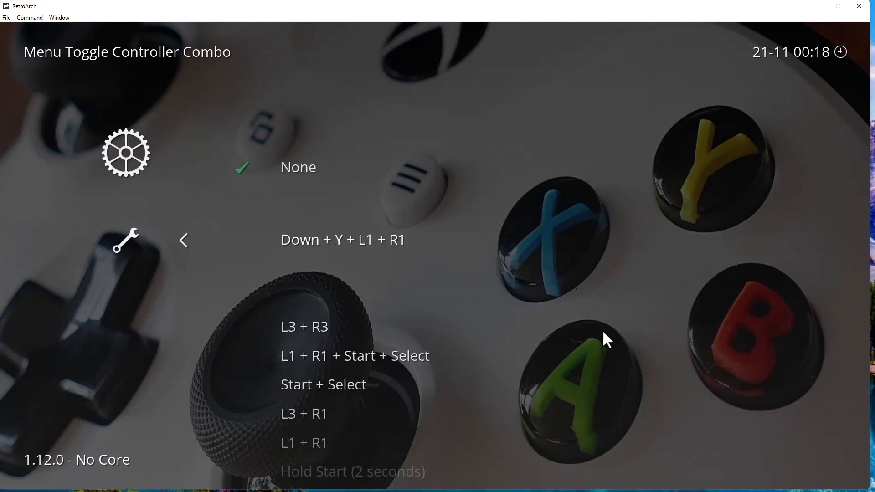
key(Down)
key(Down)
key(Down)
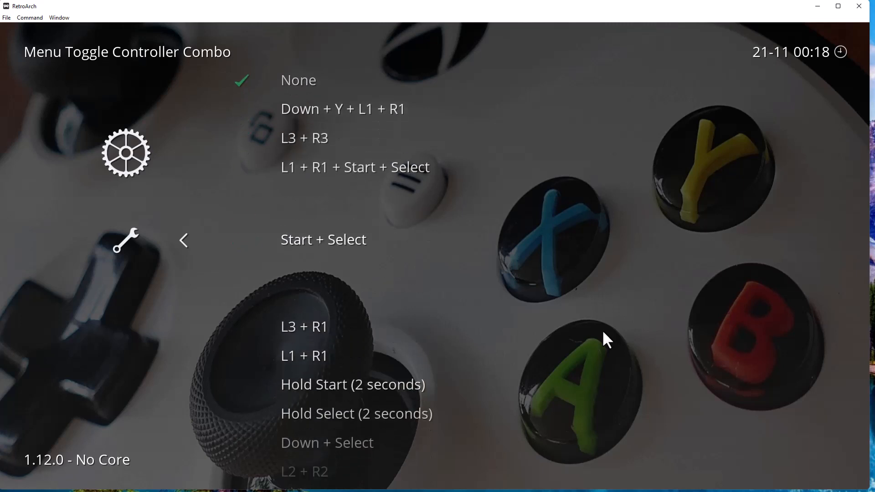
key(Return)
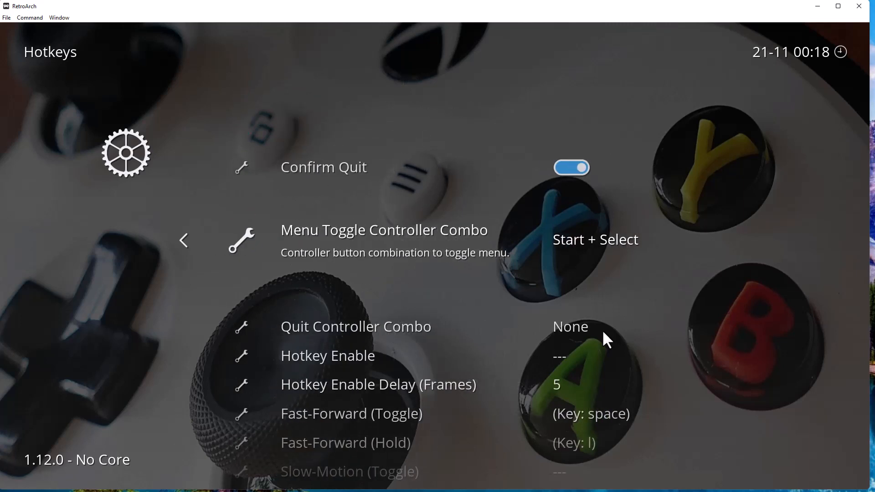
Back out to the main Settings list and move right to Standalone Cores.
key(BackSpace)
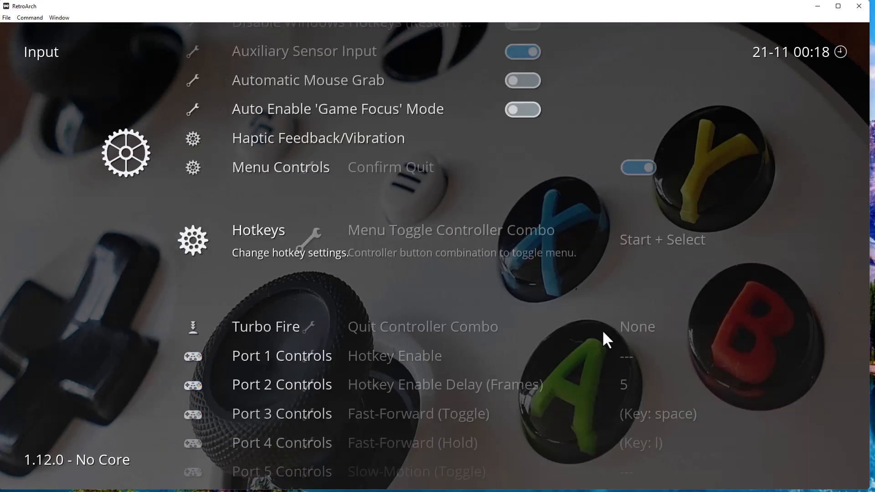
key(BackSpace)
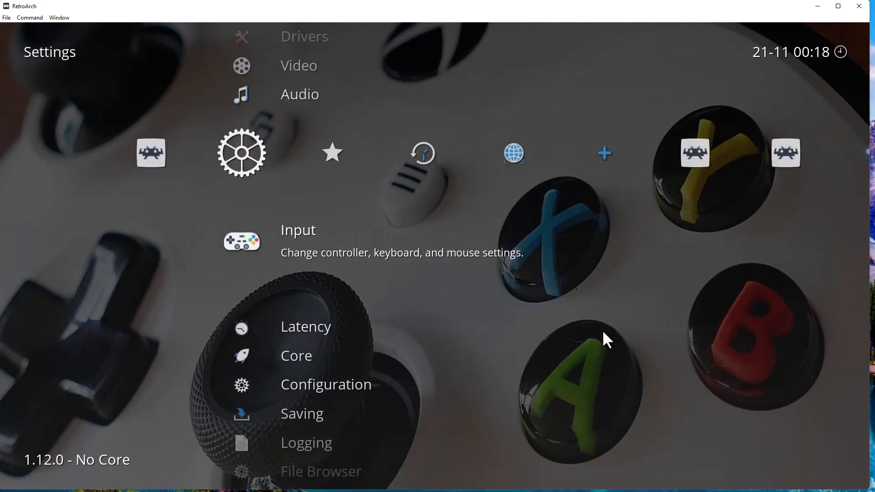
key(Right)
key(Right)
key(Right)
key(Right)
key(Right)
key(Right)
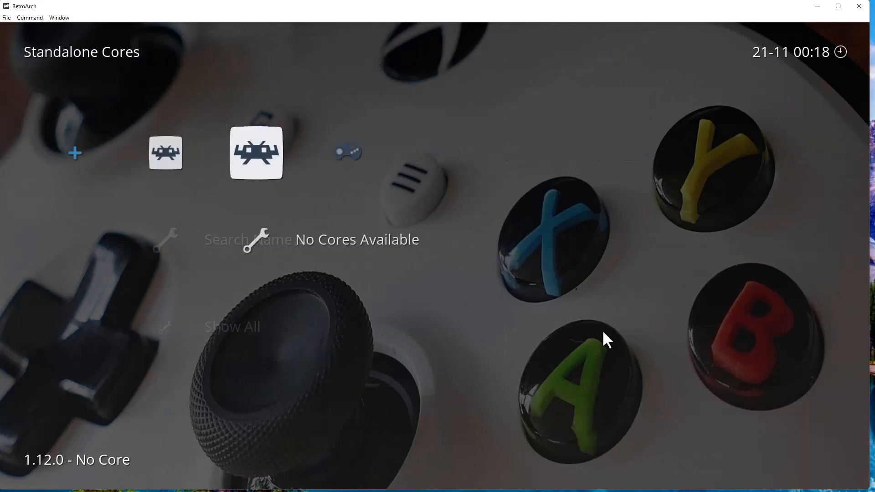
Run Earthworm Jim from the Genesis playlist, enlarge its window, and open the Quick Menu.
key(Right)
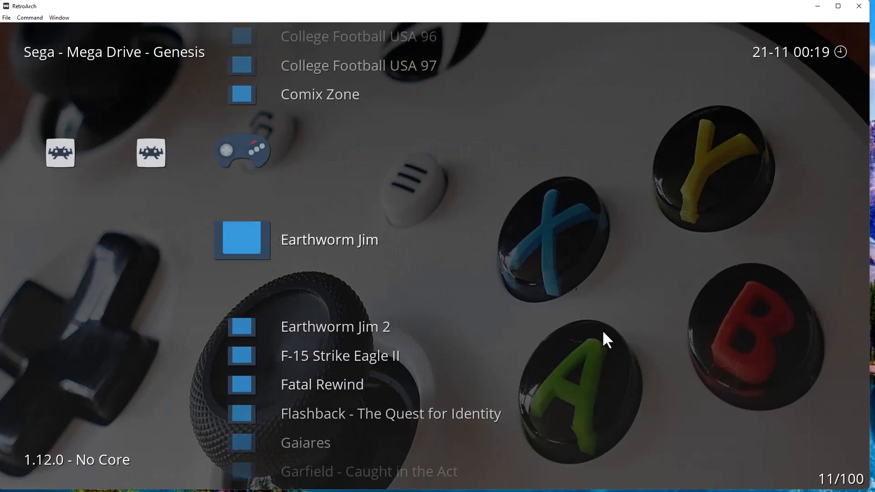
key(Up)
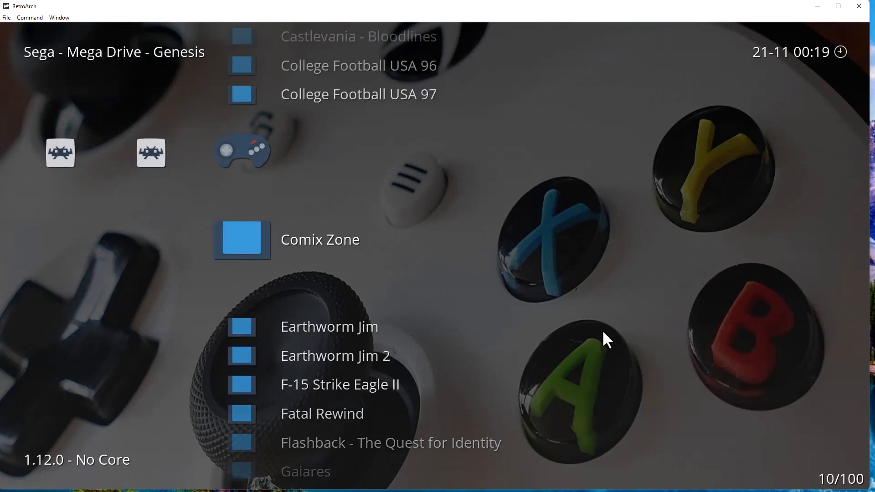
key(Down)
key(Return)
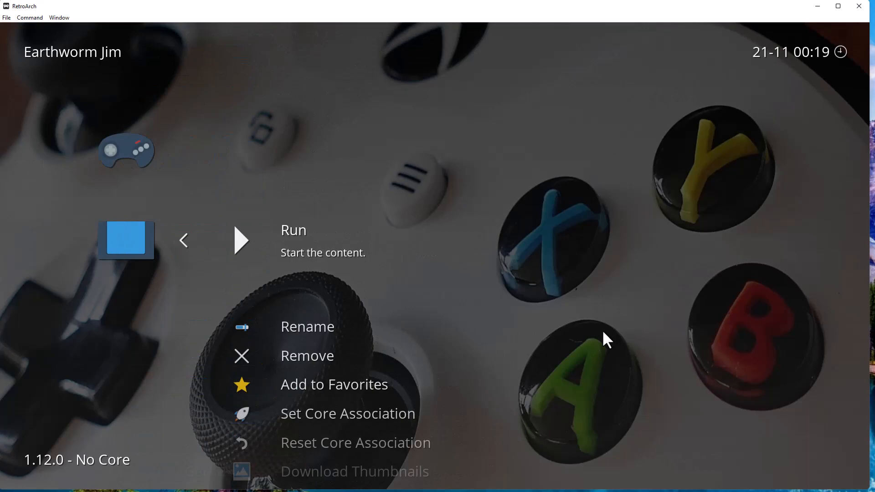
key(Return)
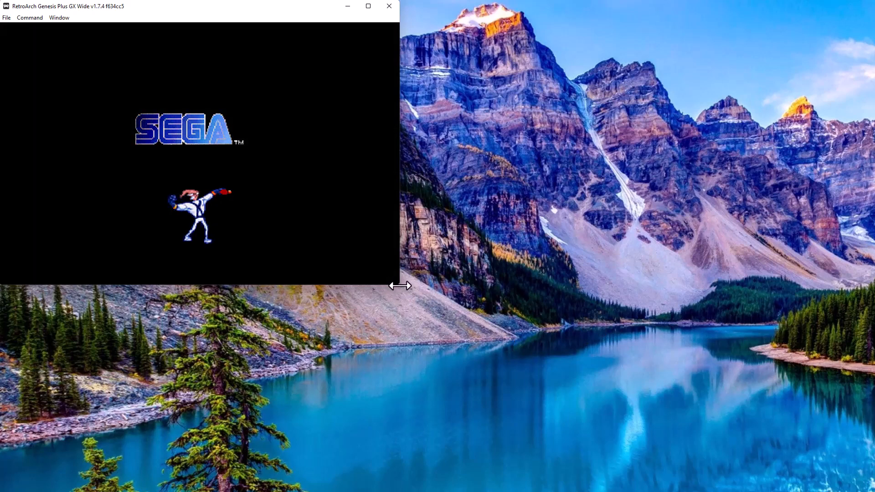
drag(400, 286, 784, 446)
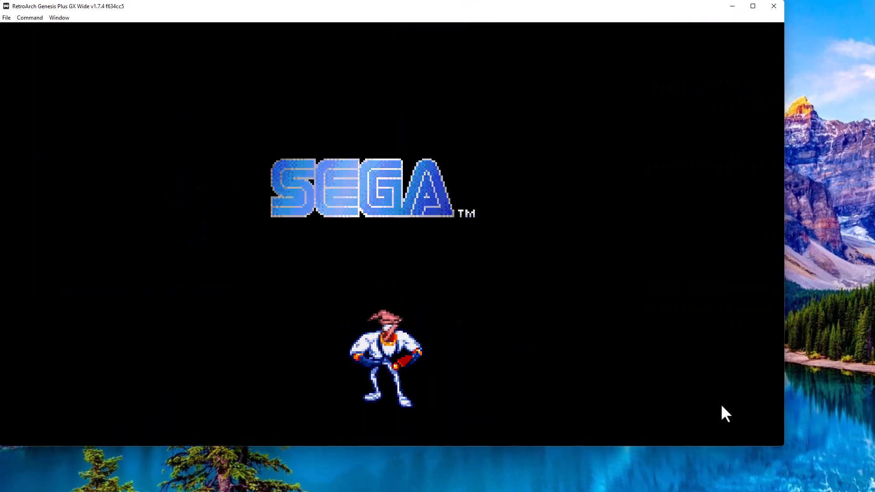
key(F1)
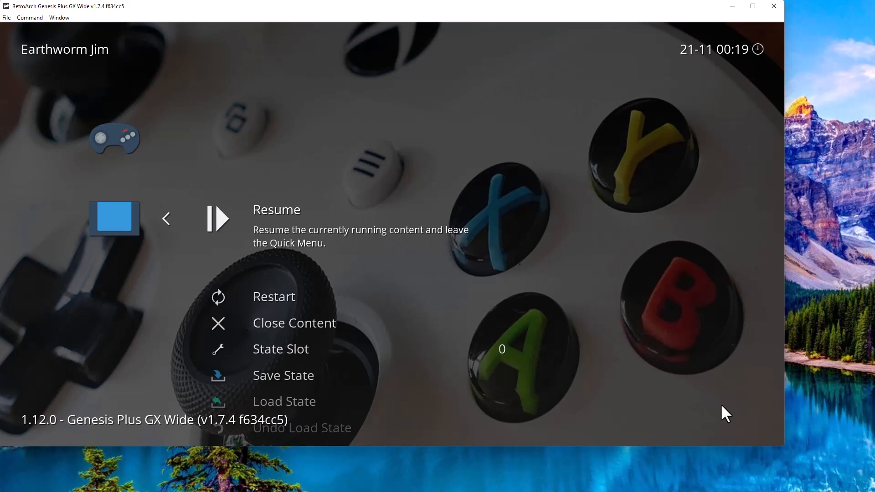
Resume the game, reopen the Quick Menu, and step down to the save state options.
key(Down)
key(Down)
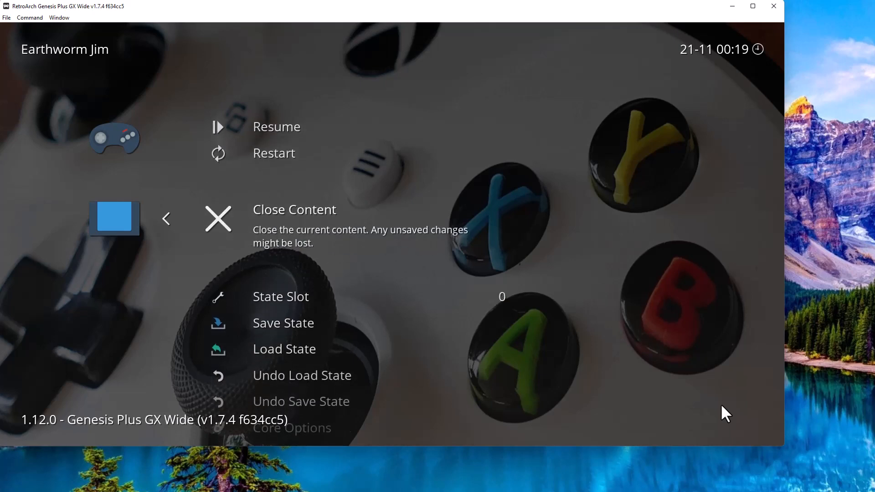
key(Up)
key(Up)
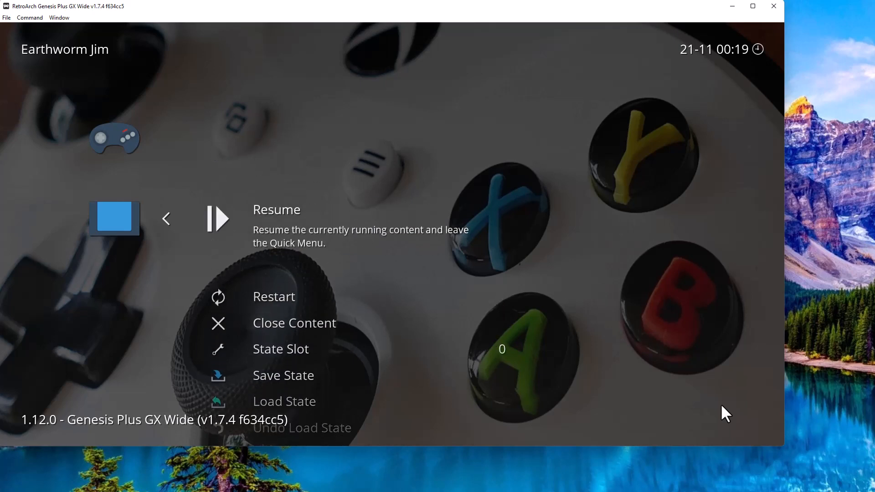
key(Return)
key(F1)
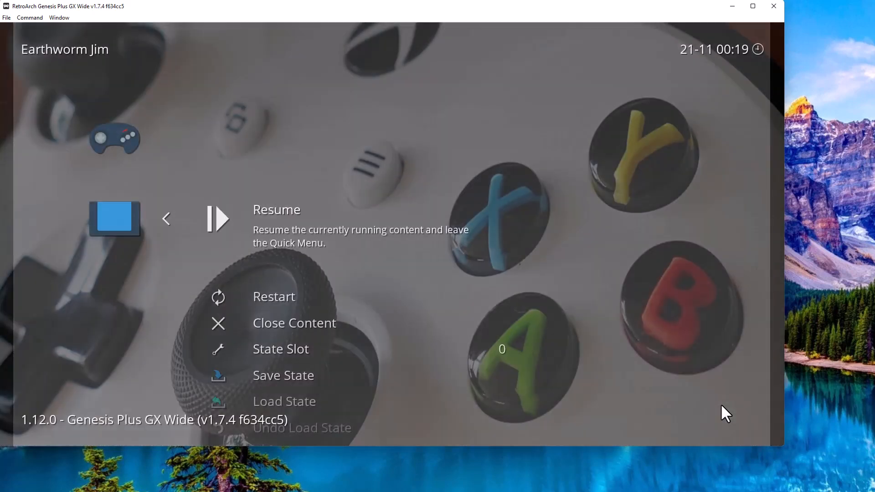
key(Down)
key(Down)
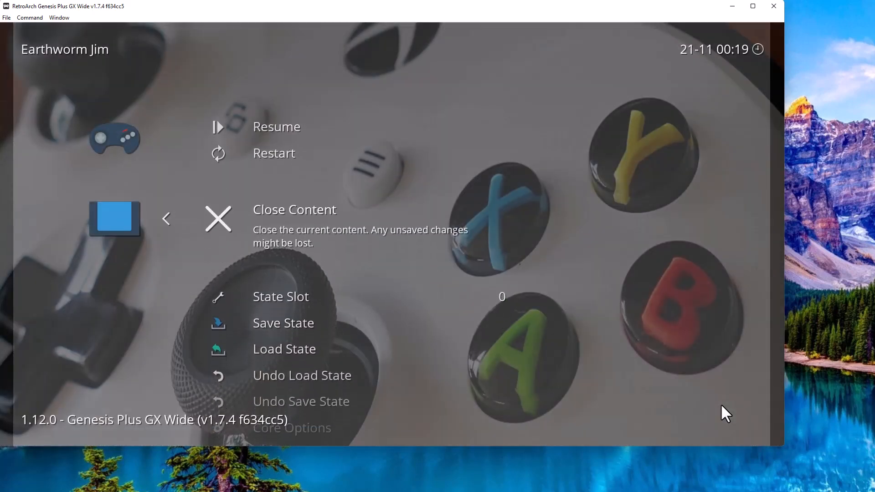
key(Down)
key(Down)
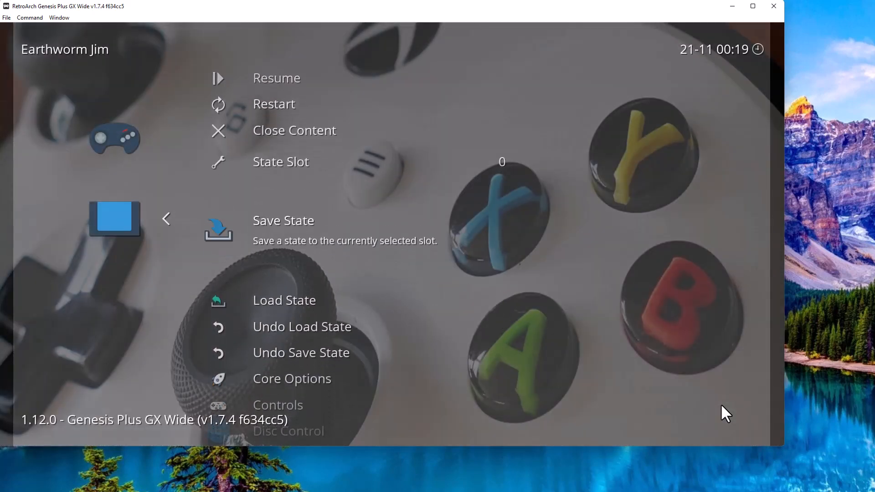
key(Down)
key(Up)
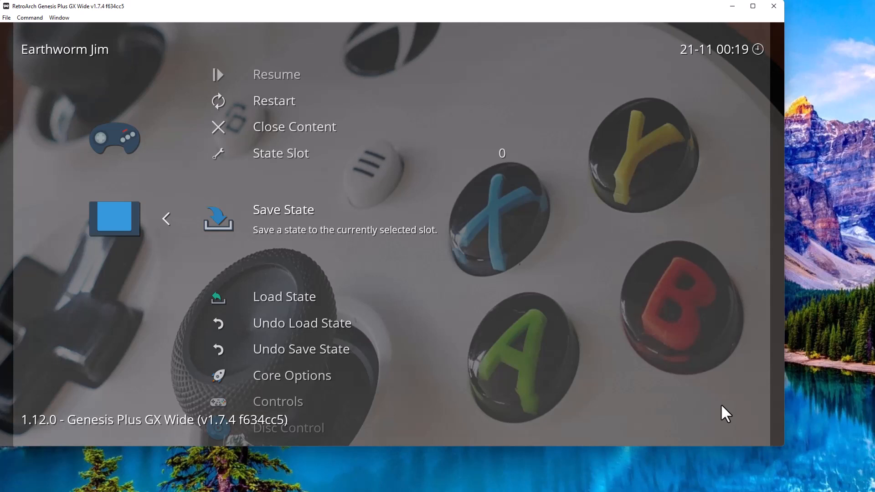
Scroll further down the Quick Menu past streaming, latency and cheats to Shaders.
key(Down)
key(Down)
key(Down)
key(Down)
key(Down)
key(Down)
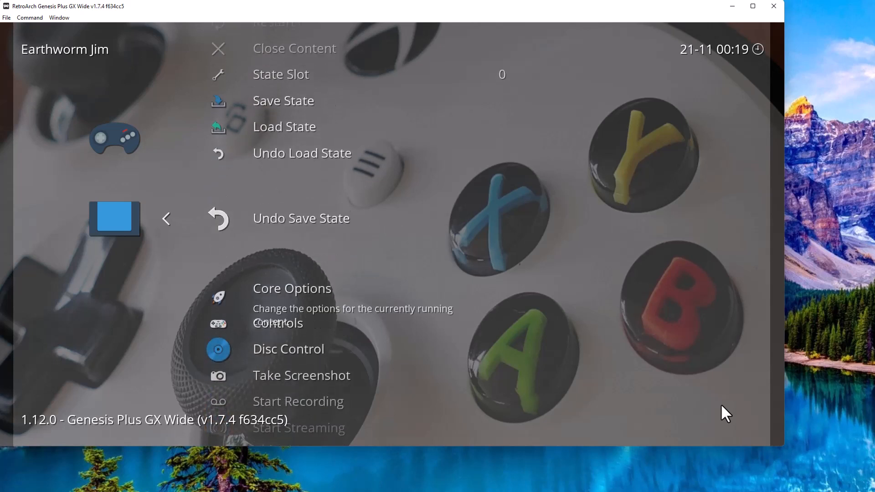
key(Down)
key(Down)
key(Down)
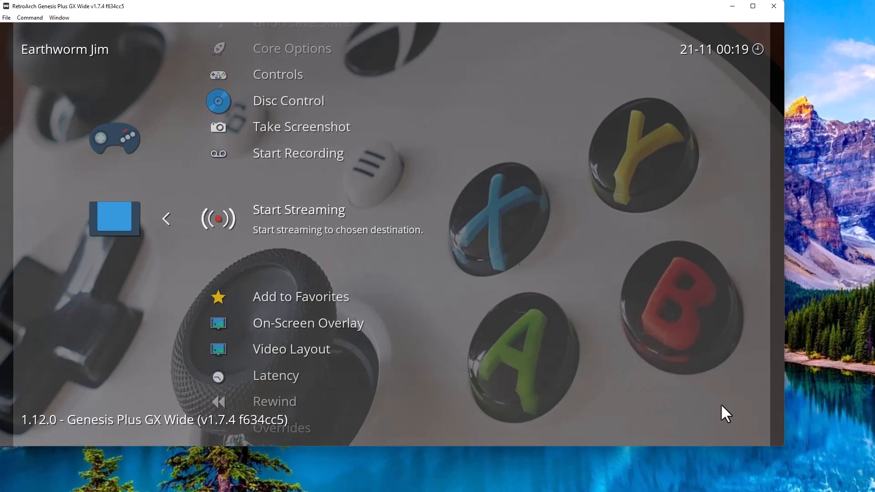
key(Down)
key(Down)
key(Down)
key(Down)
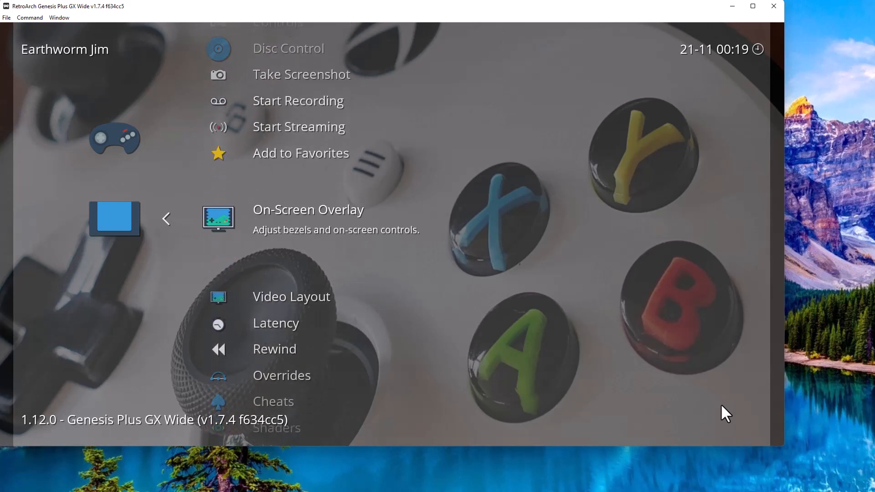
key(Down)
key(Down)
key(Down)
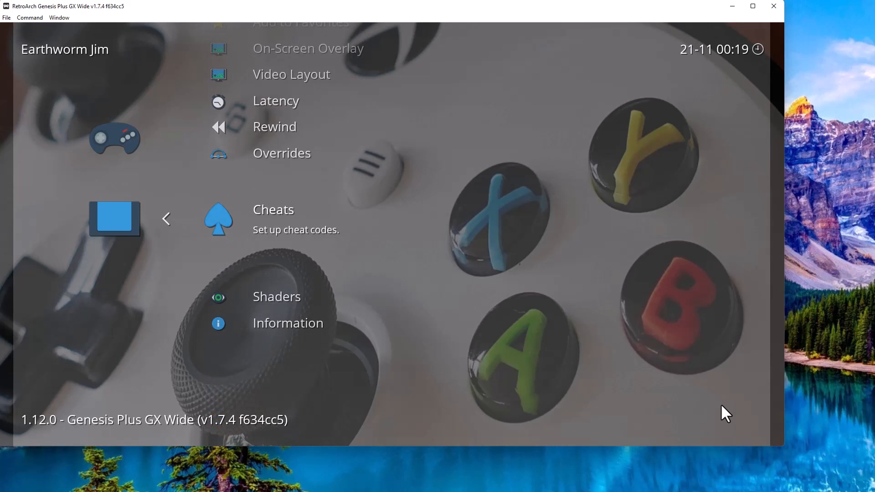
key(Down)
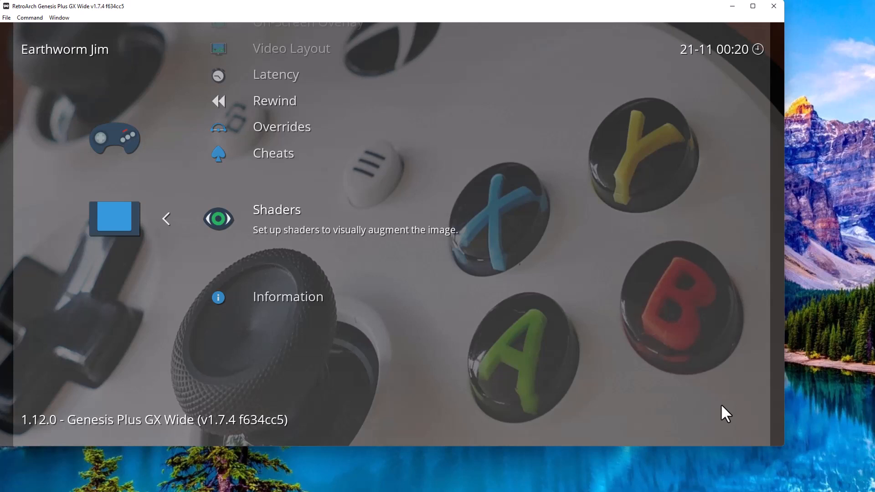
Move back up to State Slot and view its slot choices, keeping slot 0.
key(Up)
key(Up)
key(Up)
key(Up)
key(Up)
key(Up)
key(Up)
key(Up)
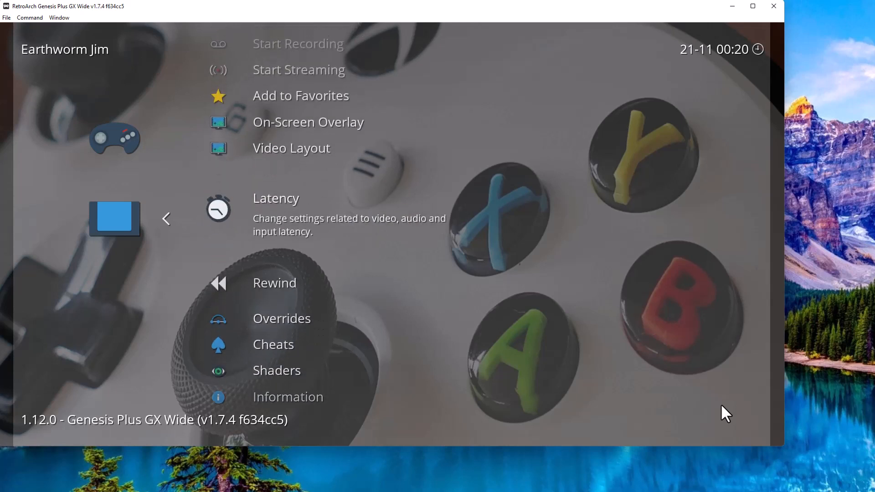
key(Up)
key(Up)
key(Up)
key(Up)
key(Up)
key(Up)
key(Up)
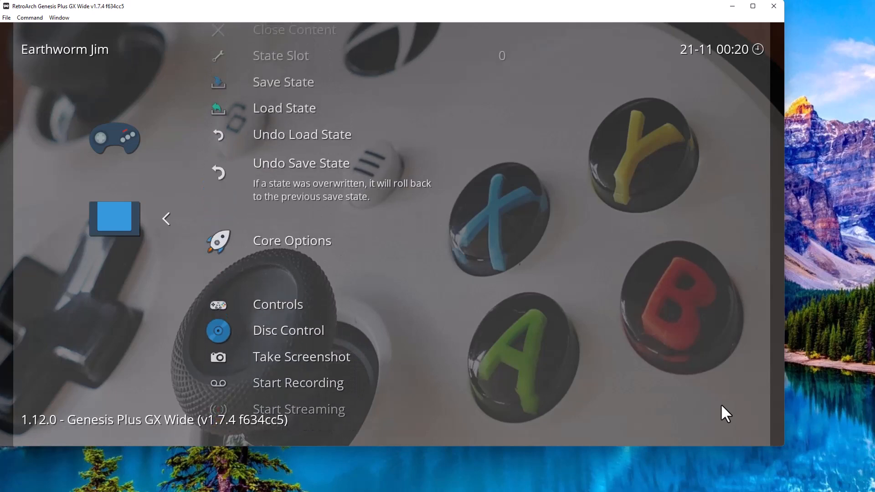
key(Return)
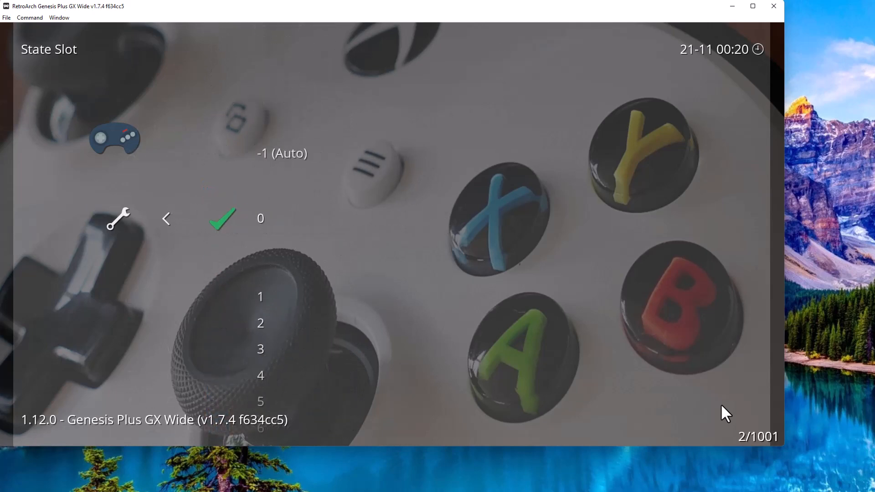
key(BackSpace)
Close the Earthworm Jim content and enlarge the window back to full size.
key(Up)
key(Return)
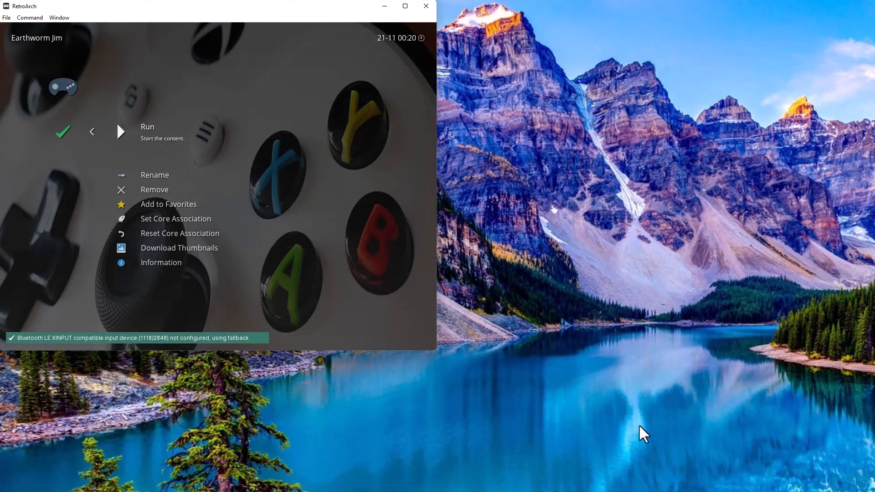
drag(436, 350, 859, 485)
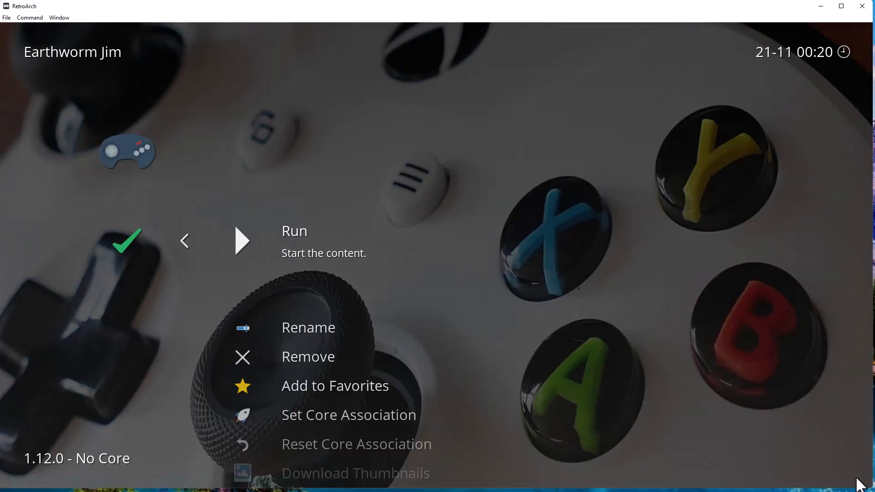
Return to the Genesis game list and move left to Import Content.
key(BackSpace)
key(Up)
key(Up)
key(Up)
key(Up)
key(Up)
key(Up)
key(Up)
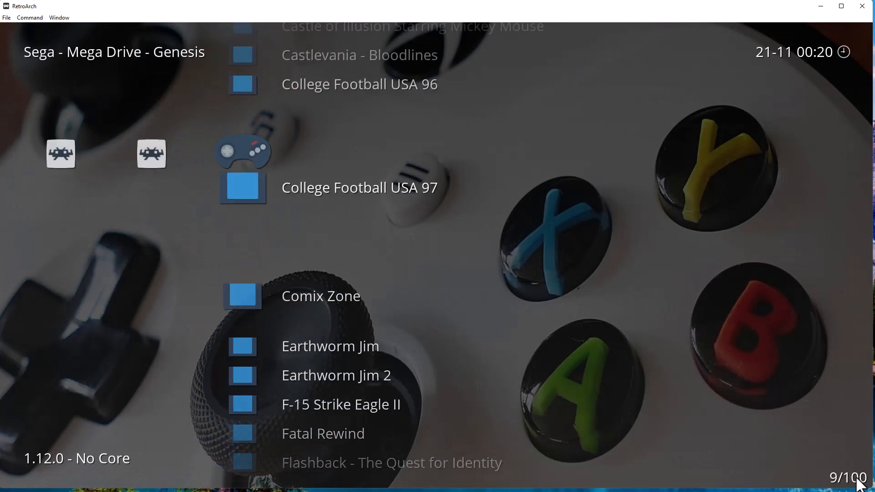
key(Up)
key(Up)
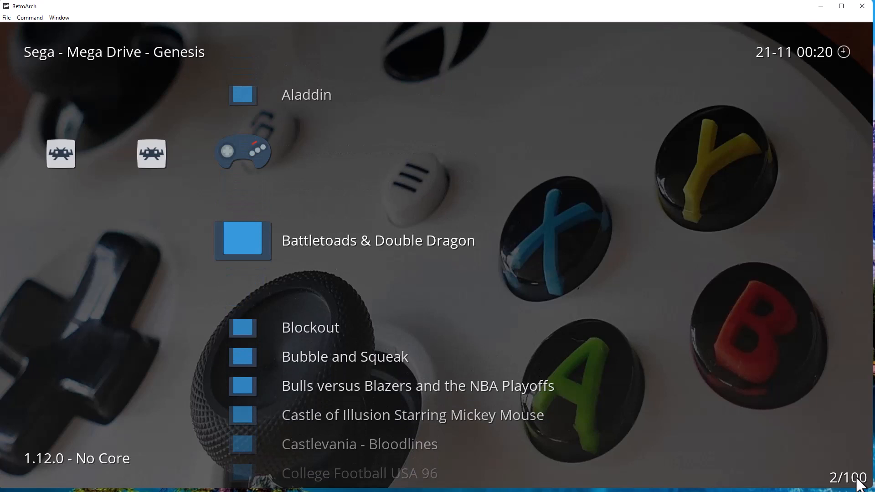
key(Left)
key(Left)
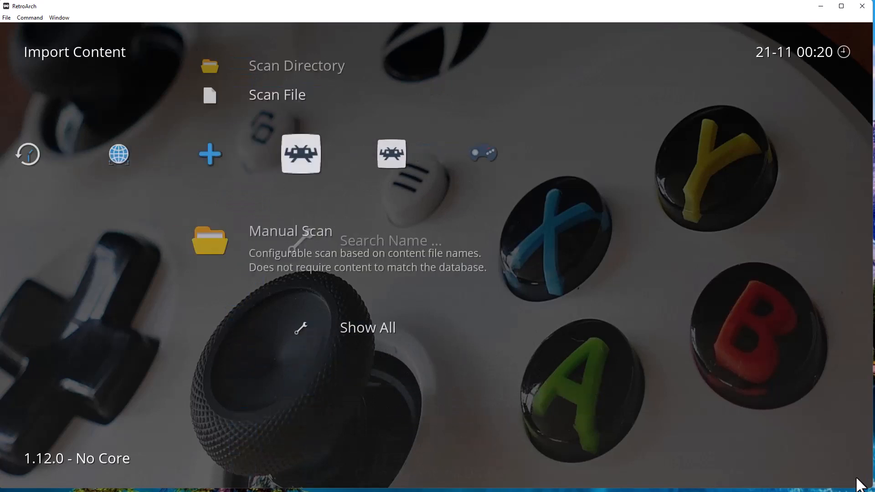
key(Return)
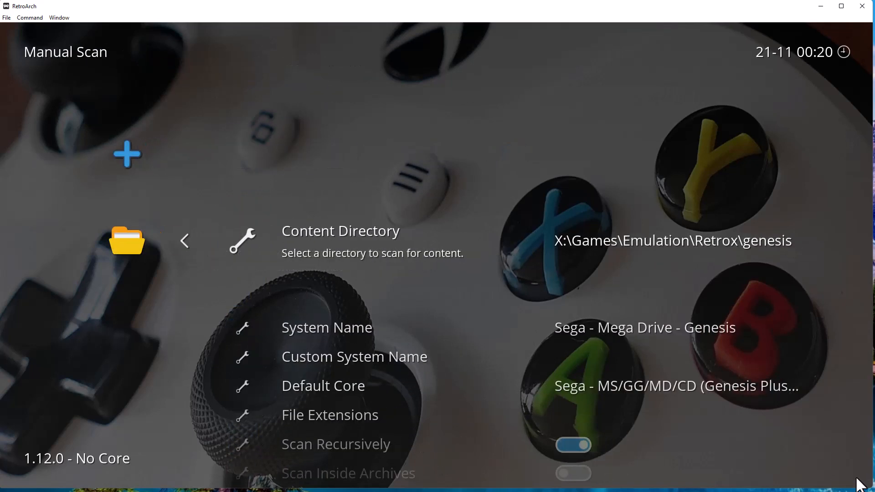
key(Down)
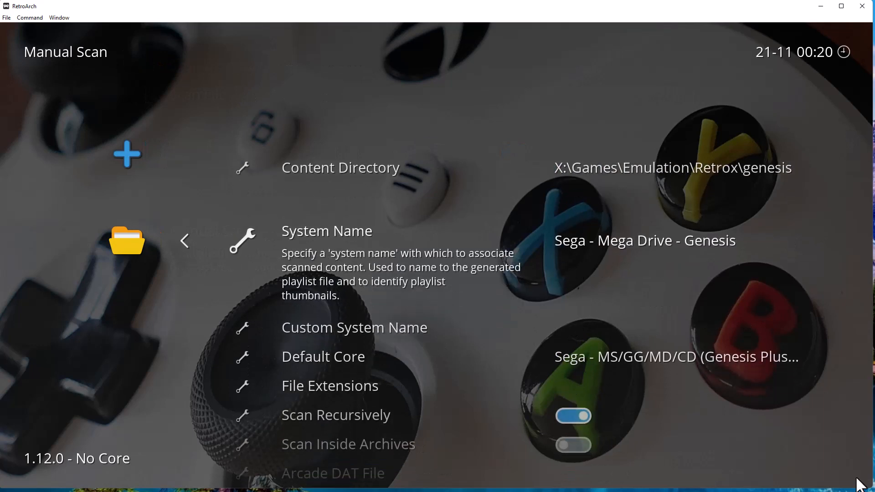
key(Down)
key(Down)
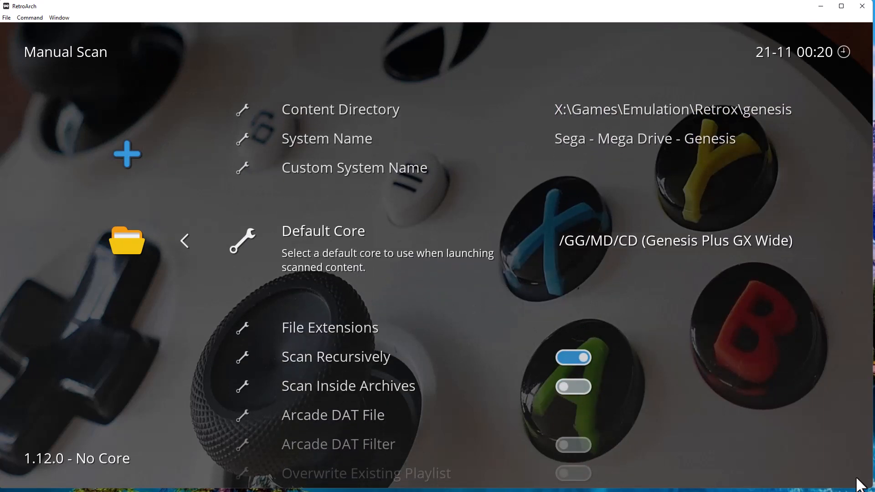
key(Down)
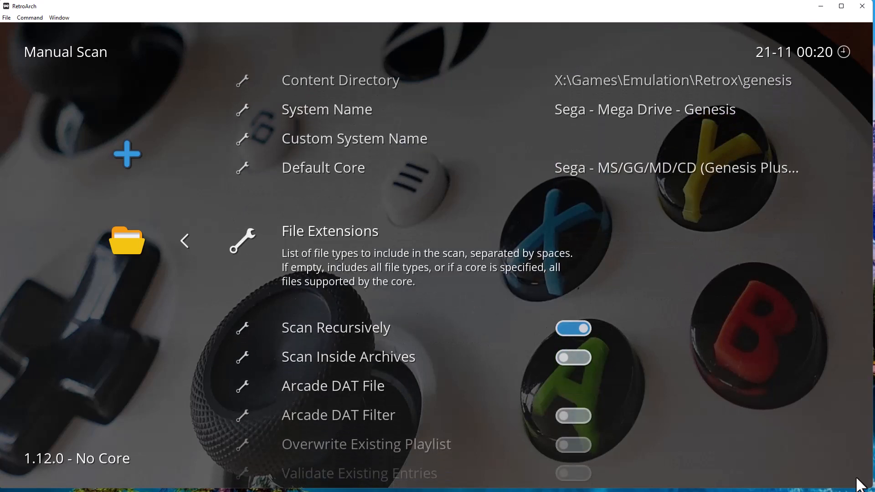
key(Up)
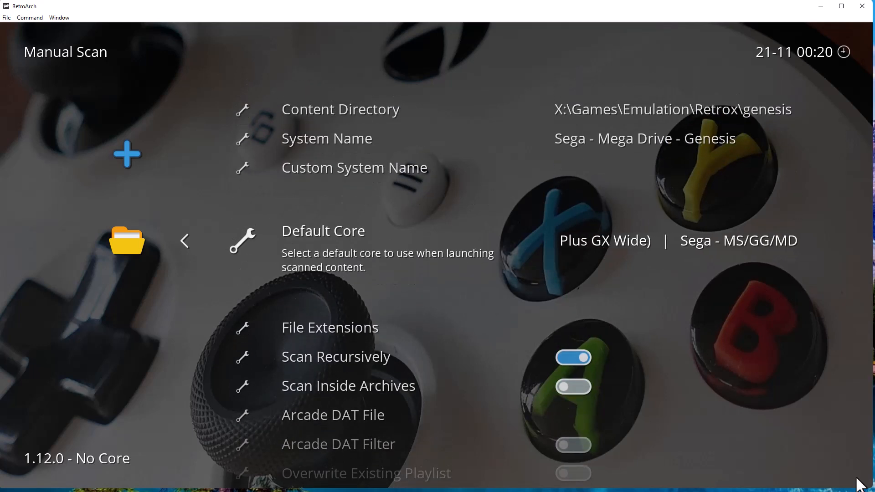
key(Left)
key(BackSpace)
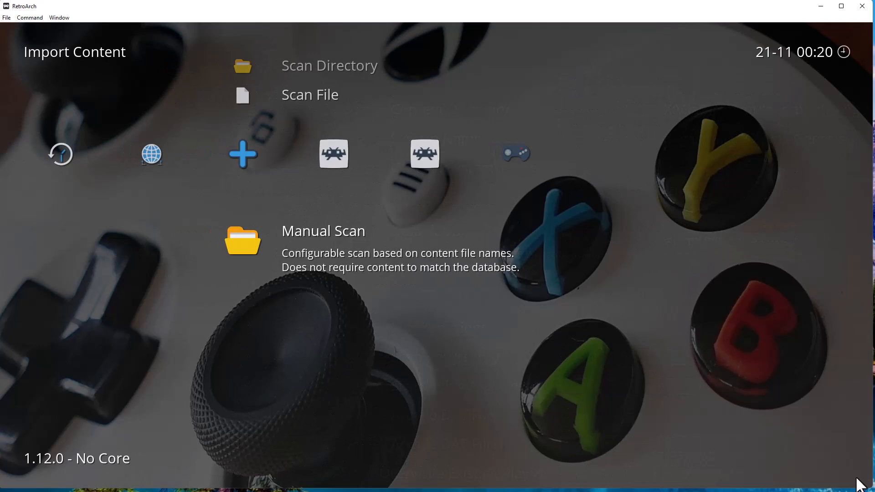
key(Left)
key(Left)
key(Left)
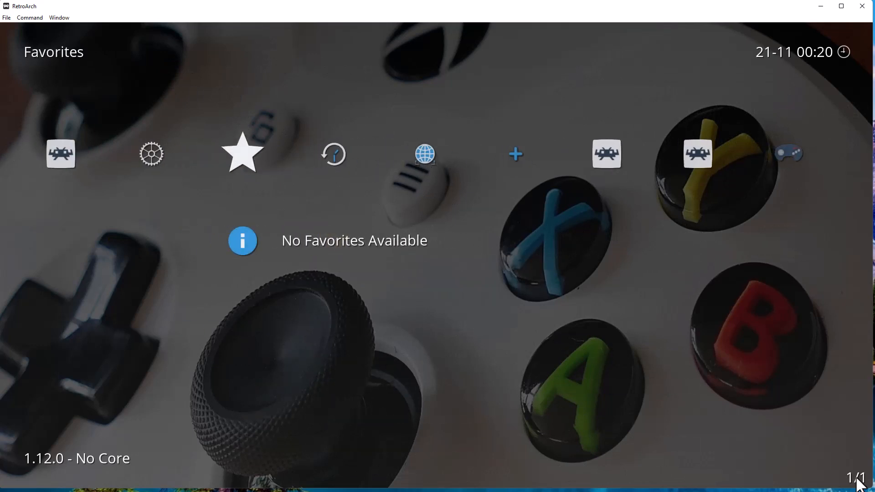
Quit RetroArch from the Main Menu and switch to the wallpapers folder window.
key(Left)
key(Left)
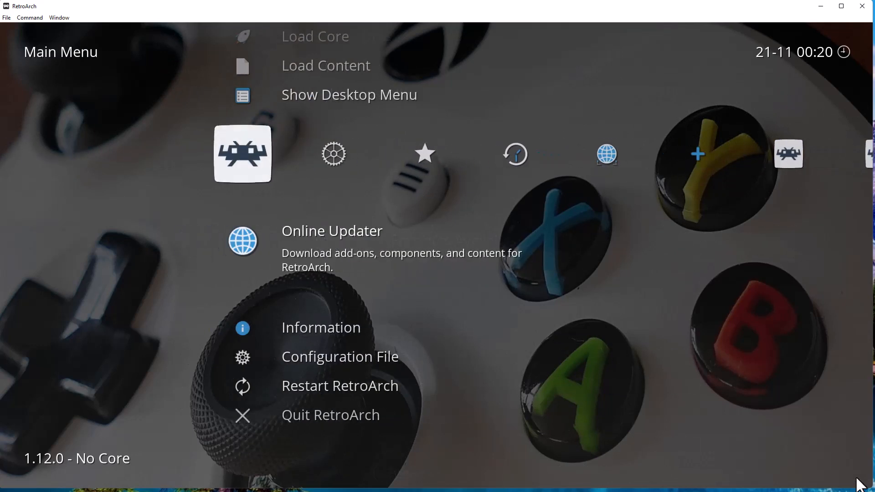
key(Right)
key(Left)
key(Down)
key(Down)
key(Down)
key(Down)
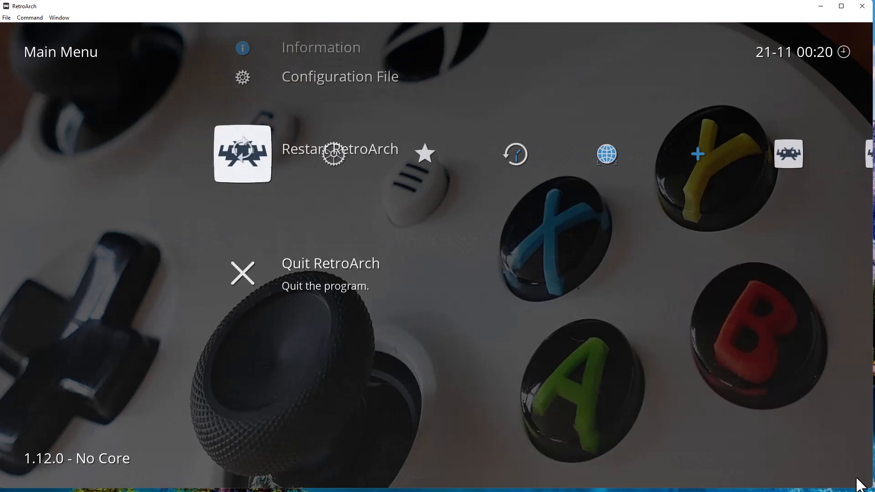
key(Return)
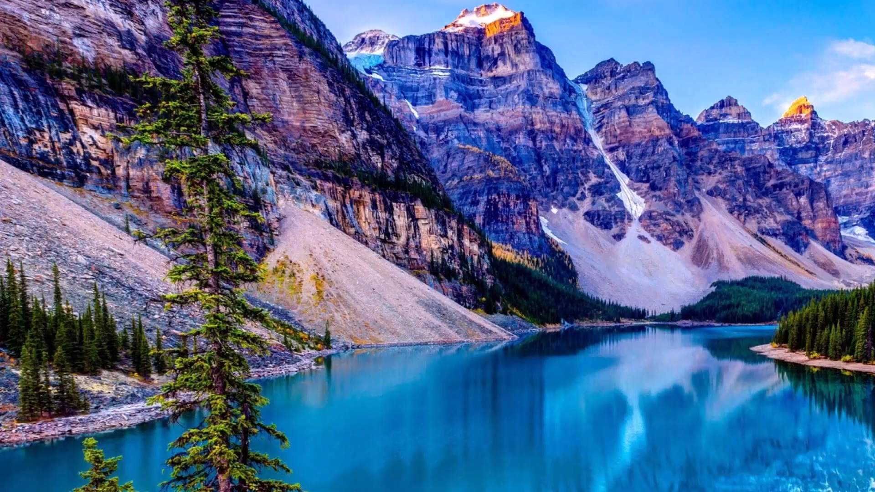
key(alt+Tab)
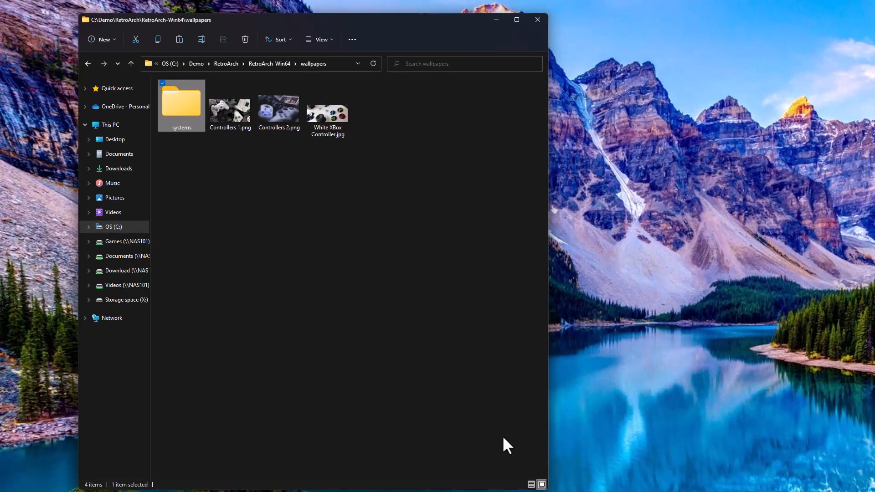
Widen Explorer, view the Sega - Mega Drive - Genesis wallpaper in systems, then return to RetroArch-Win64.
drag(556, 388, 853, 376)
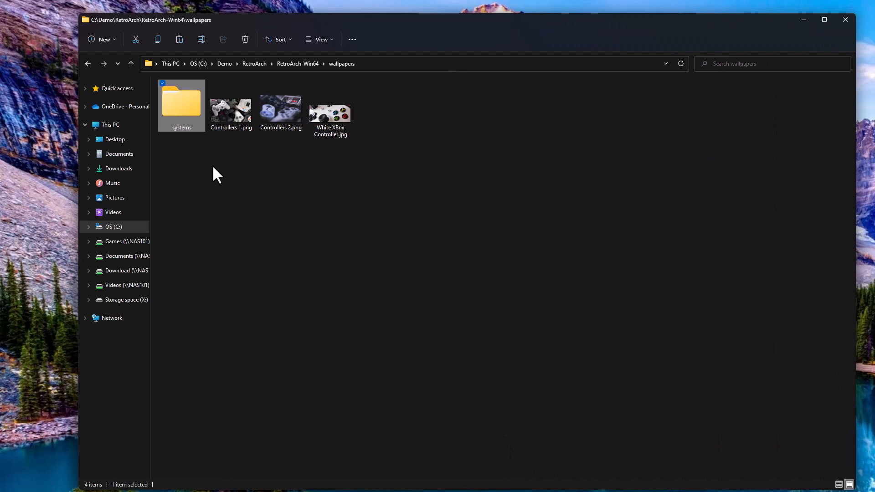
double_click(181, 114)
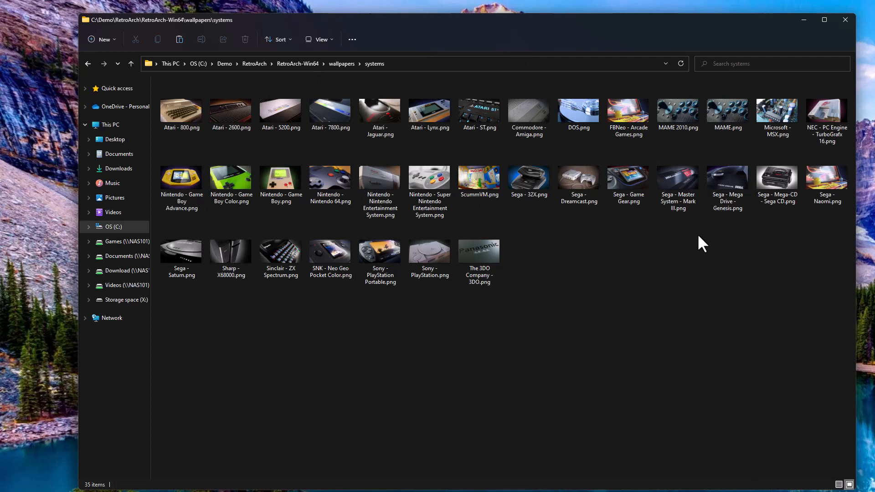
click(726, 201)
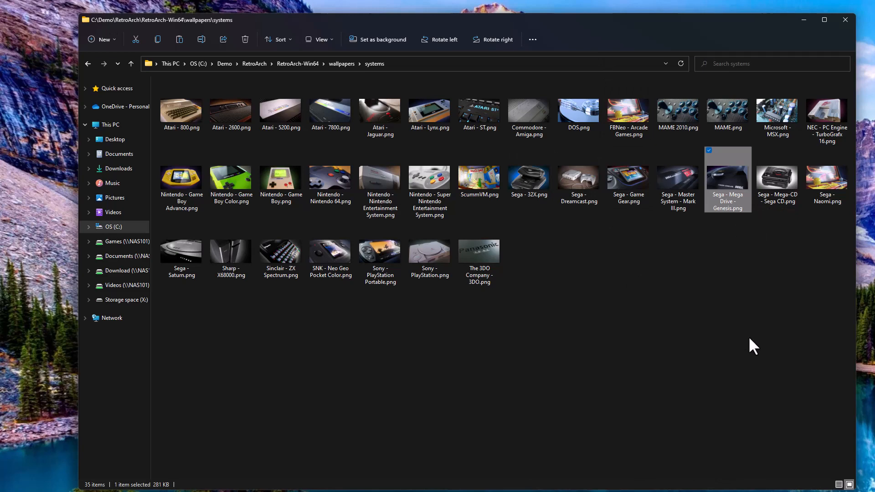
click(751, 269)
click(337, 63)
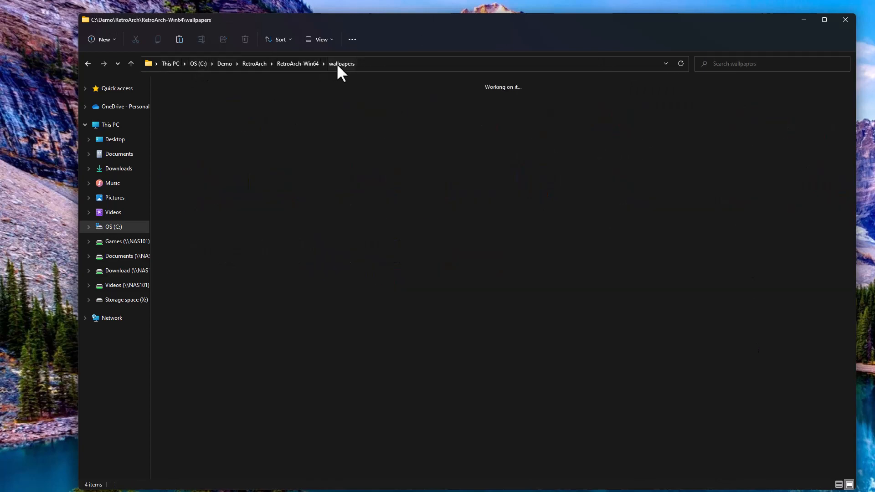
click(312, 64)
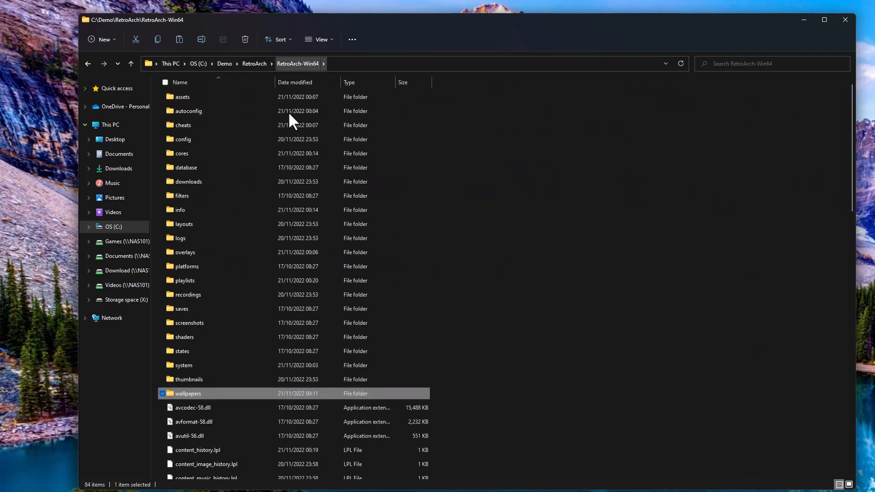
In thumbnails, create a folder named 'Sega - Mega Drive - Genesis' and open it.
double_click(227, 377)
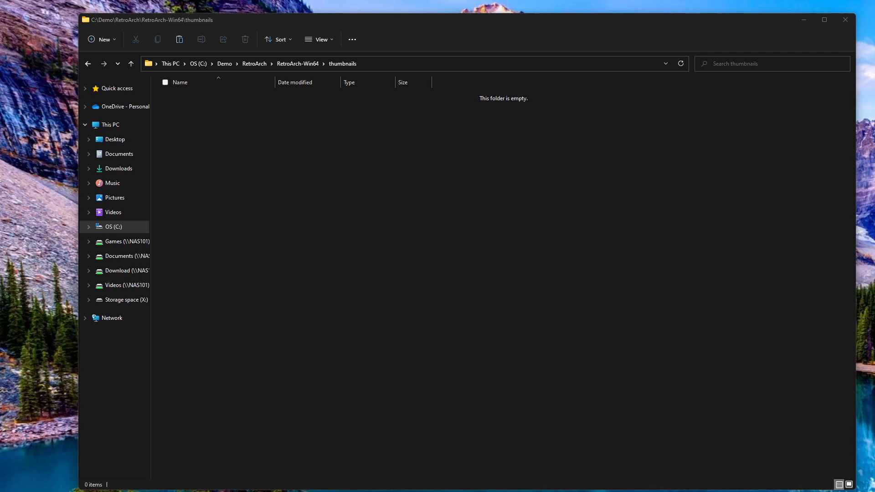
right_click(318, 202)
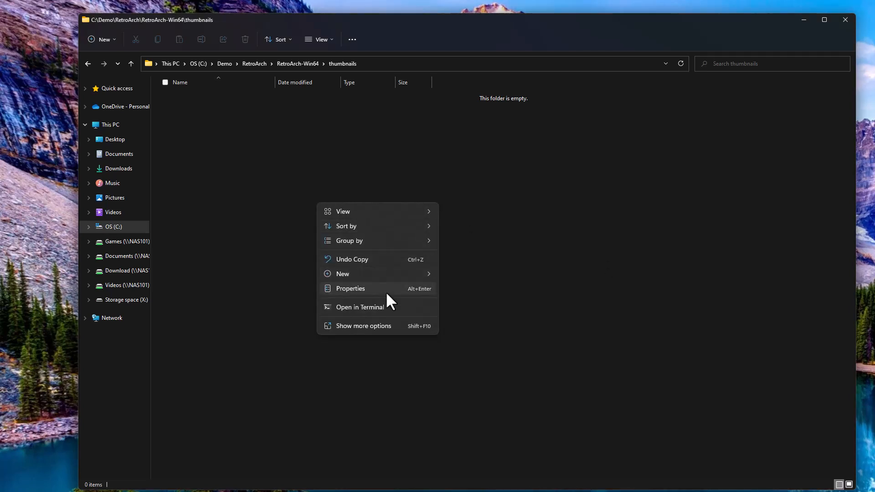
mouse_move(384, 273)
click(453, 272)
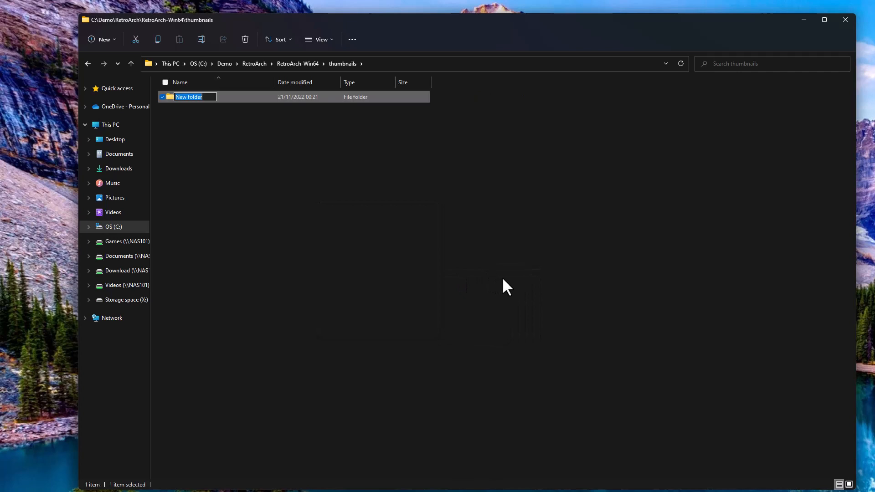
text(Sega - Mega Drive - Genesis)
click(390, 240)
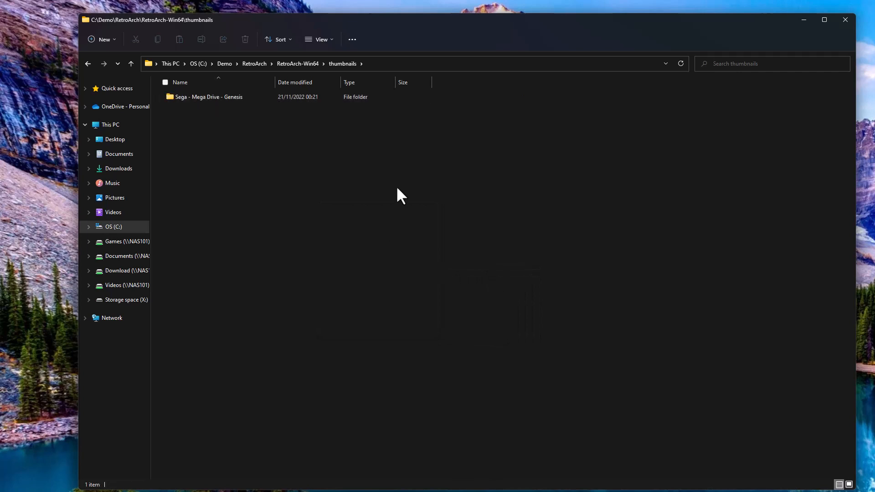
double_click(226, 96)
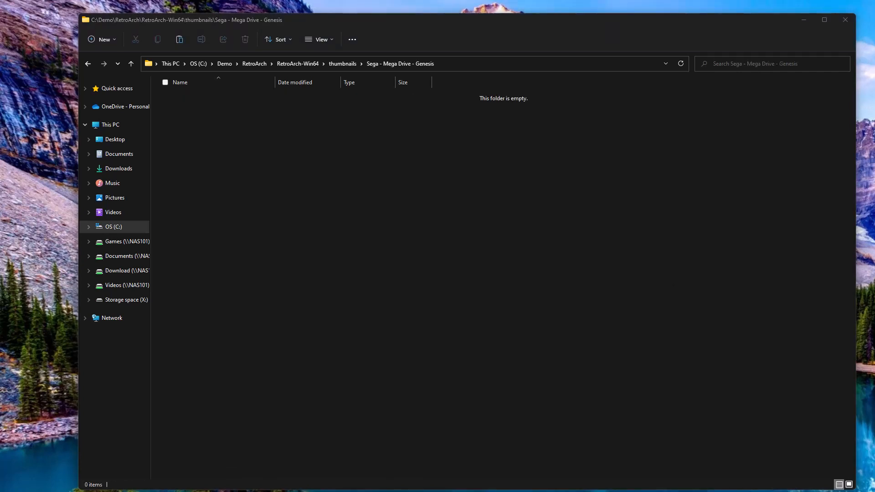
Paste the Named_Boxarts, Named_Snaps and Named_Titles folders into the empty Sega - Mega Drive - Genesis folder.
right_click(393, 219)
click(403, 229)
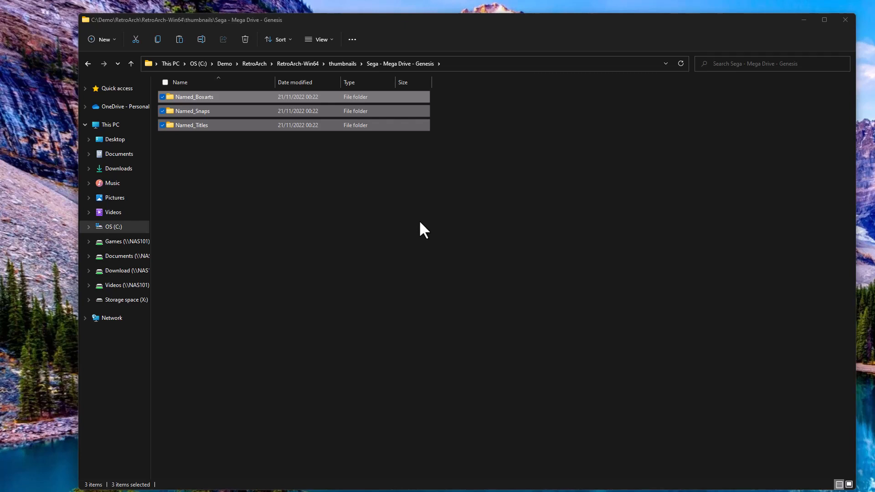
Inspect Named_Boxarts, selecting the Block Out, Bubble and Squeak and Aladdin box art.
double_click(200, 94)
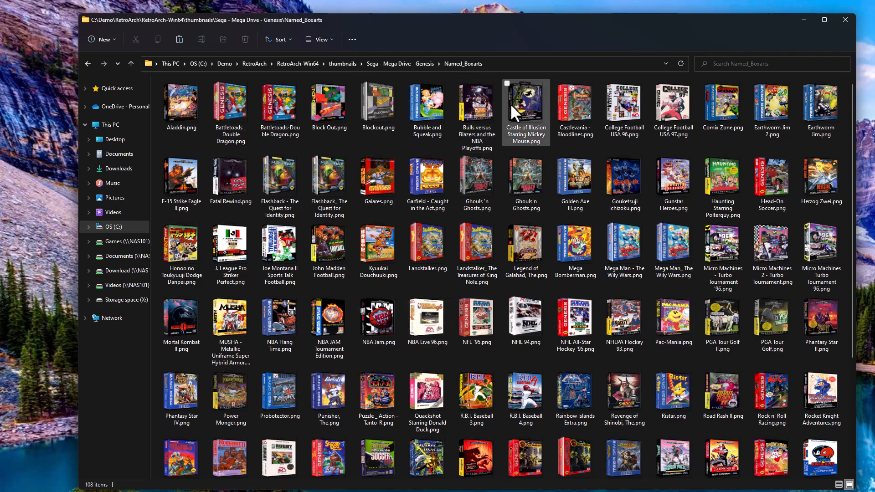
scroll(485, 333, down, 4)
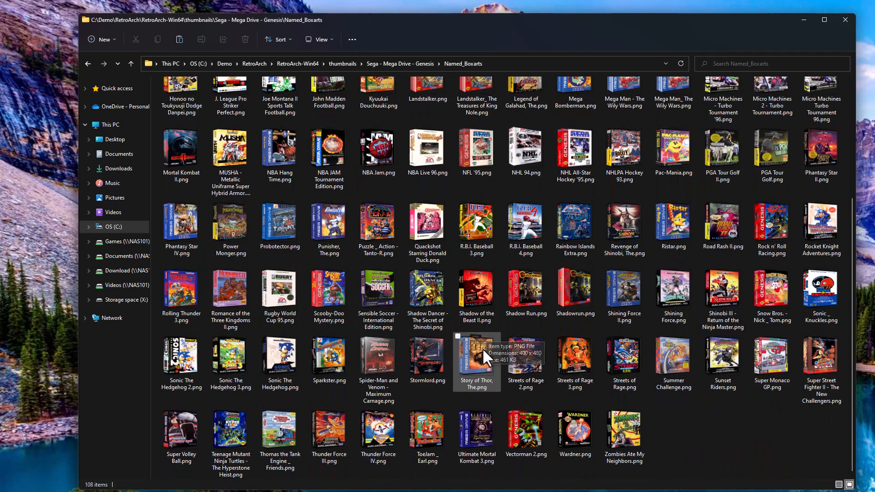
scroll(483, 346, up, 4)
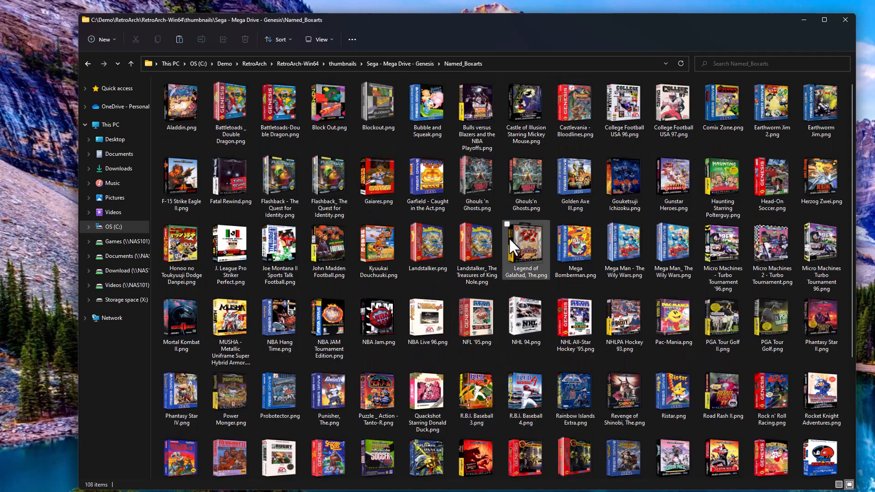
click(335, 114)
click(420, 116)
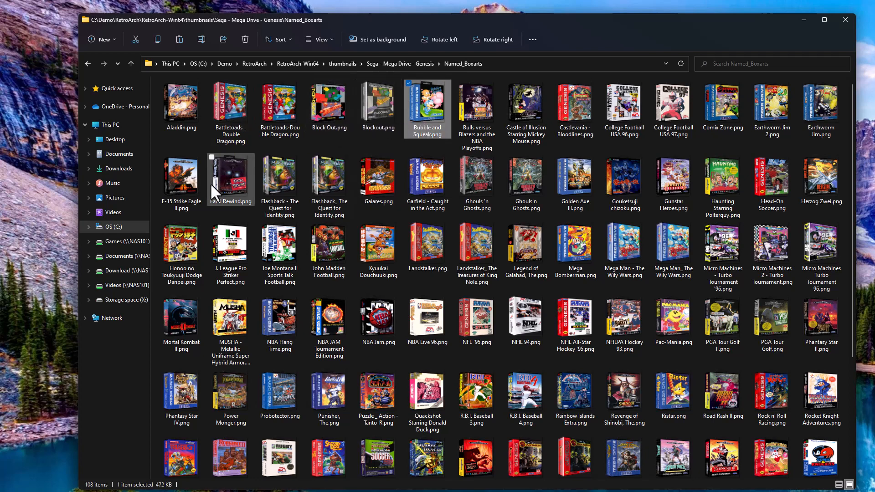
click(178, 120)
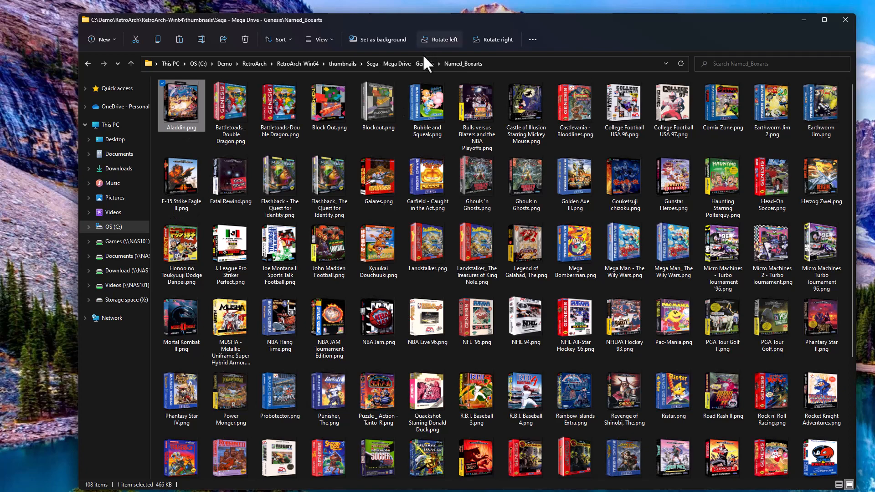
Check the Aladdin snapshot in Named_Snaps, then view the 108 images in Named_Titles.
click(408, 64)
double_click(219, 111)
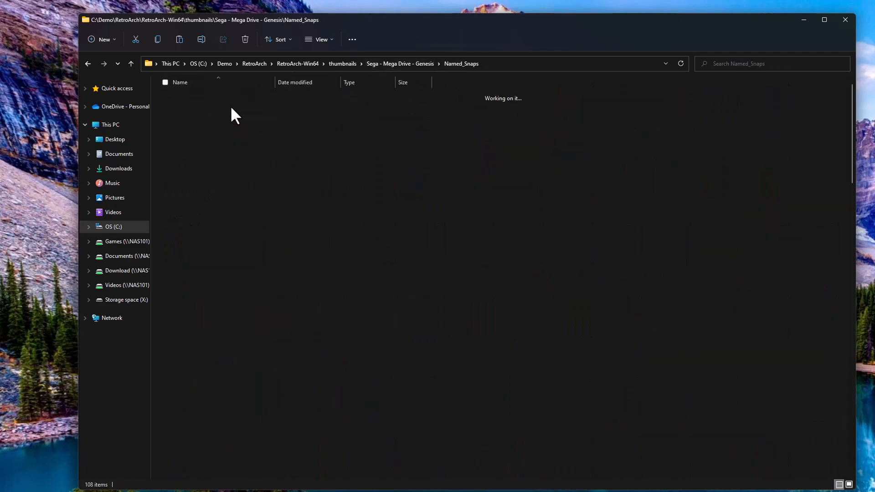
click(189, 118)
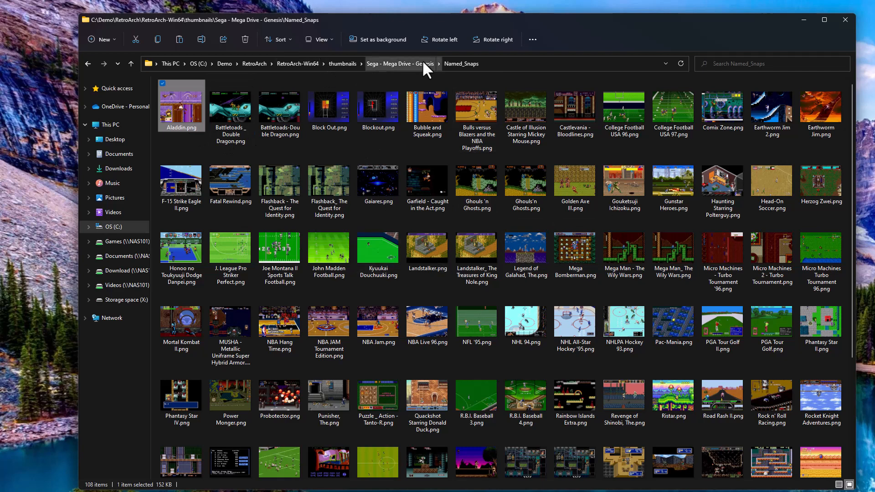
click(424, 64)
double_click(188, 126)
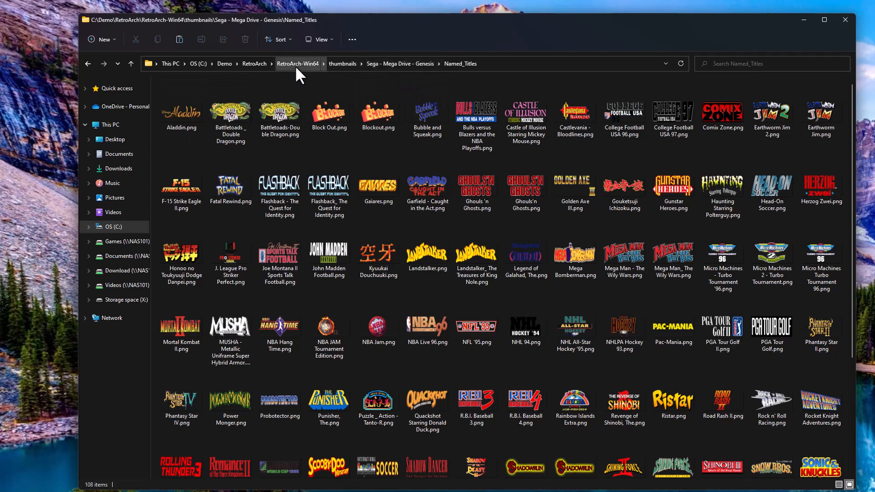
Open the Games folder on the Storage space (X:) drive via This PC.
click(171, 64)
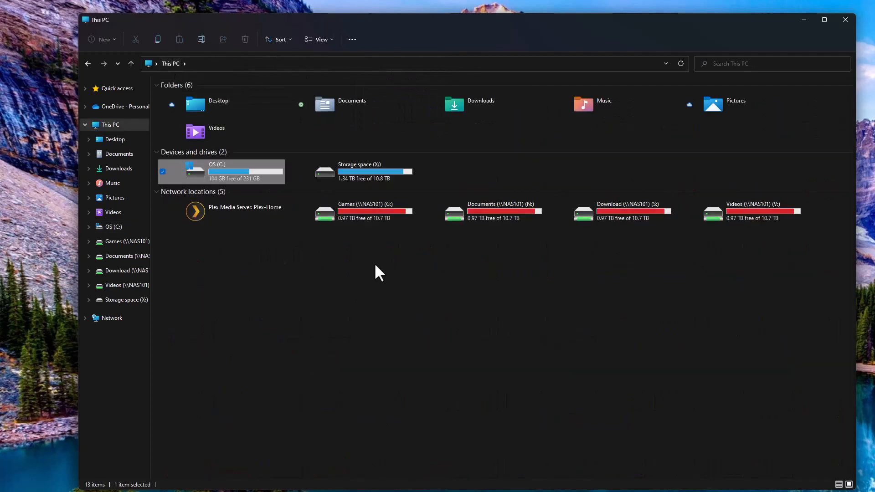
double_click(386, 181)
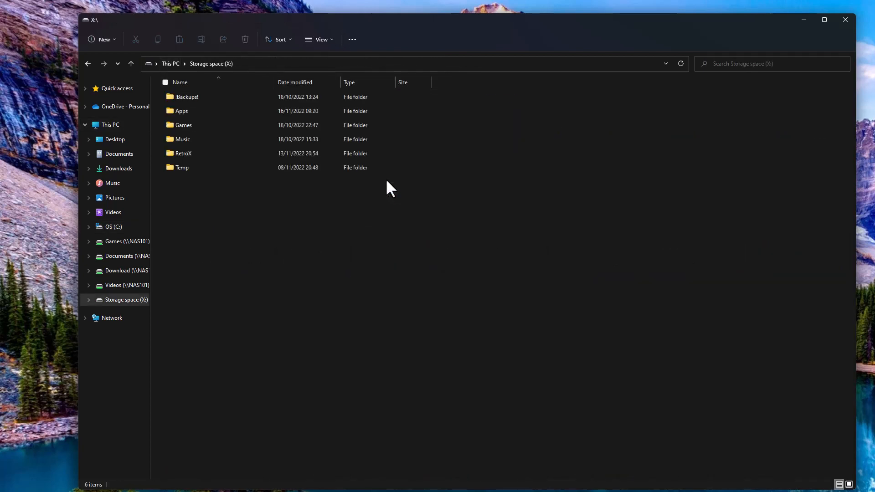
double_click(187, 124)
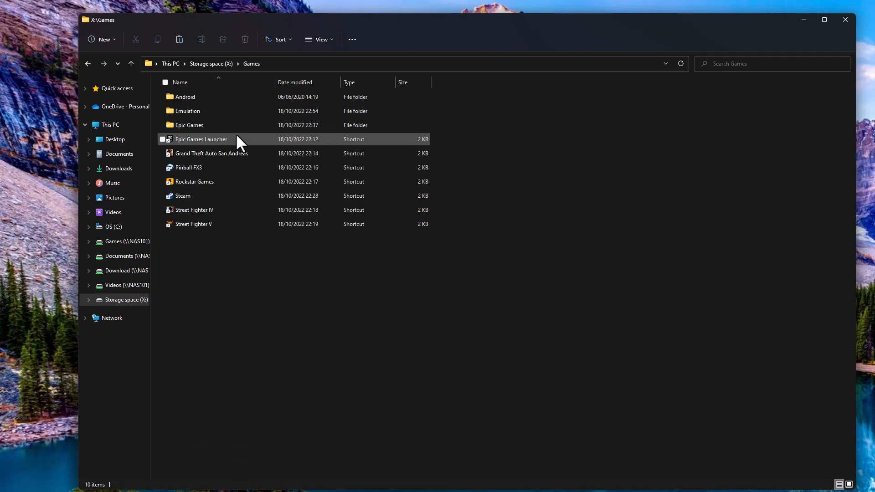
Browse into X:\Games\Emulation\Retrox\genesis and select the Aladdin.md ROM among 100 .md files.
double_click(203, 112)
click(192, 140)
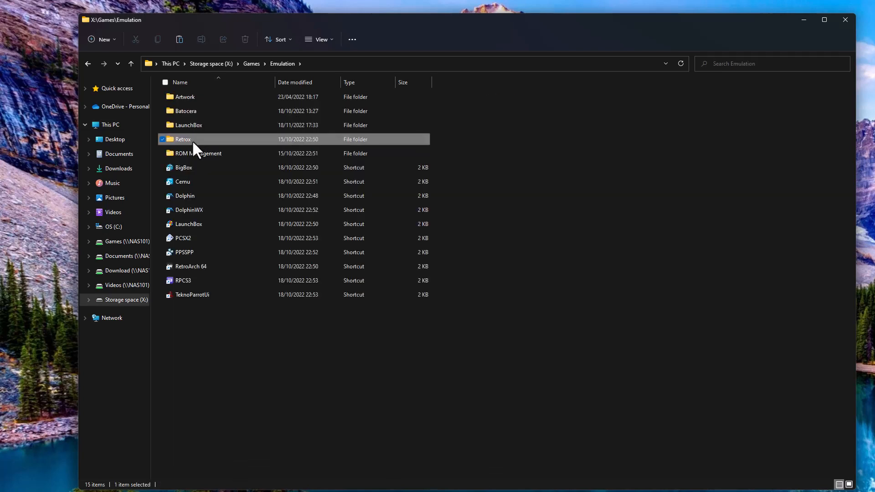
double_click(192, 140)
double_click(188, 377)
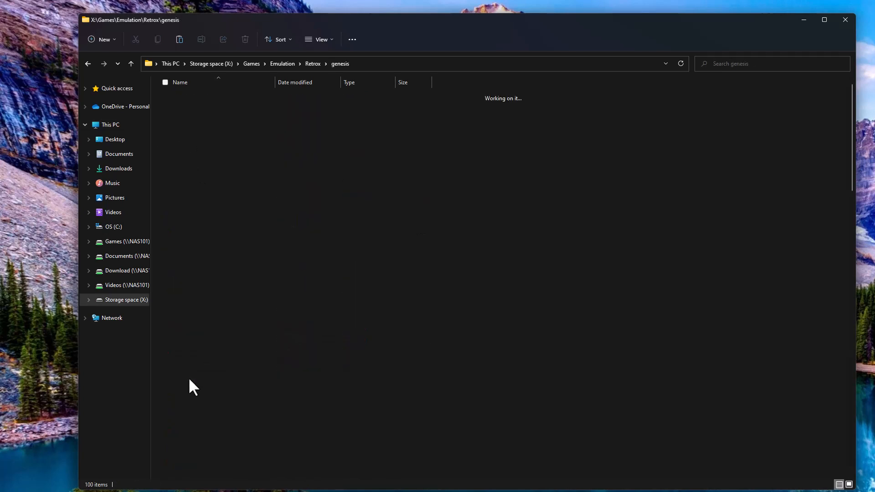
click(220, 99)
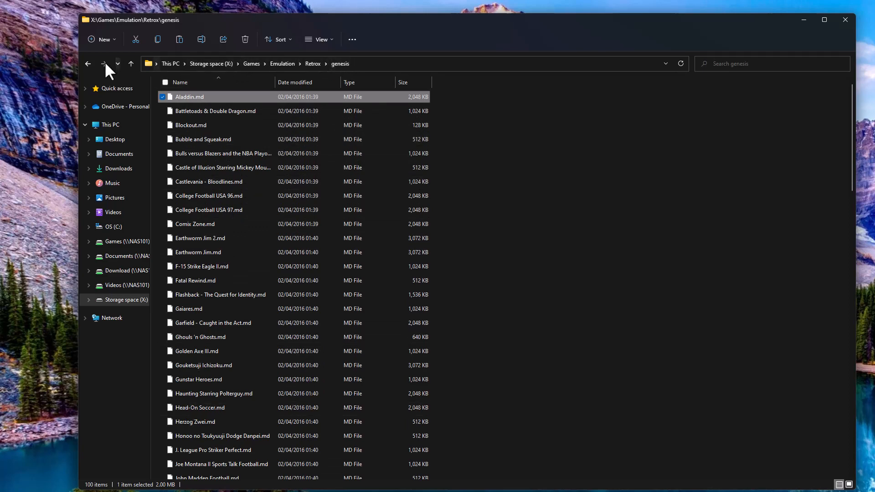
Step back to Named_Titles, then return to the RetroArch-Win64 folder and scroll its items.
click(87, 63)
click(87, 64)
click(87, 64)
click(87, 64)
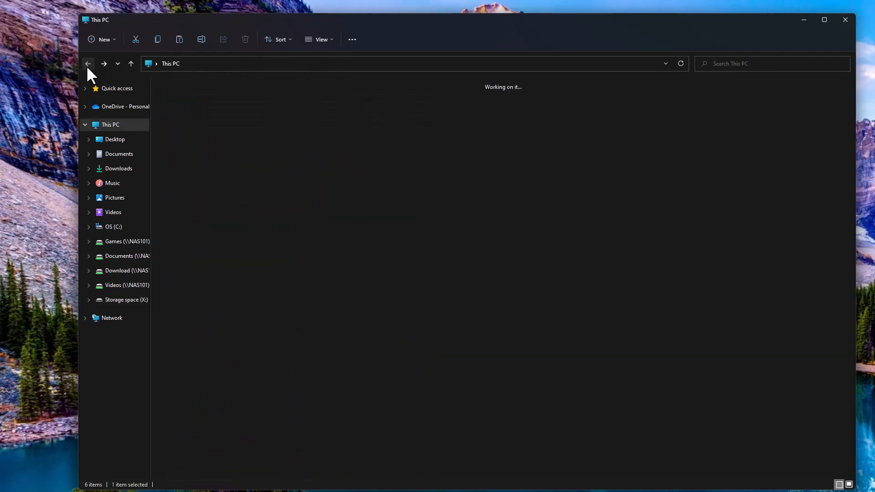
click(87, 64)
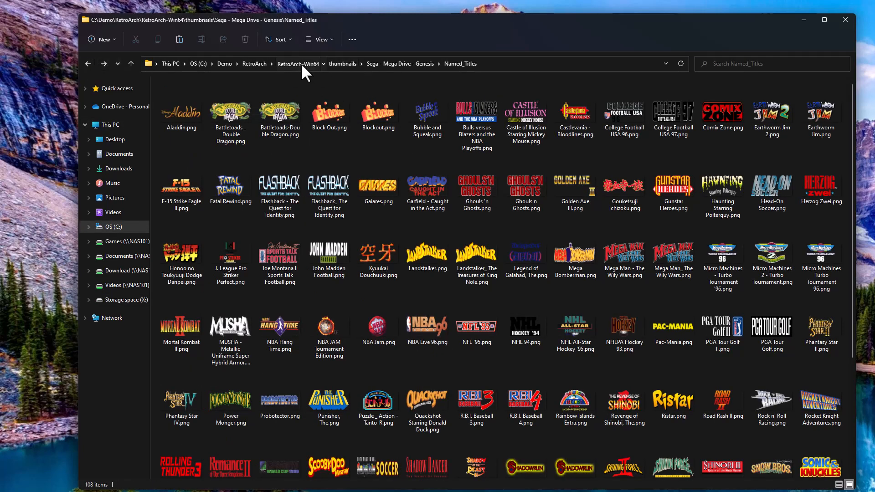
click(300, 63)
scroll(240, 293, down, 10)
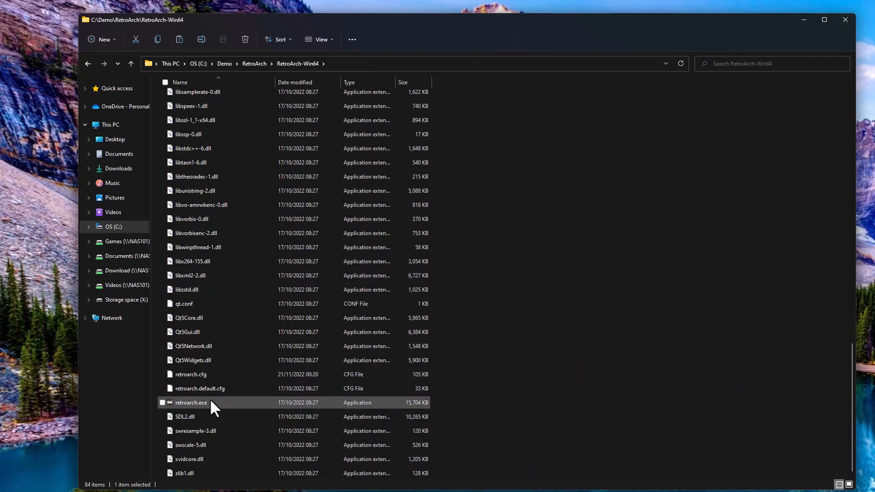
Launch retroarch.exe and resize its window to nearly fill the screen.
double_click(209, 401)
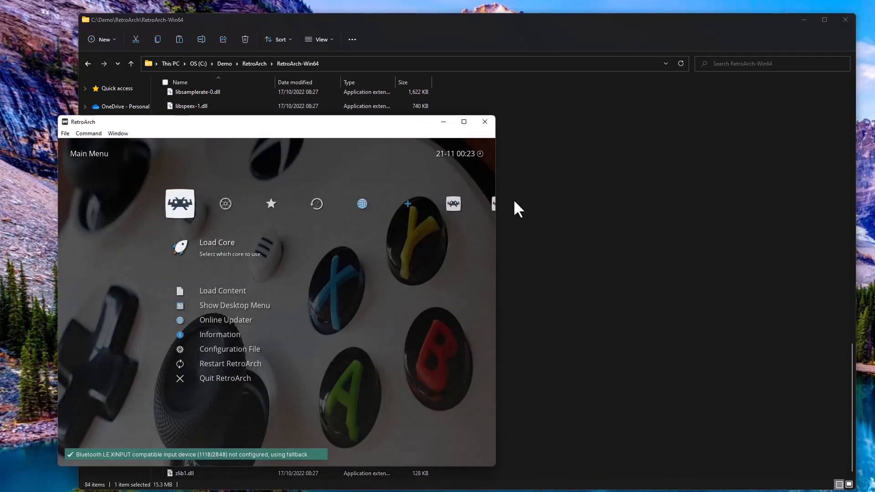
drag(368, 125, 309, 10)
drag(437, 352, 866, 486)
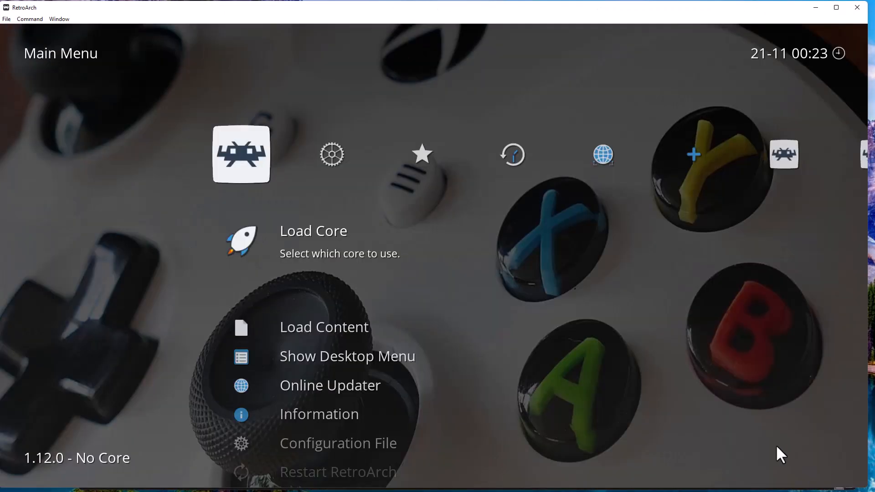
Browse the Genesis playlist's box art from Blockout to Fatal Rewind, then back to Castlevania - Bloodlines.
key(Right)
key(Right)
key(Right)
key(Right)
key(Right)
key(Right)
key(Right)
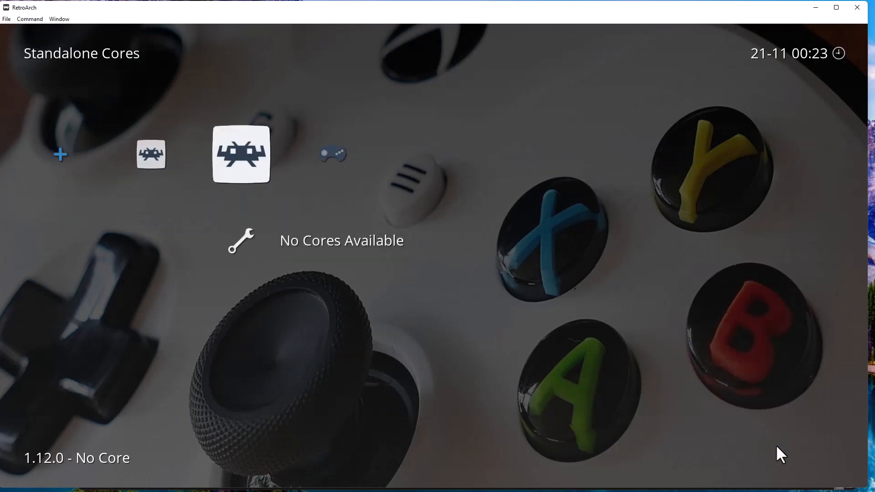
key(Right)
key(Down)
key(Down)
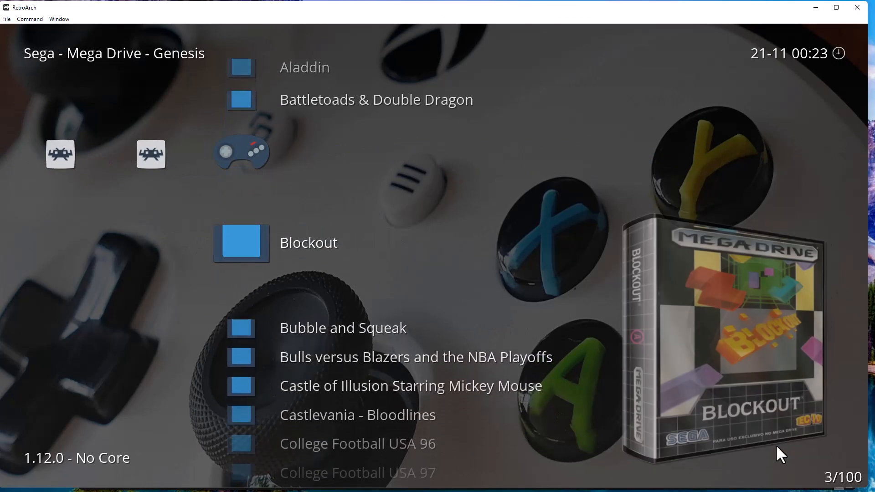
key(Down)
key(Down)
key(Down)
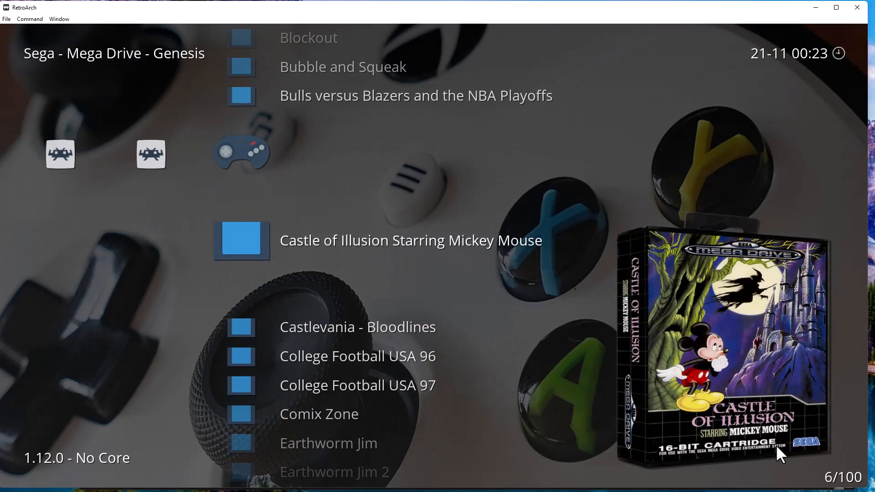
key(Down)
key(Down)
key(Down)
key(Down)
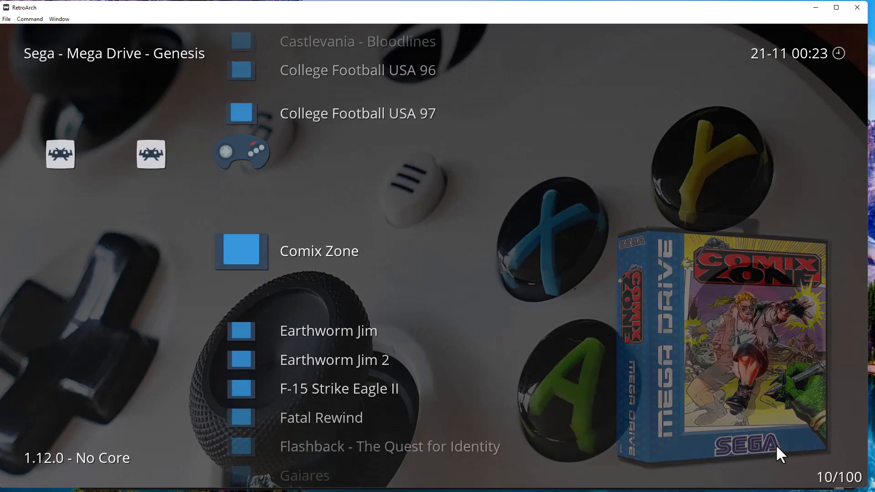
key(Down)
key(Down)
key(Down)
key(Down)
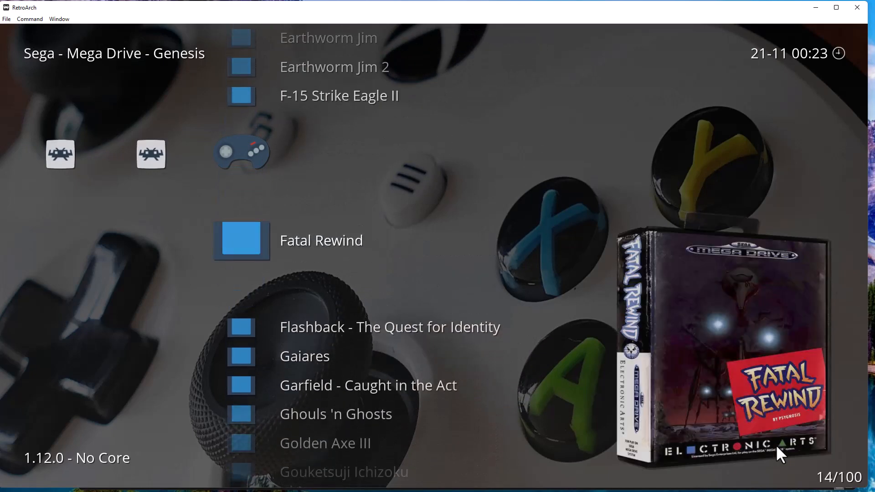
key(Up)
key(Up)
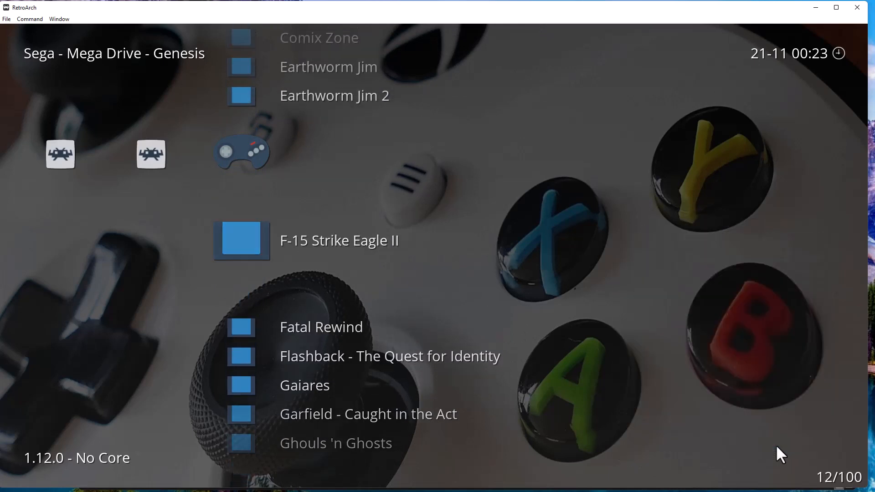
key(Up)
key(Up)
key(Up)
key(Up)
key(Up)
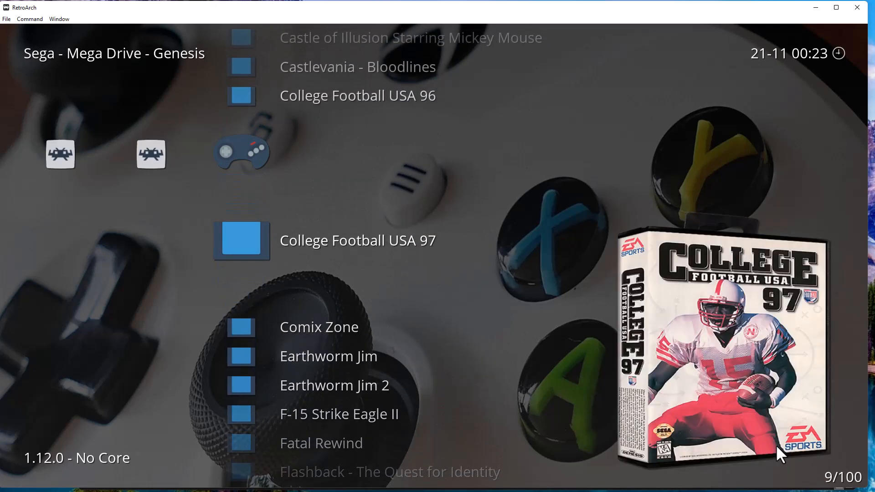
Move across the menu categories to Settings.
key(Left)
key(Left)
key(Left)
key(Left)
key(Left)
key(Left)
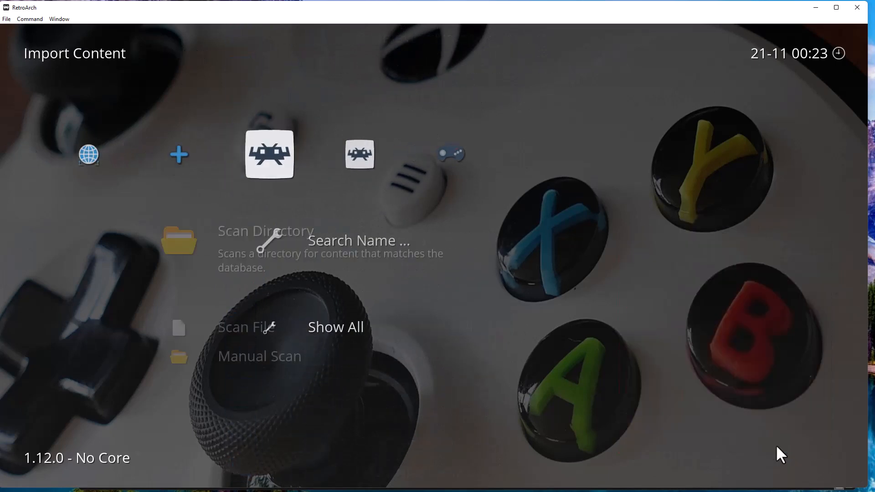
key(Left)
key(Left)
key(Left)
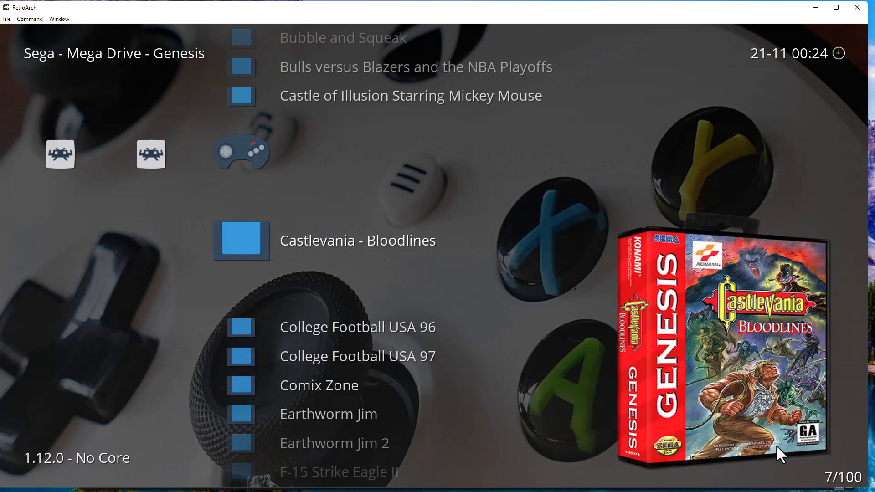
key(Right)
key(Right)
key(Right)
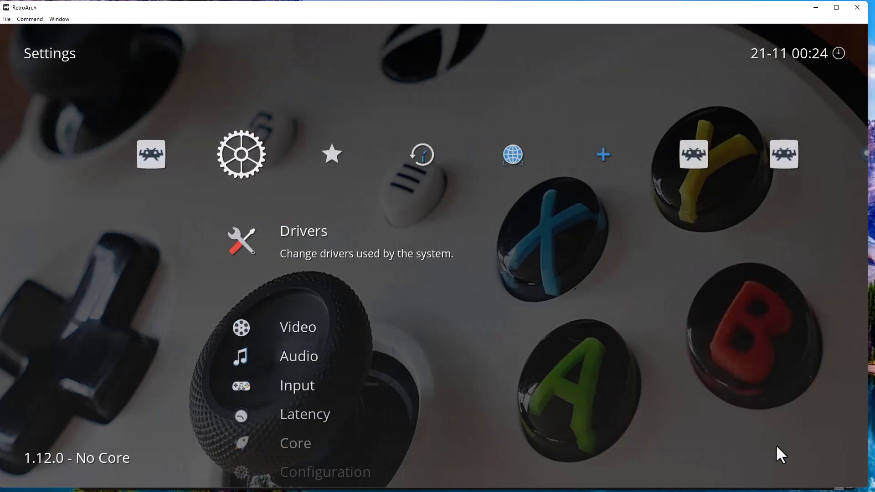
Open Settings > User Interface > Appearance and move down to the Thumbnails option.
key(Down)
key(Down)
key(Down)
key(Down)
key(Down)
key(Down)
key(Down)
key(Down)
key(Down)
key(Down)
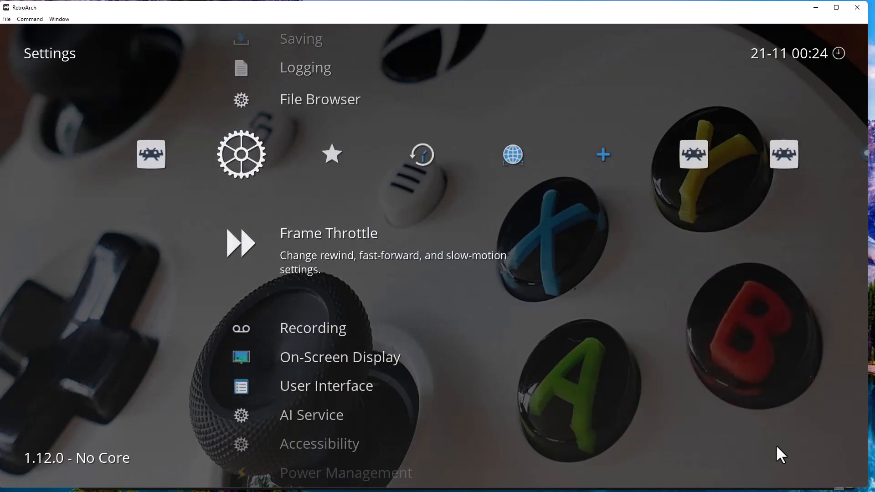
key(Down)
key(Down)
key(Down)
key(Return)
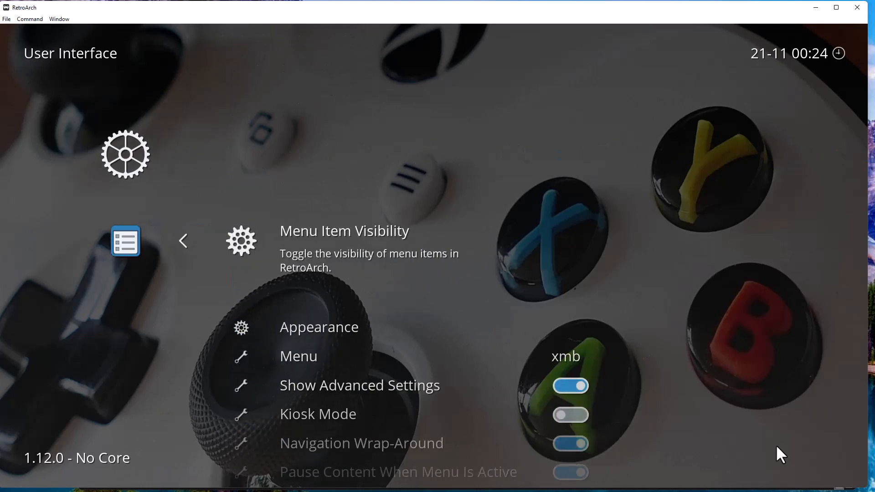
key(Down)
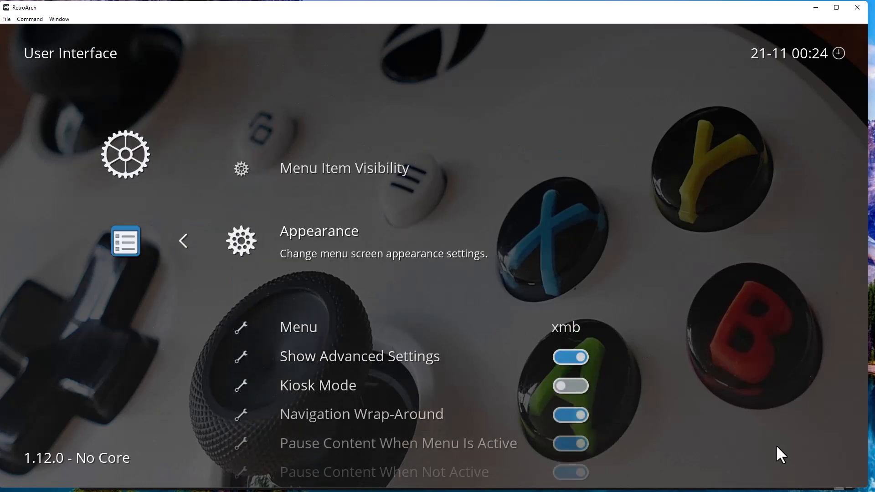
key(Return)
key(Down)
key(Down)
key(Down)
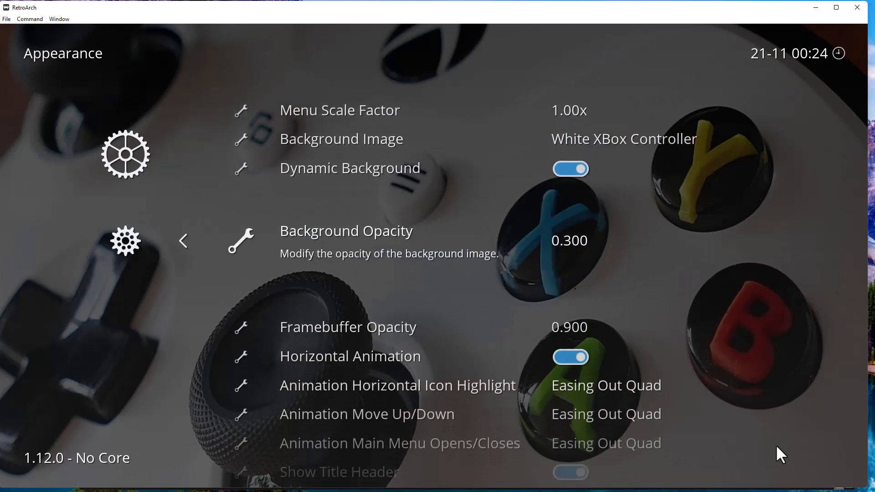
key(Up)
key(Up)
key(Up)
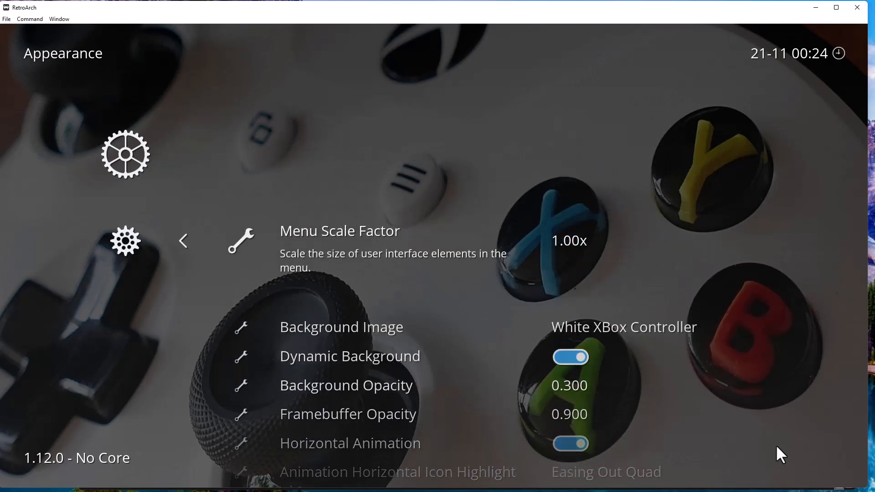
key(Down)
key(Down)
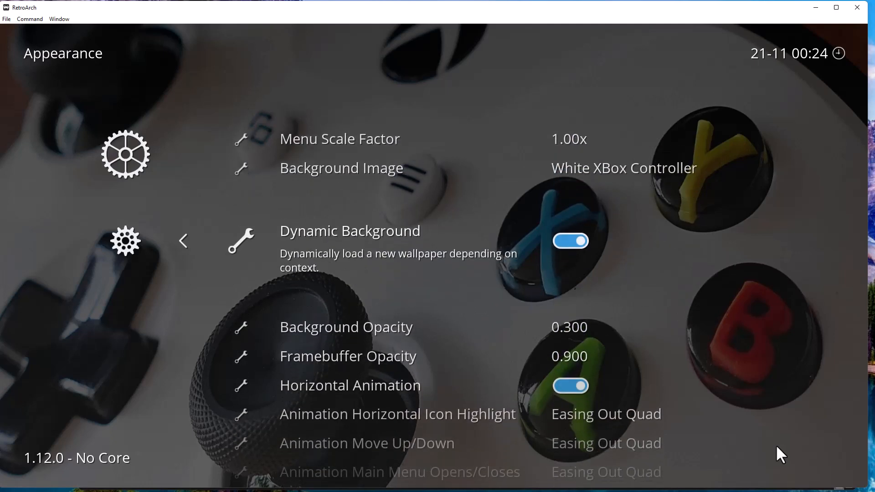
key(Down)
key(Down)
key(Down)
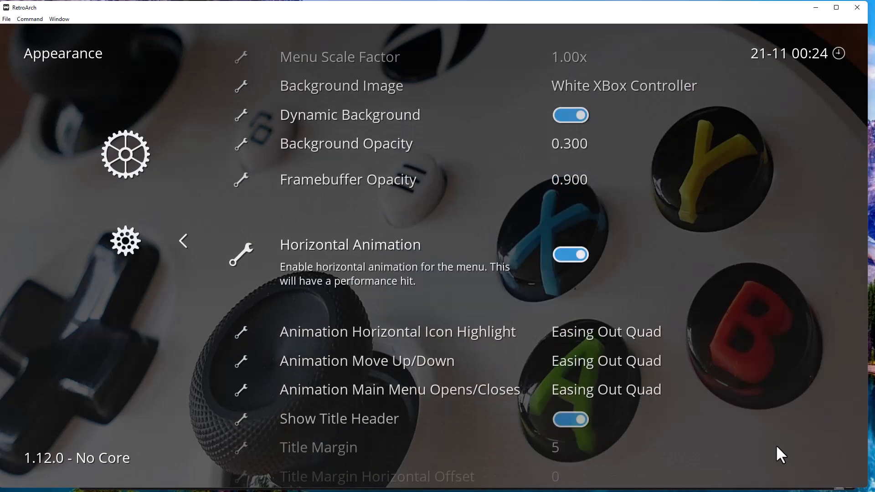
key(Down)
key(Down)
key(Down)
key(Down)
key(Down)
key(Down)
key(Down)
key(Down)
key(Down)
key(Down)
key(Down)
key(Down)
key(Down)
key(Down)
key(Down)
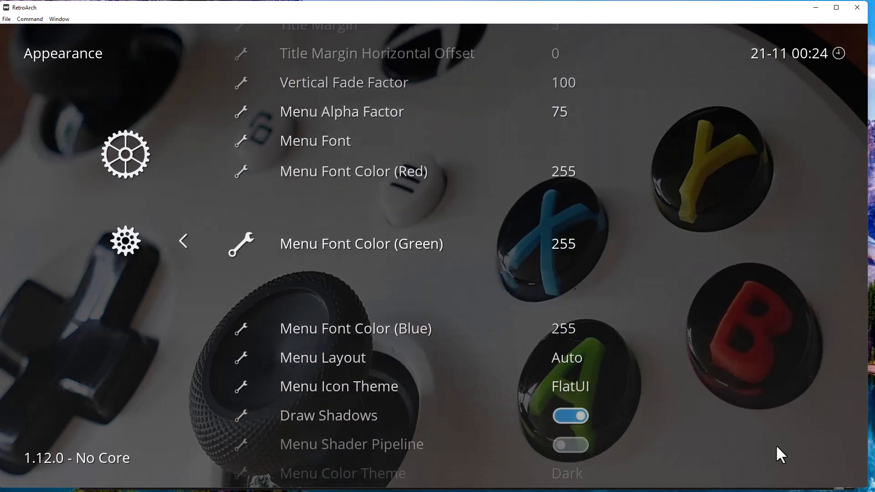
key(Down)
key(Down)
key(Down)
key(Down)
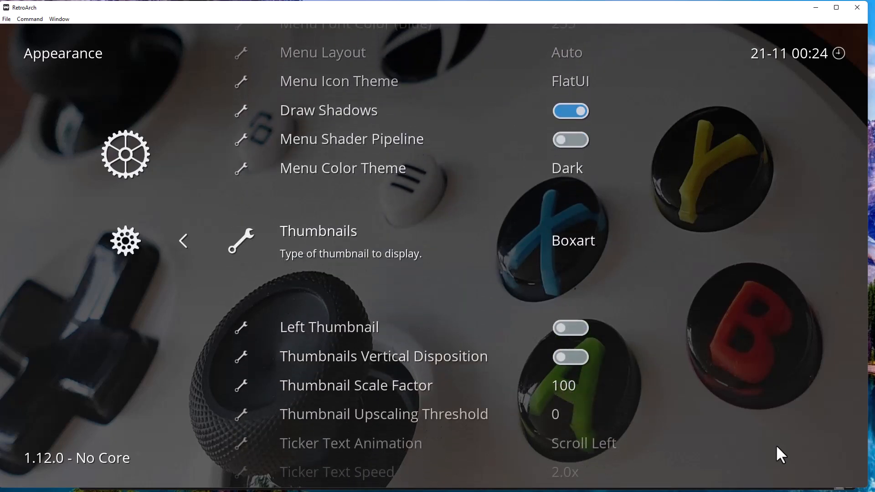
key(Down)
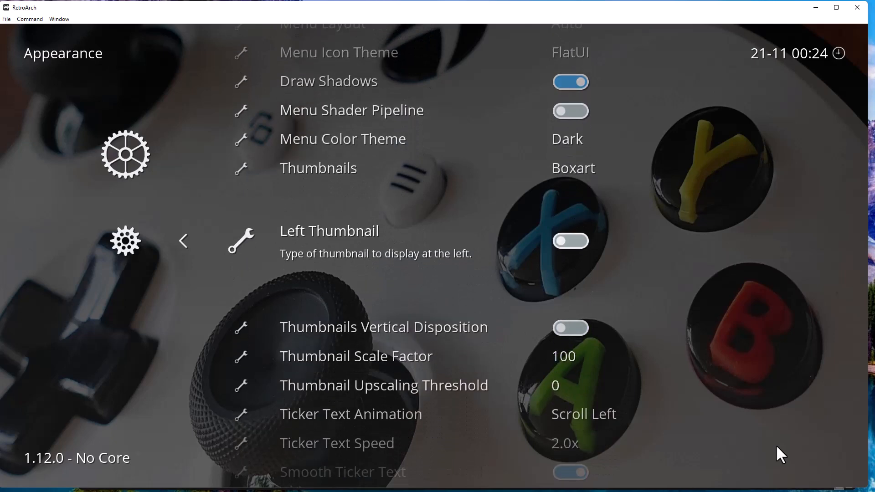
key(Up)
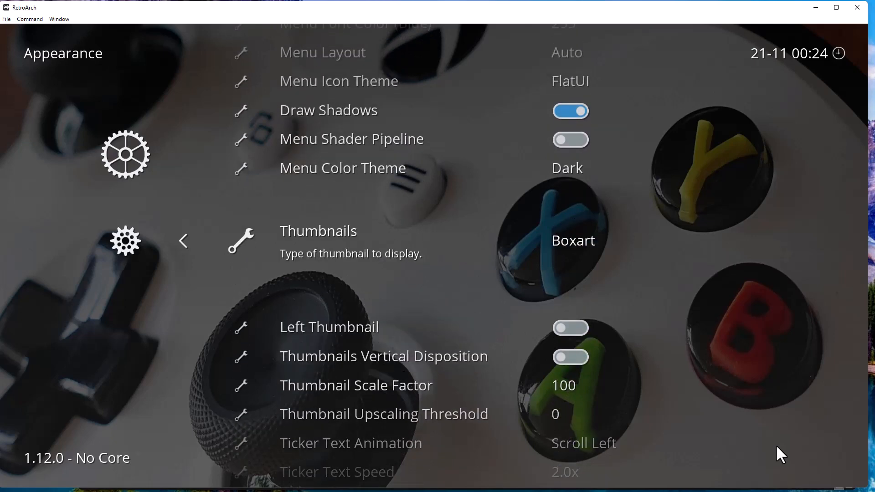
Review the OFF, Screenshot and Title Screen thumbnail types, keep Boxart, and reach Left Thumbnail.
key(Return)
key(Up)
key(Up)
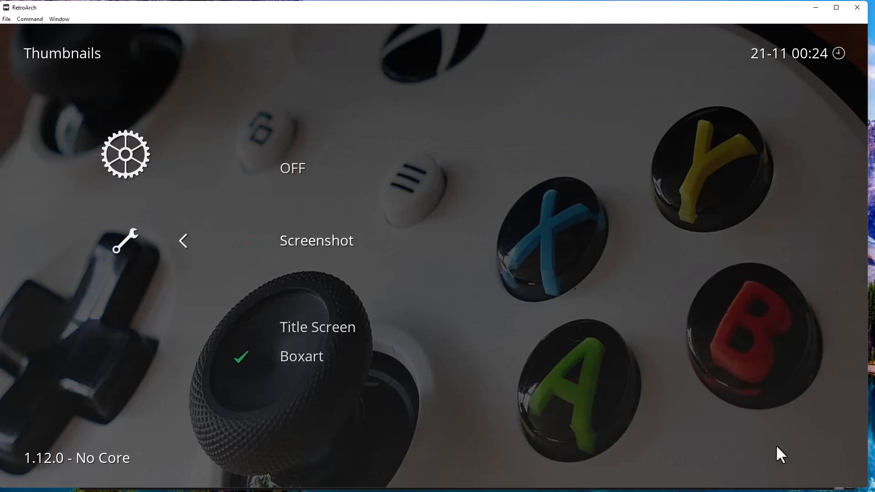
key(Down)
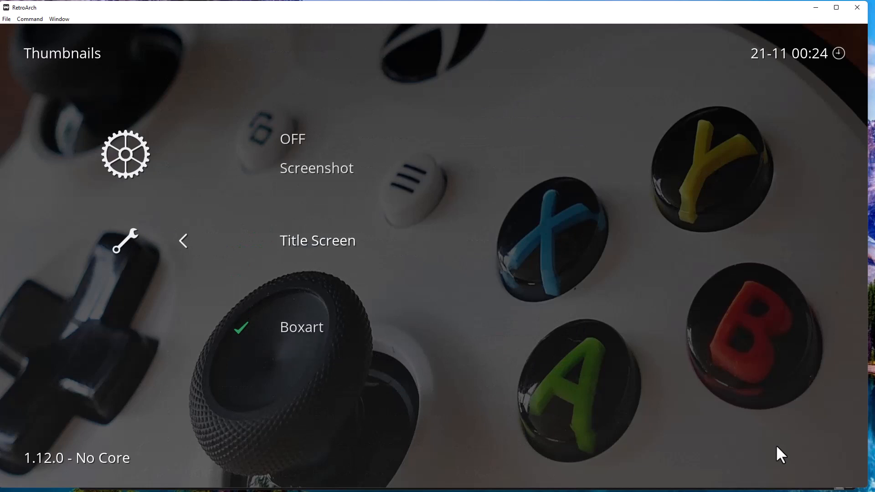
key(Up)
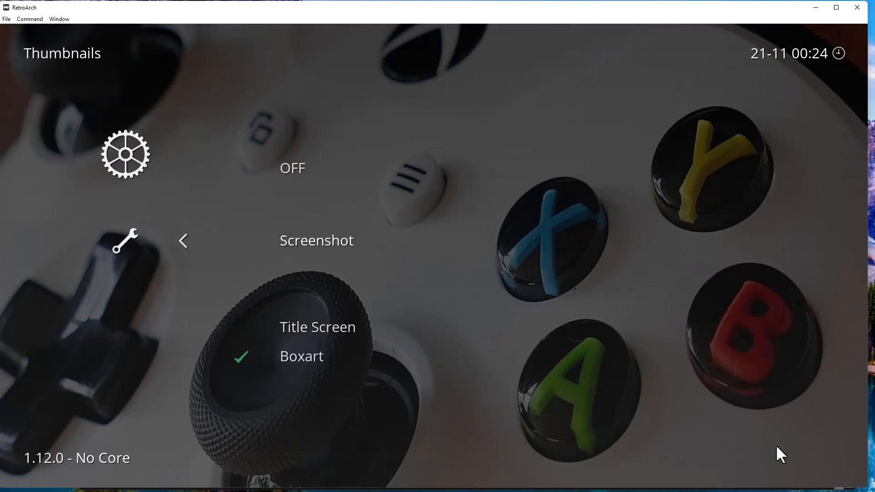
key(Up)
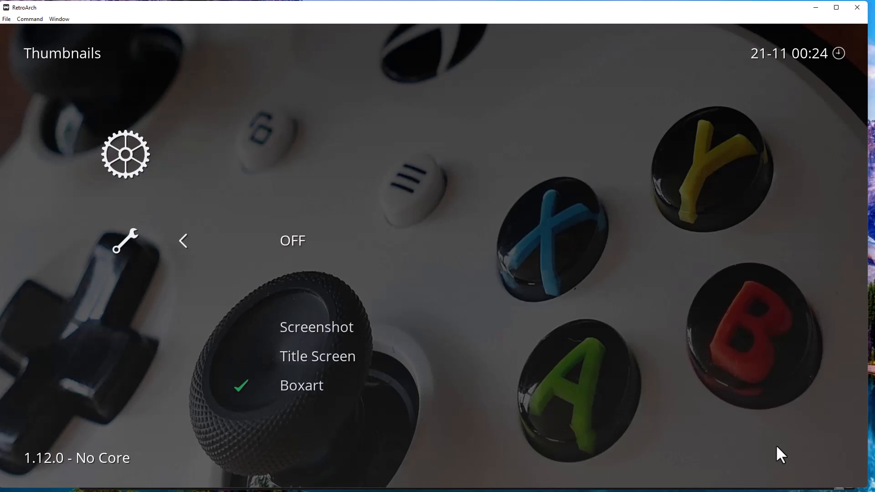
key(Down)
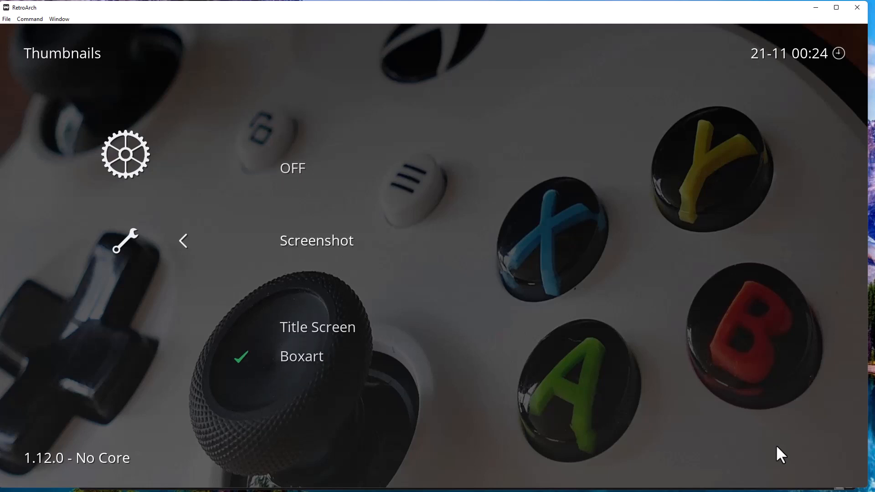
key(BackSpace)
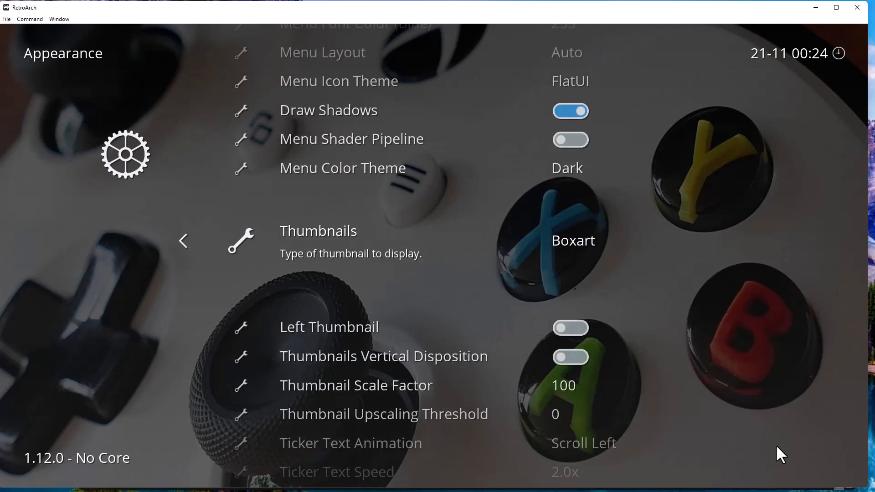
key(Down)
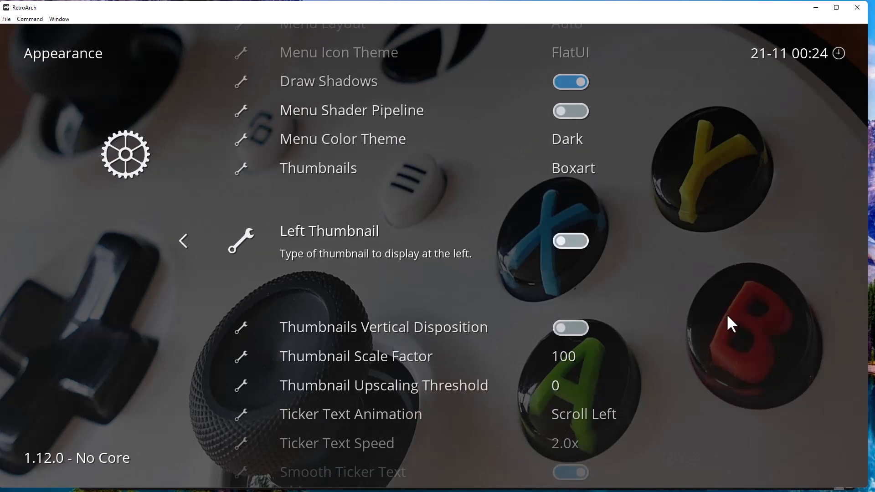
Set Left Thumbnail to Title Screen.
key(Return)
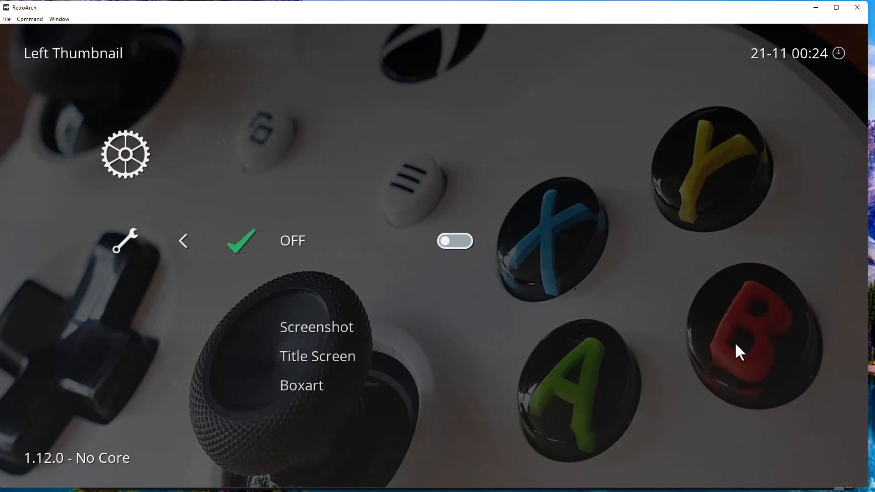
key(Down)
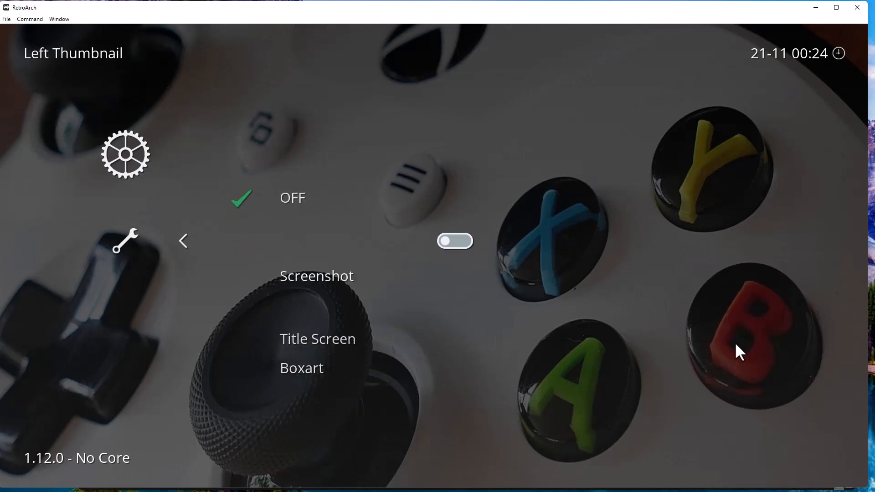
key(Down)
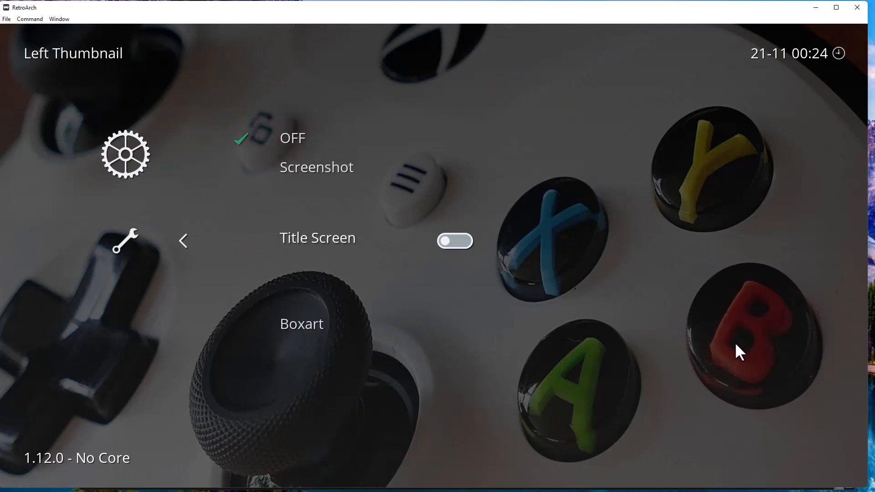
key(Return)
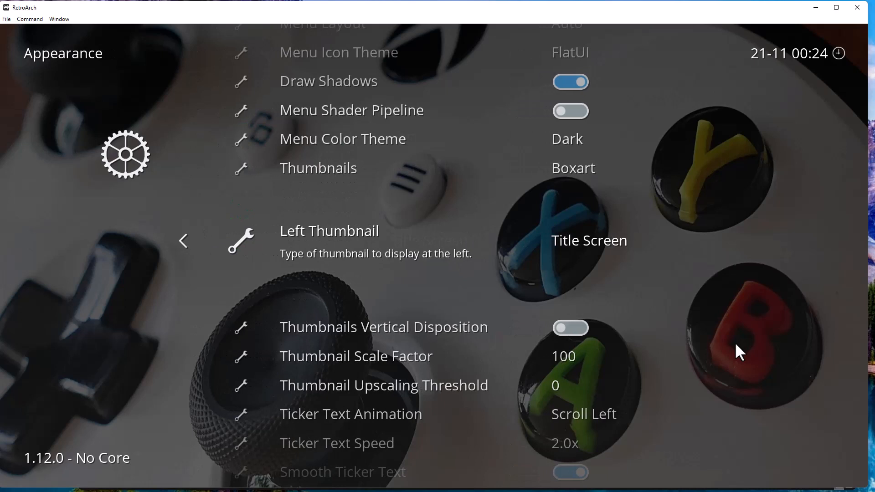
key(Down)
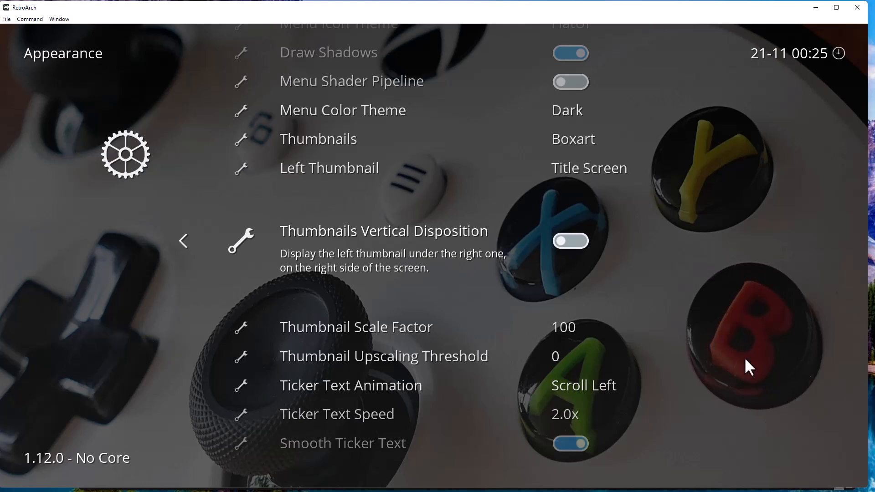
key(Down)
Preview title art beside box art in the Genesis playlist down to Fatal Rewind, then head back toward Settings.
key(BackSpace)
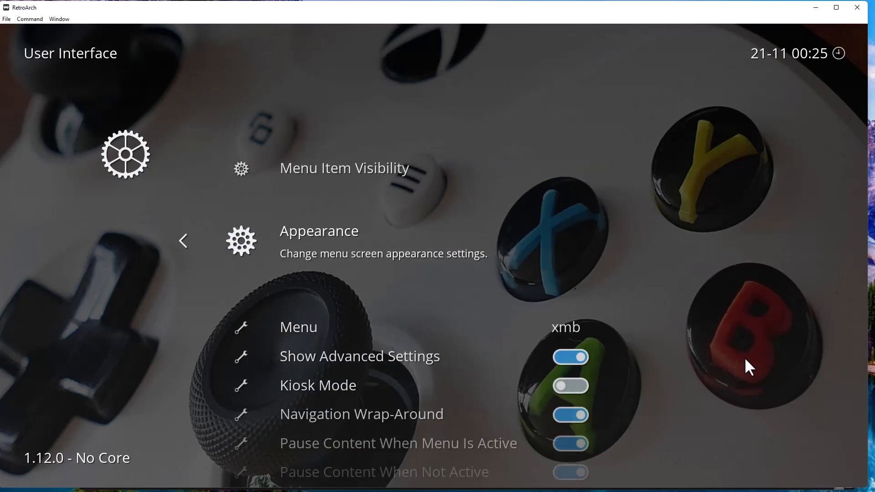
key(BackSpace)
key(Right)
key(Right)
key(Right)
key(Right)
key(Right)
key(Right)
key(Right)
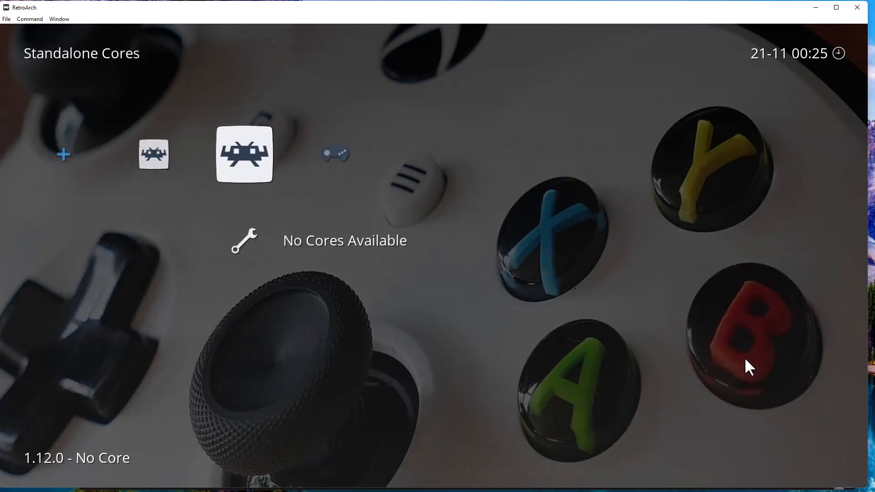
key(Down)
key(Down)
key(Down)
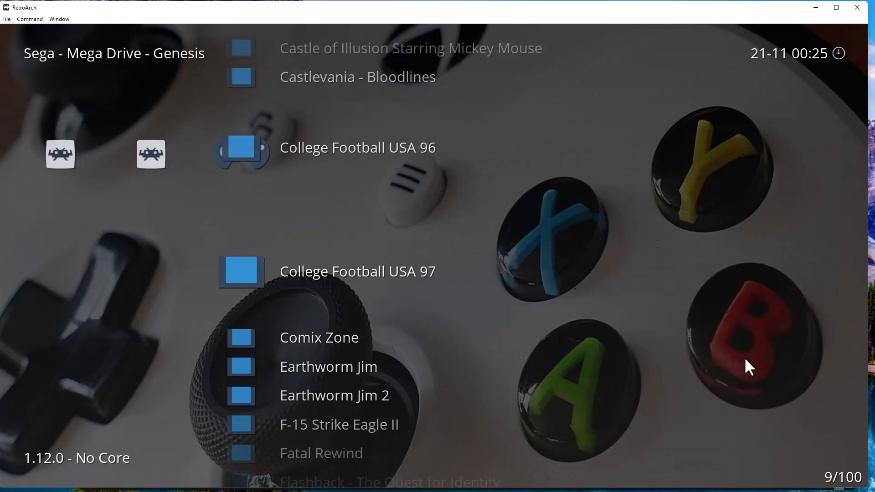
key(Down)
key(Down)
key(Down)
key(Down)
key(Down)
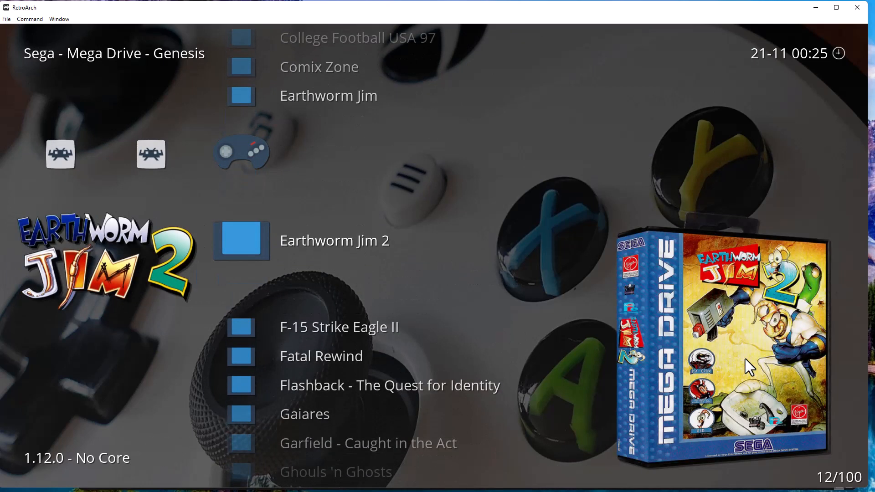
key(Up)
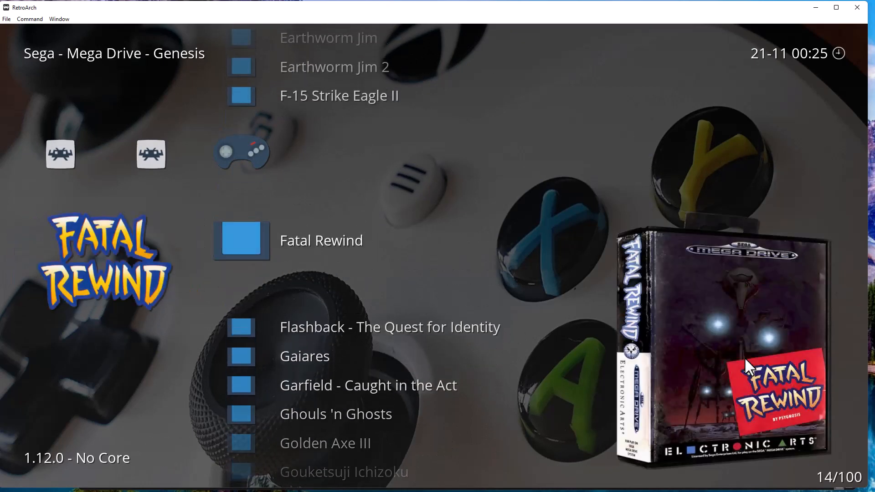
key(BackSpace)
key(Left)
key(Left)
key(Left)
key(Left)
key(Left)
key(Left)
key(Left)
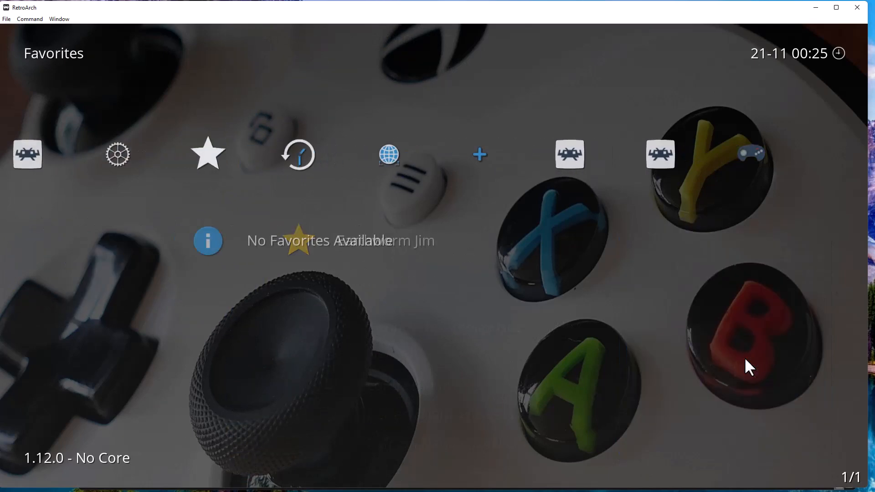
Open User Interface > Appearance and move down to the thumbnail settings.
key(Return)
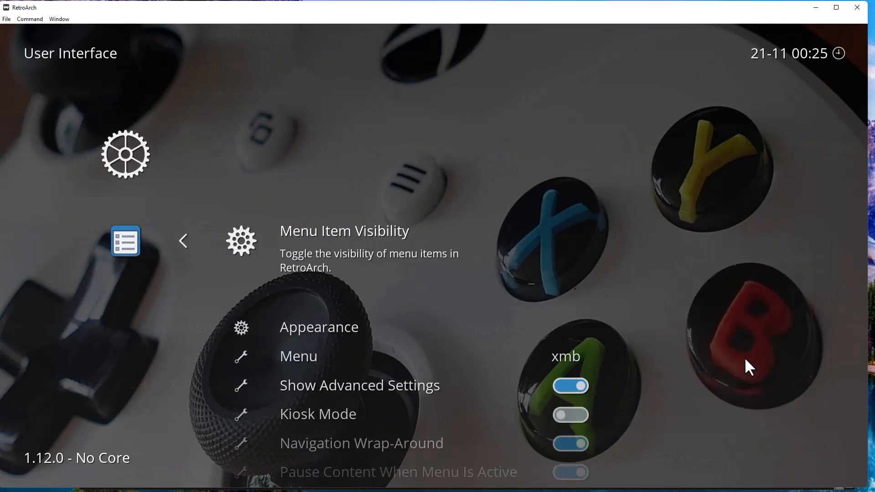
key(Down)
key(Down)
key(Down)
key(Up)
key(Up)
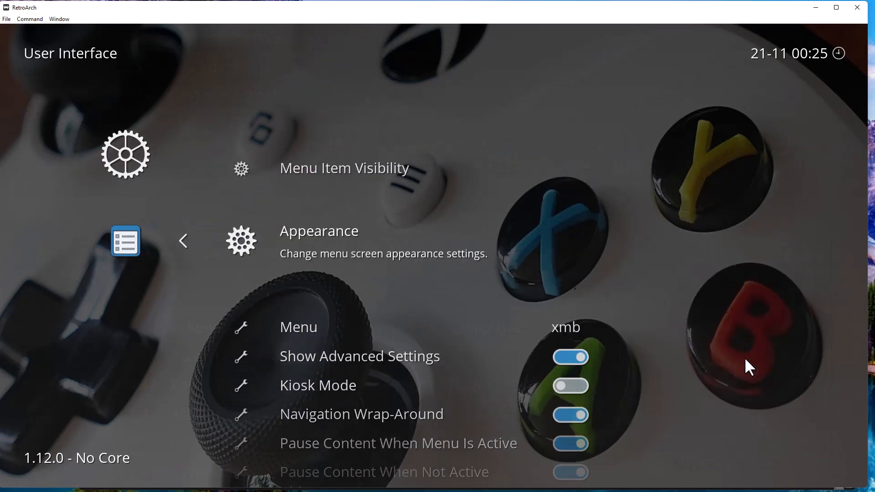
key(Return)
key(Down)
key(Down)
key(Down)
key(Down)
key(Down)
key(Down)
key(Down)
key(Down)
key(Down)
key(Down)
key(Down)
key(Down)
key(Down)
key(Down)
key(Down)
key(Down)
key(Down)
key(Down)
key(Down)
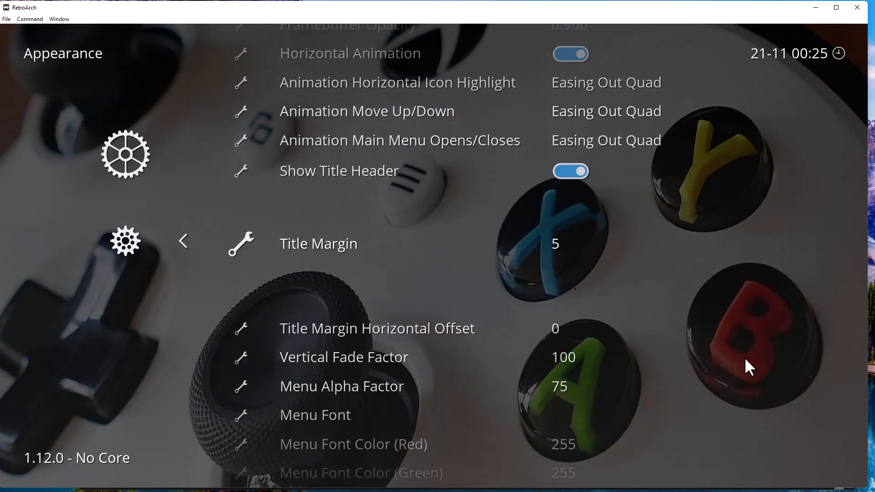
key(Down)
key(Down)
key(Down)
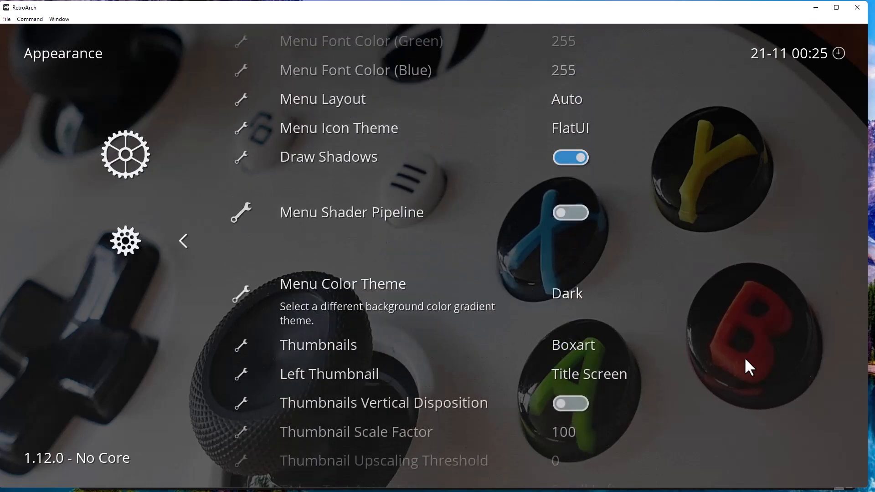
key(Down)
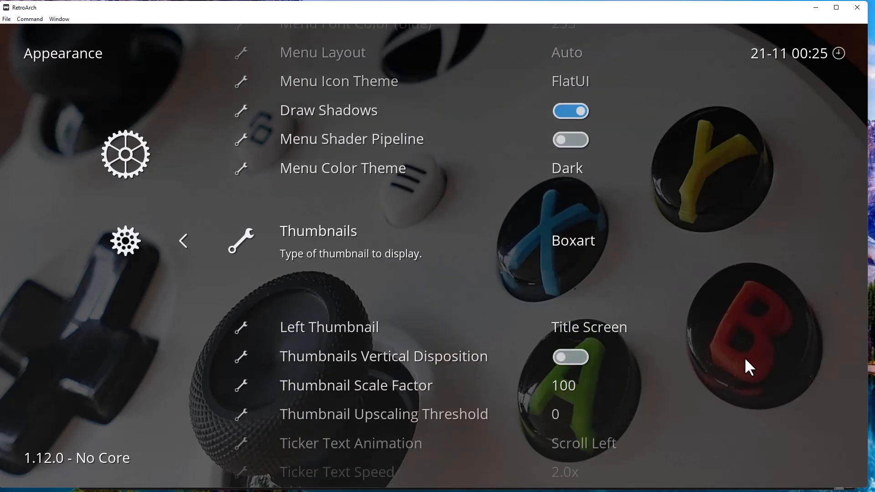
key(Down)
Turn on Thumbnails Vertical Disposition, set Thumbnail Scale Factor to 85, and back out.
key(Down)
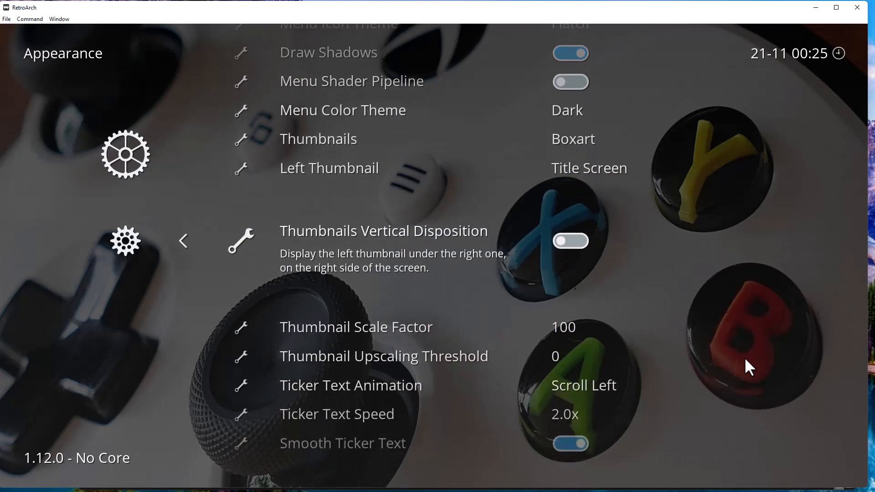
key(Return)
key(Down)
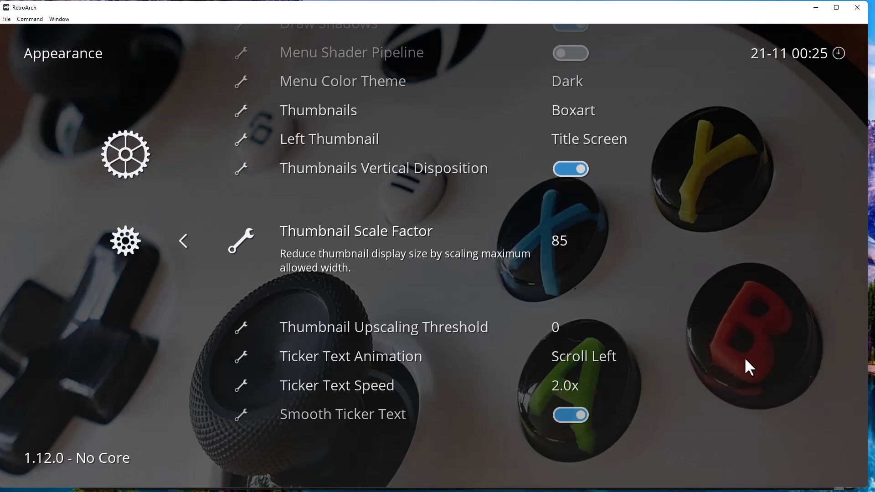
key(Down)
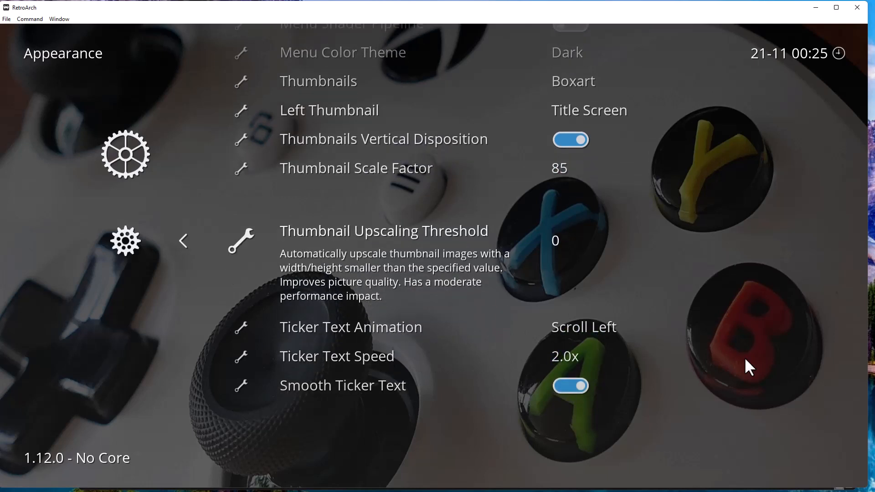
key(BackSpace)
key(BackSpace)
key(Right)
key(Right)
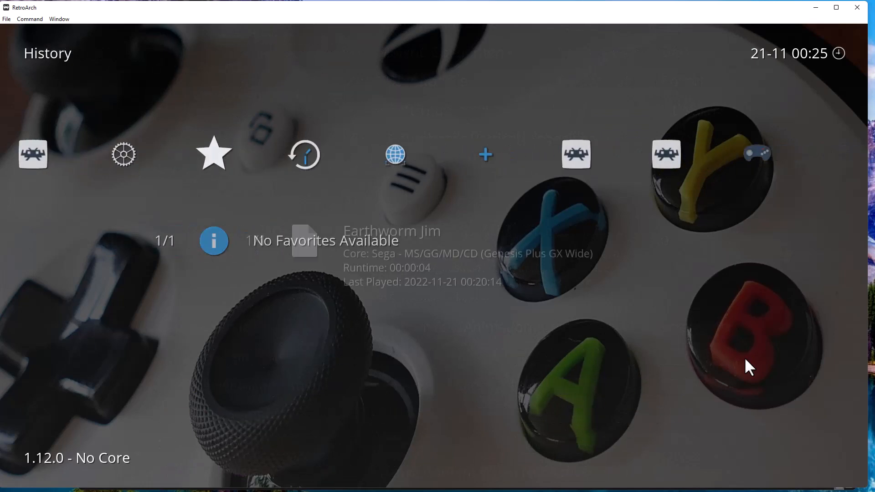
Browse the Genesis playlist from Garfield - Caught in the Act to Mega Bomberman, viewing stacked thumbnails.
key(Right)
key(Right)
key(Right)
key(Right)
key(Right)
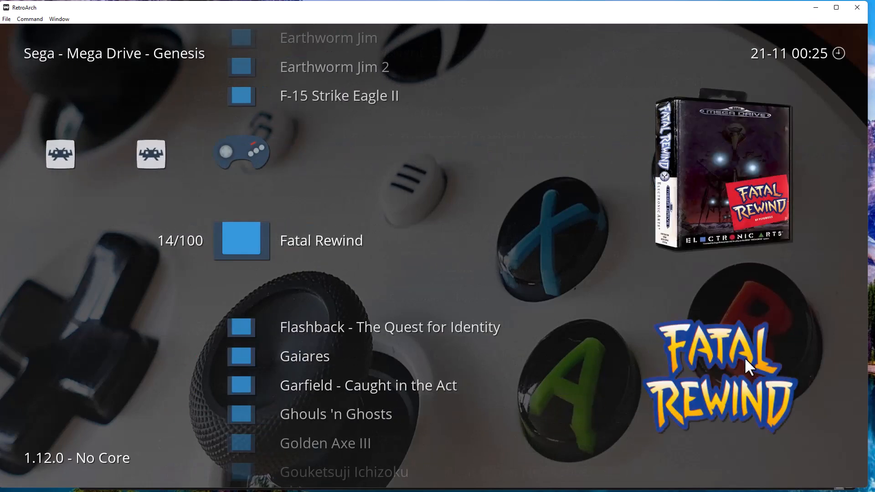
key(Down)
key(Down)
key(Down)
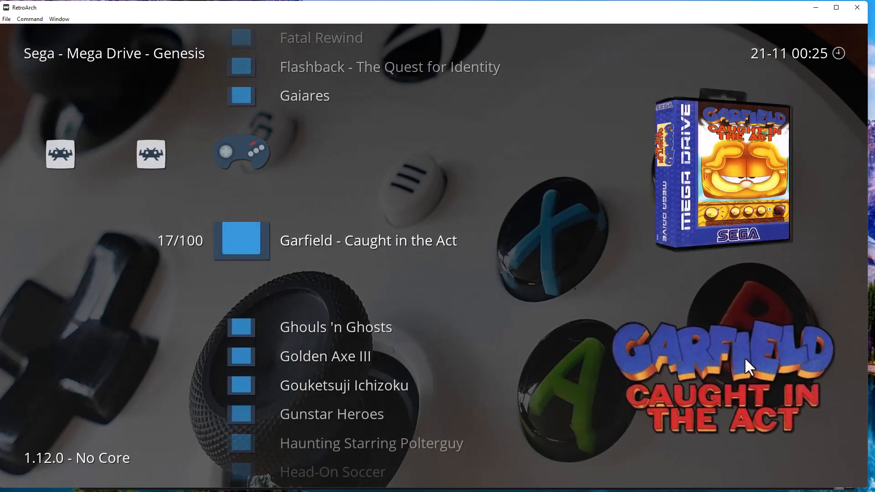
key(Down)
key(Down)
key(Down)
key(Down)
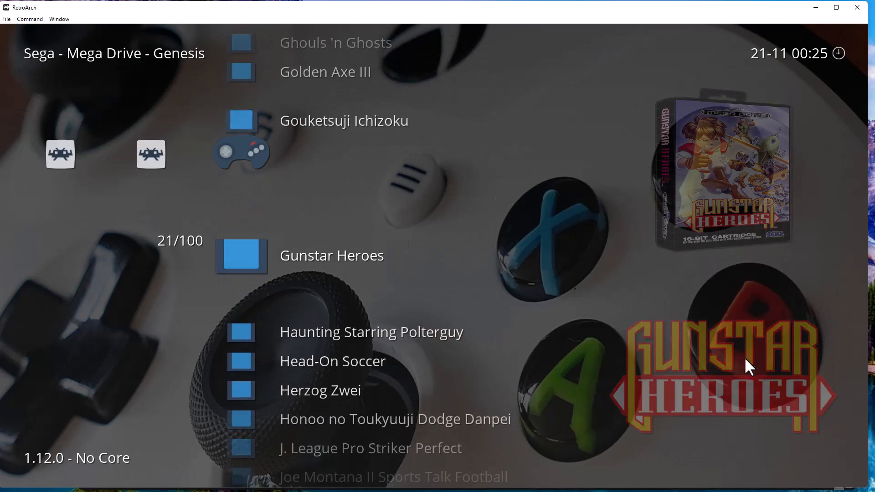
key(Down)
key(Down)
key(Down)
key(Down)
key(Down)
key(Down)
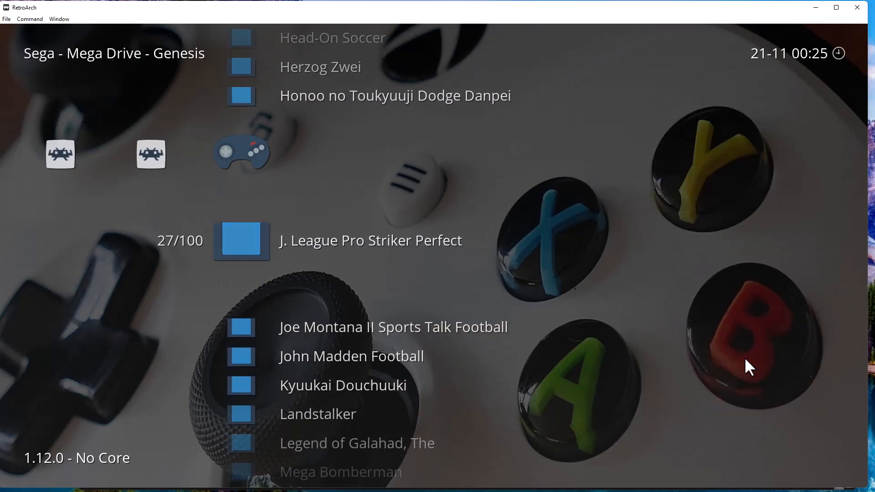
key(Down)
key(Down)
key(Down)
key(Down)
key(Down)
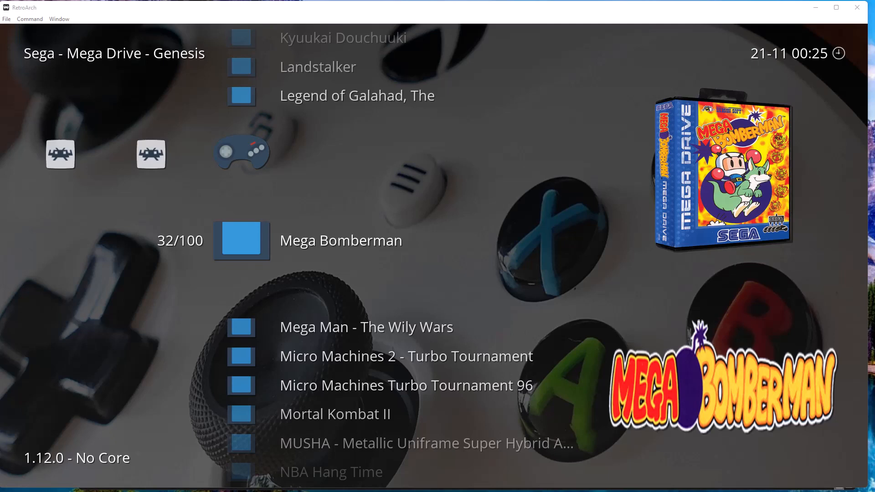
click(589, 21)
scroll(412, 197, up, 4)
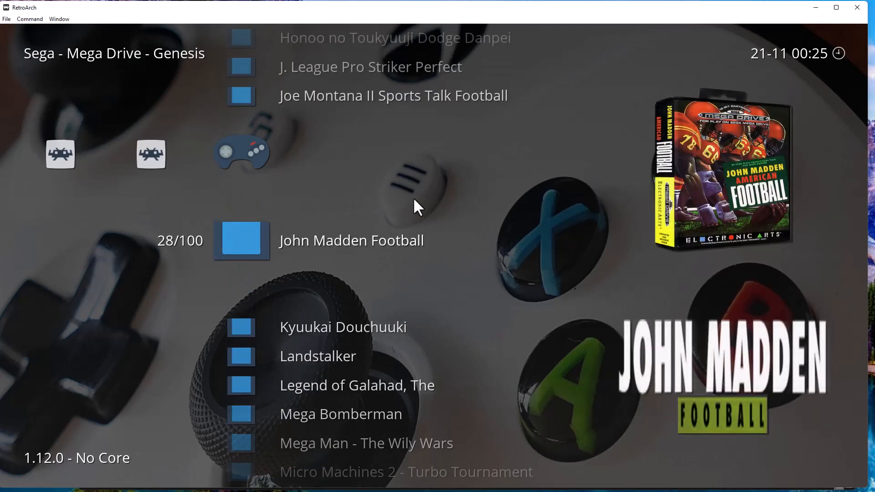
Go to Settings > Directory > Dynamic Backgrounds and open its folder picker at C:\.
key(Left)
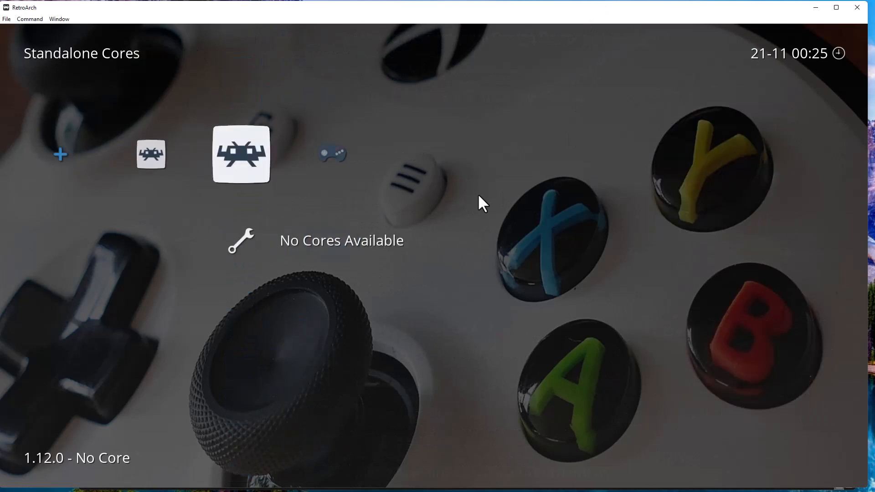
key(Left)
key(Left)
key(Left)
key(Left)
key(Left)
key(Left)
key(Left)
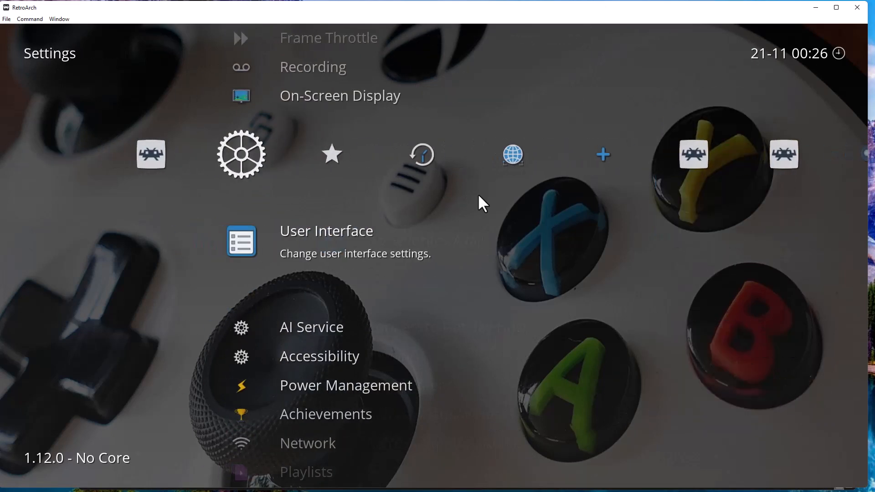
key(Right)
key(Down)
key(Down)
key(Down)
key(Down)
key(Down)
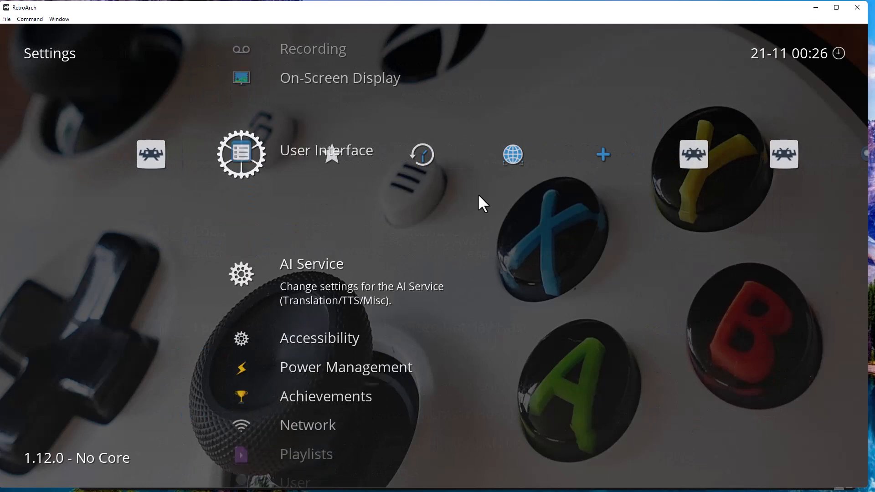
key(Down)
key(Down)
key(Down)
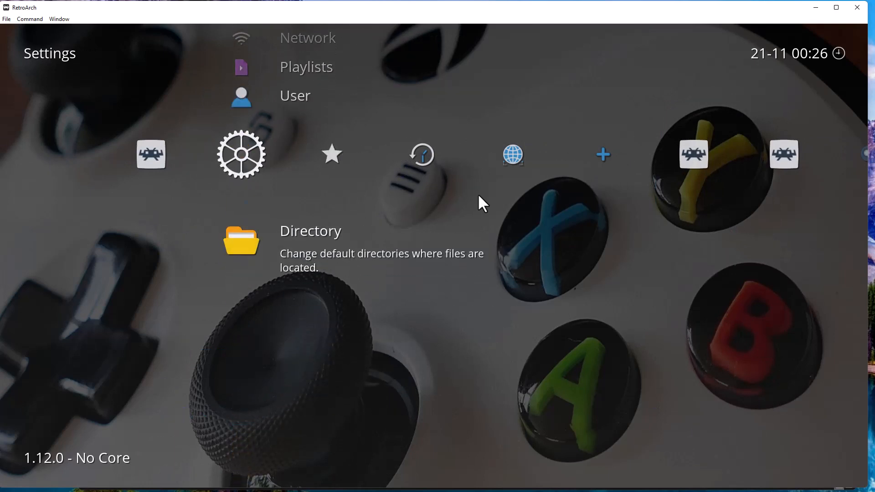
key(Return)
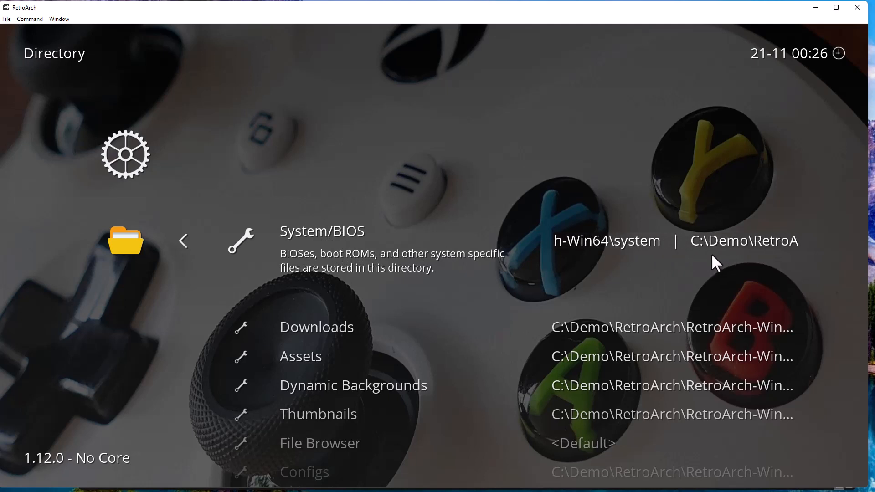
key(Down)
key(Down)
key(Down)
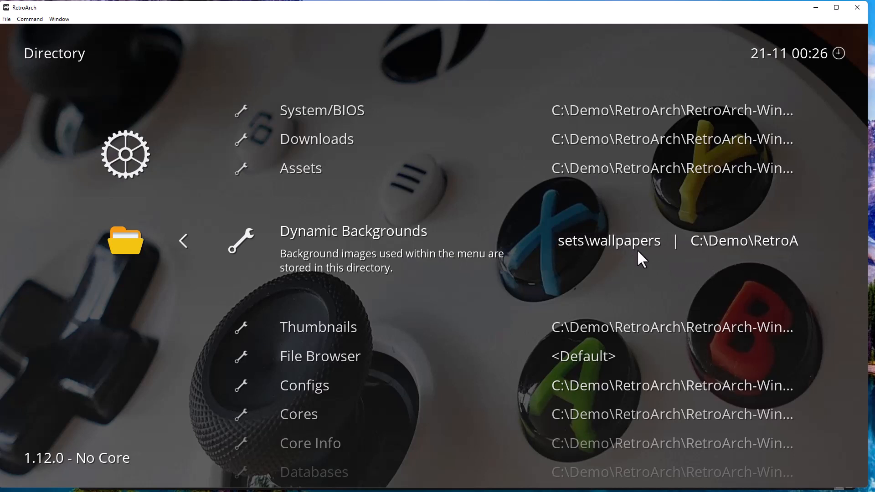
click(637, 251)
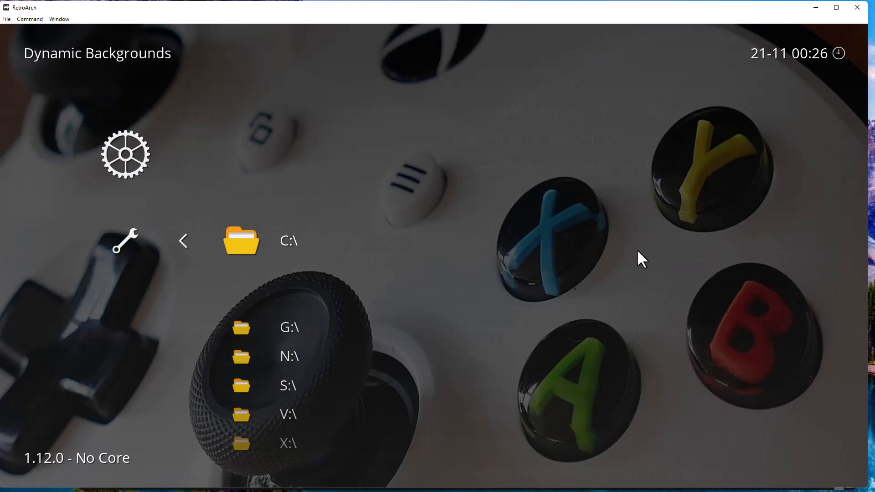
click(637, 252)
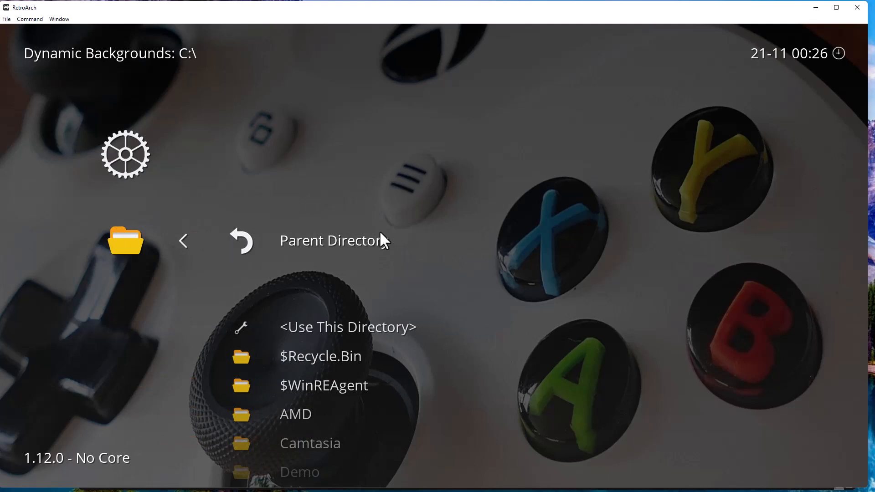
drag(874, 9, 449, 34)
click(247, 233)
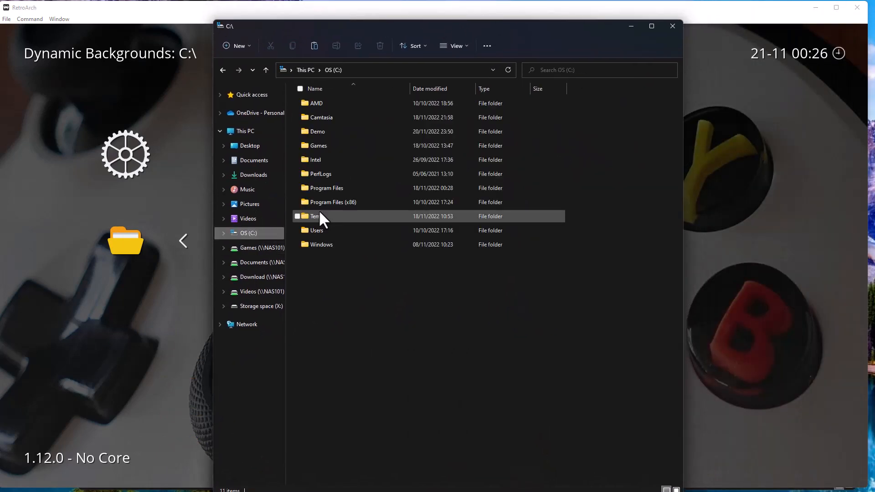
double_click(334, 130)
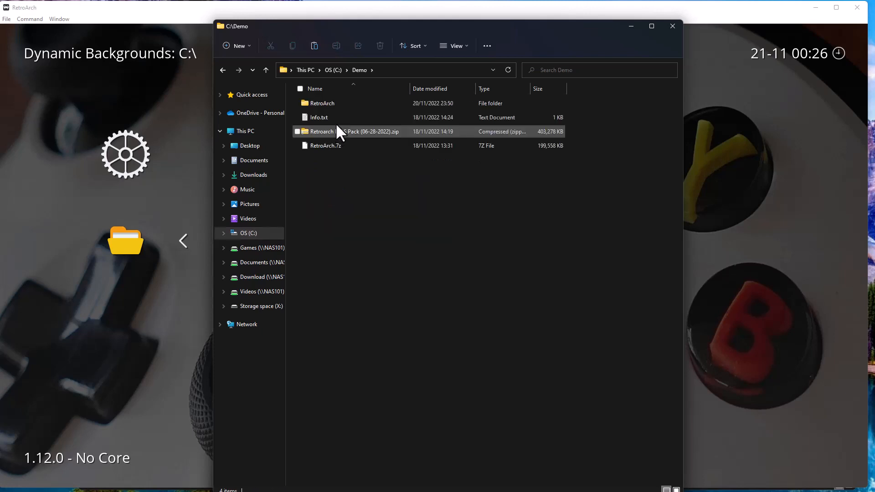
double_click(332, 107)
double_click(333, 105)
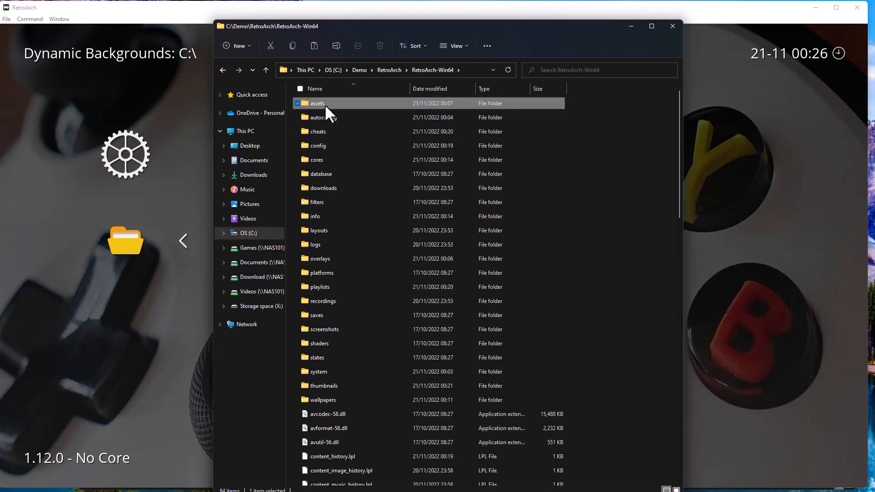
double_click(325, 103)
double_click(335, 198)
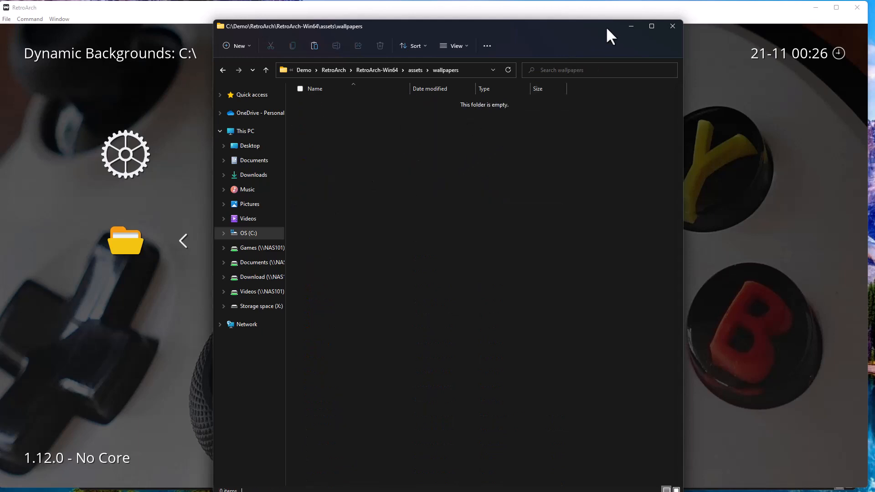
click(395, 71)
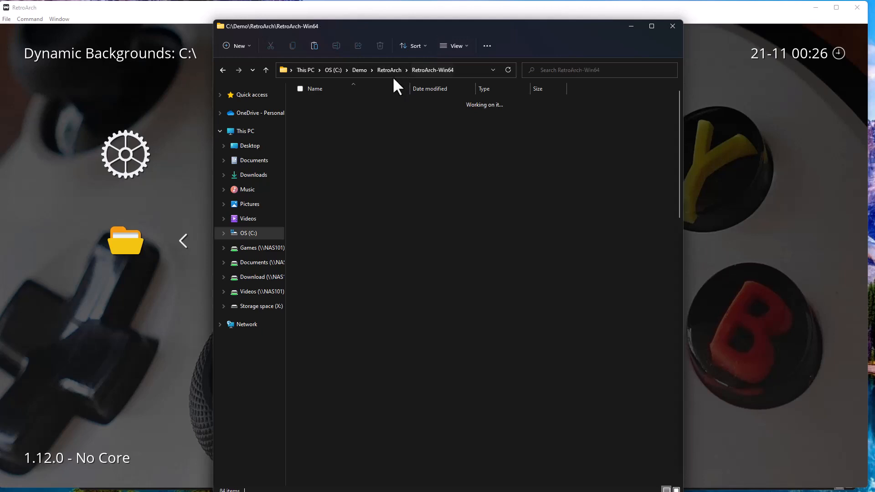
double_click(348, 323)
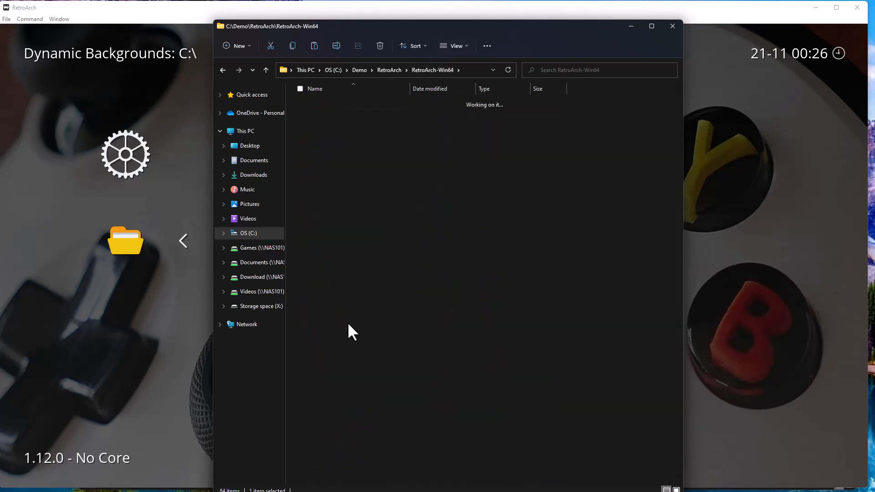
click(672, 27)
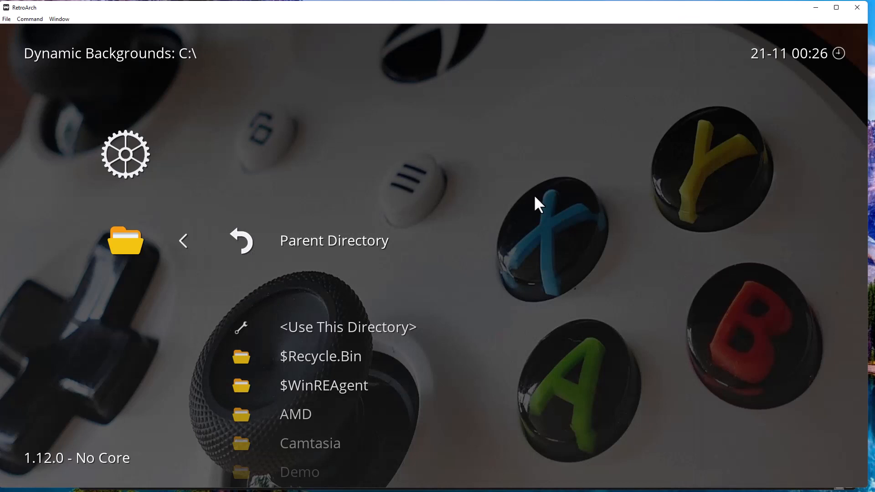
Browse from C:\ into Demo\RetroArch\RetroArch-Win64.
key(Down)
key(Down)
key(Down)
key(Down)
key(Down)
key(Down)
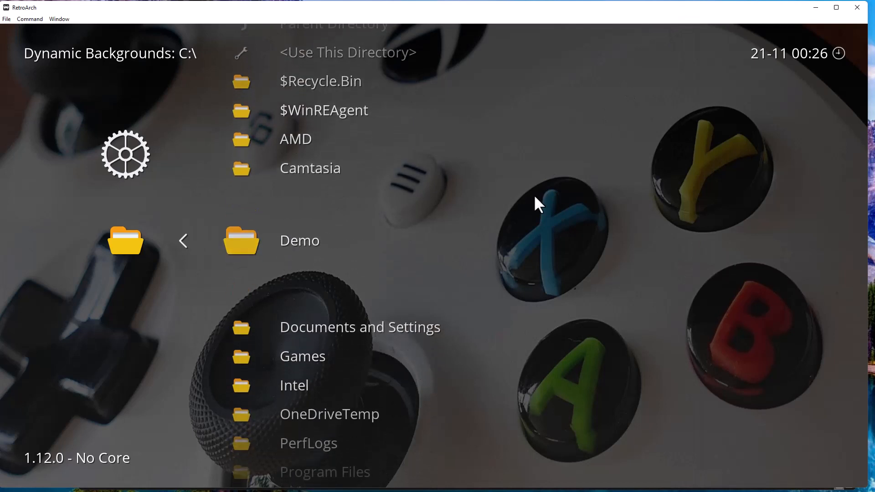
key(Down)
key(Up)
key(Return)
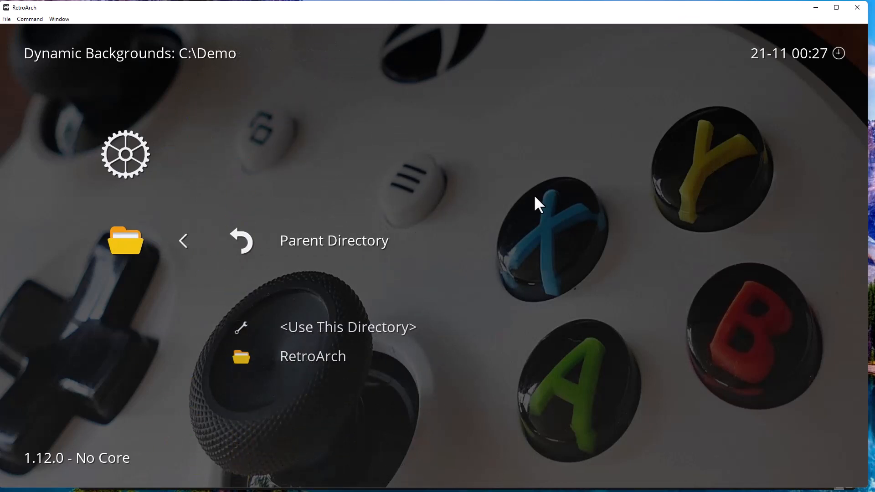
key(Down)
key(Down)
key(Return)
key(Down)
key(Down)
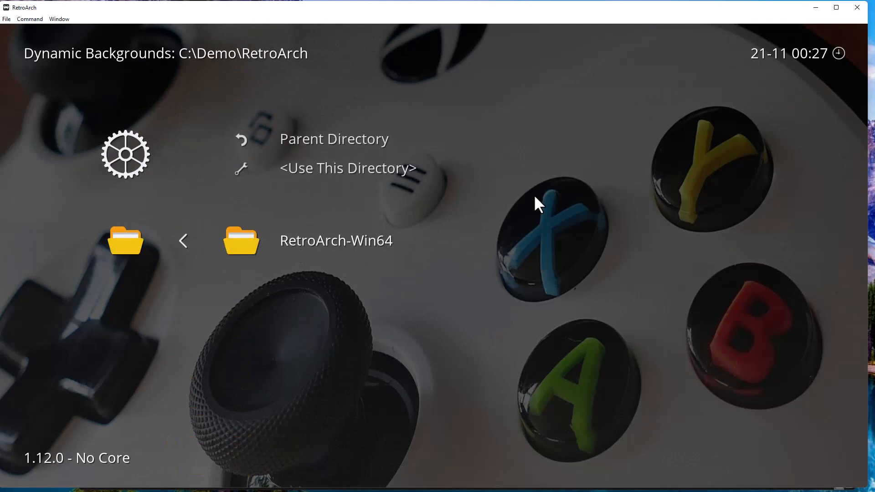
key(Return)
Use the wallpapers folder as the Dynamic Backgrounds directory and return to Settings.
key(Down)
key(Down)
key(Down)
key(Down)
key(Down)
key(Down)
key(Down)
key(Down)
key(Down)
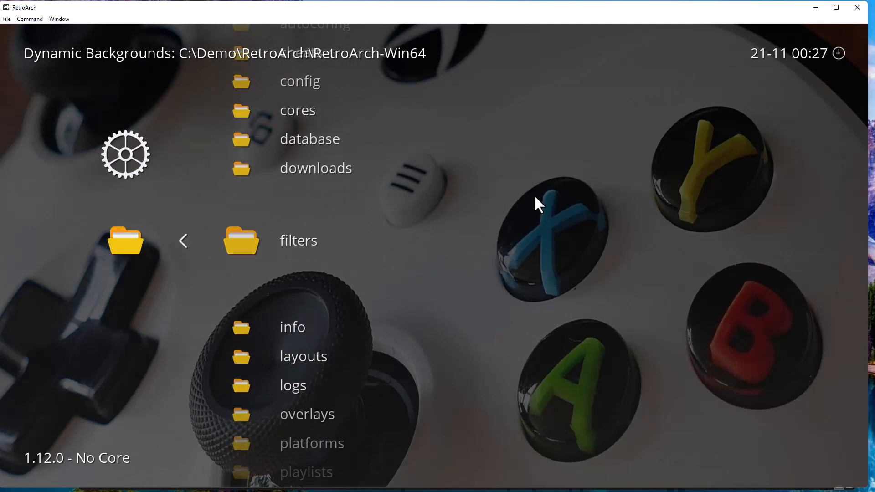
key(Down)
key(Down)
key(Down)
key(Down)
key(Down)
key(Down)
key(Down)
key(Down)
key(Down)
key(Down)
key(Down)
key(Down)
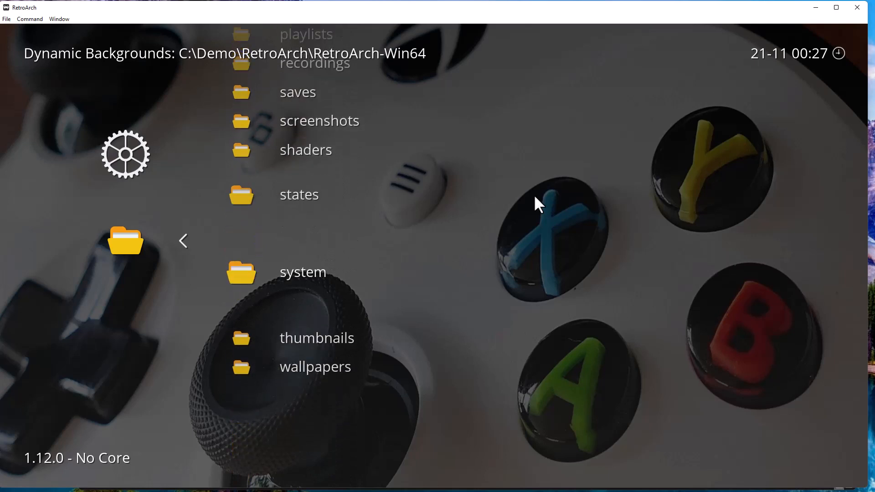
key(Down)
key(Down)
key(Down)
key(Up)
key(Return)
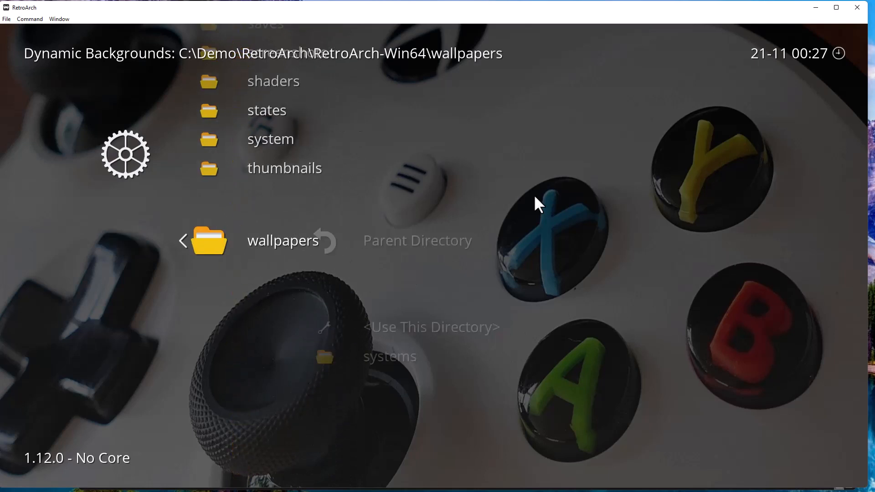
key(Down)
key(Return)
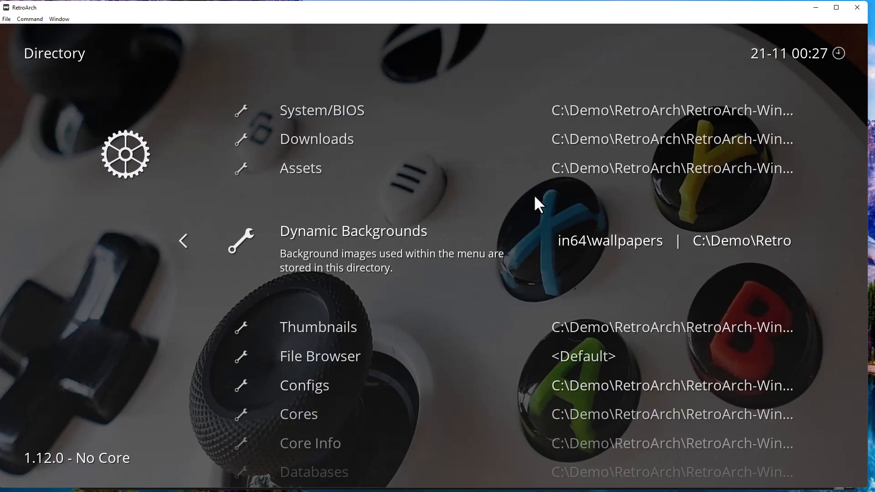
key(BackSpace)
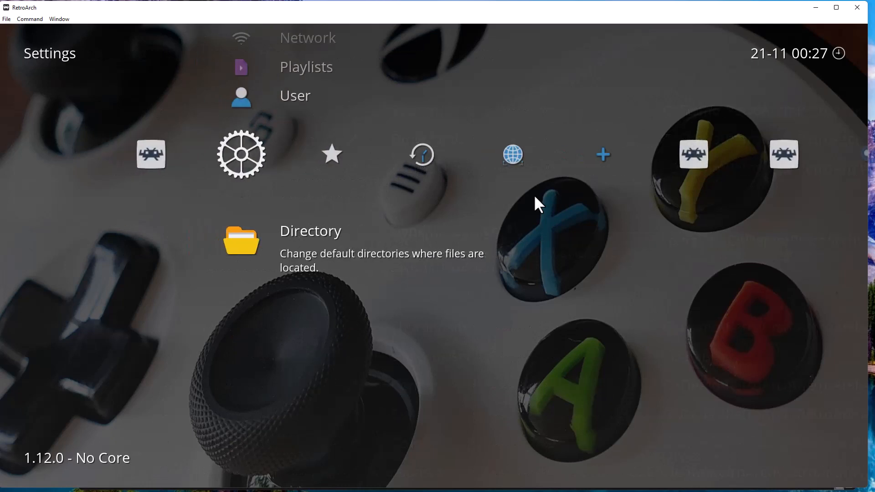
View the Sega - Mega Drive - Genesis playlist's box art, then quit RetroArch from the Main Menu.
key(Right)
key(Right)
key(Right)
key(Right)
key(Right)
key(Right)
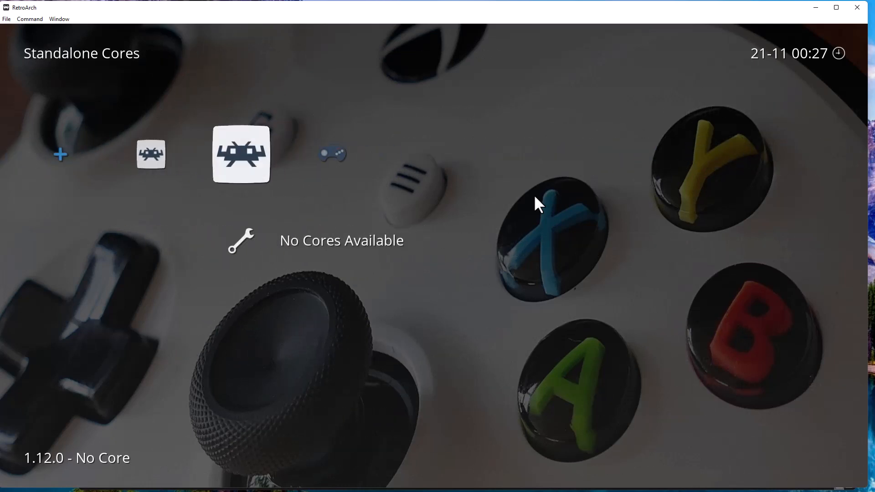
key(Right)
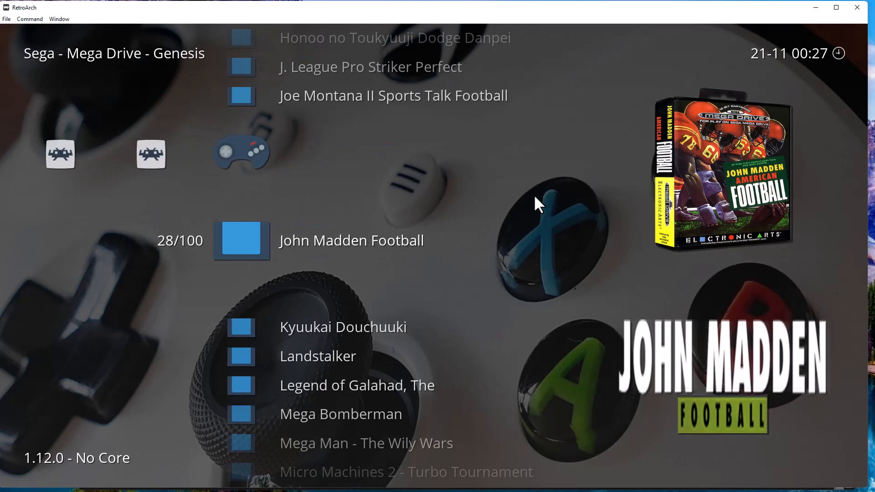
key(Left)
key(Right)
key(Right)
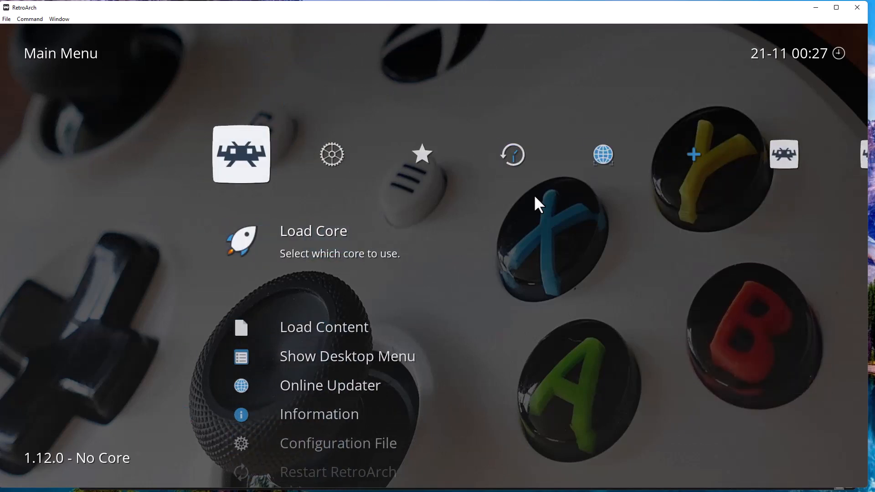
key(Up)
key(Return)
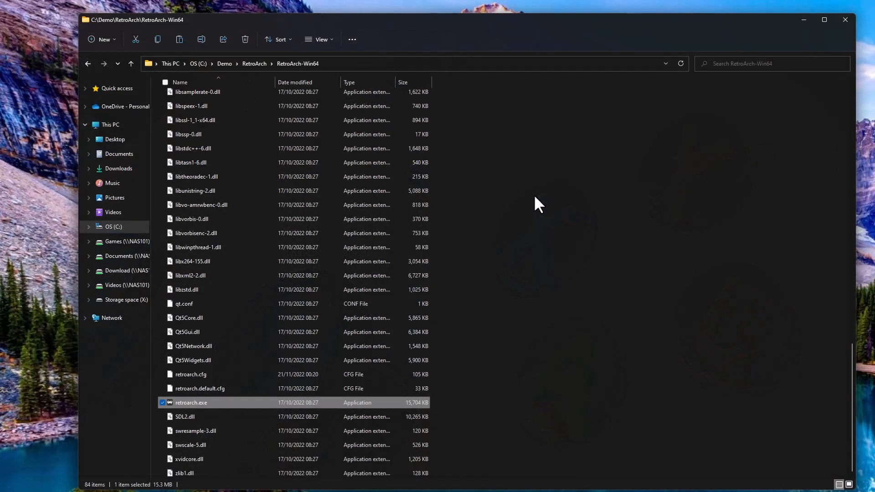
Relaunch RetroArch and move across to the Sega - Mega Drive - Genesis playlist.
key(Return)
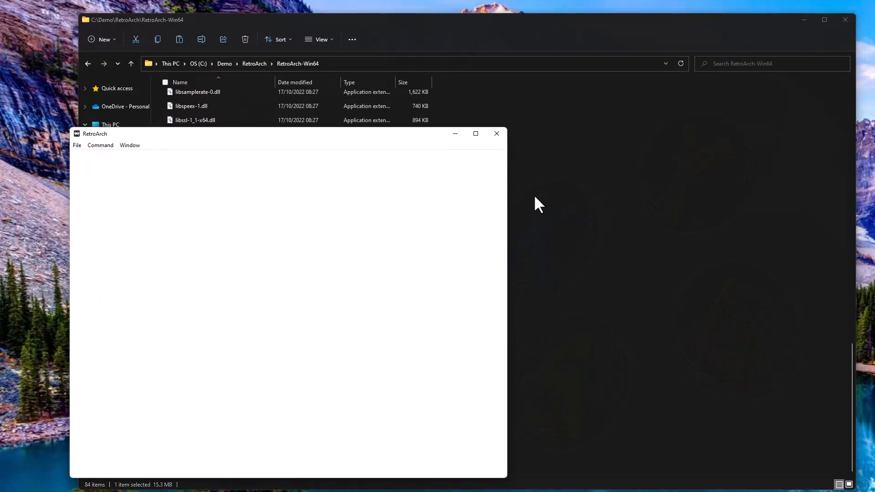
key(Right)
key(Right)
key(Right)
key(Right)
key(Right)
key(Right)
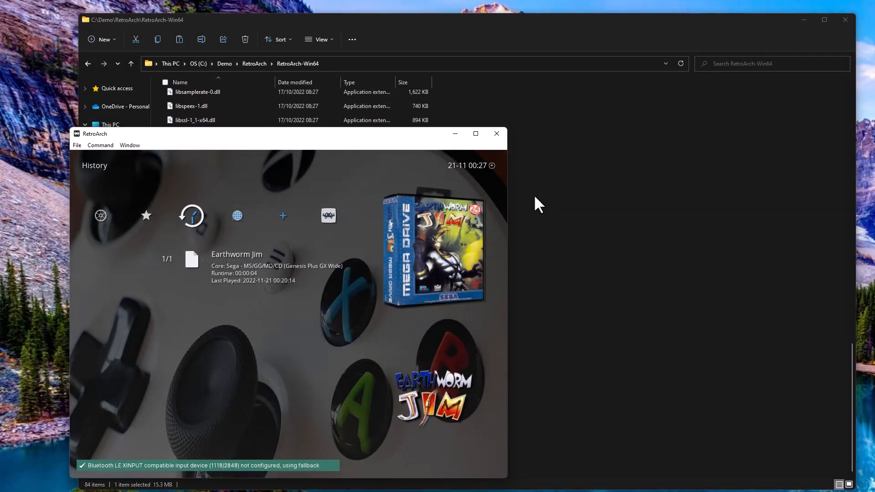
key(Right)
key(Right)
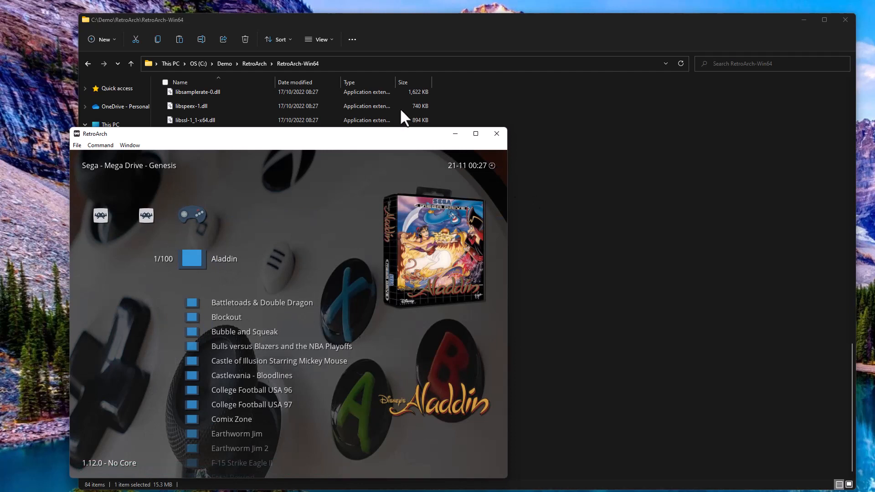
Move the window to the top-left, enlarge it over most of the screen, and open Aladdin's options.
drag(390, 133, 337, 16)
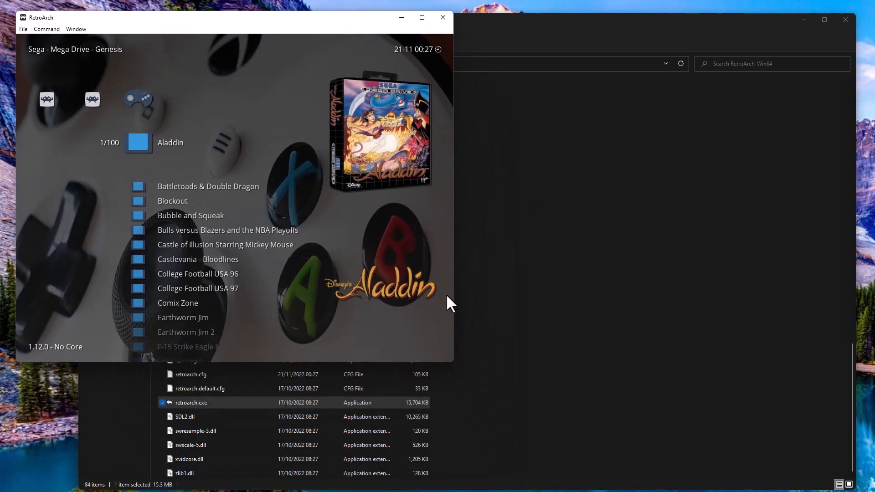
drag(453, 361, 848, 485)
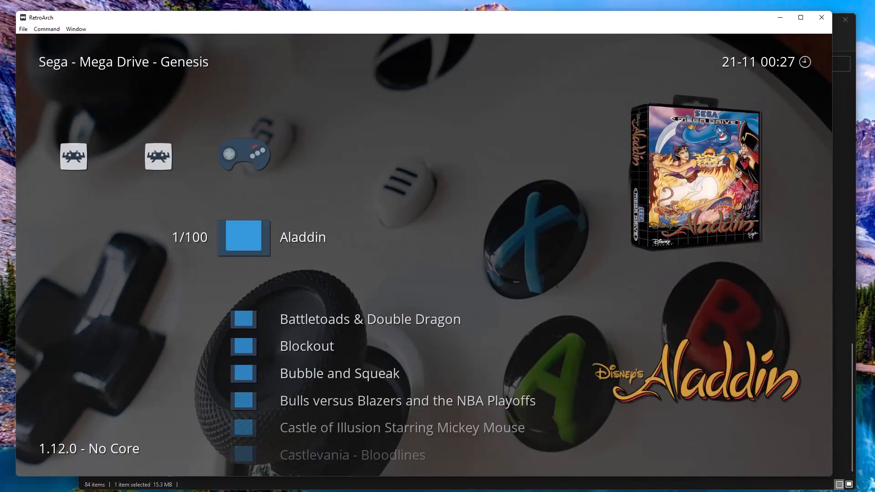
key(Return)
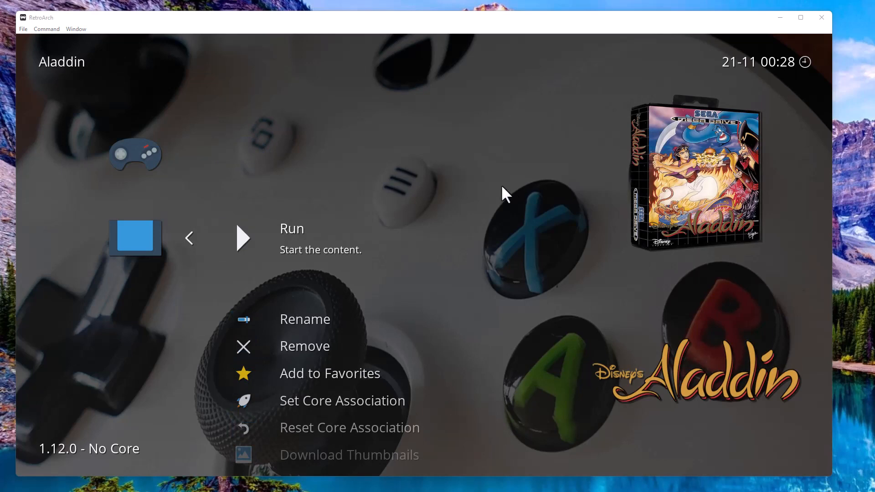
Run Aladdin, then close it with Close Content from the Quick Menu.
key(Return)
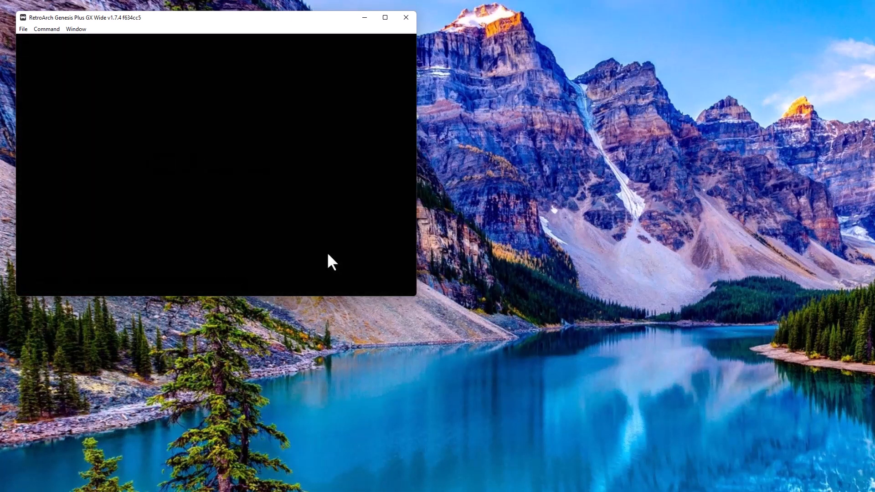
key(F1)
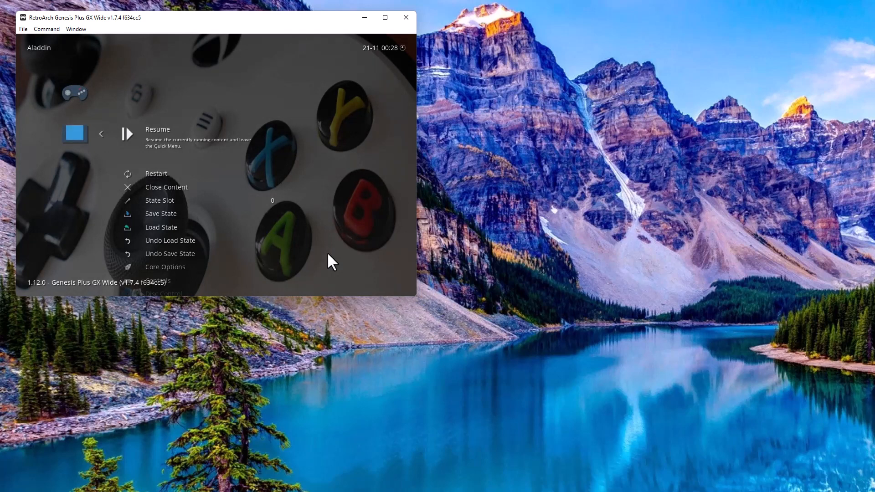
key(Down)
key(Down)
key(Return)
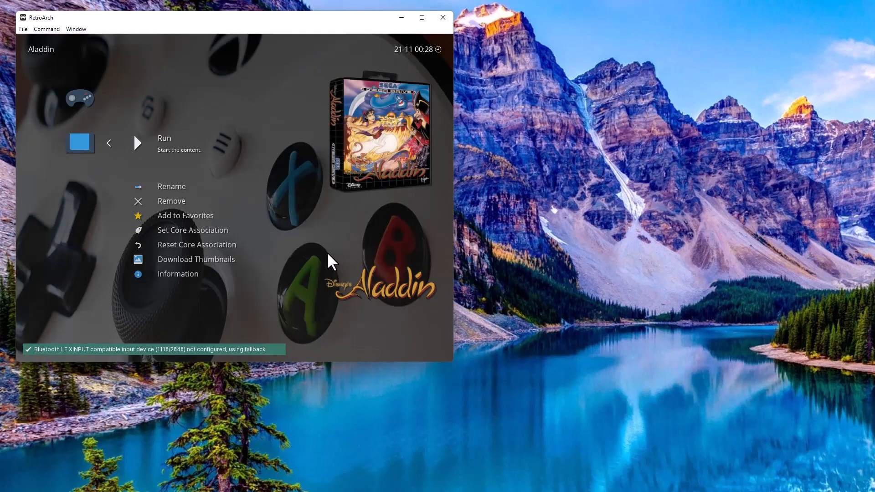
Enlarge the RetroArch window to nearly fill the screen and return to the Genesis playlist.
key(Up)
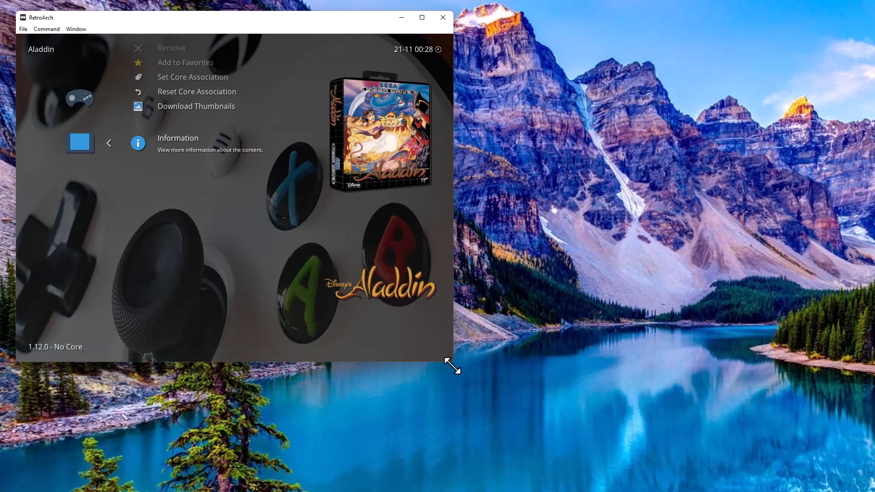
drag(452, 365, 855, 480)
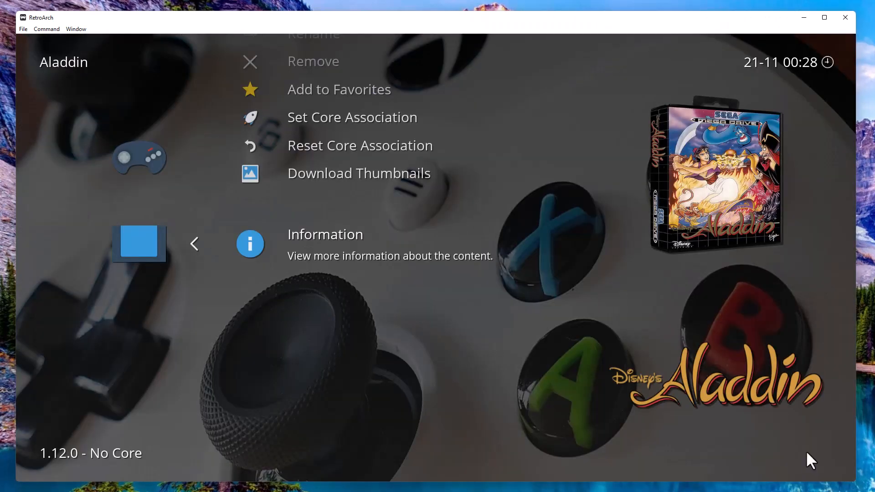
key(BackSpace)
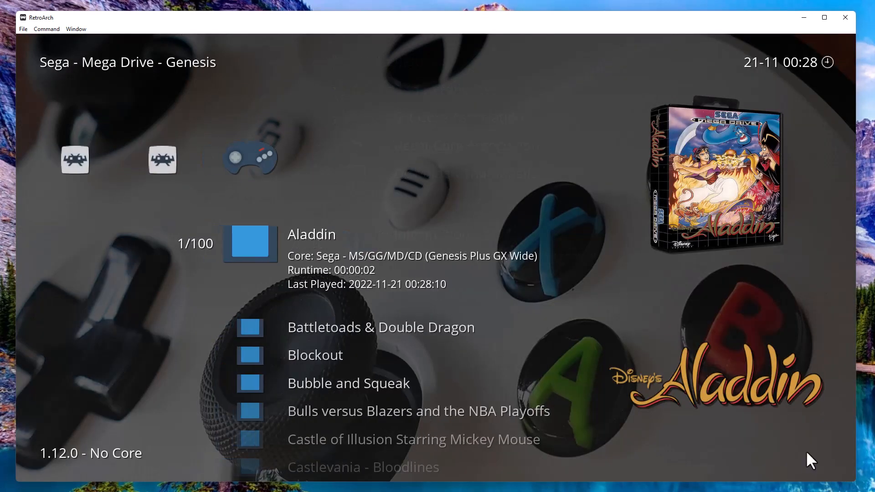
Go to Settings > Directory and open the Dynamic Backgrounds folder browser.
key(Left)
key(Left)
key(Left)
key(Left)
key(Left)
key(Left)
key(Left)
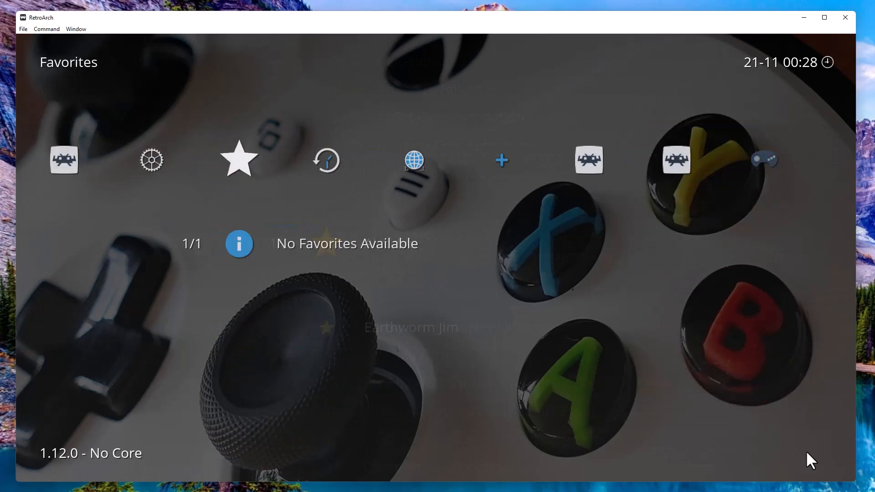
key(Left)
key(Right)
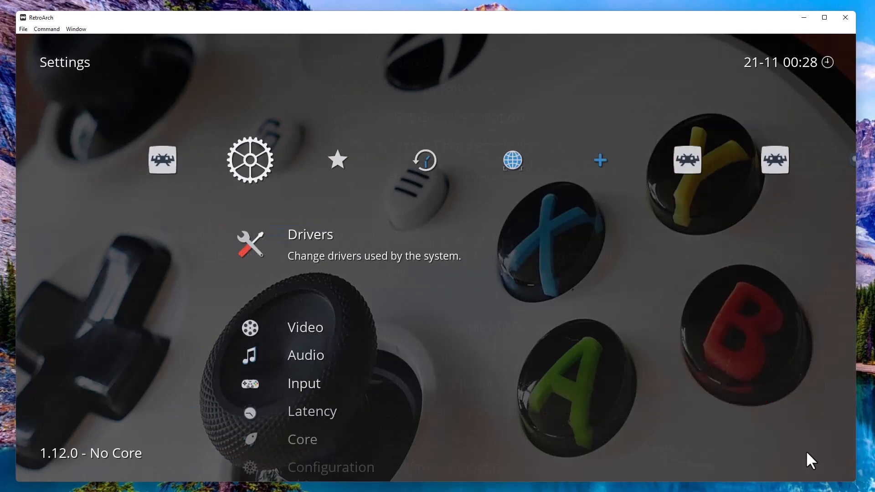
key(Up)
key(Up)
key(Up)
key(Up)
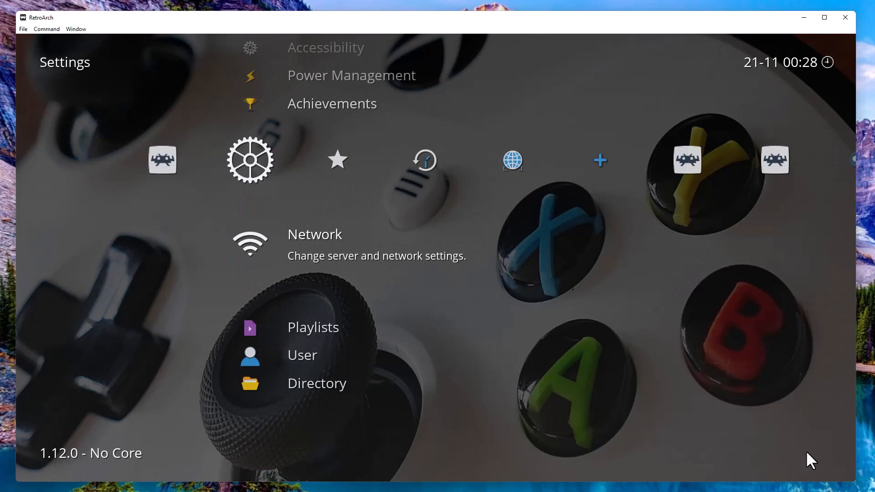
key(Down)
key(Down)
key(Down)
key(Return)
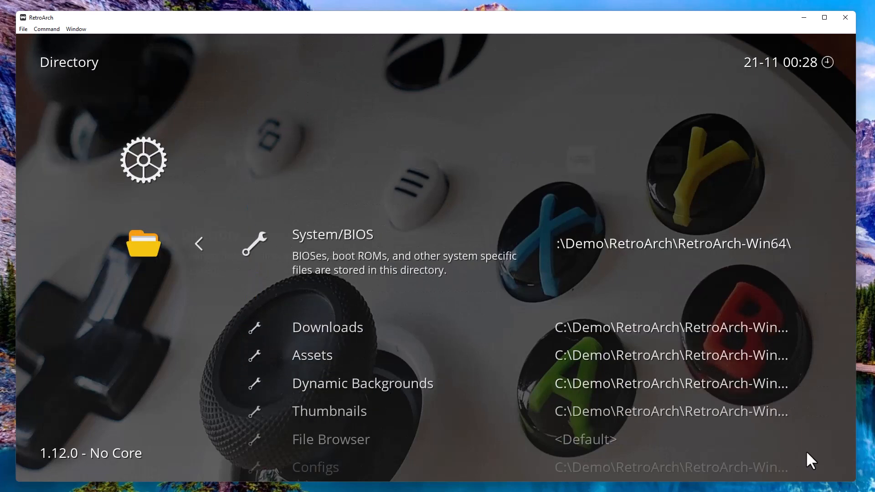
key(Down)
key(Up)
key(Down)
key(Down)
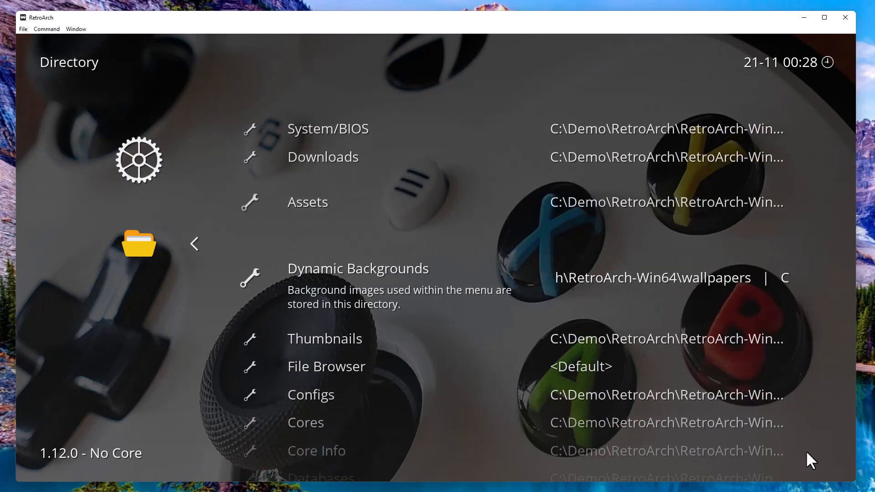
key(Return)
key(Return)
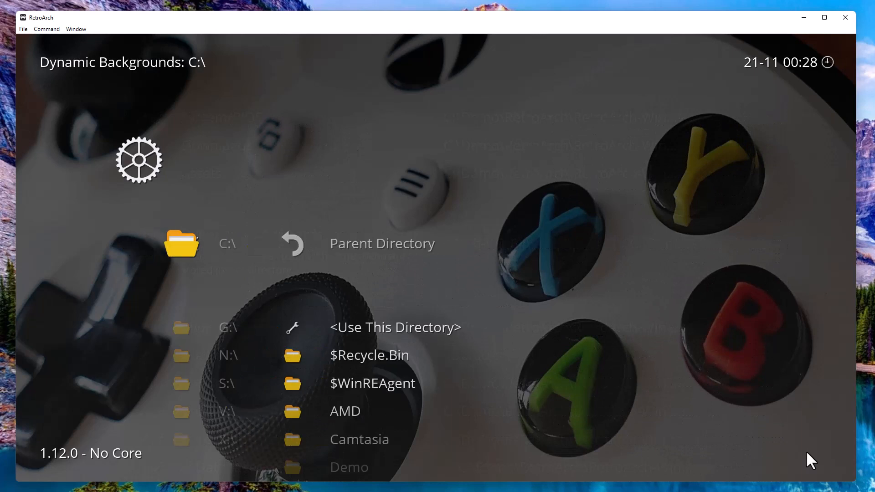
Browse from drive C: into Demo\RetroArch\RetroArch-Win64.
key(Down)
key(Down)
key(Down)
key(Down)
key(Down)
key(Down)
key(Down)
key(Down)
key(Down)
key(Down)
key(Down)
key(Down)
key(Down)
key(Down)
key(Down)
key(Down)
key(Down)
key(Down)
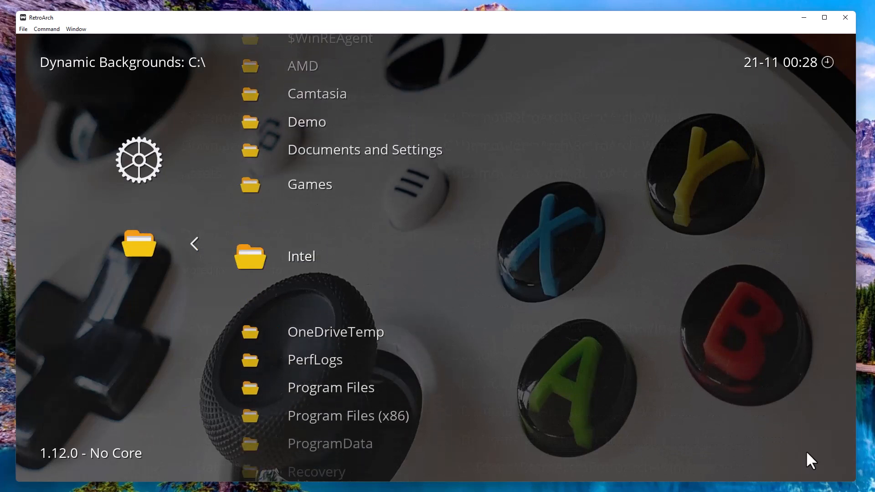
key(Down)
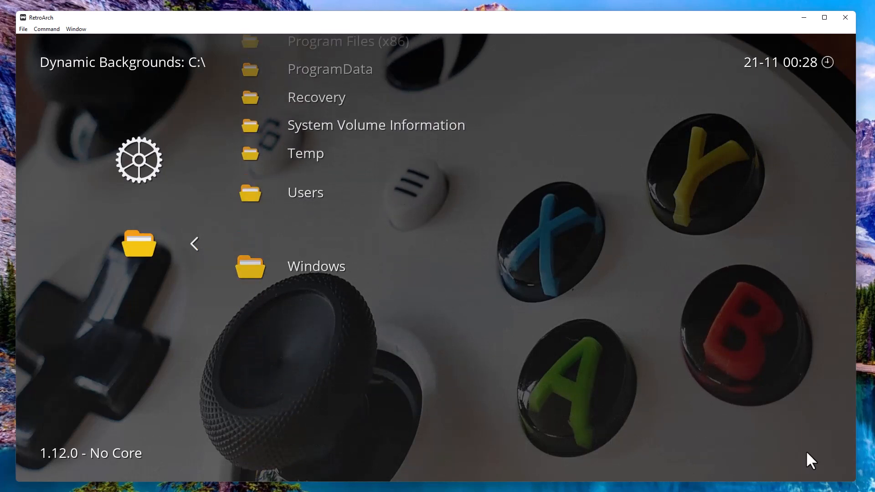
key(Up)
key(Up)
key(Up)
key(Up)
key(Up)
key(Up)
key(Up)
key(Up)
key(Up)
key(Up)
key(Up)
key(Up)
key(Up)
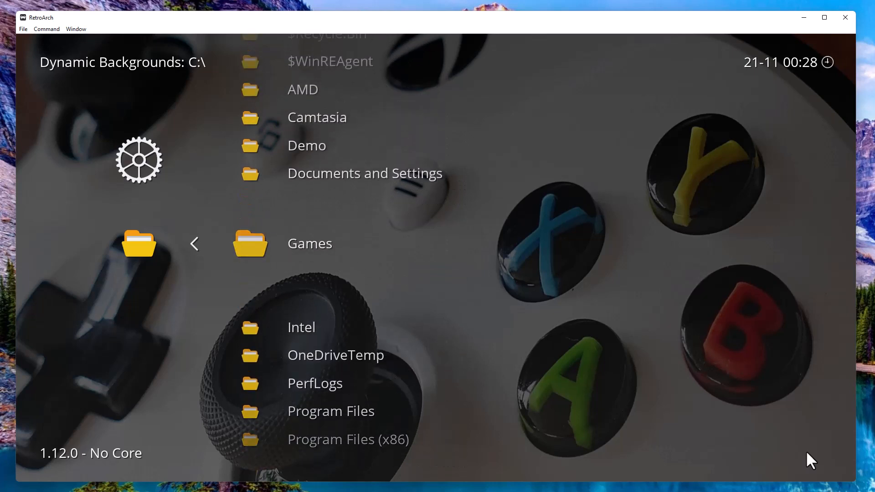
key(Return)
key(Down)
key(Down)
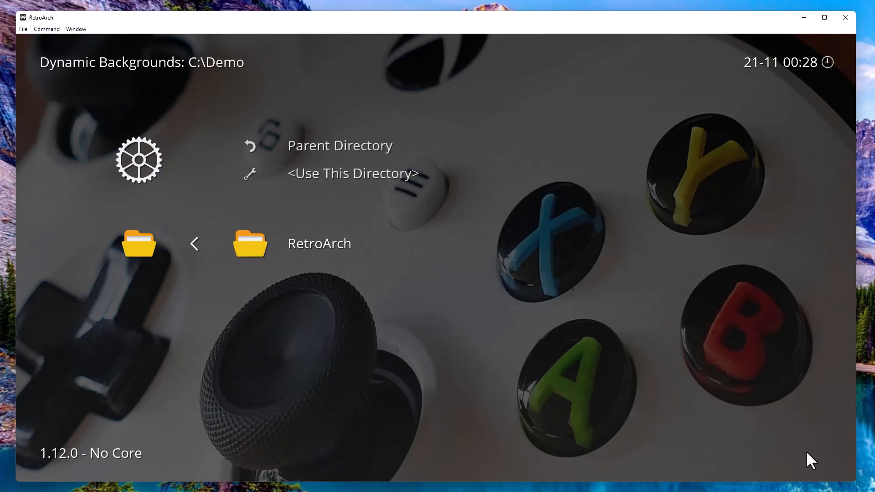
key(Return)
key(Down)
key(Down)
key(Down)
key(Return)
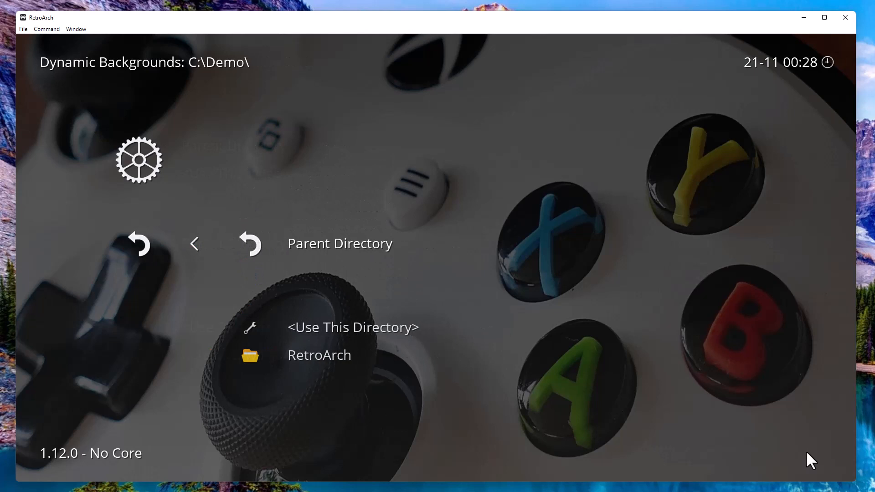
key(Down)
key(Down)
key(Return)
key(Down)
key(Down)
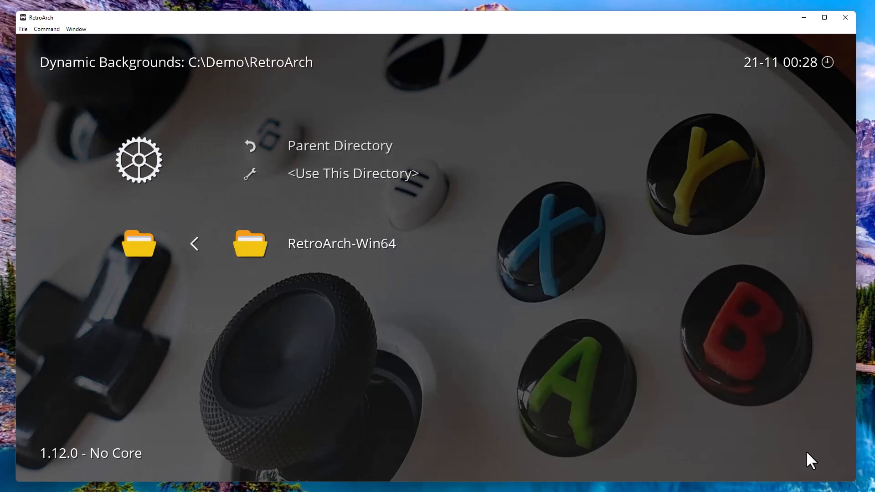
key(Return)
key(Down)
key(Down)
key(Down)
key(Down)
key(Down)
key(Down)
key(Down)
key(Down)
key(Down)
key(Down)
key(Down)
key(Down)
key(Down)
key(Down)
key(Down)
key(Down)
key(Down)
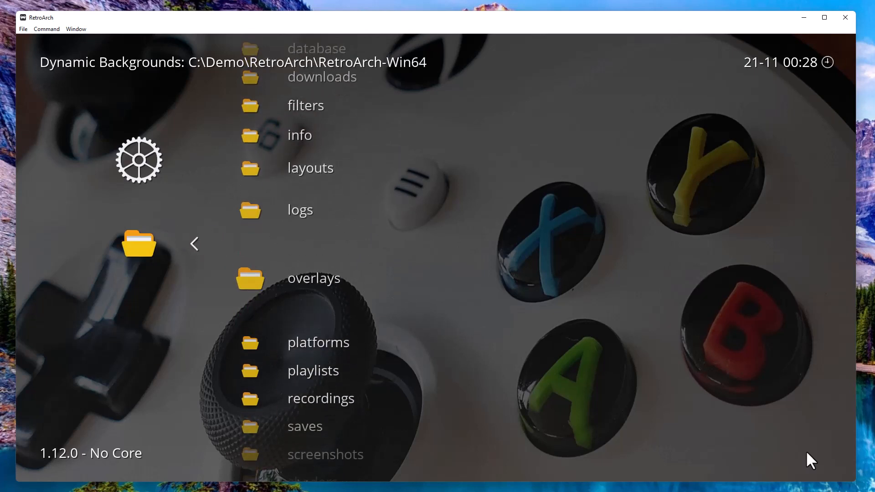
Open wallpapers\systems and choose <Use This Directory> for Dynamic Backgrounds.
key(Down)
key(Down)
key(Down)
key(Down)
key(Down)
key(Down)
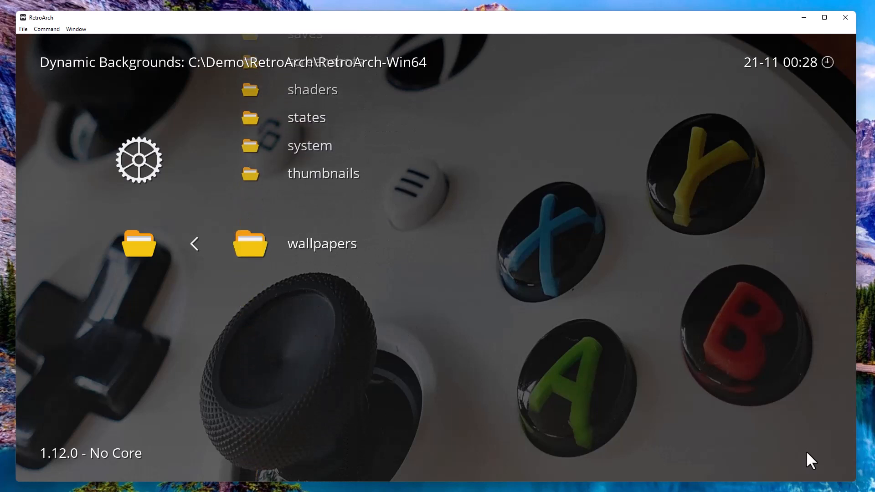
key(Return)
key(Down)
key(Down)
key(Return)
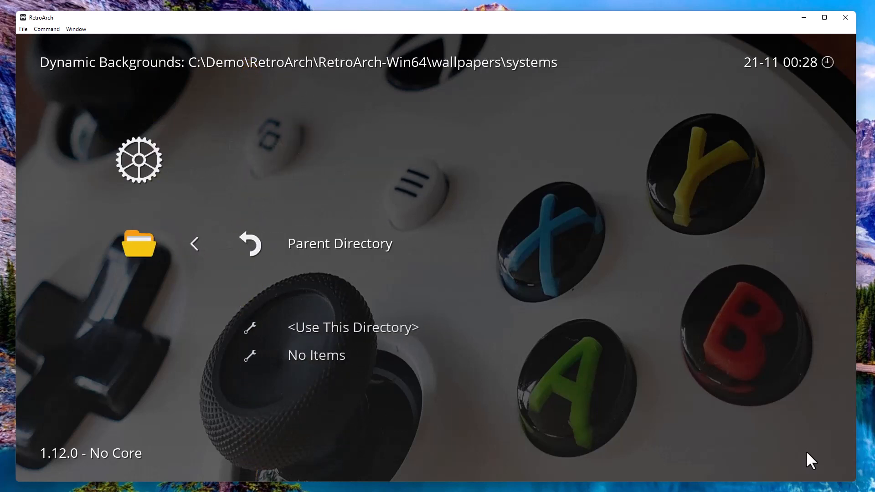
key(Down)
key(Return)
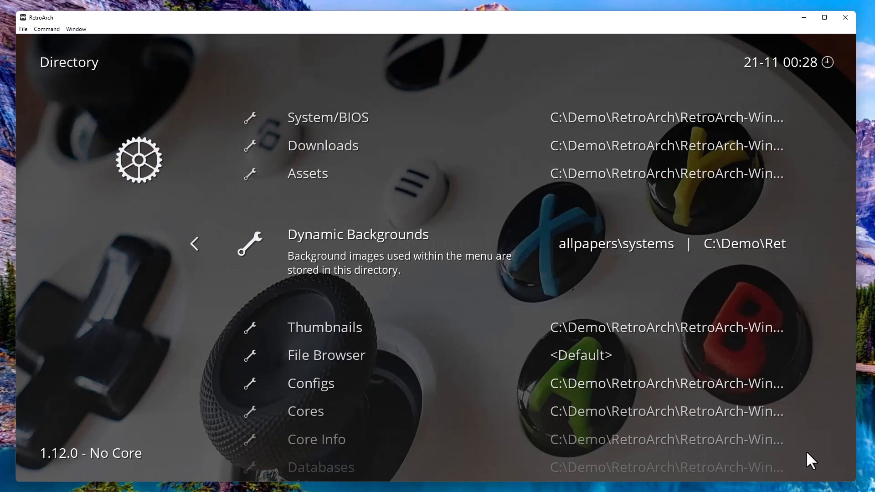
Return to the Sega Genesis playlist to see its Mega Drive wallpaper, then switch to File Explorer.
key(BackSpace)
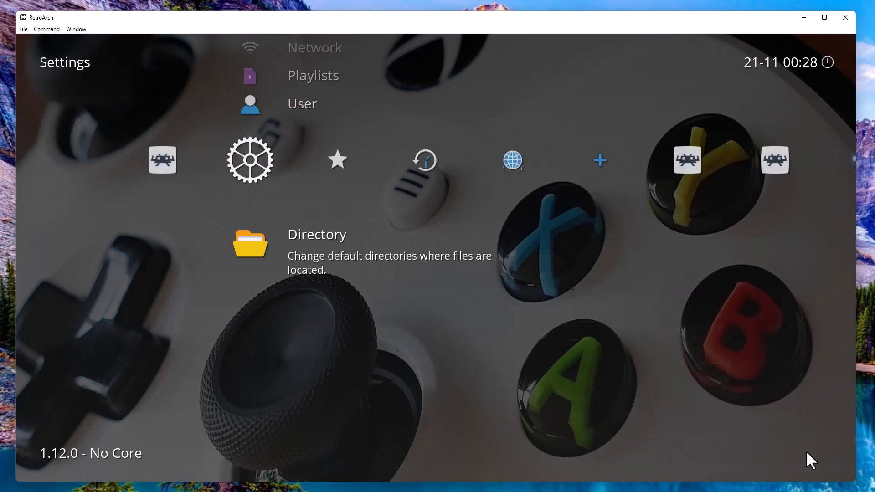
key(Right)
key(Right)
key(Right)
key(Right)
key(Right)
key(Right)
key(Right)
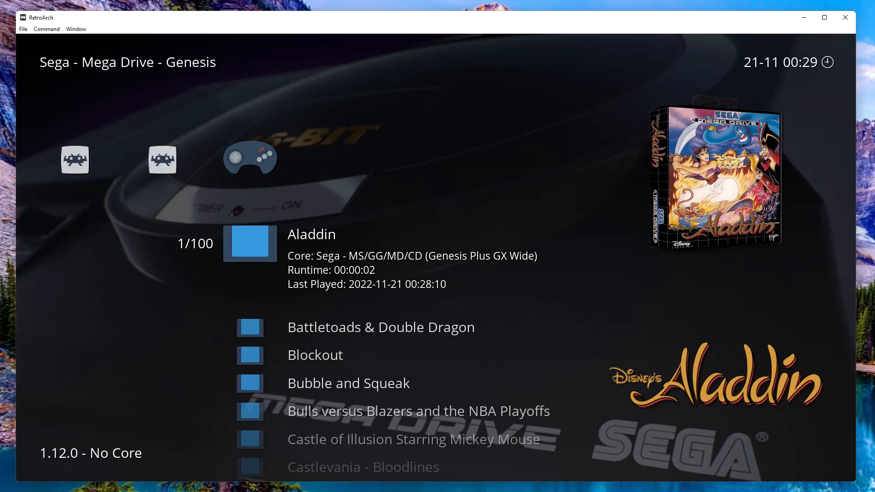
click(363, 491)
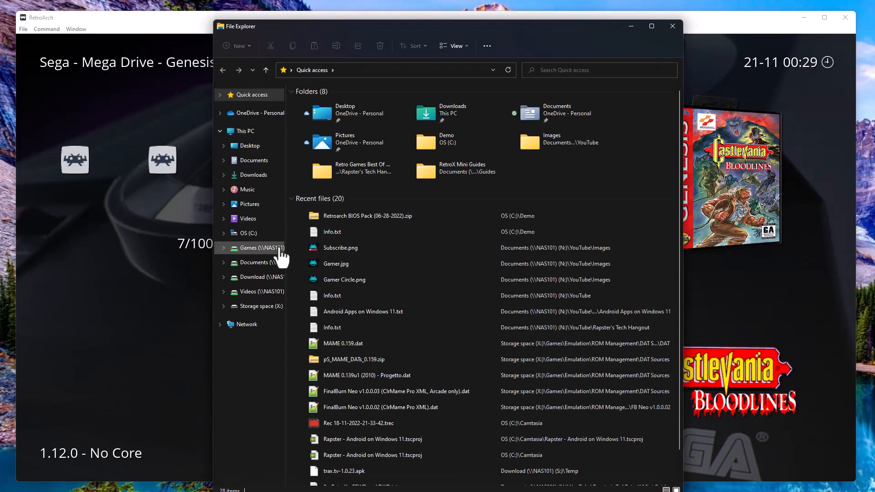
Open C:\Demo\RetroArch\RetroArch-Win64\wallpapers\systems, select Sega - Mega Drive - Genesis.png, and return to RetroArch.
click(259, 233)
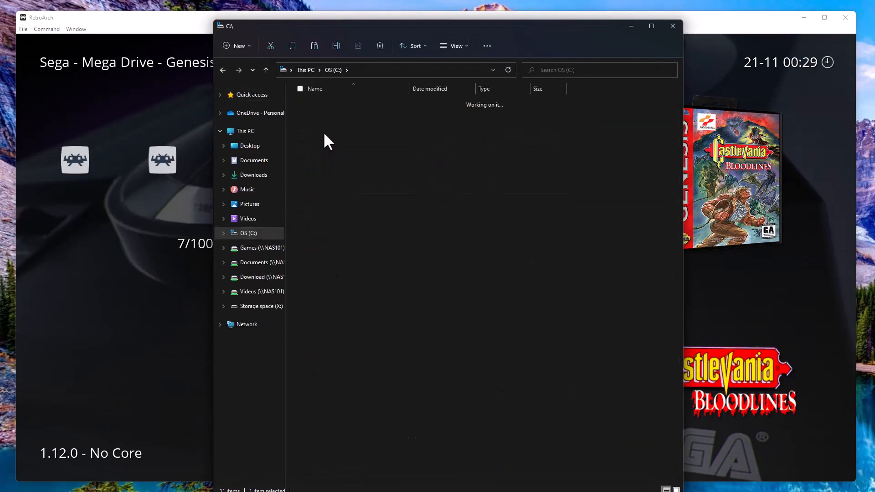
double_click(324, 132)
double_click(325, 105)
click(325, 105)
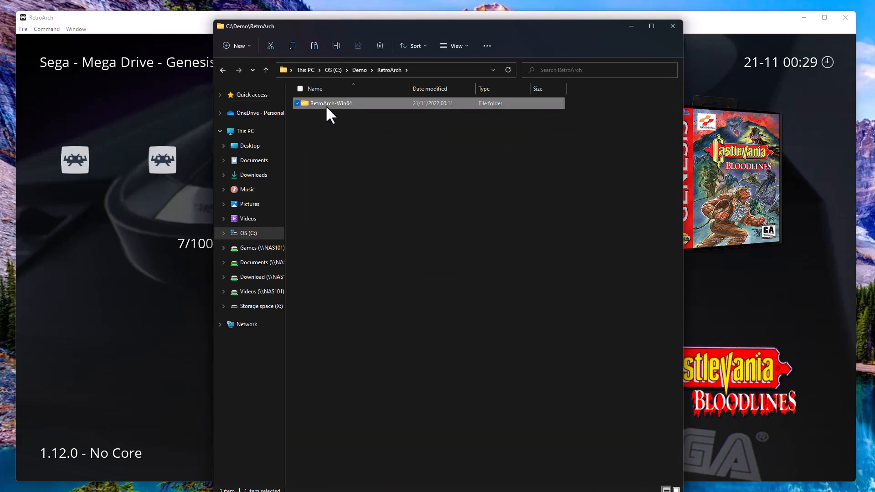
double_click(325, 105)
double_click(321, 400)
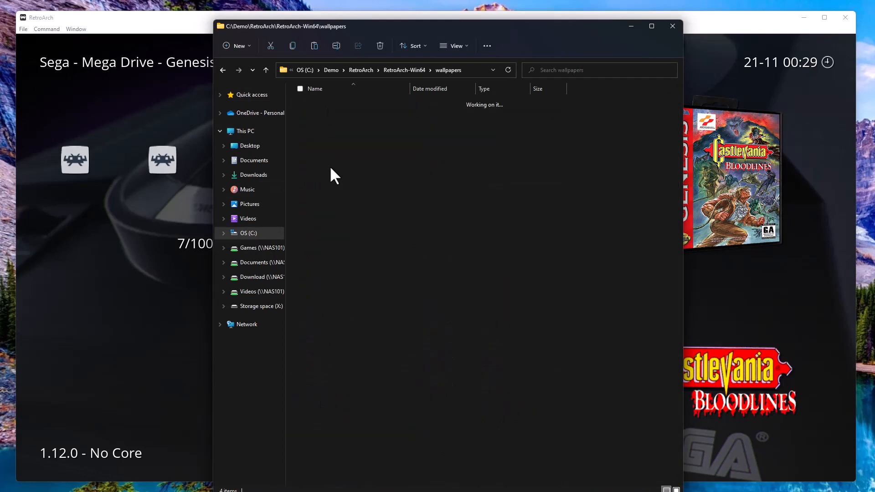
double_click(321, 113)
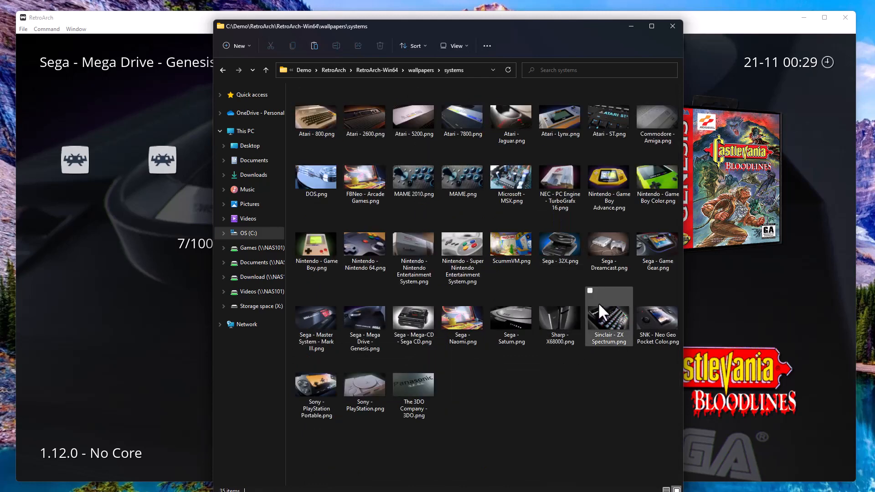
click(366, 345)
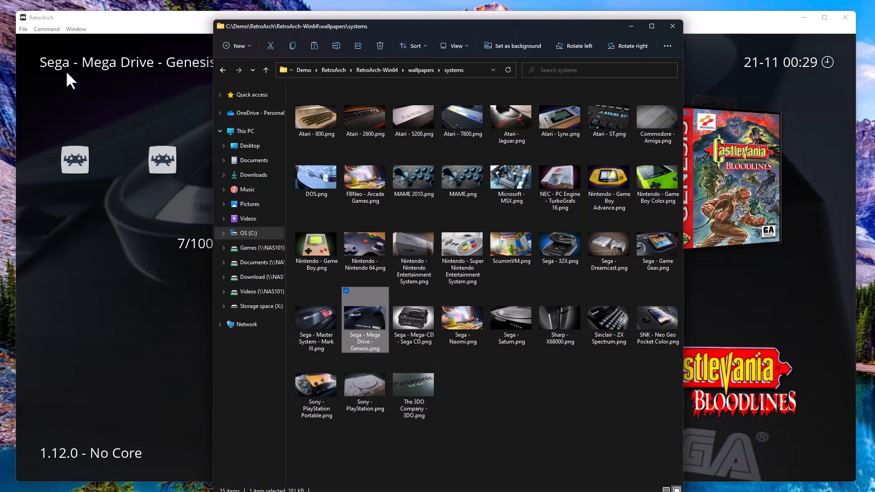
click(649, 141)
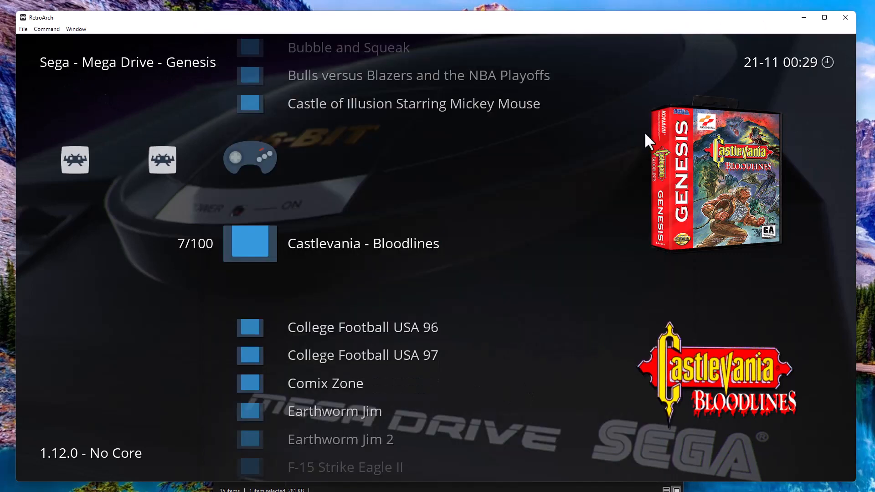
Move down the Genesis playlist past Gaiares to Golden Axe III, briefly switching to Explorer and back.
key(Down)
key(Down)
key(Down)
key(Down)
key(Down)
key(Down)
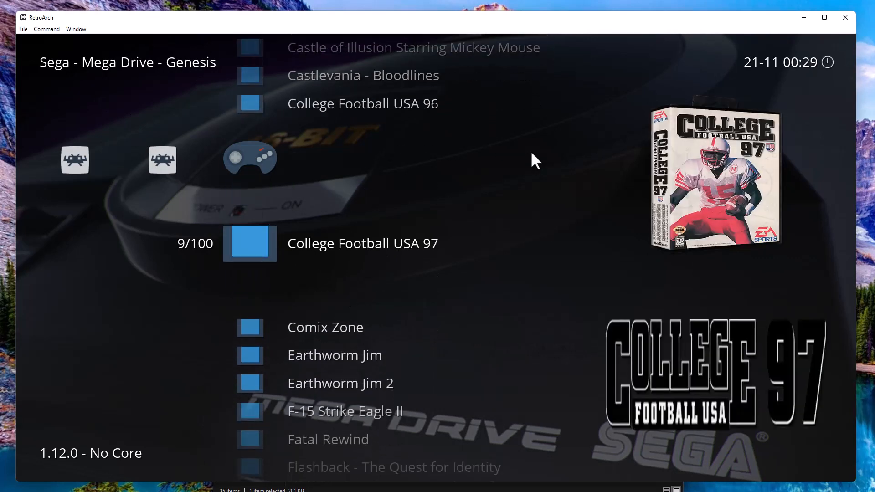
key(Down)
key(Down)
key(Down)
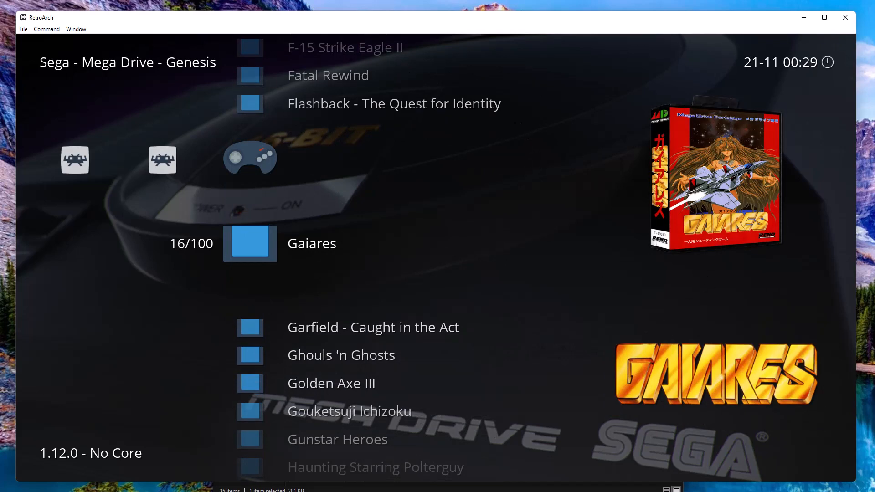
key(Down)
key(Down)
key(Down)
key(alt+Tab)
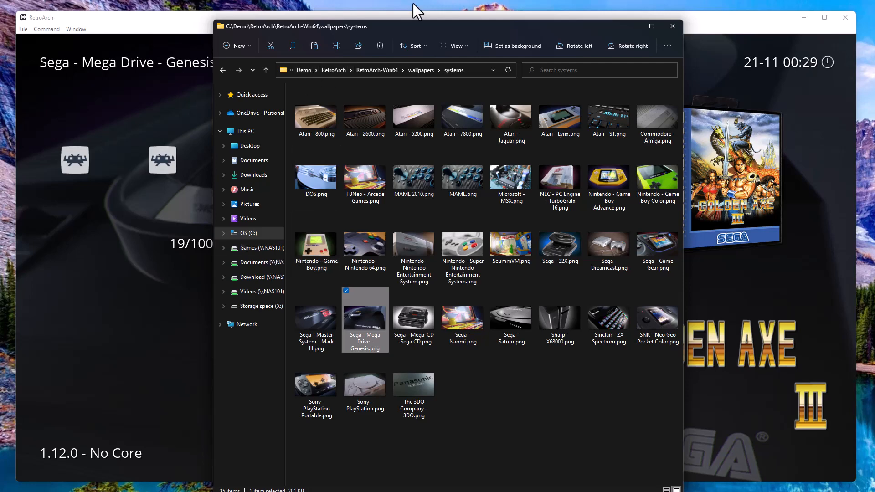
key(alt+Tab)
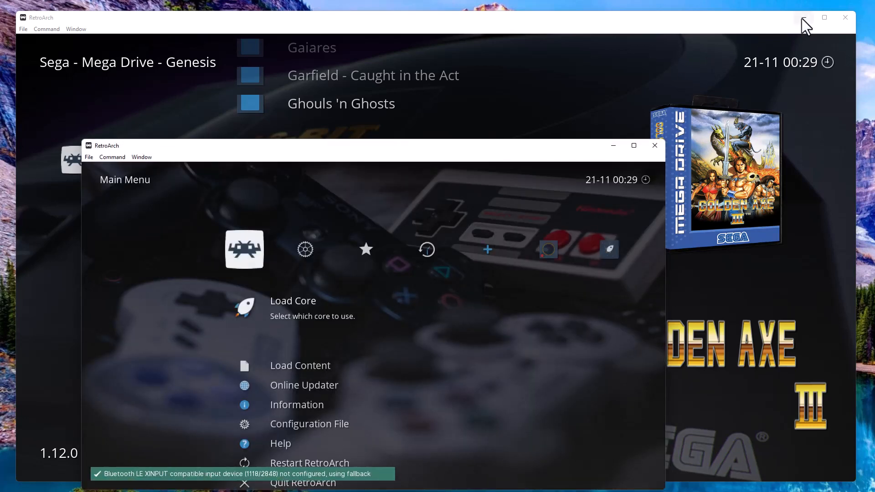
Minimise the large RetroArch window and stretch the second RetroArch 1.9.9 window to fill the screen.
click(803, 18)
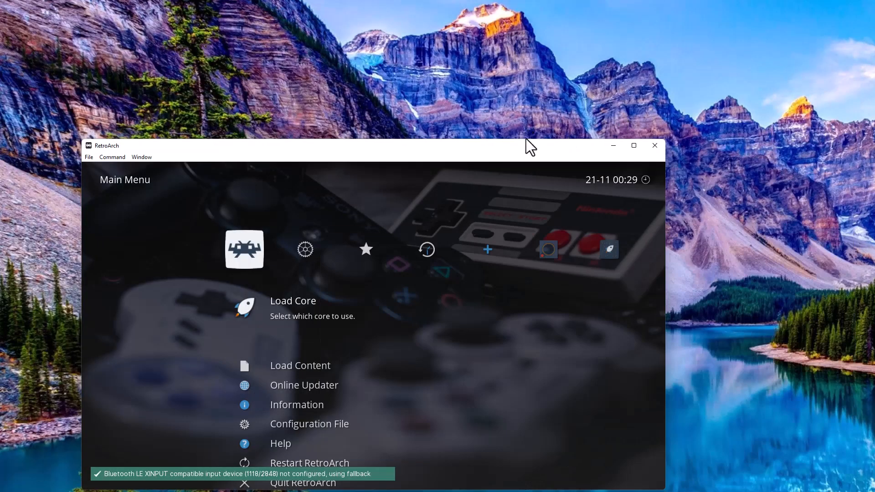
drag(527, 144, 445, 15)
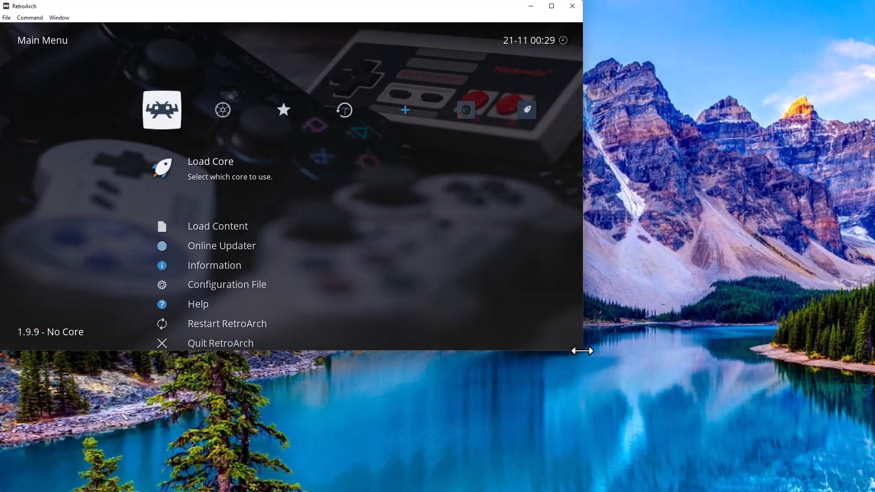
drag(579, 349, 870, 486)
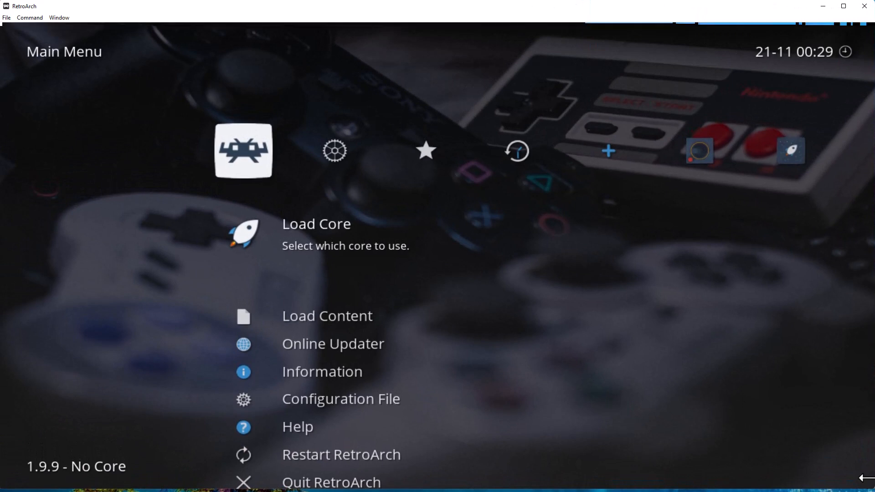
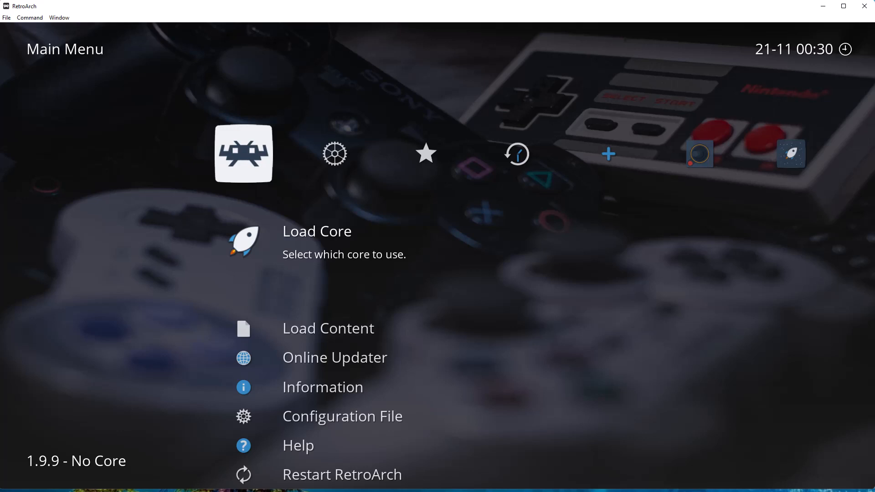
Scroll through the Atari 2600, 5200, 800, FBNeo, MAME, MSX, PC Engine, NES and SNES playlists.
key(Right)
key(Right)
key(Right)
key(Right)
key(Right)
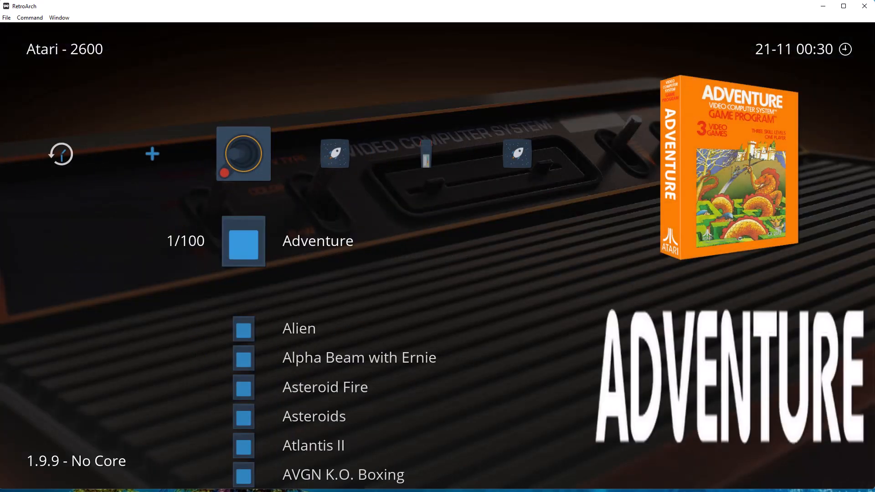
key(Right)
key(Right)
key(Right)
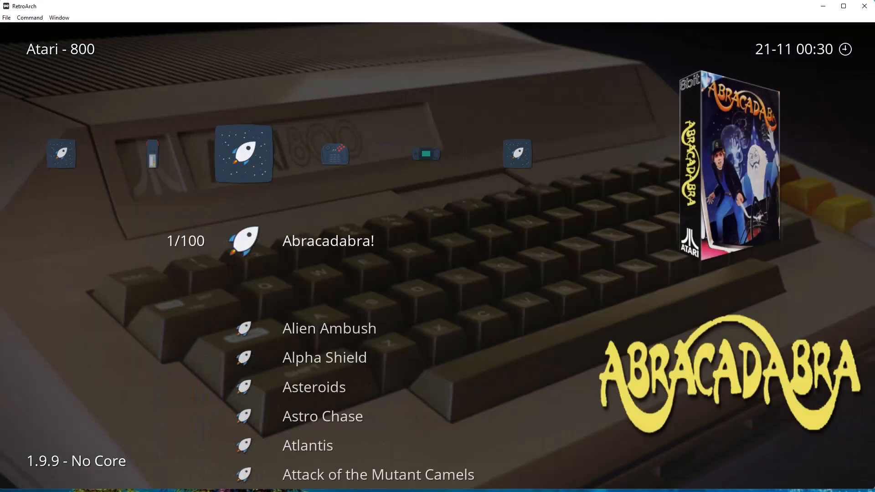
key(Right)
key(Right)
key(Right)
key(Right)
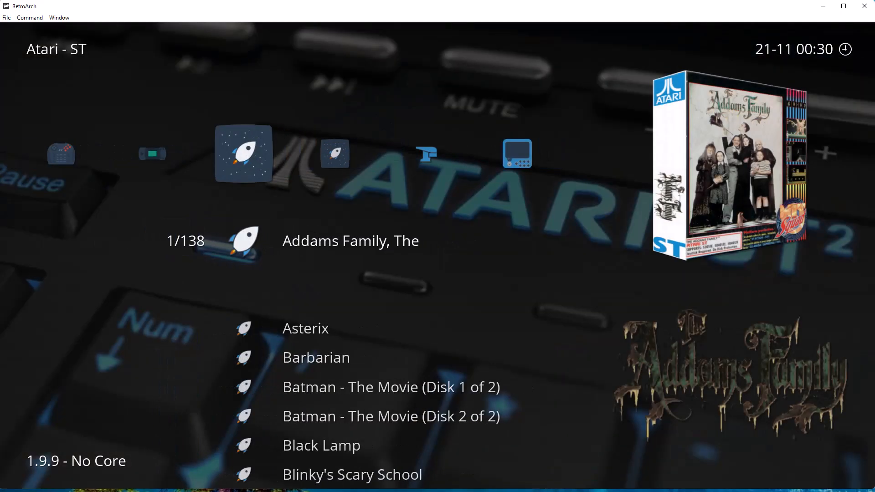
key(Right)
key(Right)
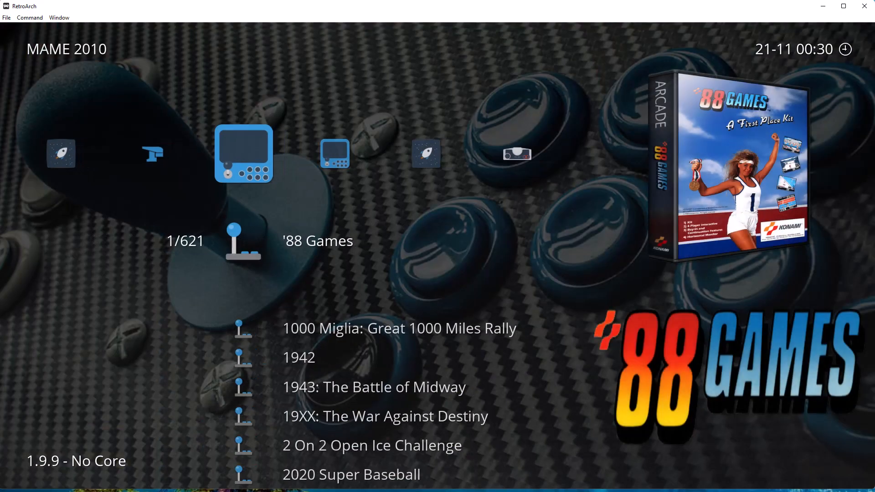
key(Left)
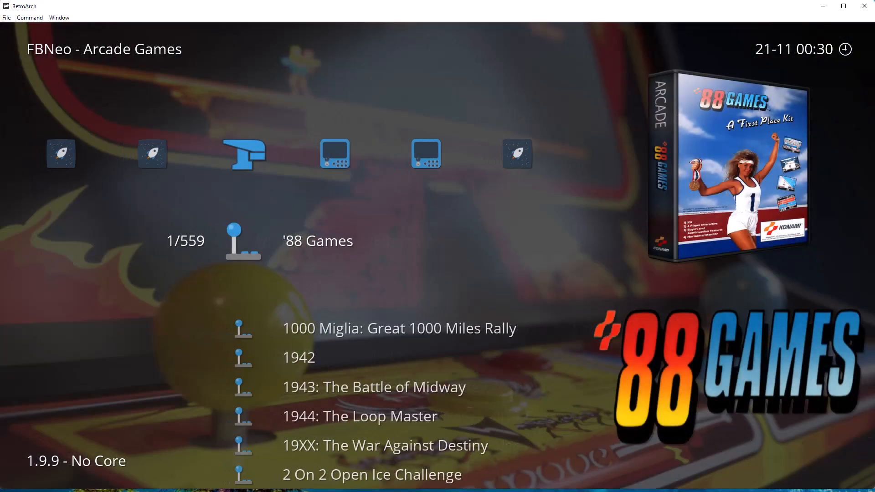
key(Right)
key(Right)
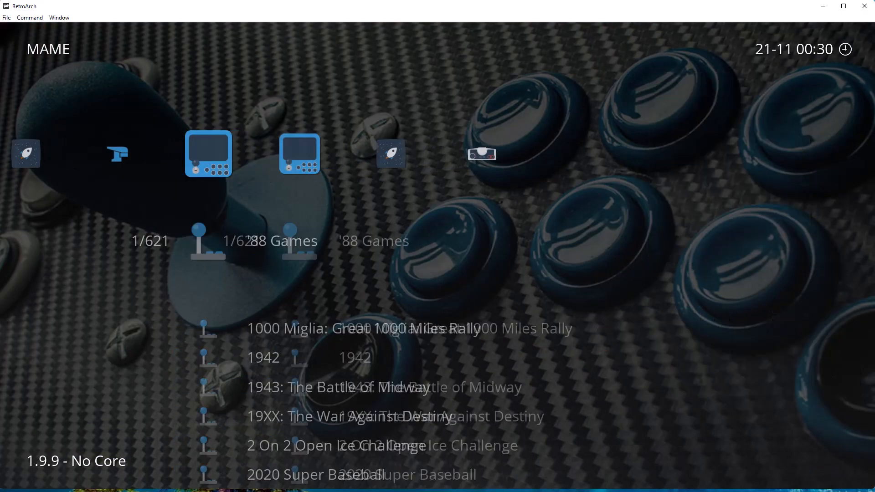
key(Right)
key(Right)
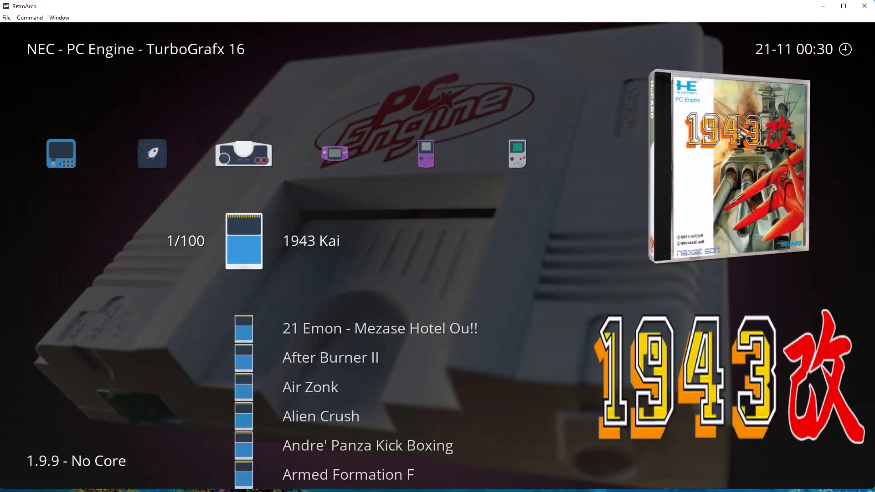
key(Right)
key(Right)
key(Right)
key(Right)
key(Right)
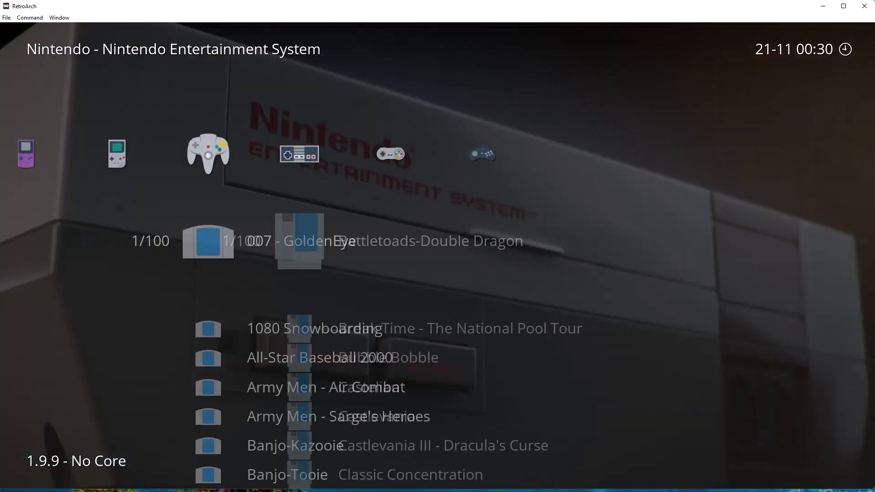
key(Right)
Browse the Nintendo 64 games down to F-Zero X, then head back left past the Atari playlists.
key(Left)
key(Left)
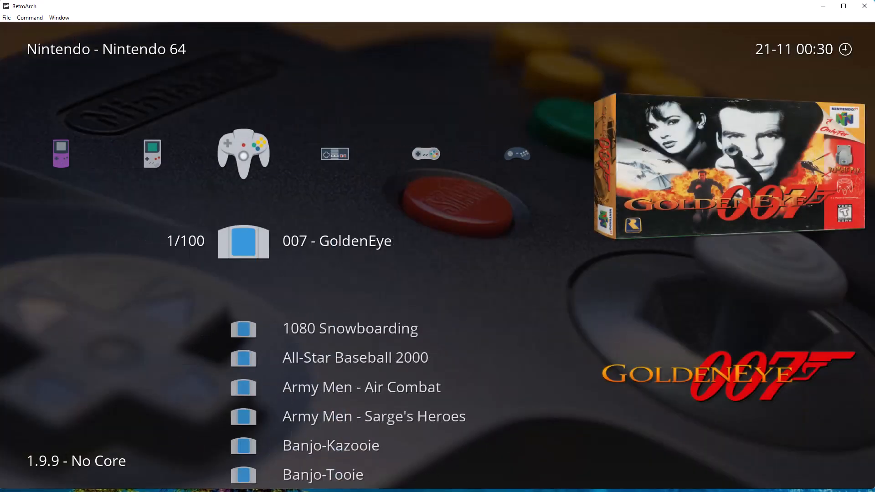
key(Down)
key(Down)
key(Down)
key(Down)
key(Down)
key(Down)
key(Down)
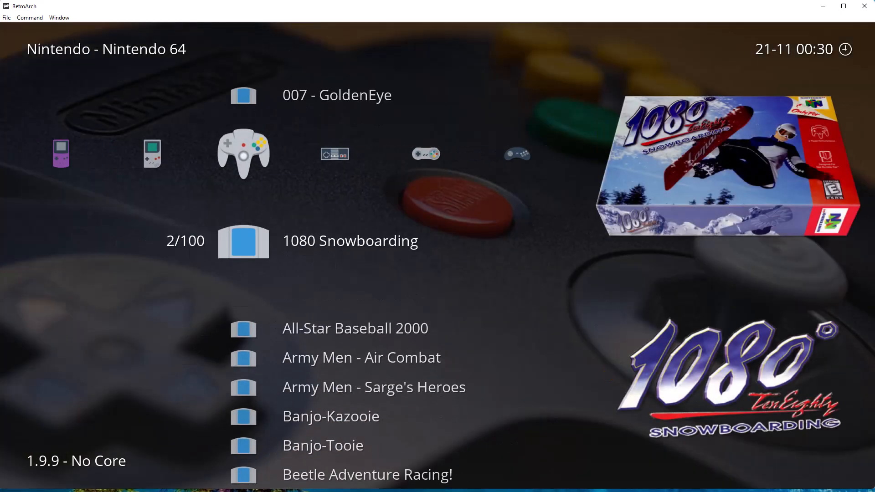
key(Down)
key(Down)
key(Down)
key(Down)
key(Down)
key(Down)
key(Down)
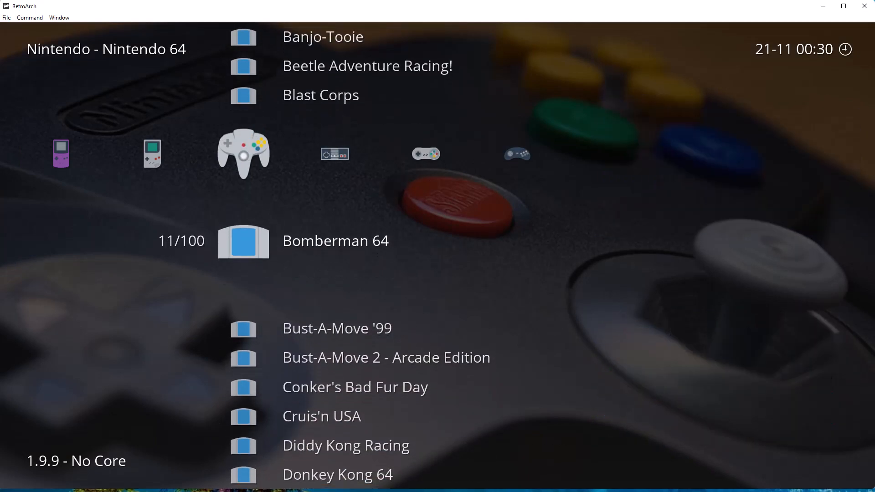
key(Down)
key(Down)
key(Down)
key(Down)
key(Down)
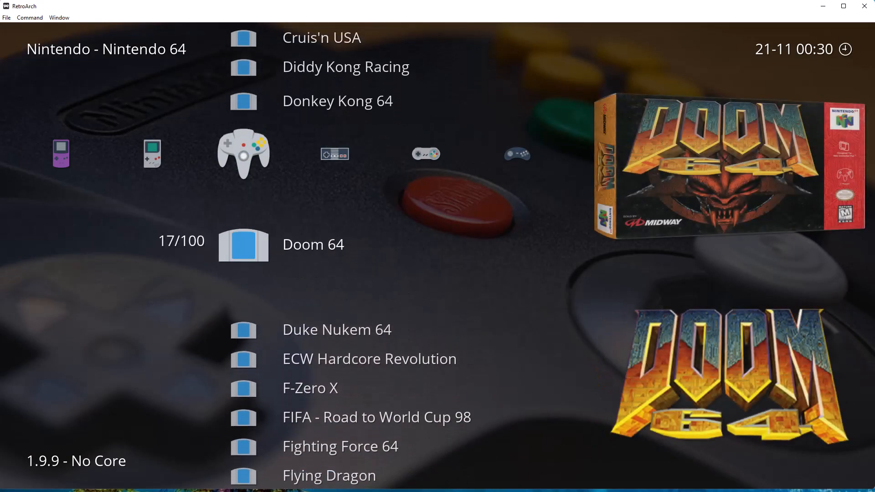
key(Right)
key(Right)
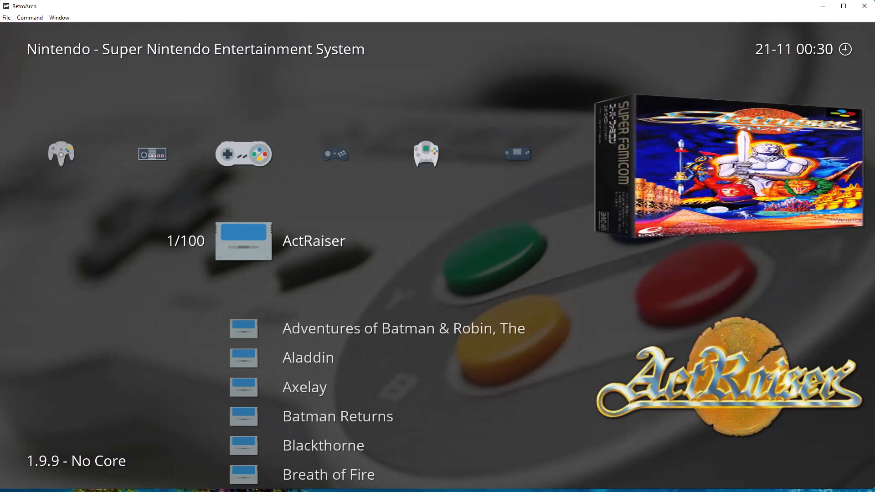
key(Right)
key(Right)
key(Left)
key(Left)
key(Left)
key(Left)
key(Left)
key(Left)
key(Left)
key(Left)
key(Left)
key(Left)
key(Left)
key(Left)
key(Left)
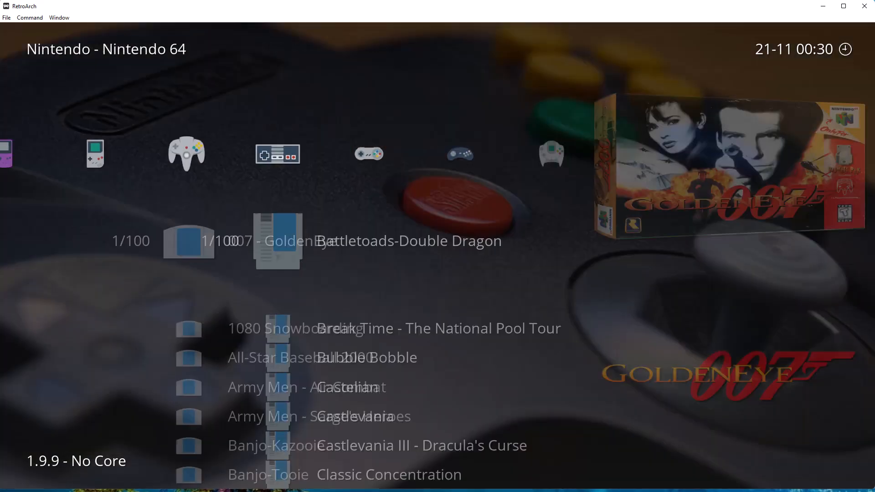
key(Left)
key(Left)
key(Left)
key(Left)
key(Left)
key(Left)
key(Left)
key(Left)
key(Left)
key(Left)
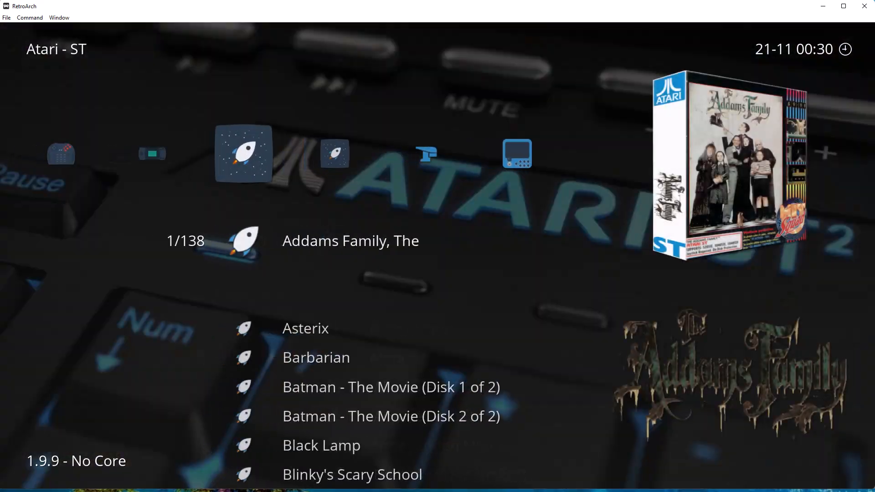
key(Left)
key(Left)
key(Left)
key(Left)
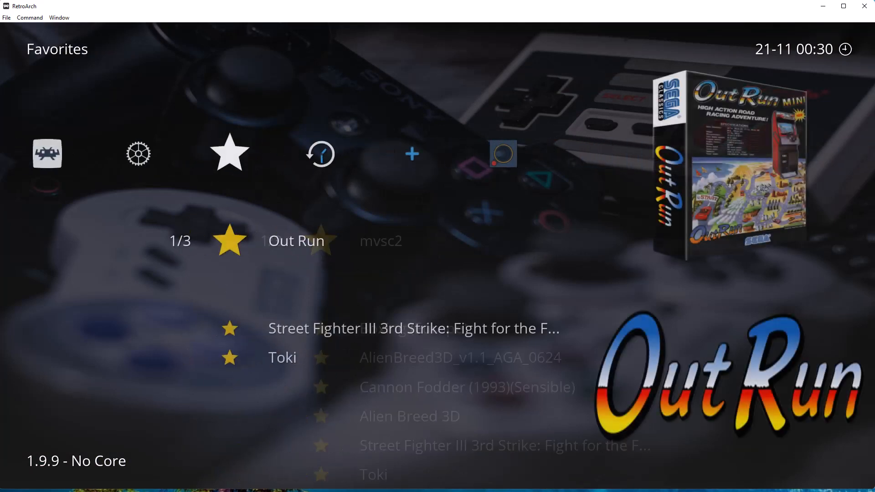
Find and open the User Interface section of Settings.
key(Right)
key(Down)
key(Down)
key(Down)
key(Down)
key(Down)
key(Down)
key(Down)
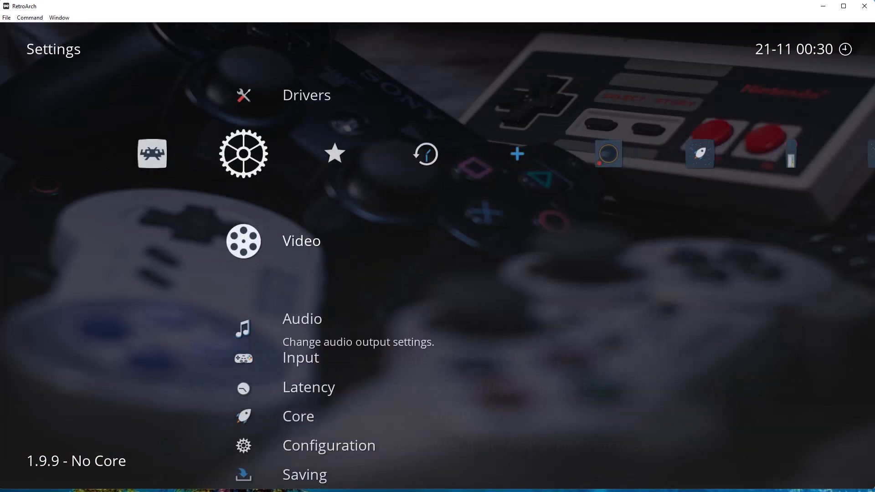
key(Up)
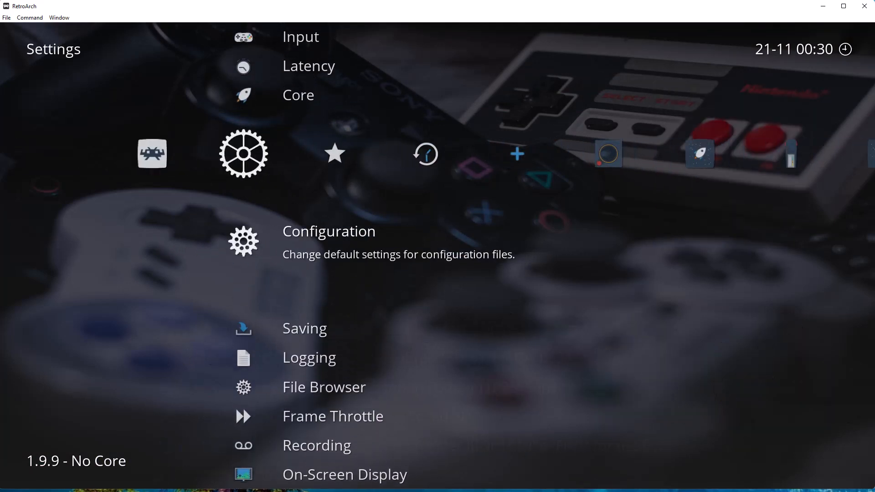
key(Left)
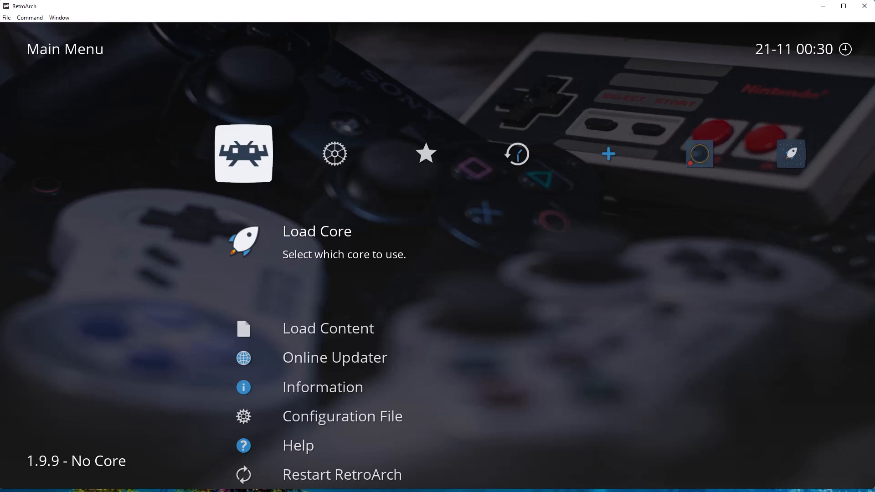
key(Down)
key(Down)
key(Down)
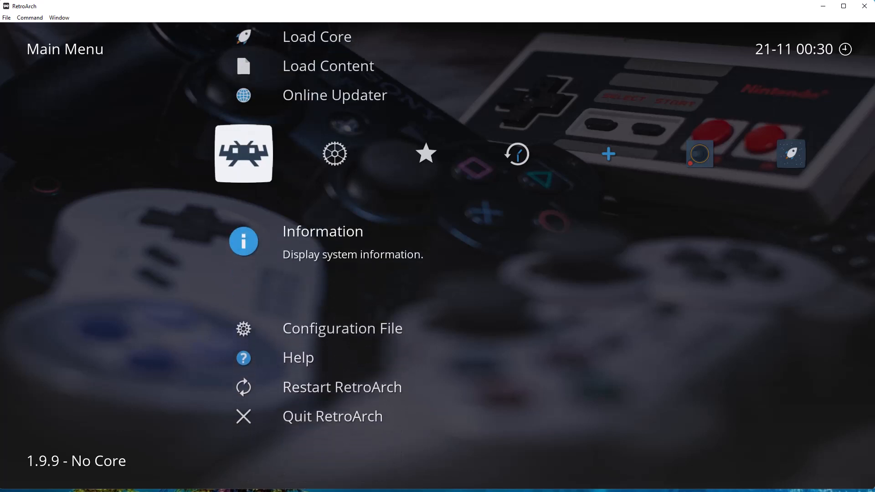
key(Right)
key(Down)
key(Down)
key(Down)
key(Down)
key(Down)
key(Down)
key(Down)
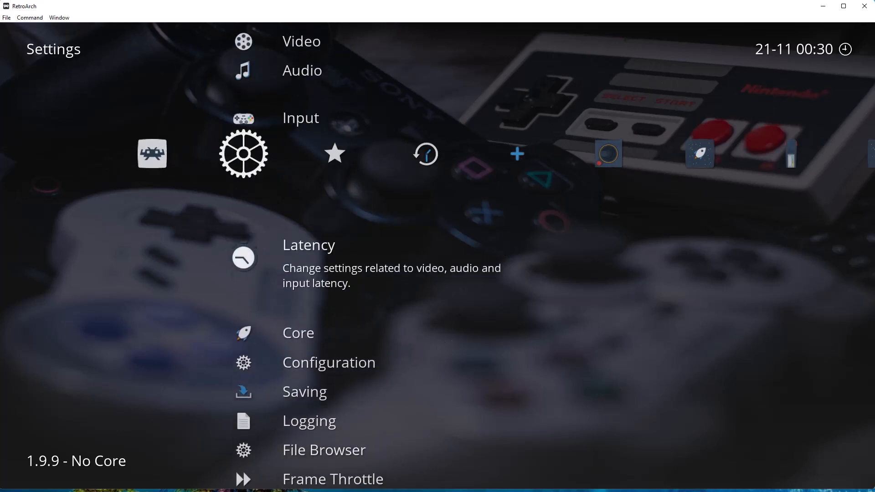
key(Down)
key(Down)
key(Down)
key(Down)
key(Down)
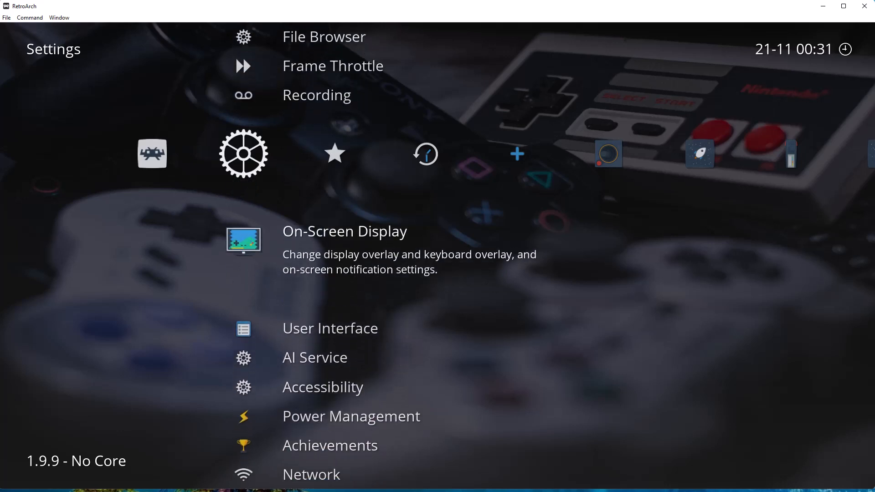
key(Down)
key(Return)
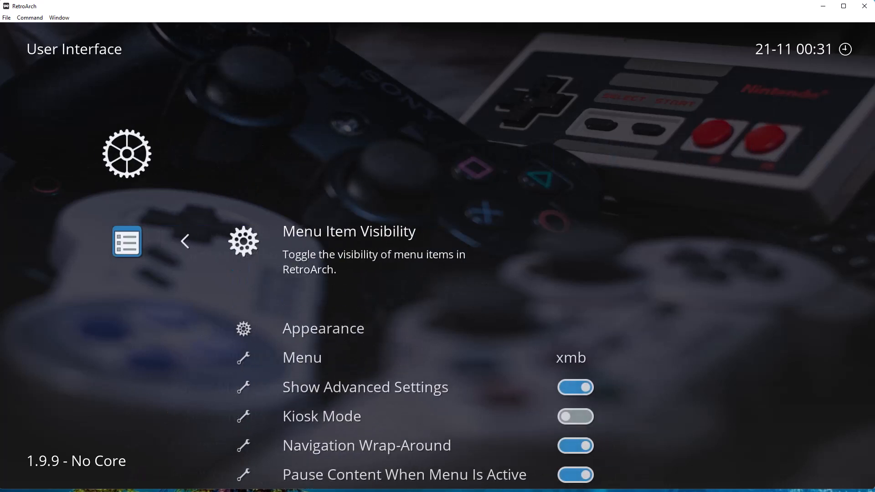
Turn Kiosk Mode on and open the Set Password for Disabling Kiosk Mode entry.
key(Down)
key(Down)
key(Down)
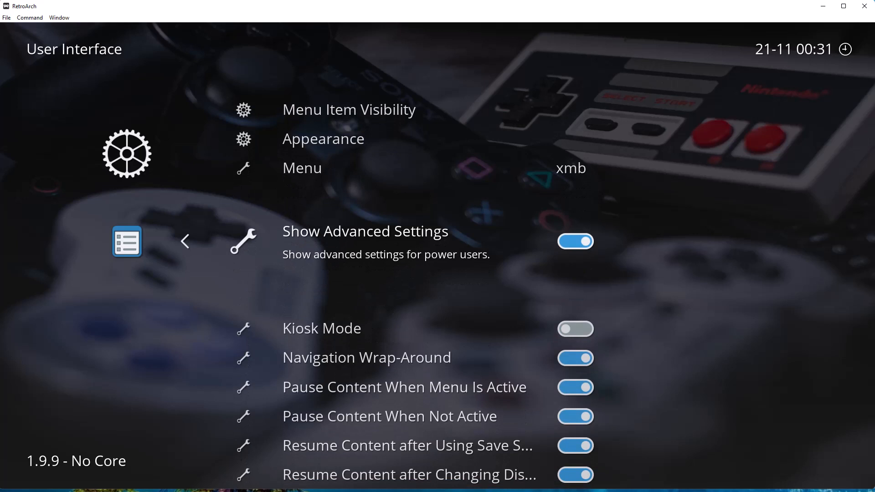
key(Down)
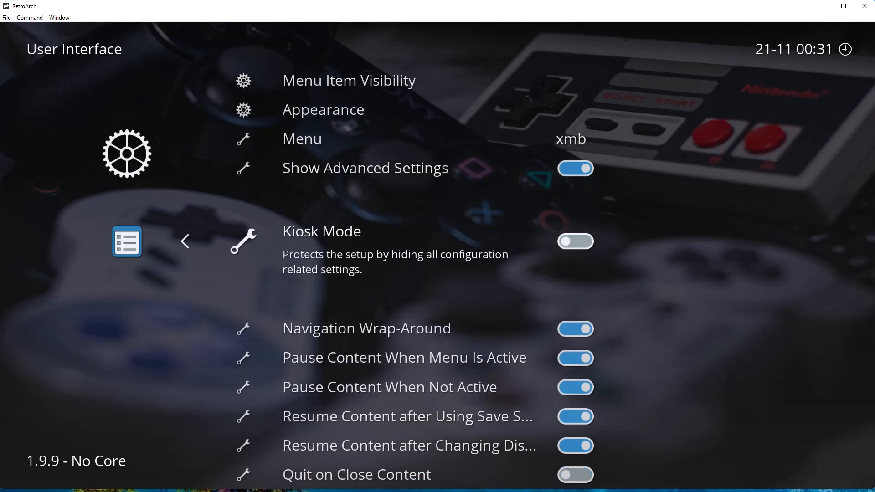
key(Return)
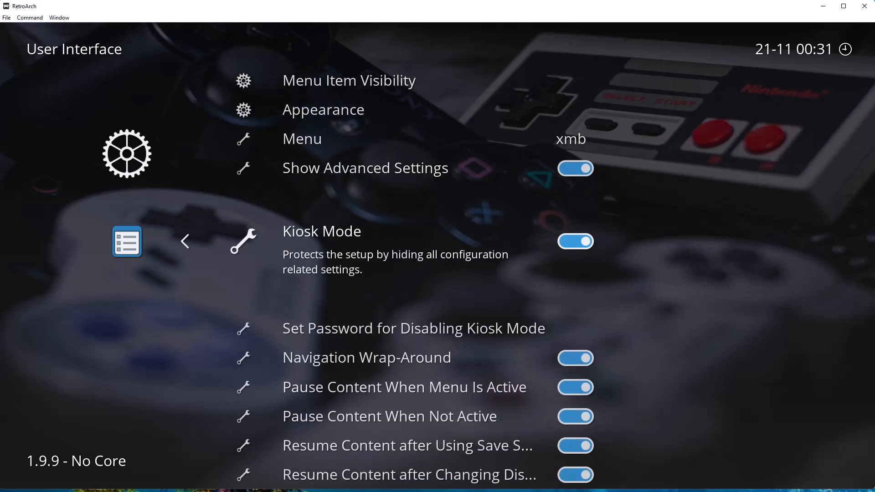
key(Down)
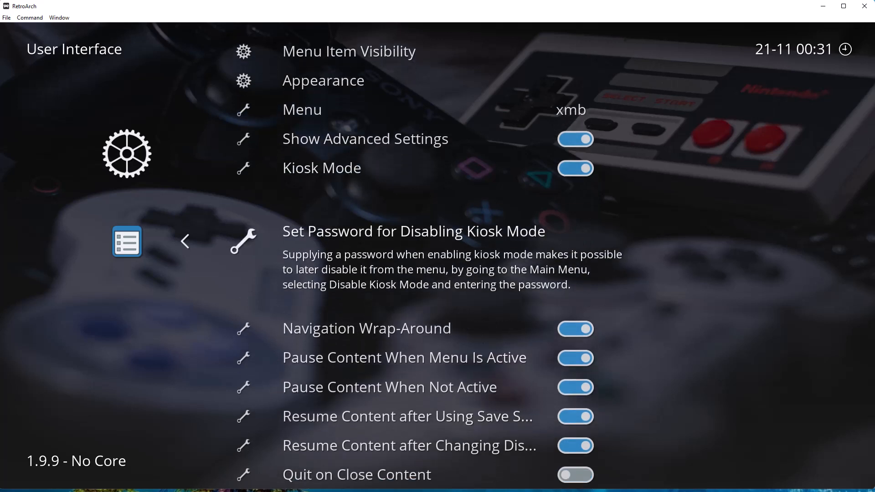
key(Return)
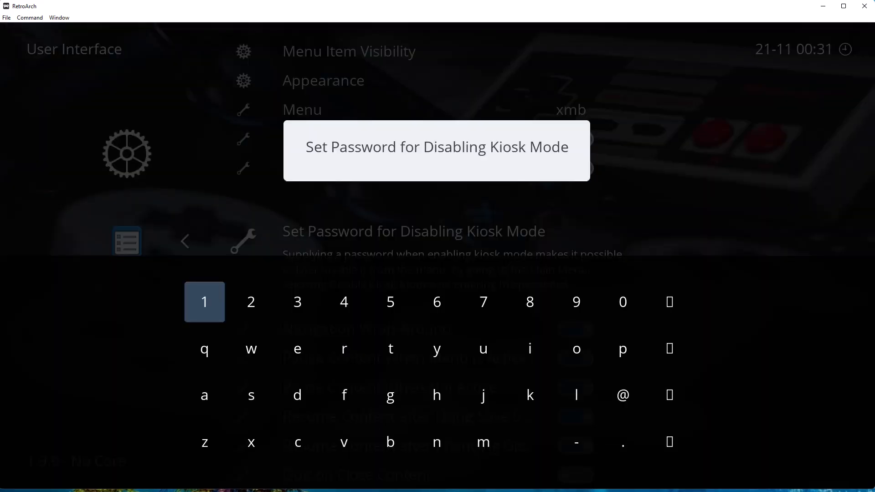
Enter a Kiosk Mode disabling password, confirm it, and back out to the Main Menu.
text(123)
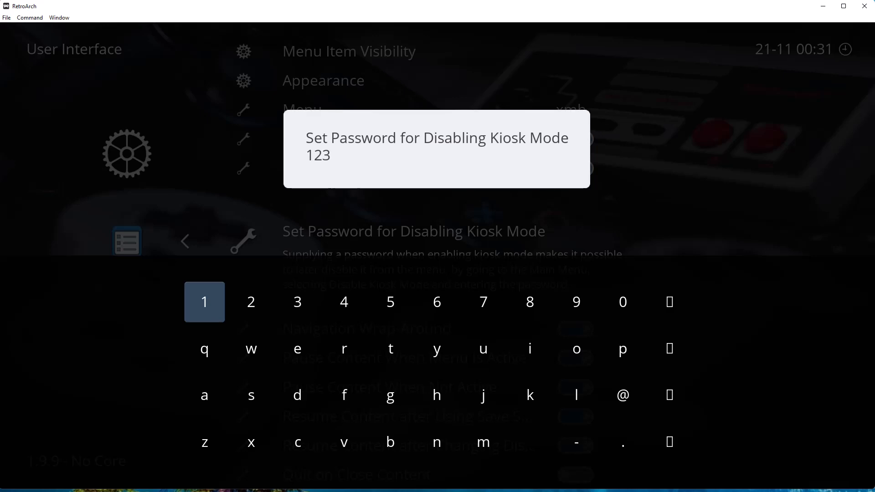
key(Return)
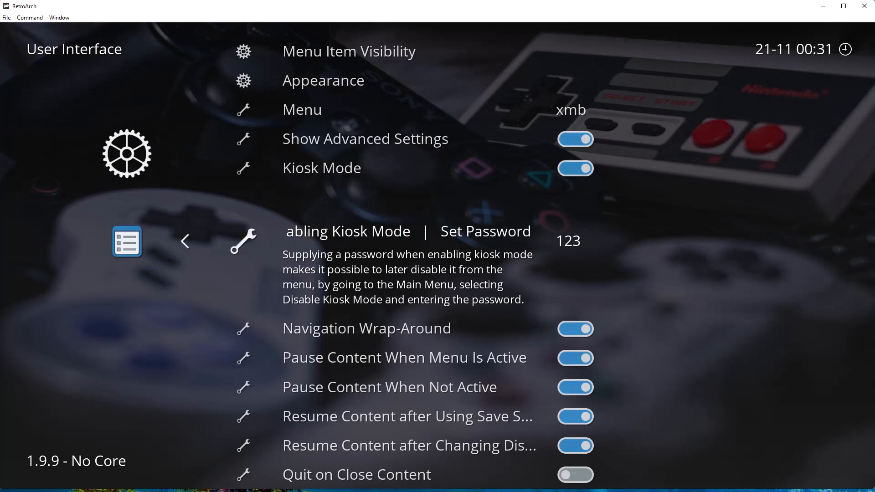
key(Up)
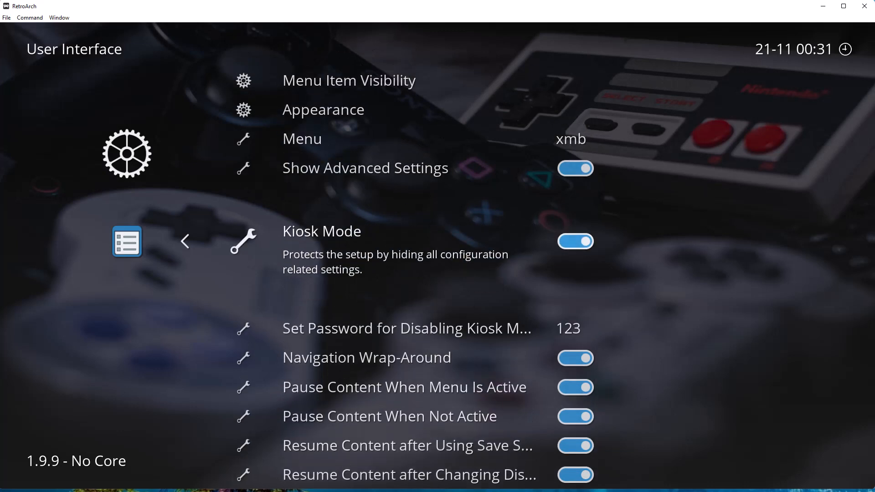
key(BackSpace)
key(Left)
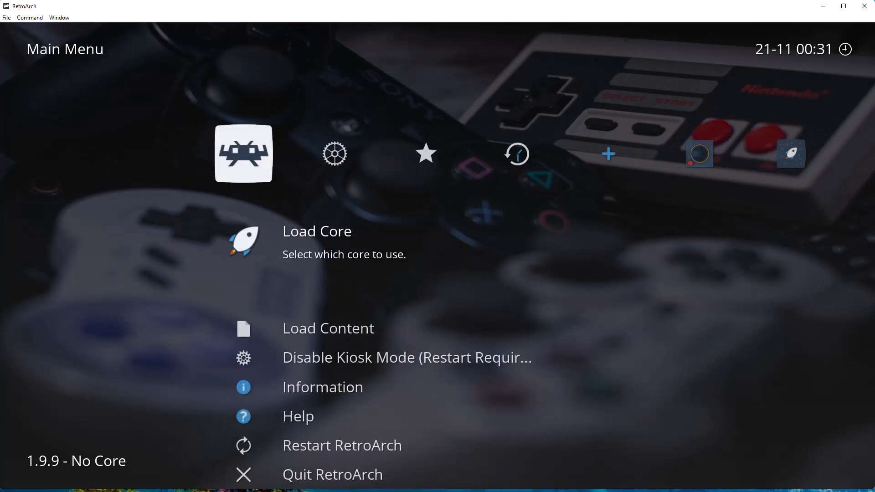
key(Up)
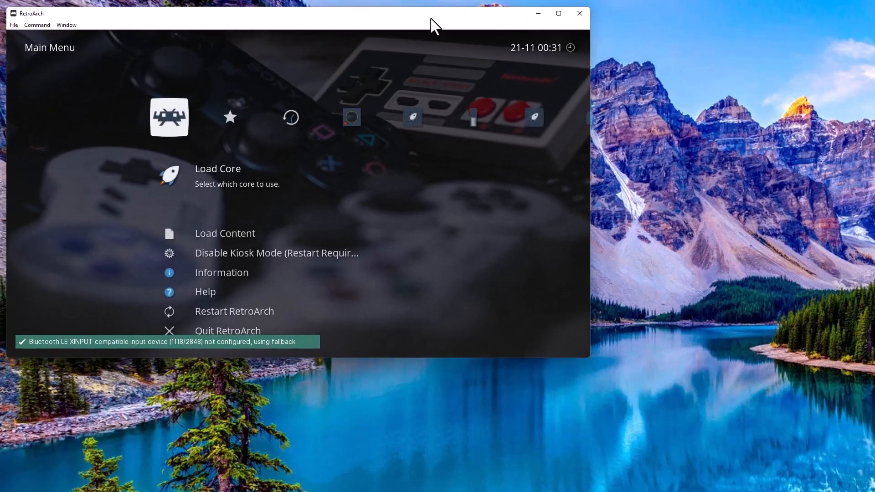
View the Load Core list and enlarge the RetroArch window to nearly full screen.
key(Return)
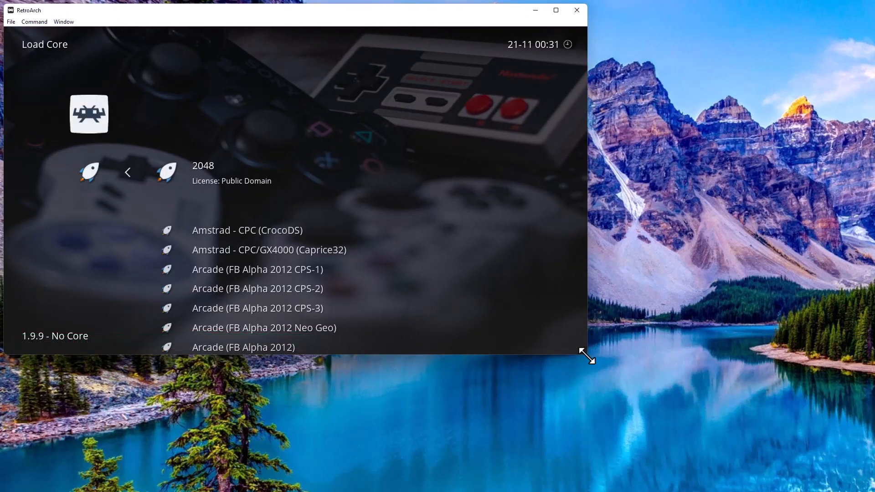
drag(586, 355, 869, 487)
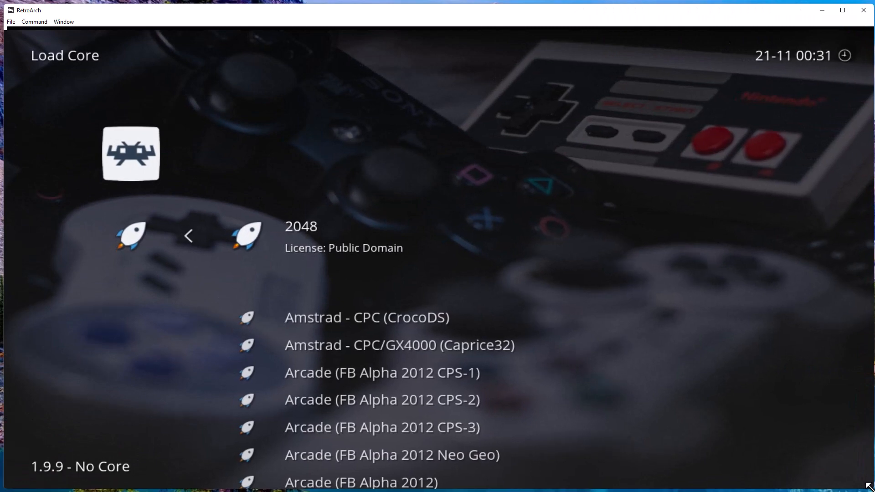
key(Down)
key(Down)
key(Down)
key(Down)
key(Down)
key(Down)
key(Down)
key(Down)
key(BackSpace)
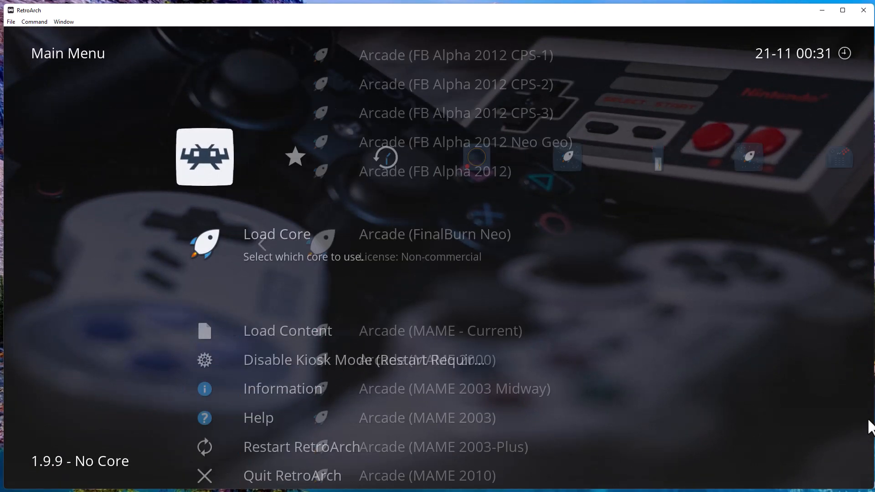
Browse the Favorites, History, Atari 2600 and Atari 5200 lists, then return to the Main Menu.
key(Left)
key(Right)
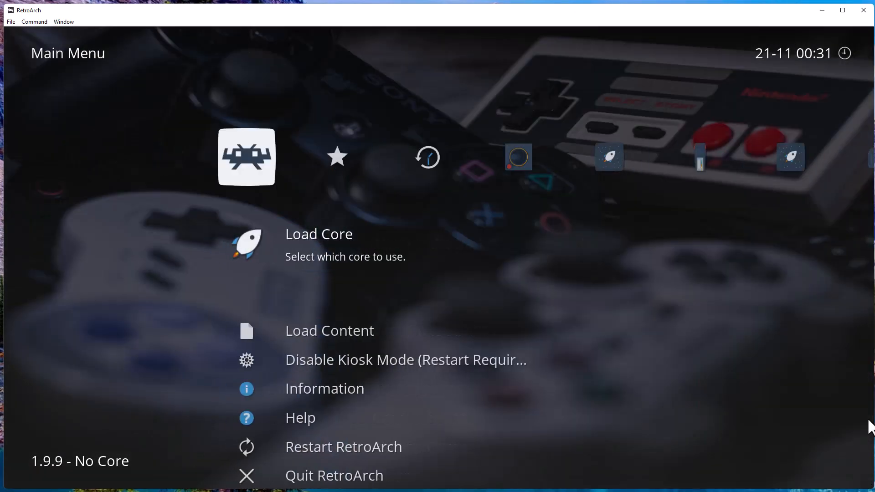
key(Right)
key(Left)
key(Right)
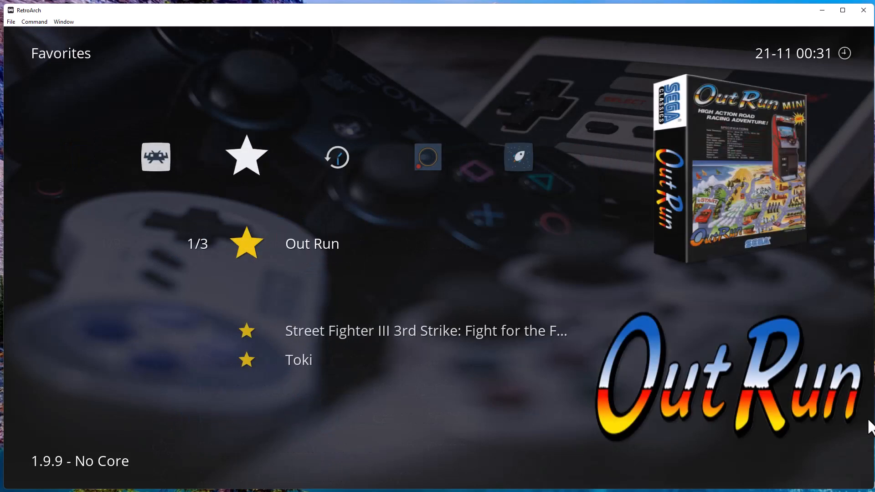
key(Right)
key(Right)
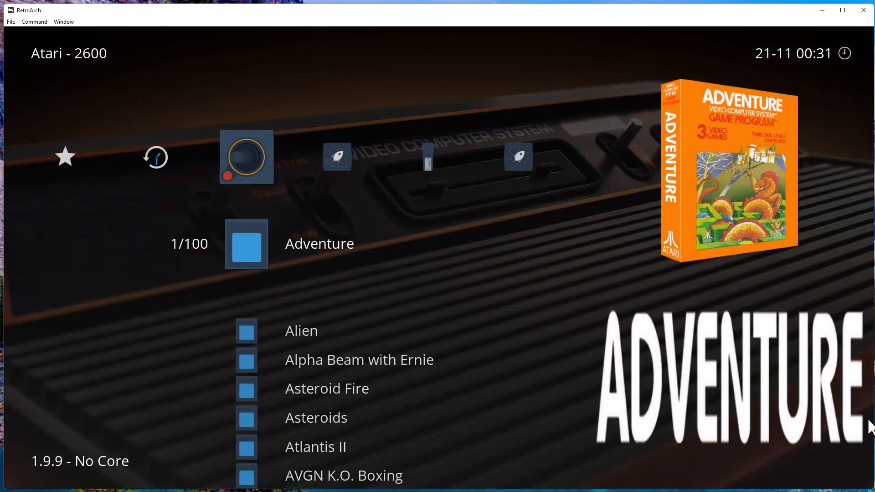
key(Right)
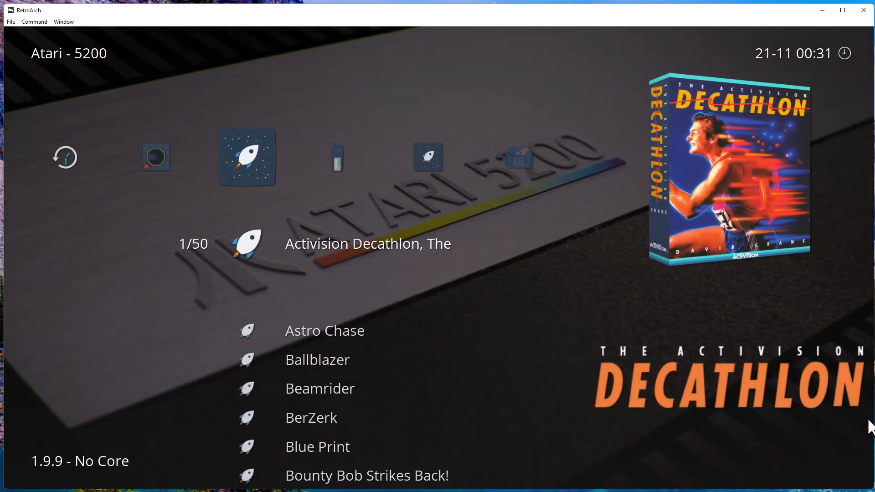
key(Right)
key(Right)
key(Right)
key(Right)
key(Right)
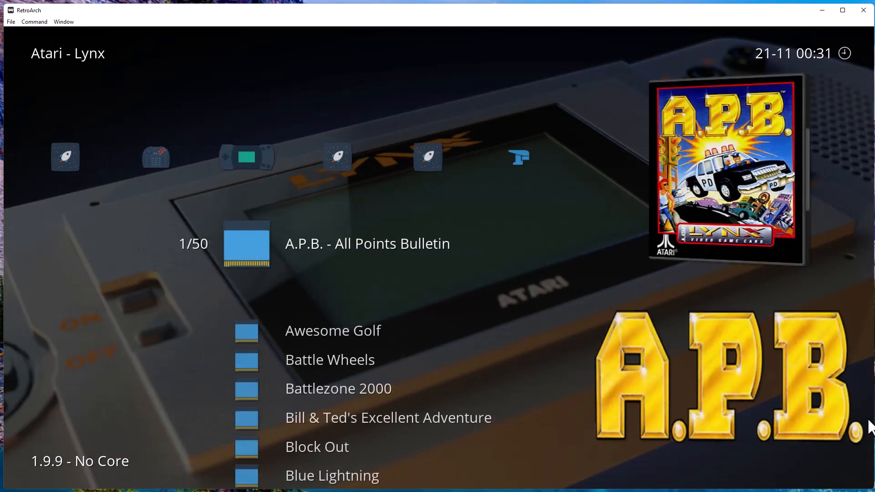
key(Left)
key(Left)
key(Left)
key(Left)
key(Left)
key(Left)
key(Left)
key(Left)
key(Left)
key(Left)
key(Left)
key(Left)
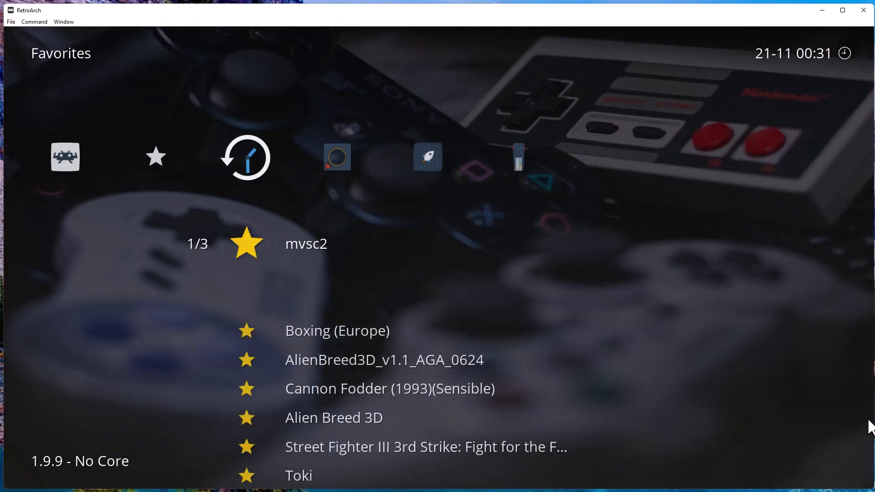
key(Right)
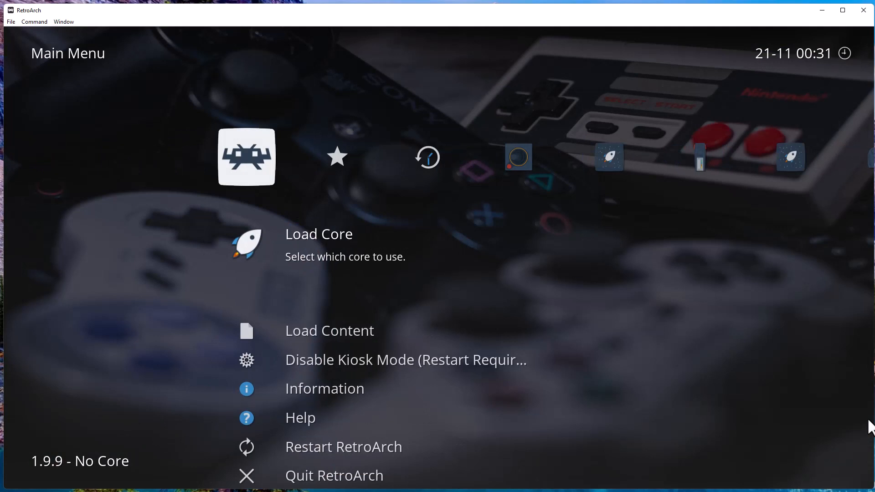
Peek at the Load Content file browser, then settle on Disable Kiosk Mode.
key(Down)
key(Up)
key(Down)
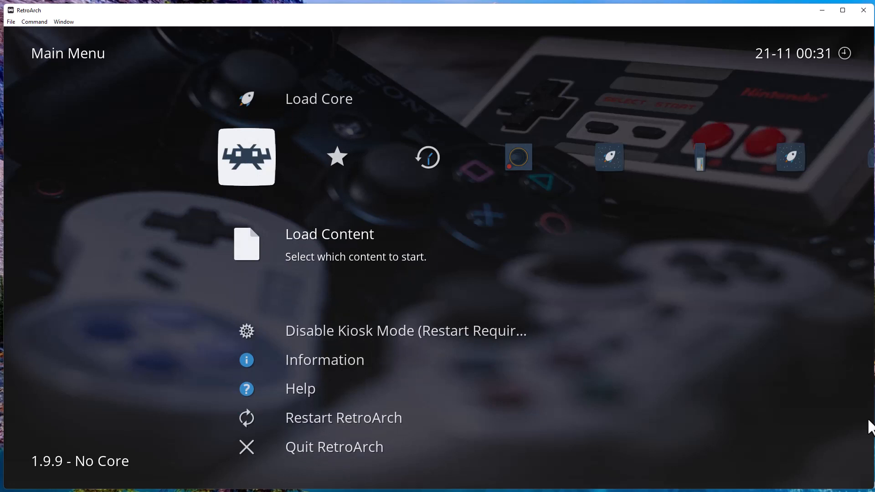
key(Return)
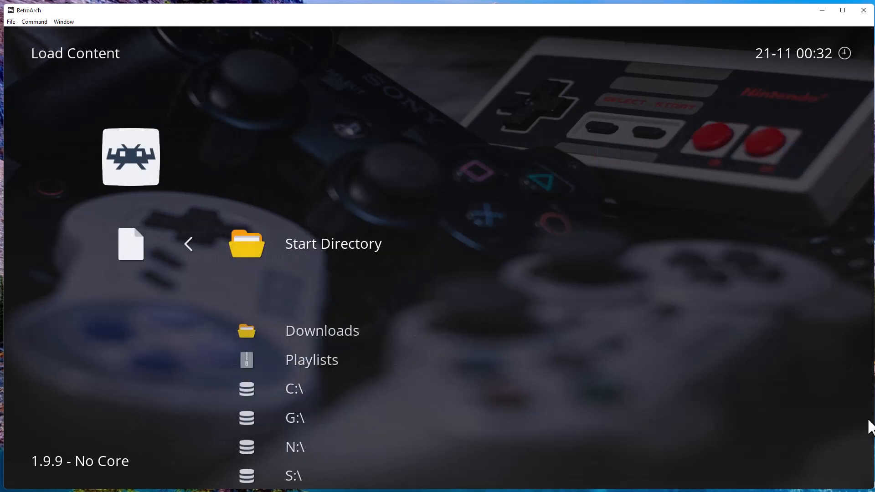
key(Down)
key(Down)
key(Down)
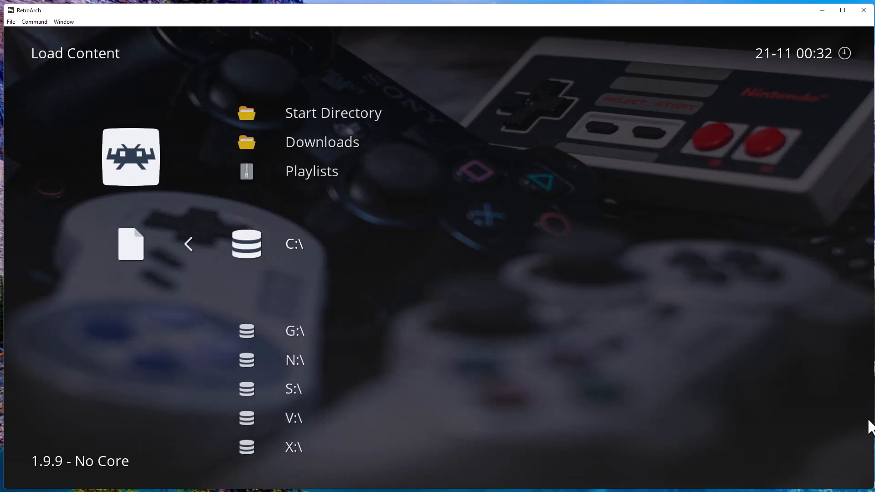
key(BackSpace)
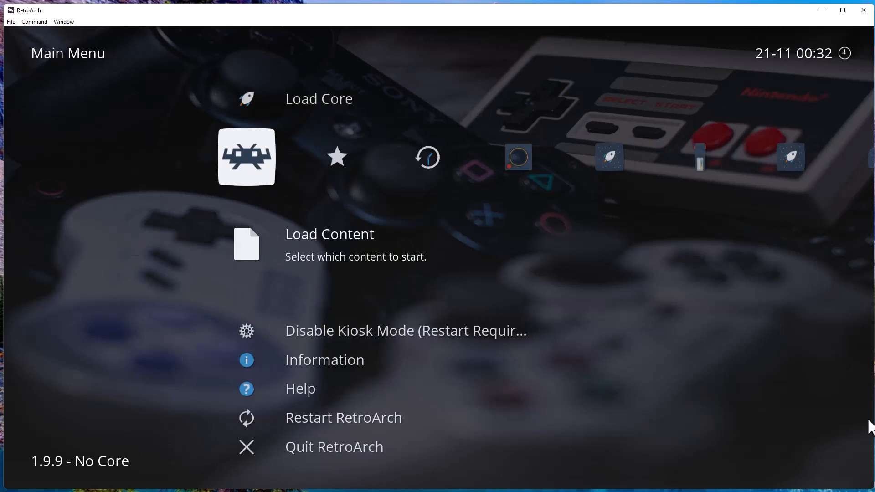
key(Up)
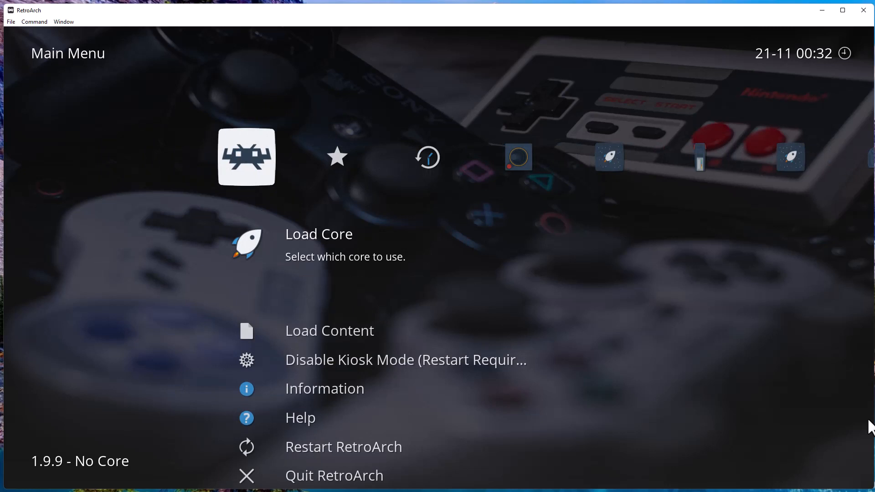
key(Down)
key(Down)
key(Down)
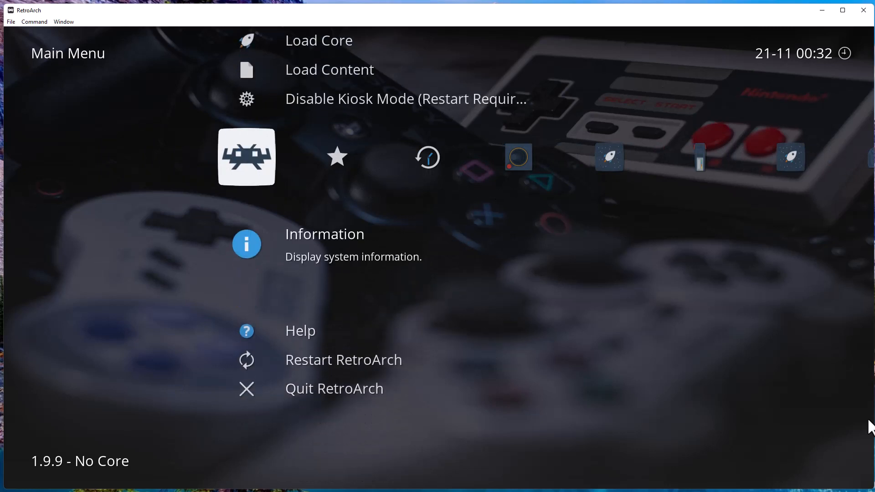
key(Down)
key(Down)
key(Up)
key(Up)
key(Up)
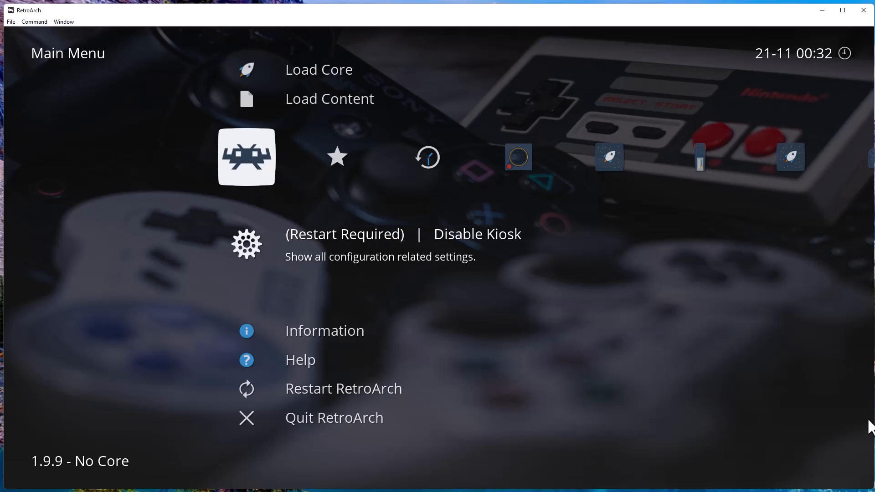
Disable Kiosk Mode by entering its password.
key(Return)
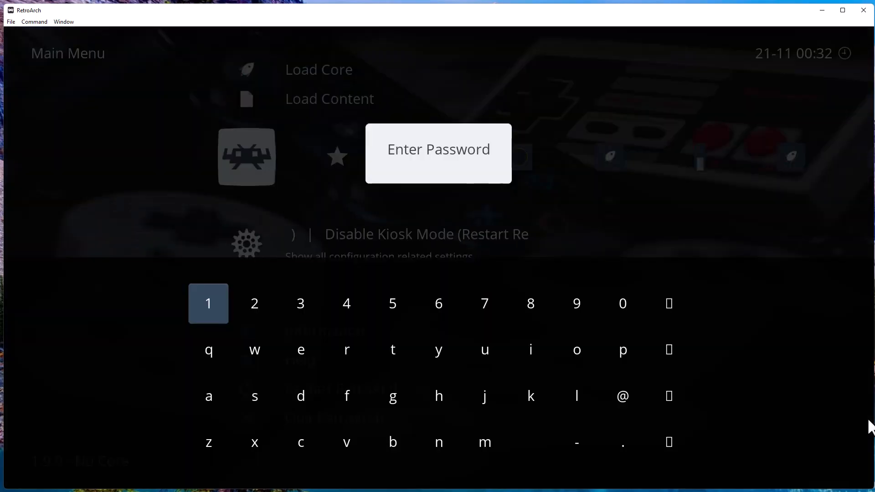
text(123)
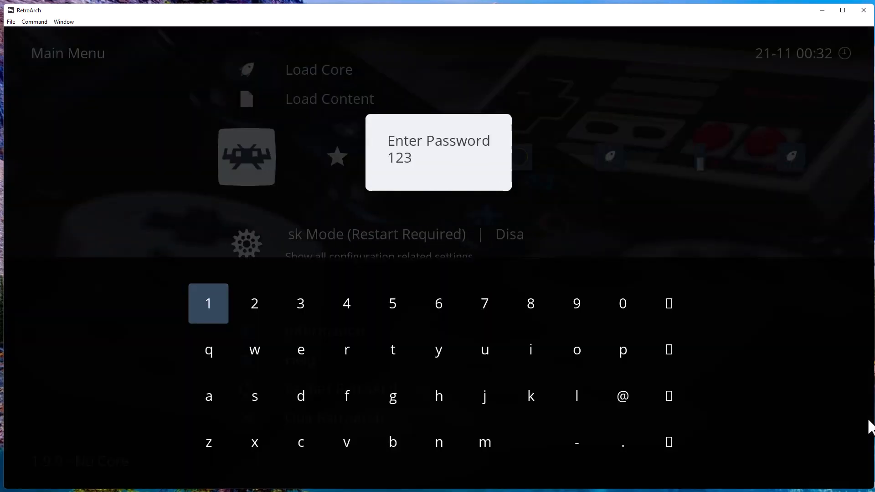
key(Return)
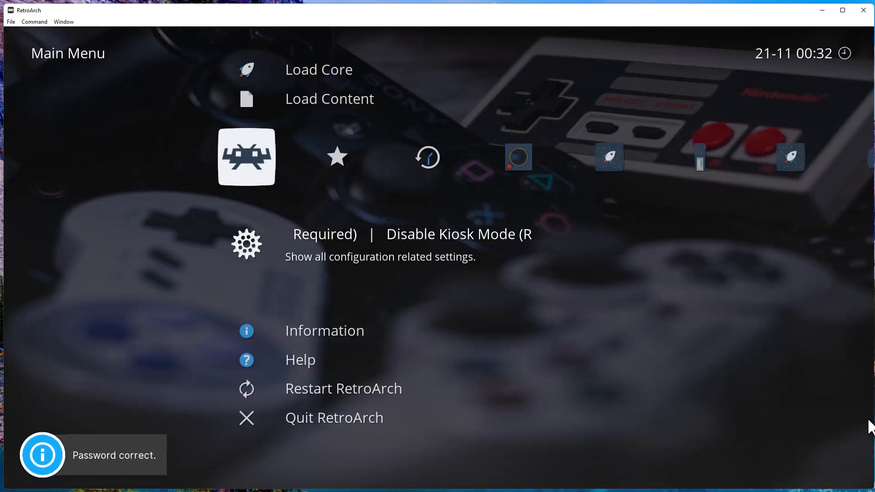
Restart RetroArch, then move and enlarge its window to fill the screen.
key(Down)
key(Down)
key(Down)
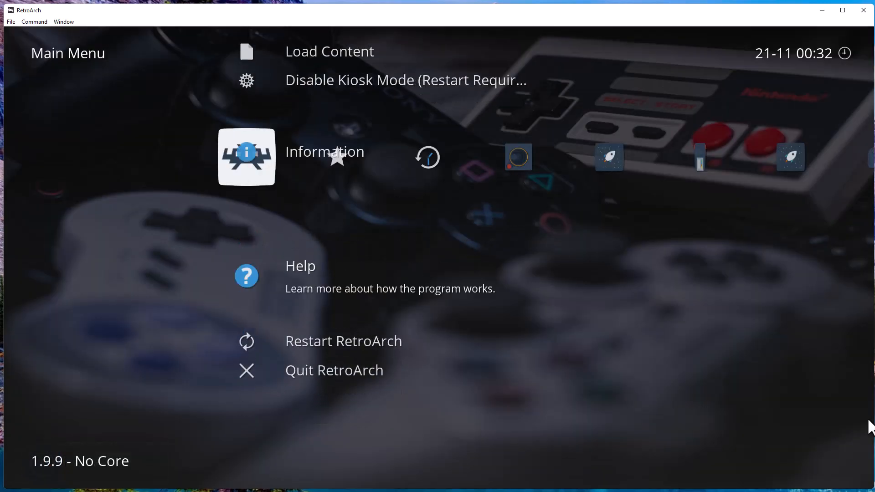
key(Return)
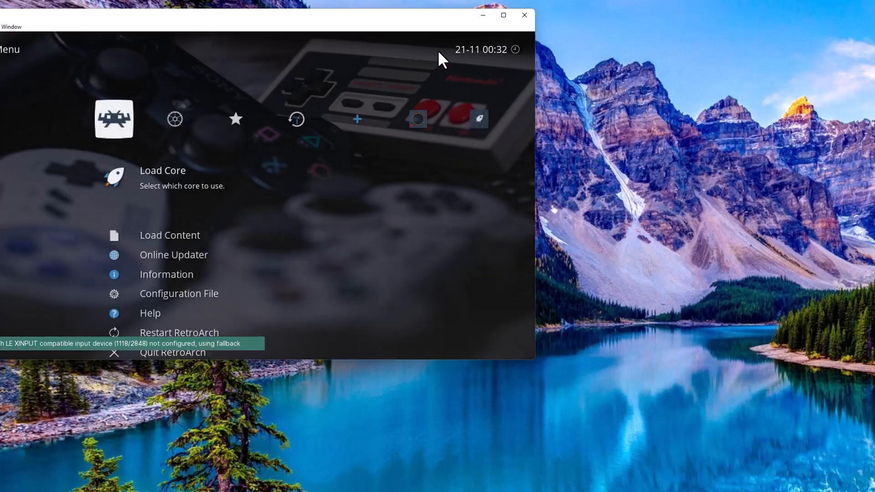
drag(424, 18, 470, 7)
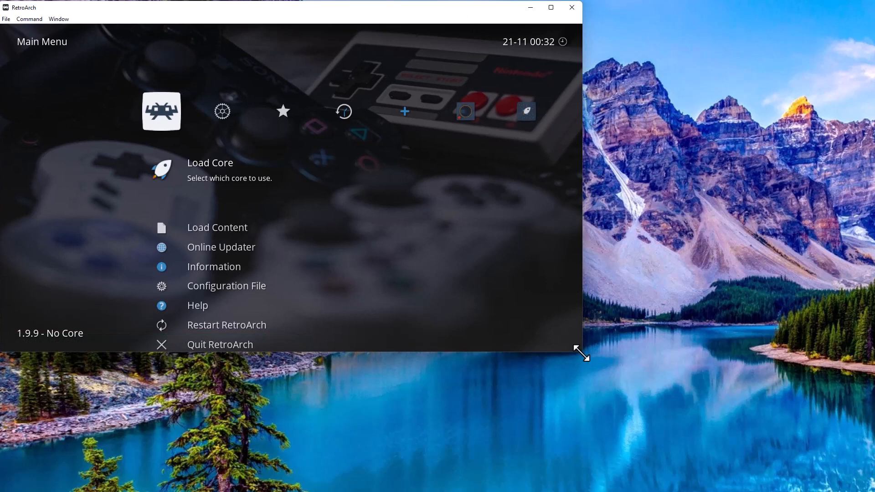
drag(579, 350, 843, 465)
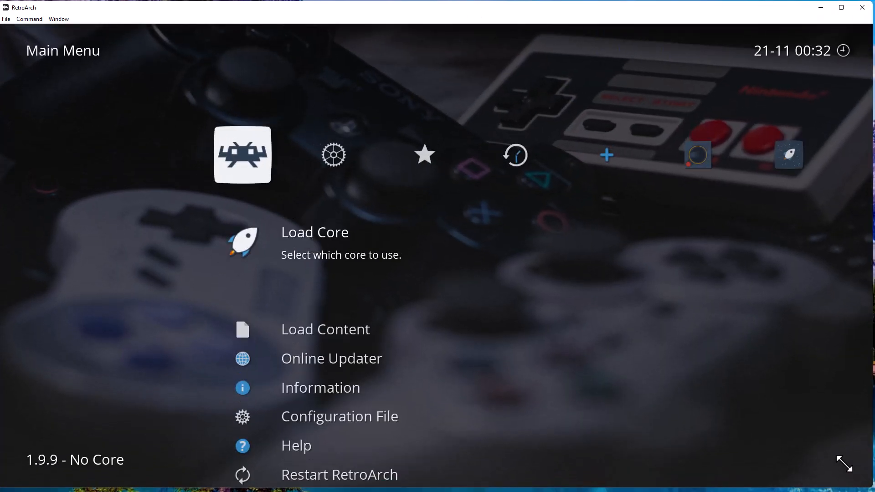
Open the Drivers settings and move down past Input and Controller to the Video driver.
key(Right)
key(Down)
key(Down)
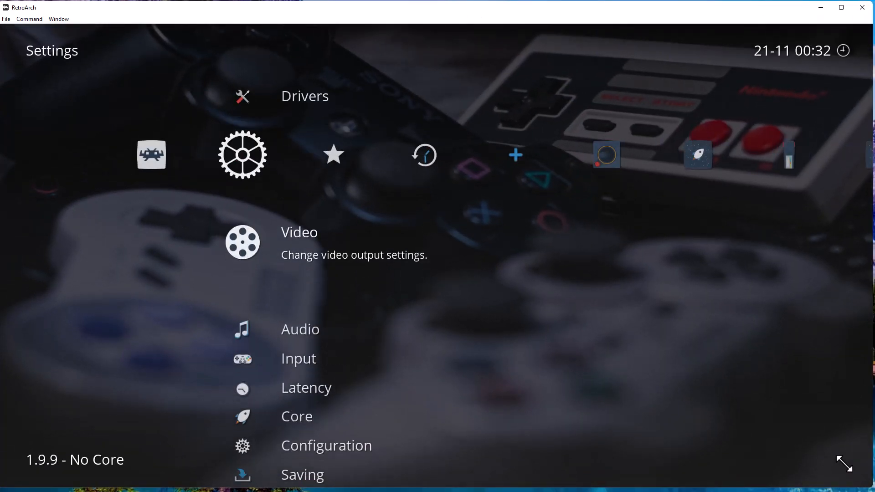
key(Up)
key(Up)
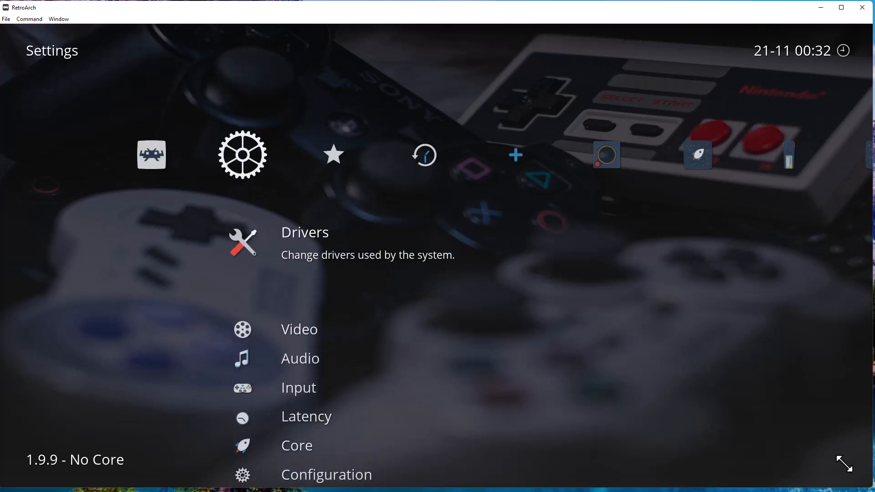
key(Return)
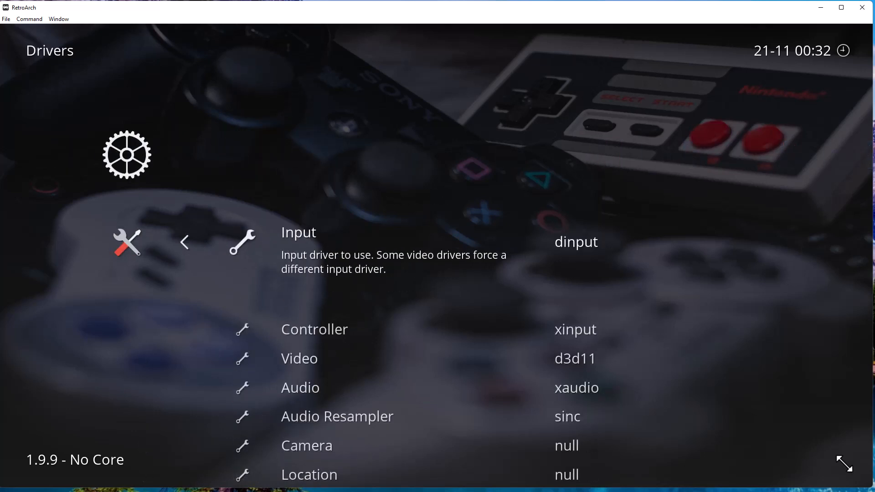
key(Down)
key(Up)
key(Down)
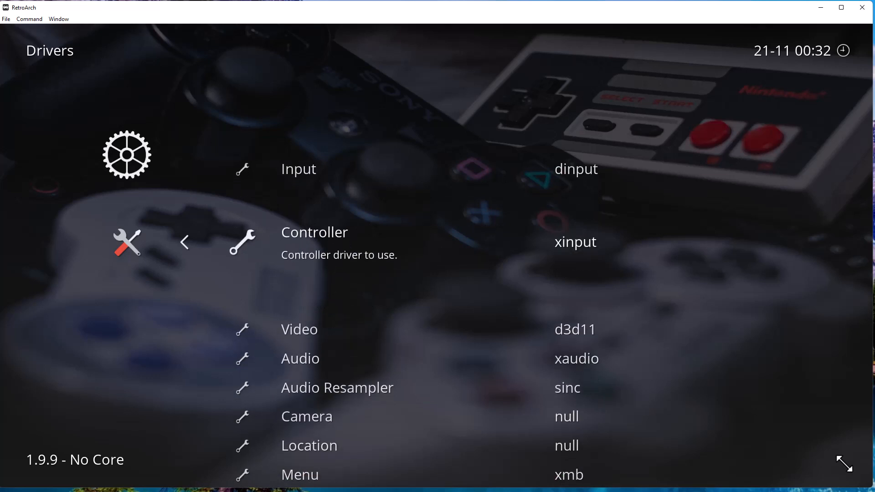
key(Down)
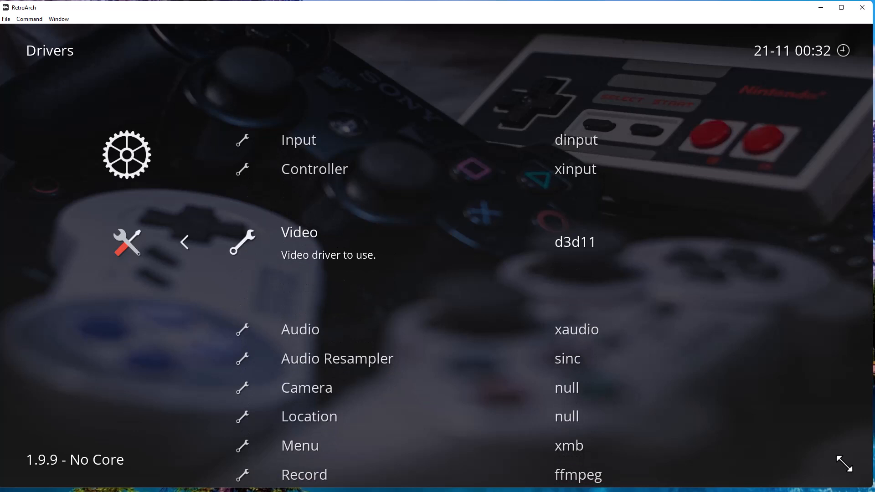
Look through the video driver list keeping d3d11, then the remaining drivers.
key(Return)
key(Down)
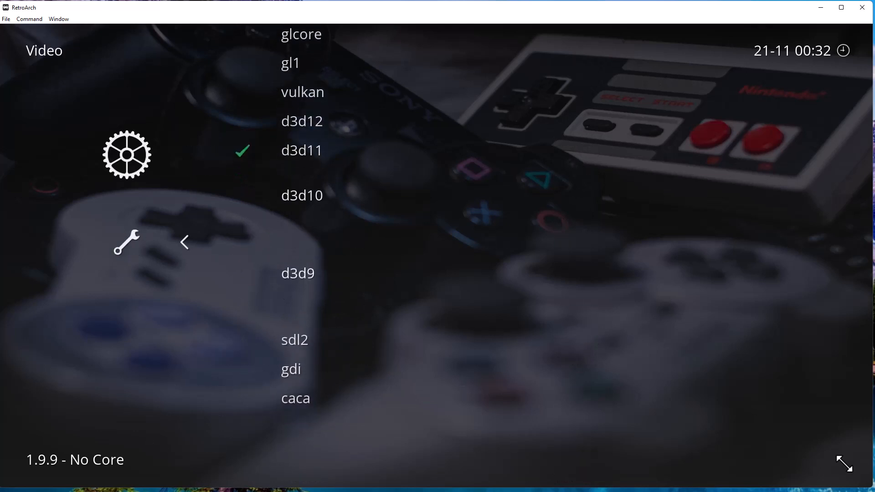
key(Up)
key(Up)
key(Up)
key(Up)
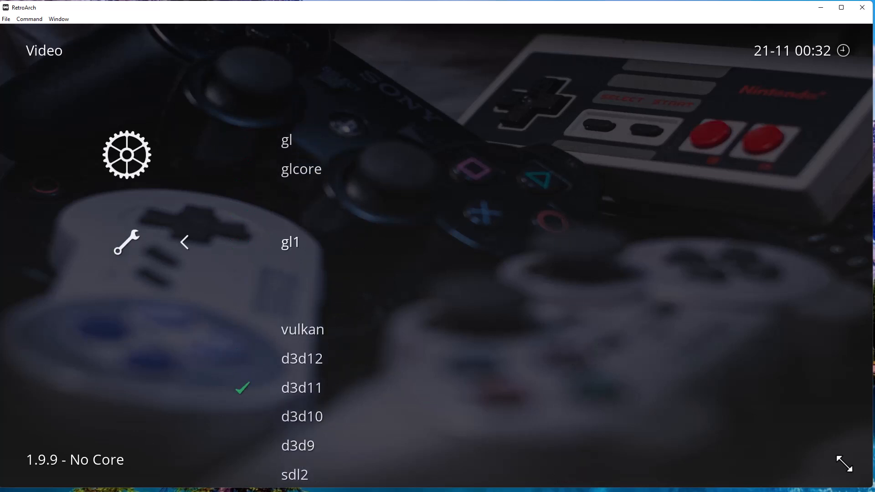
key(Up)
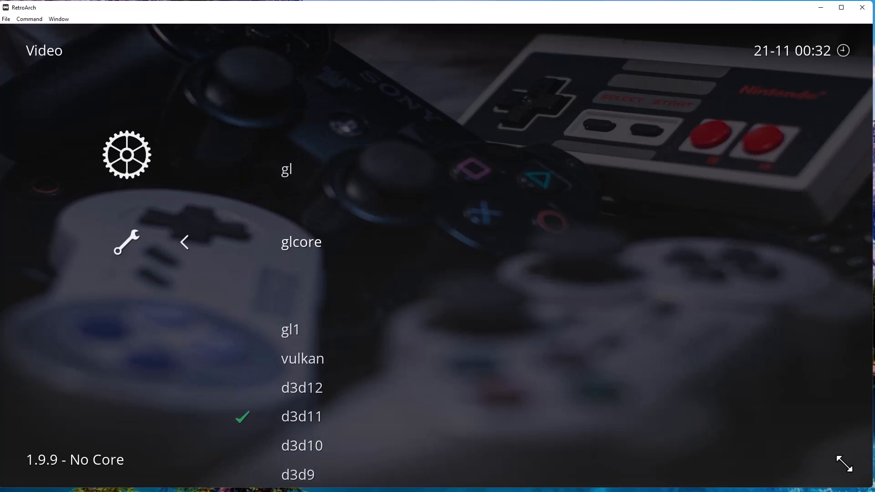
key(Down)
key(BackSpace)
key(Down)
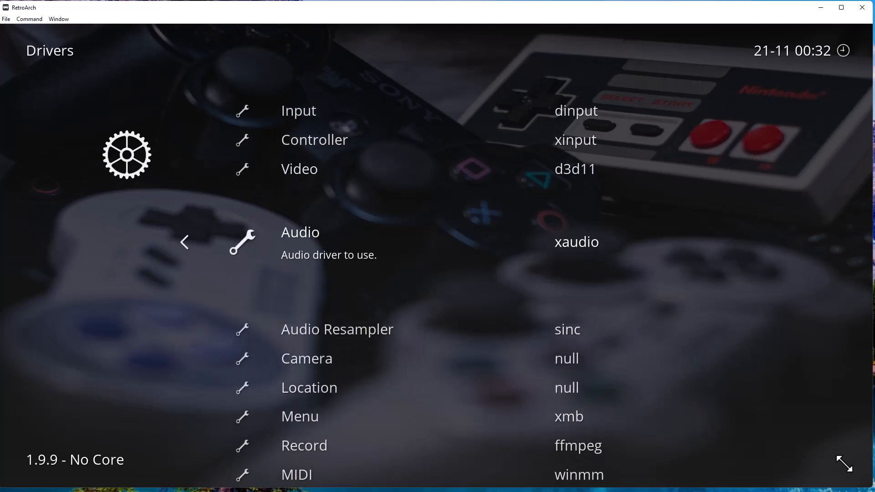
key(Down)
key(Down)
key(Down)
key(Down)
key(Down)
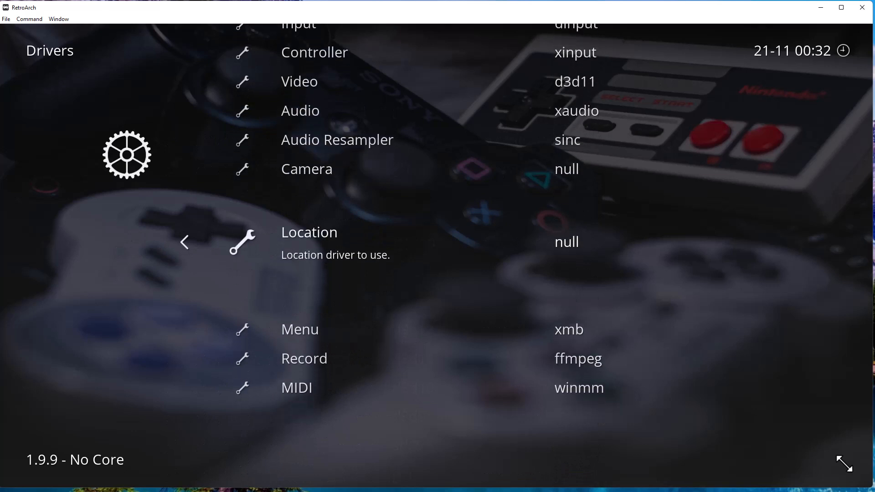
key(BackSpace)
Browse the Video options (Fullscreen, Windowed, Synchronization) and the Core settings without changes.
key(Down)
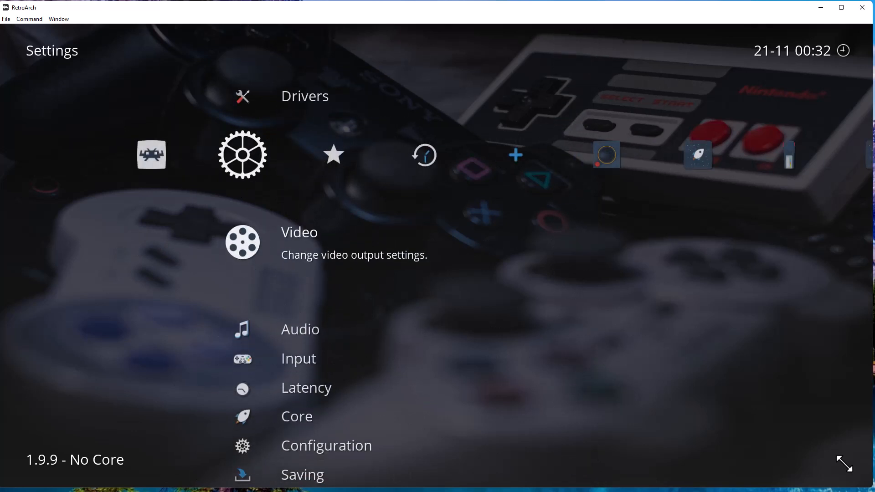
key(Down)
key(Down)
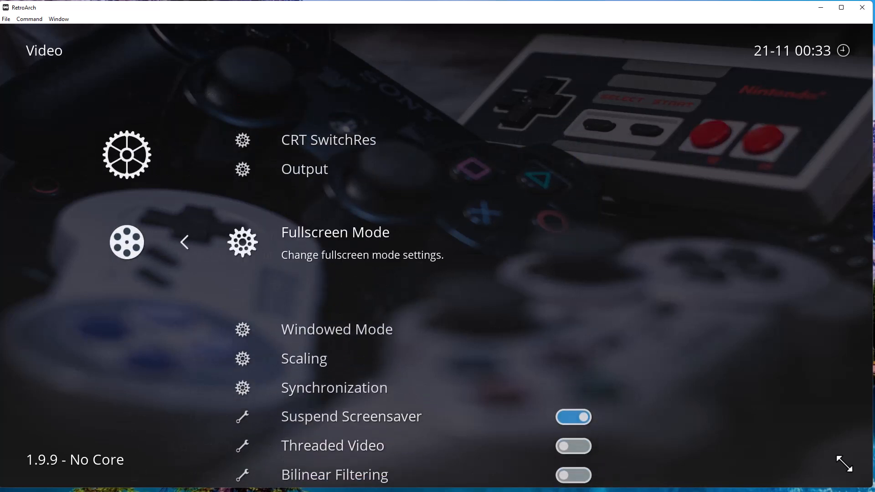
key(Down)
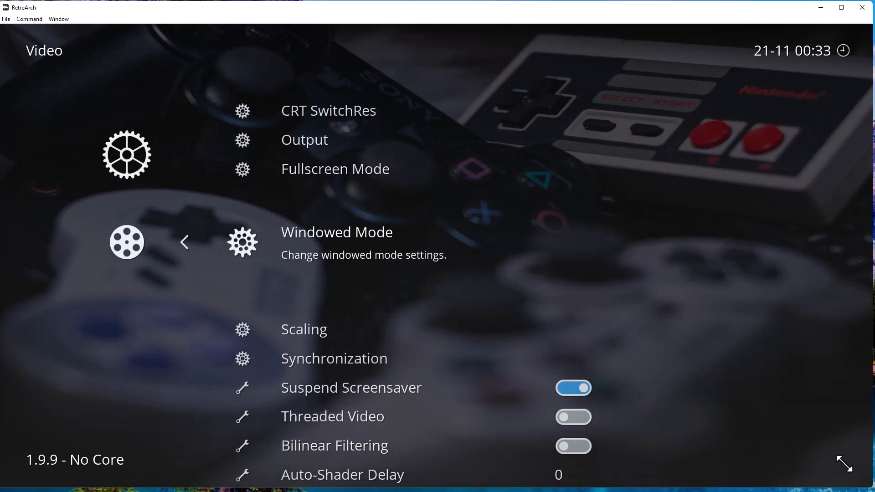
key(Down)
key(Down)
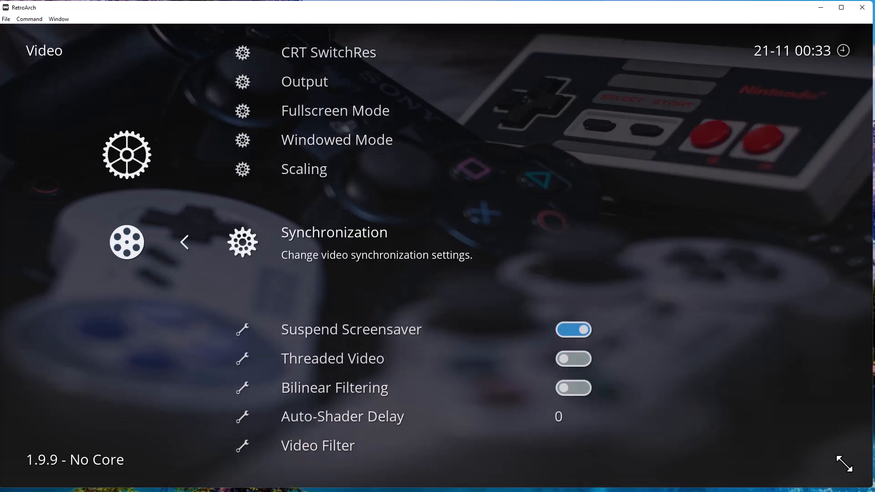
key(BackSpace)
key(Down)
key(Down)
key(Down)
key(Down)
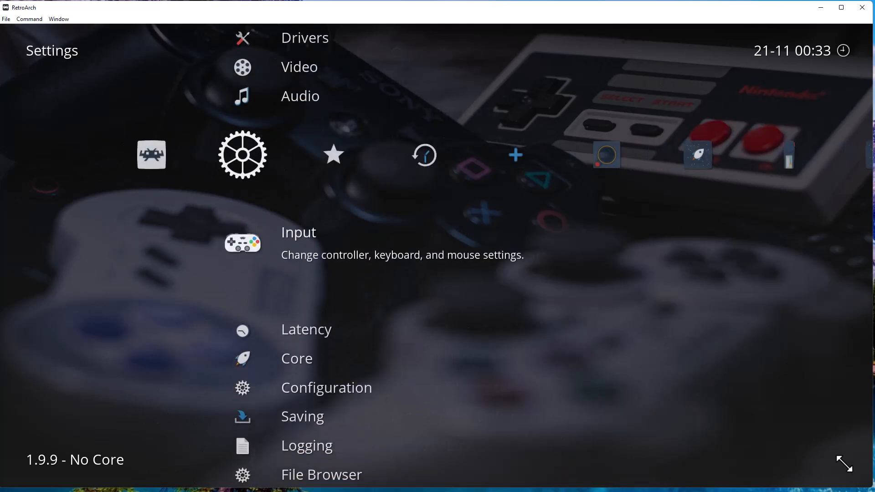
key(Return)
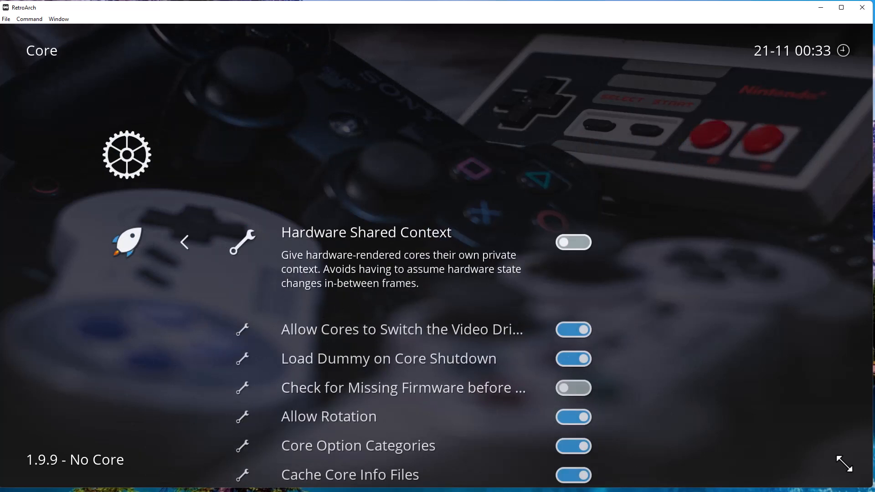
key(Down)
key(Down)
key(Down)
key(Down)
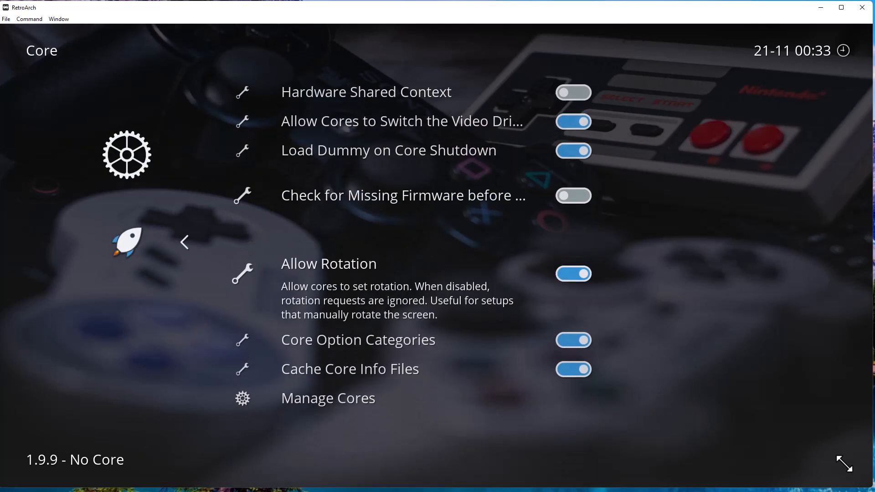
key(BackSpace)
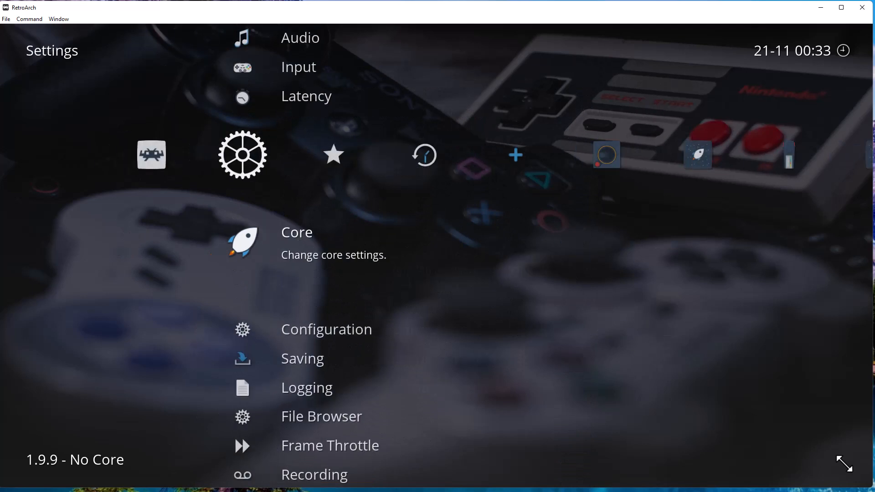
Review the Configuration settings, including Save Configuration on Quit, leaving them unchanged.
key(Down)
key(Return)
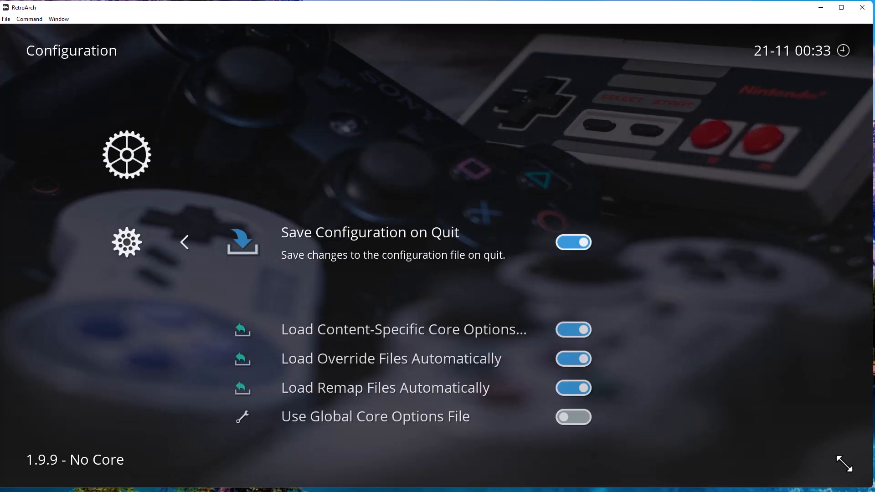
key(Down)
key(Up)
key(BackSpace)
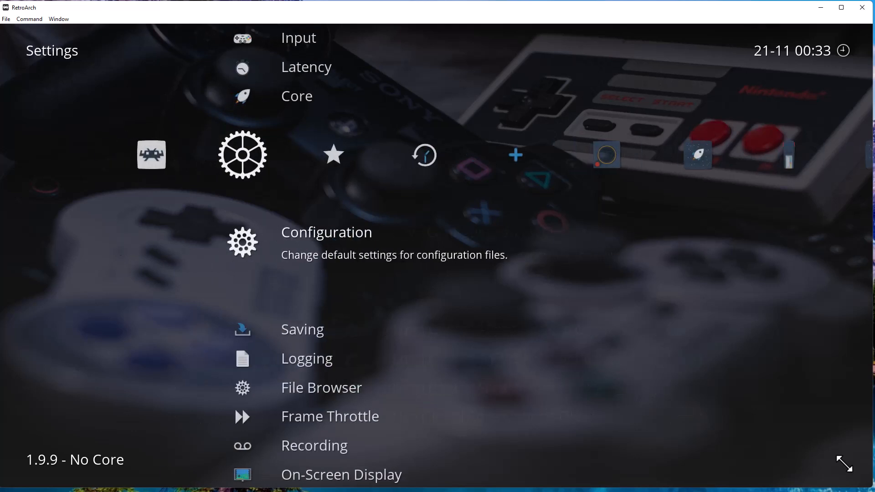
Scroll past the Saving, Logging, AI Service and User sections, then return to the Main Menu.
key(Down)
key(Down)
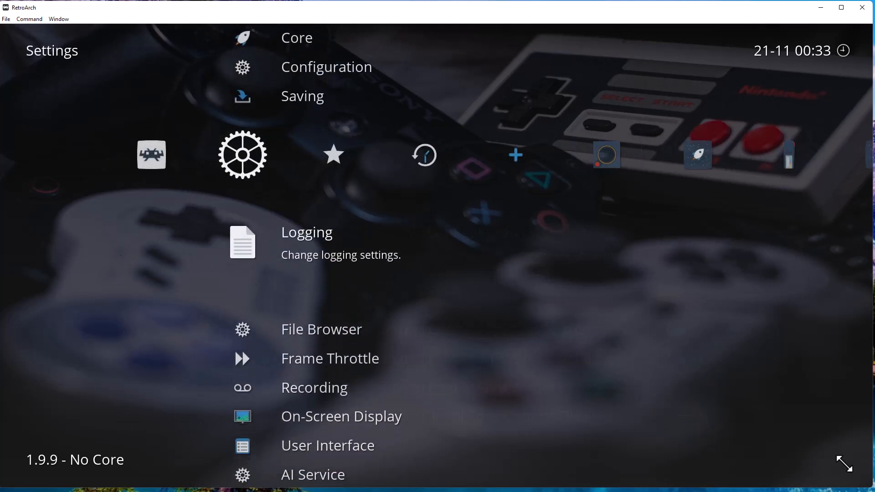
key(Down)
key(Down)
key(Down)
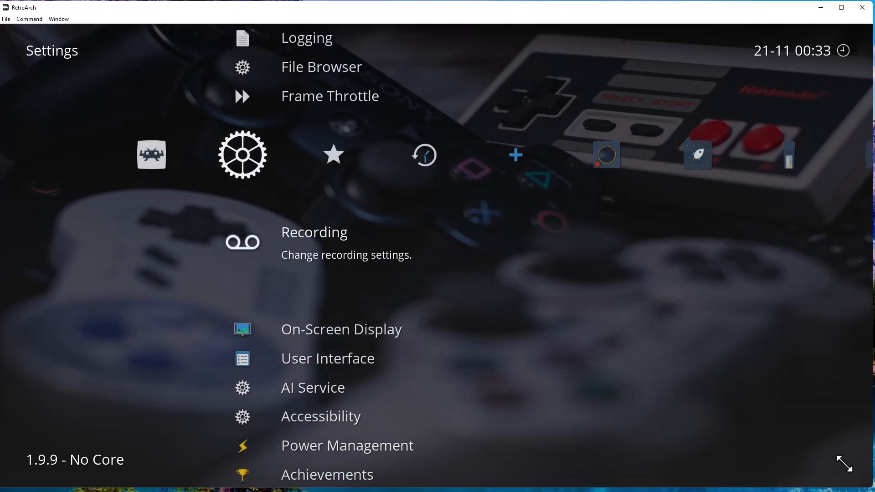
key(Down)
key(Down)
key(Down)
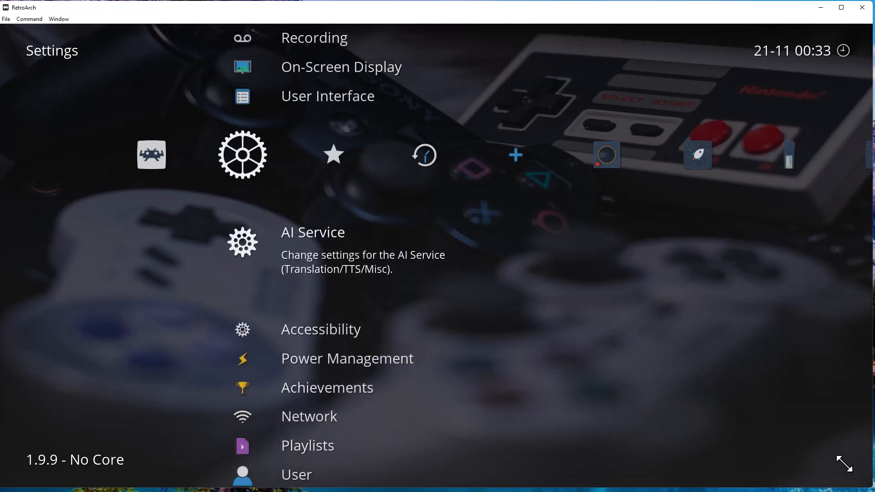
key(Down)
key(Down)
key(Down)
key(Down)
key(Down)
key(Down)
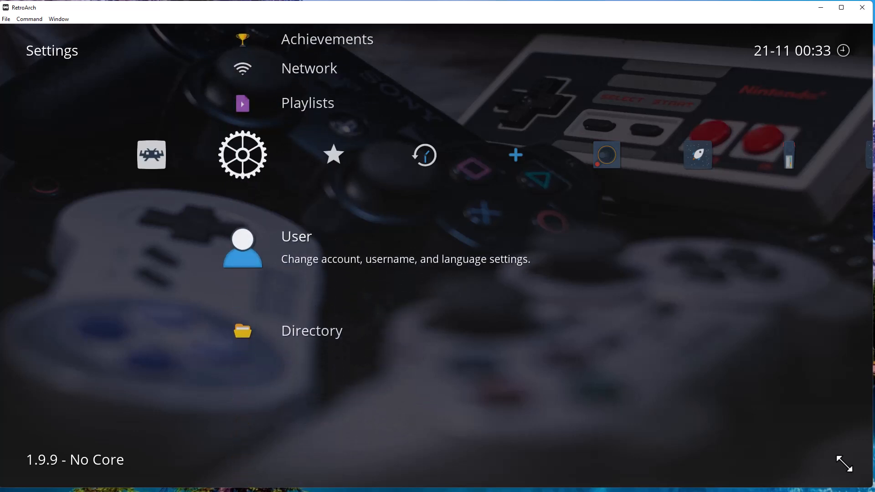
key(Left)
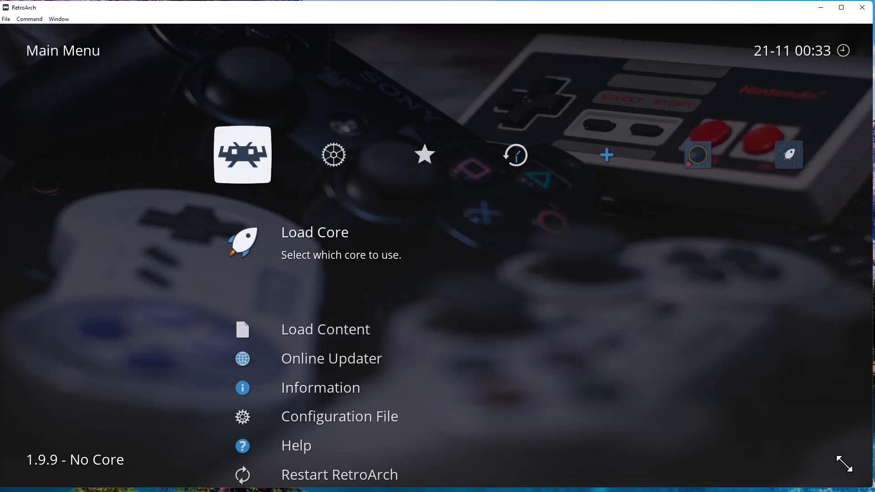